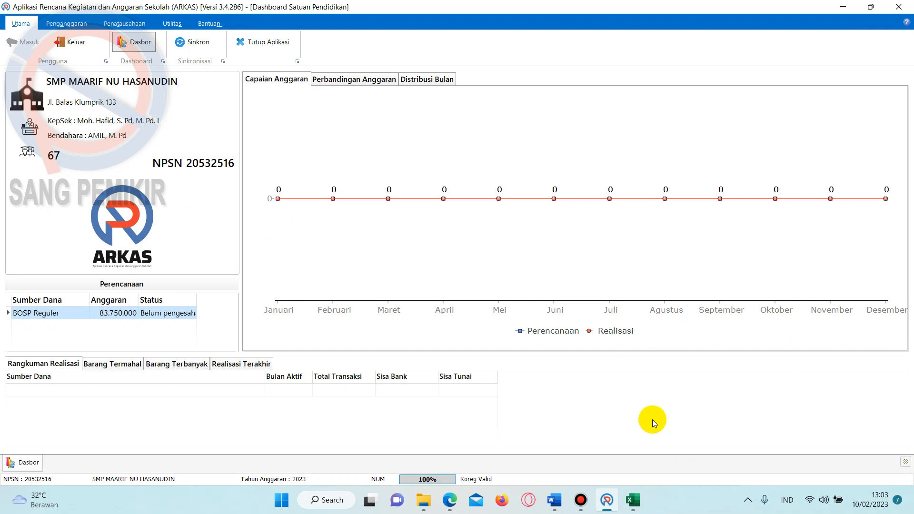
- Switch to the Manual RAKS 2023 workbook in Excel and set Jumlah Siswa to 67
click(631, 499)
click(489, 350)
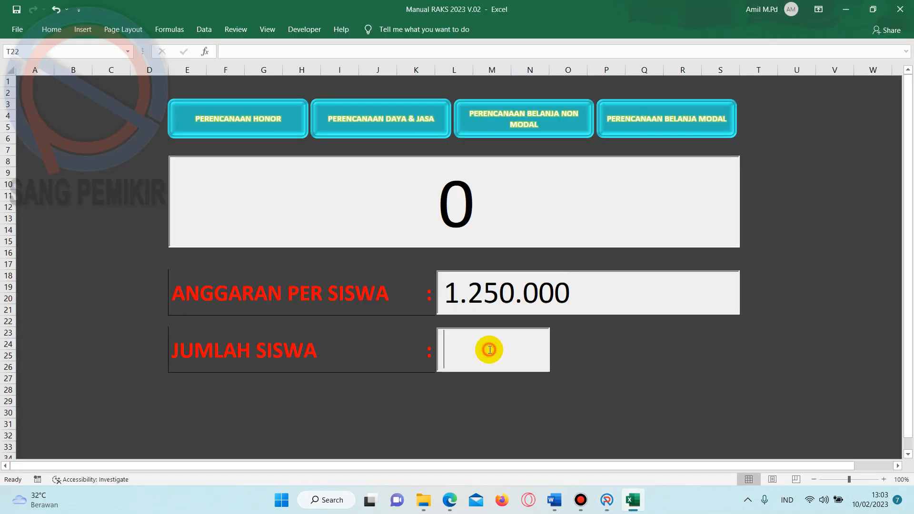
text(67)
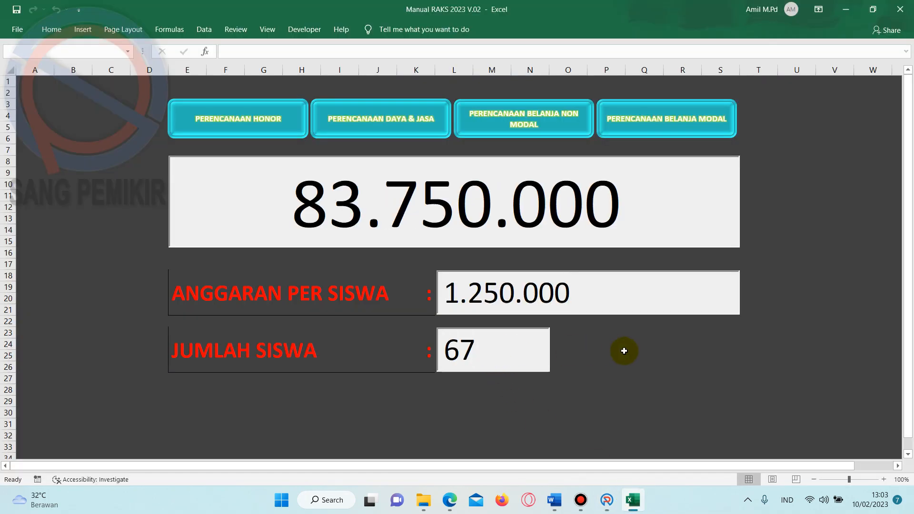
click(631, 353)
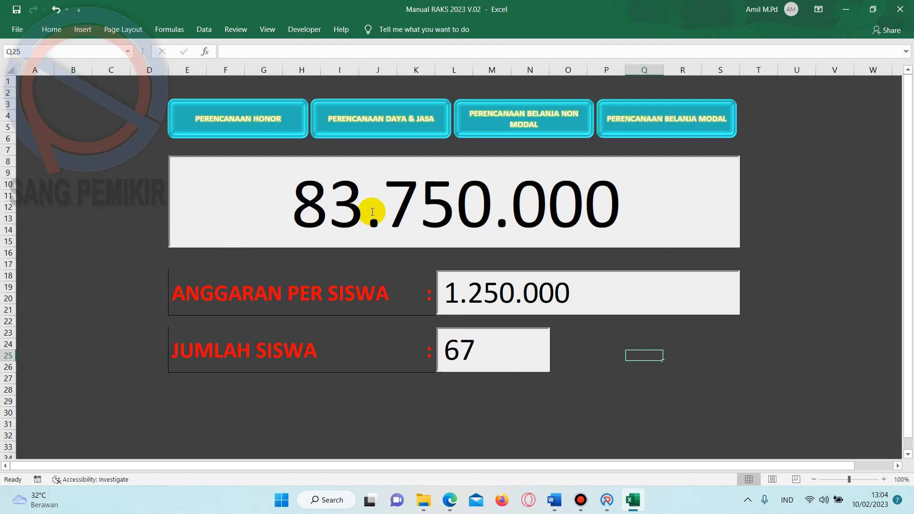
- Switch to ARKAS, view Aktivasi Kertas Kerja, and open Kertas Kerja with BOSP Reguler as the Sumber Dana
click(608, 490)
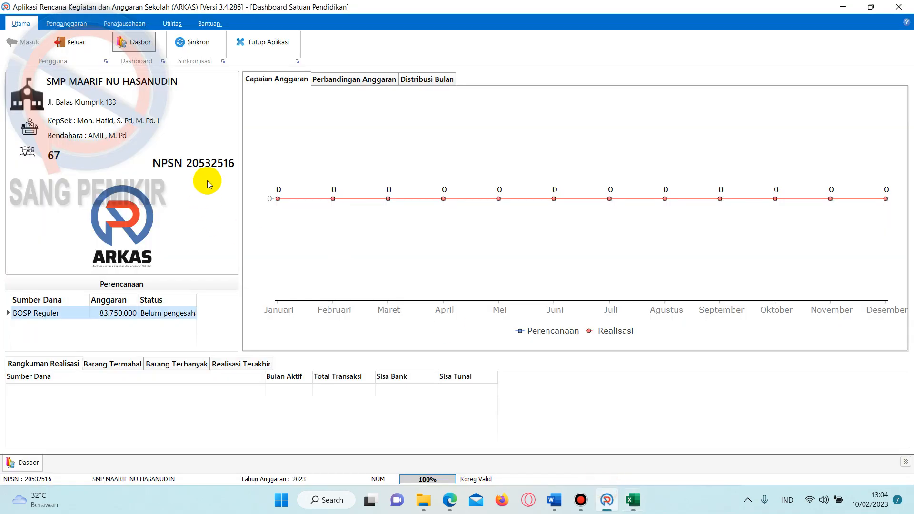
click(79, 25)
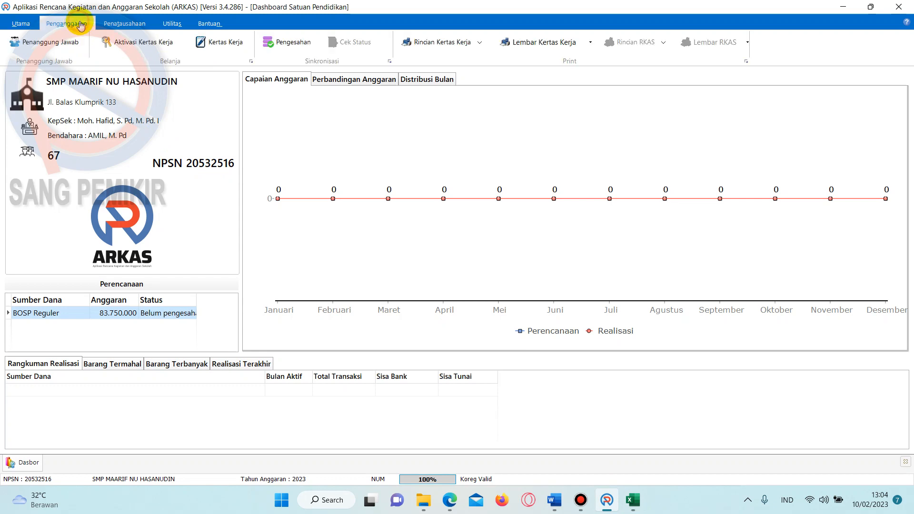
click(172, 38)
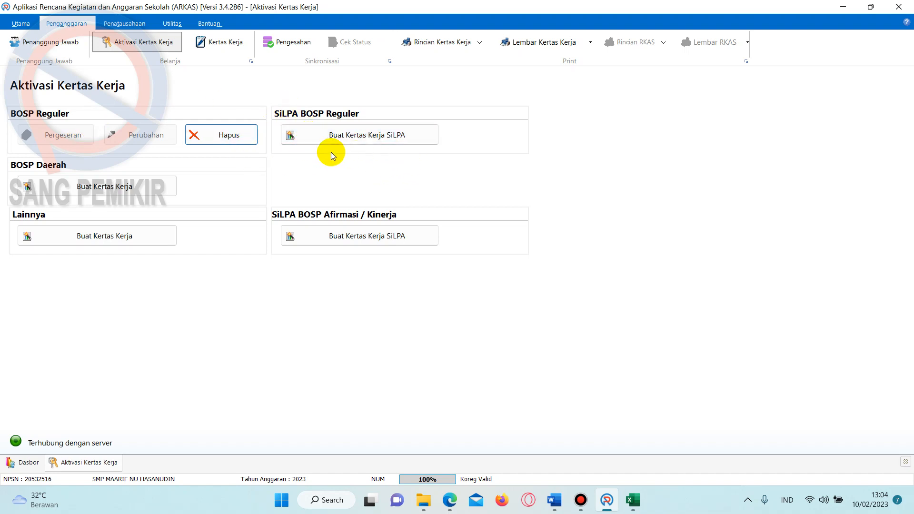
click(215, 51)
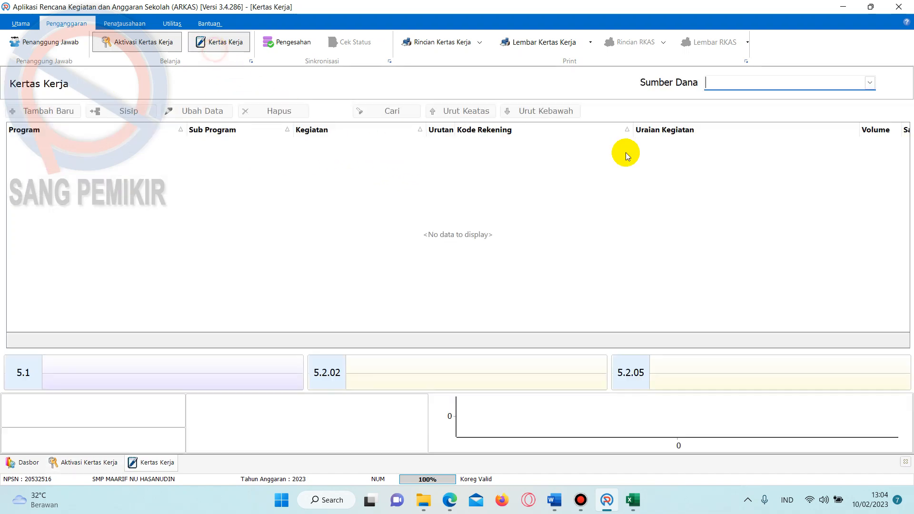
click(869, 82)
click(820, 99)
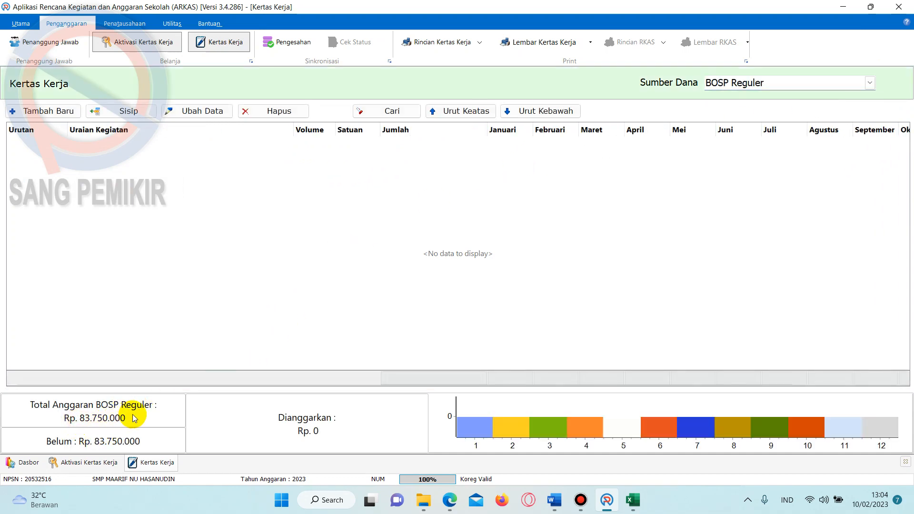
- Return to the Excel workbook, open the Perencanaan Honor sheet, and examine the Batas Honor 50% amount
click(632, 500)
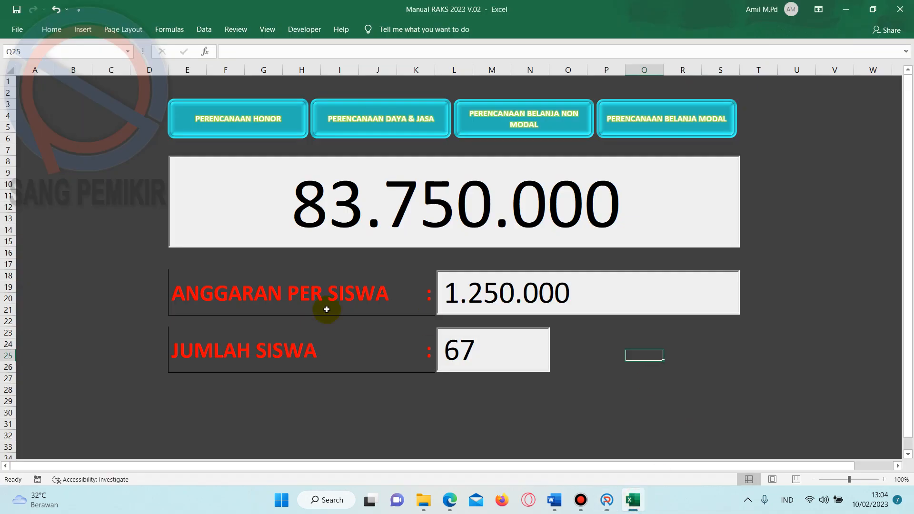
click(814, 172)
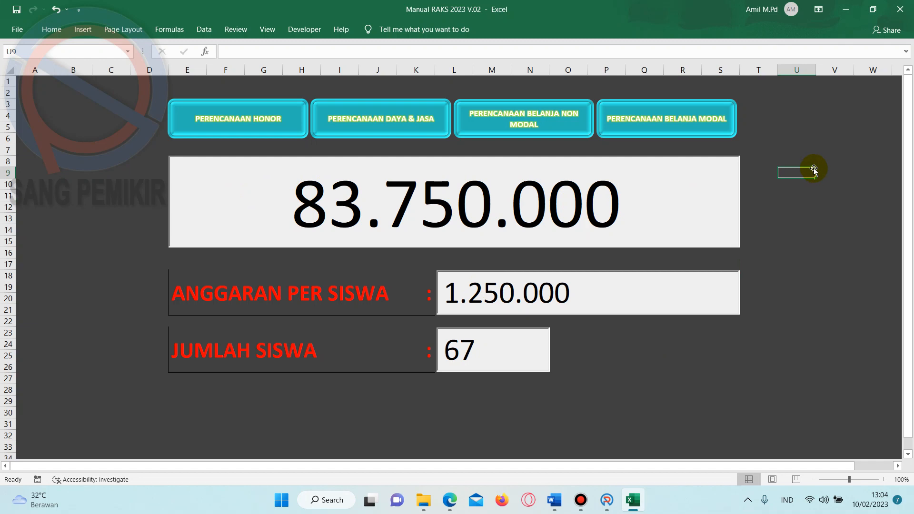
click(225, 137)
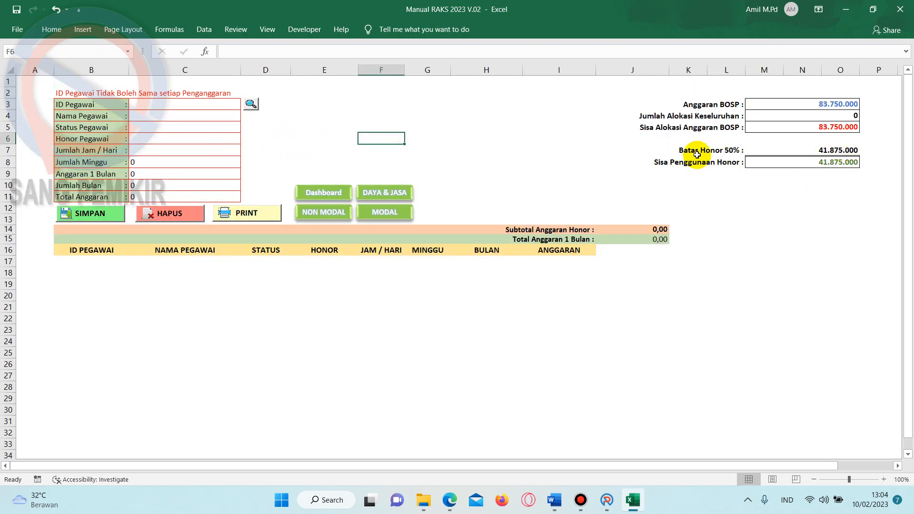
click(803, 149)
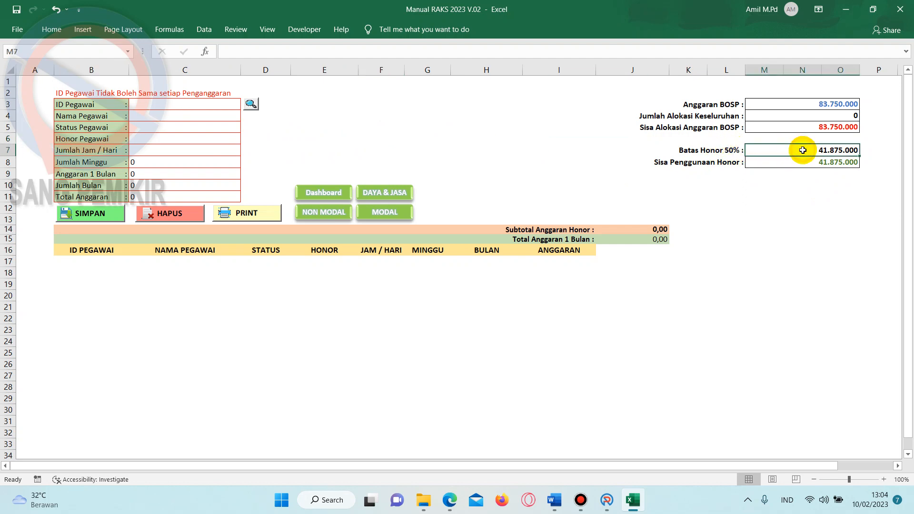
click(343, 187)
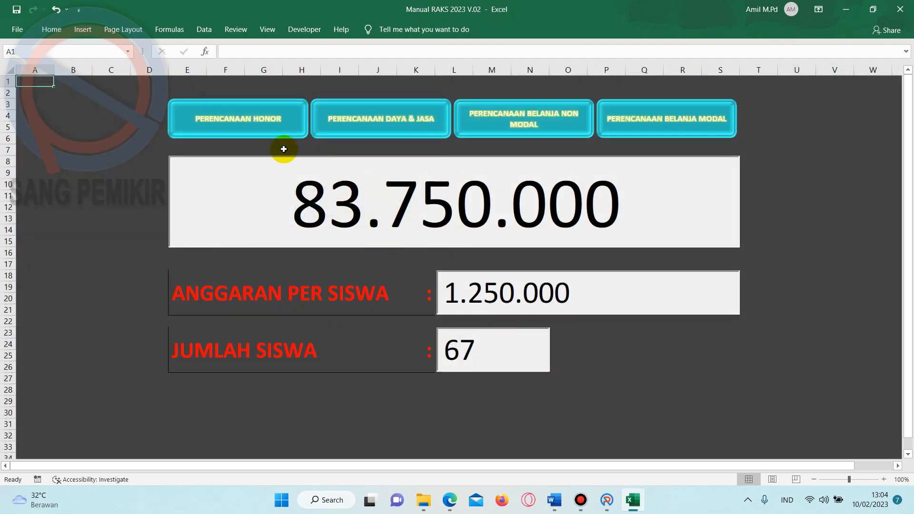
click(263, 125)
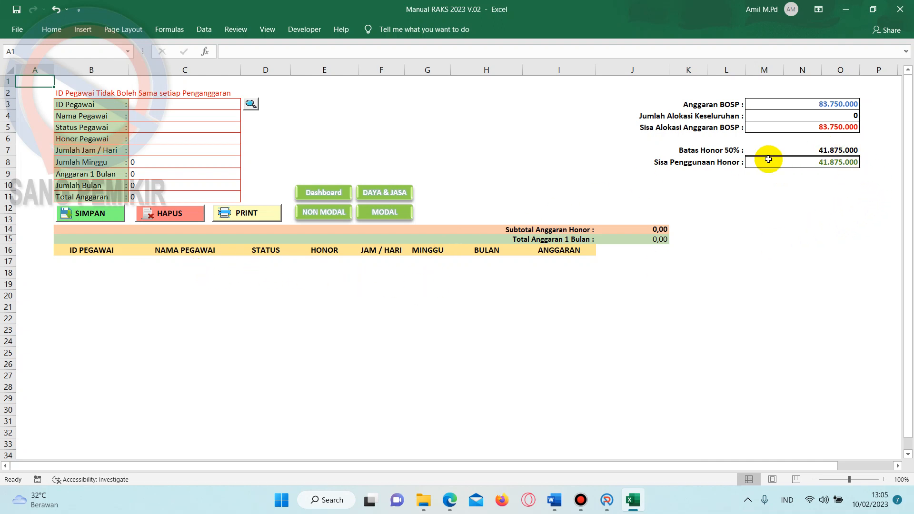
click(833, 150)
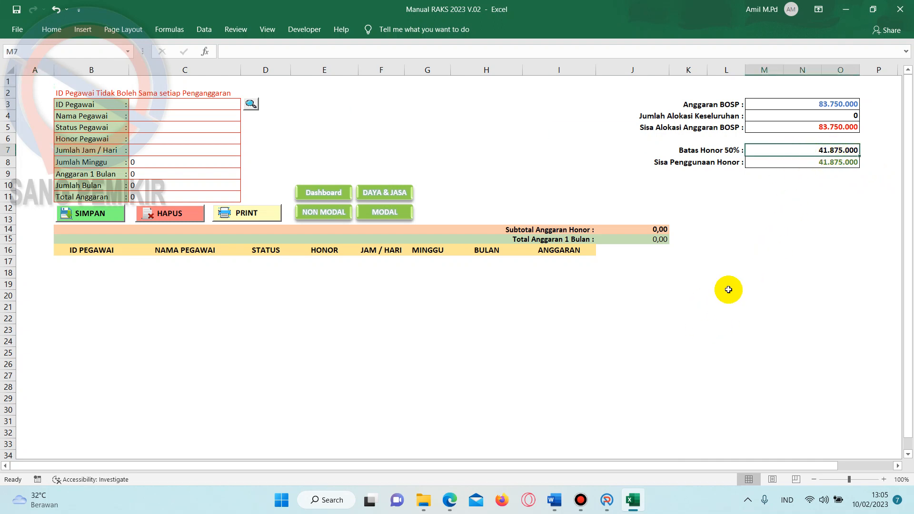
- Switch to the Word guide and review which Pasal cover Honor under Penggunaan Komponen BOSP, returning to the Excel sheet
click(555, 500)
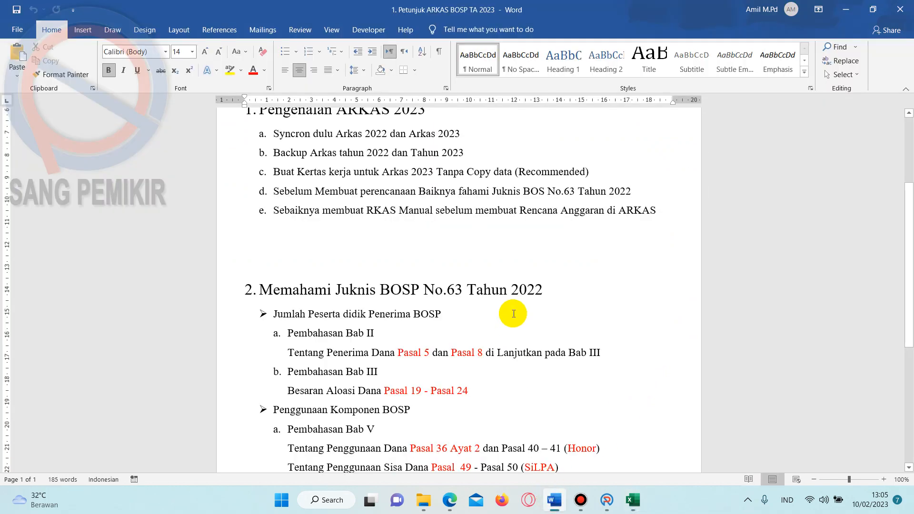
scroll(513, 314, down, 3)
scroll(513, 313, down, 2)
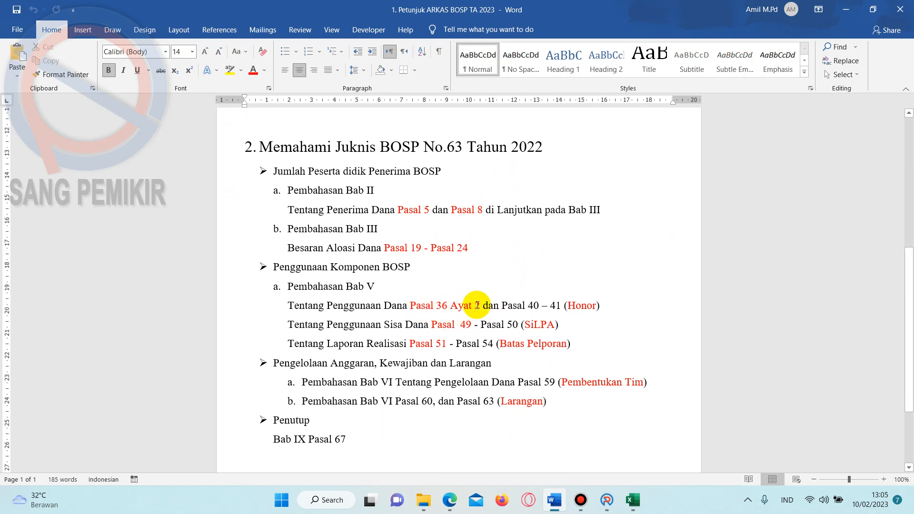
click(528, 305)
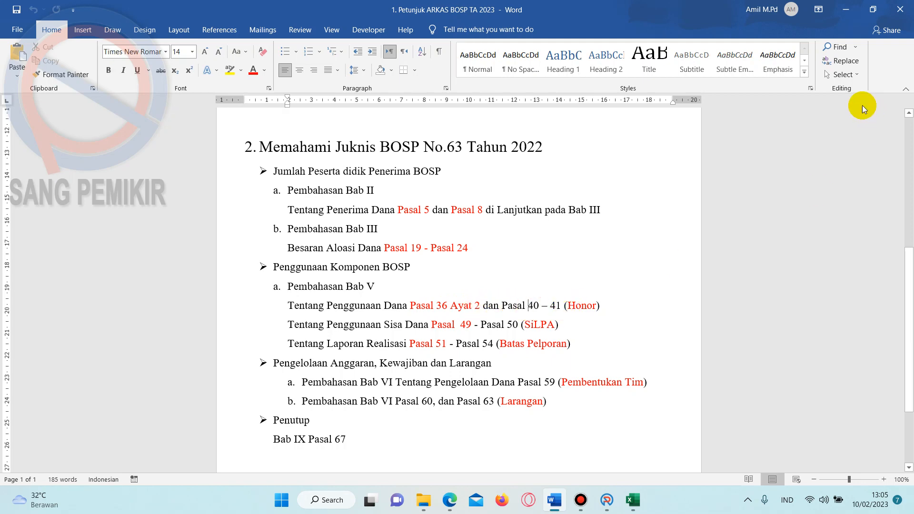
click(840, 11)
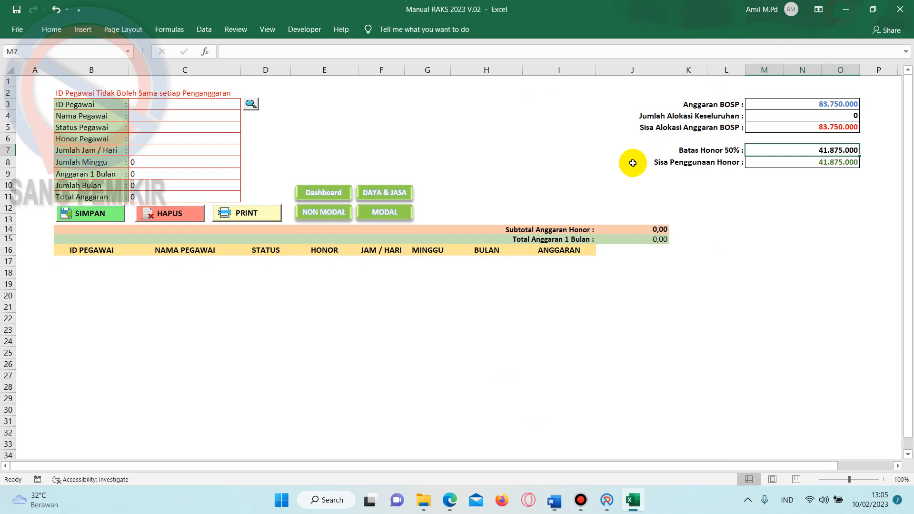
- Select the empty ID Pegawai entry cell in the employee honor form
click(790, 209)
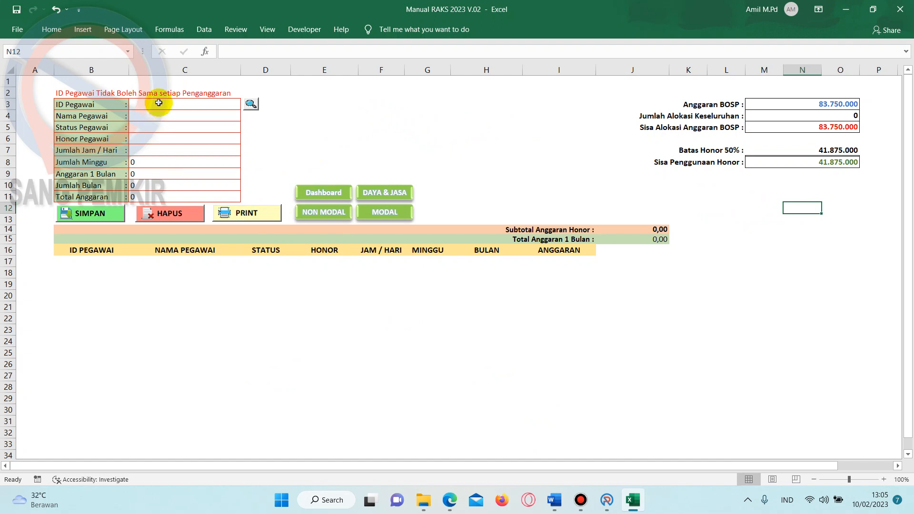
click(314, 139)
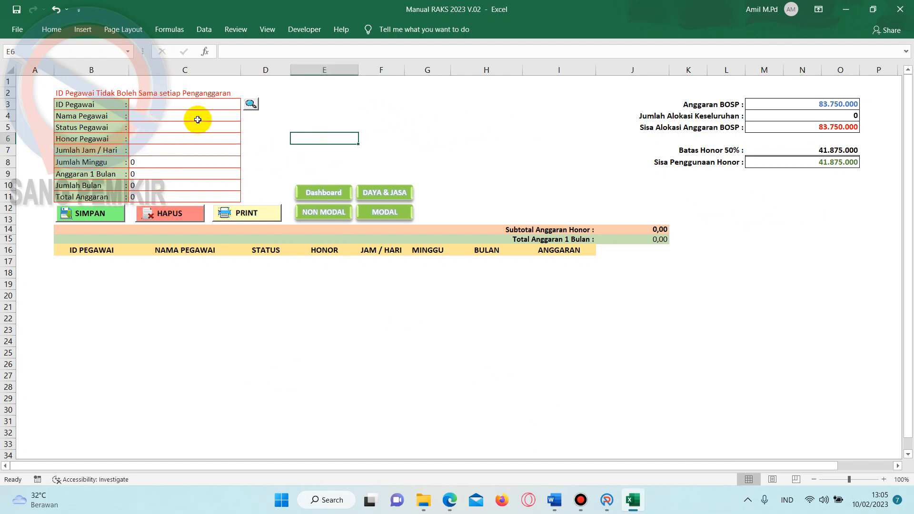
click(169, 103)
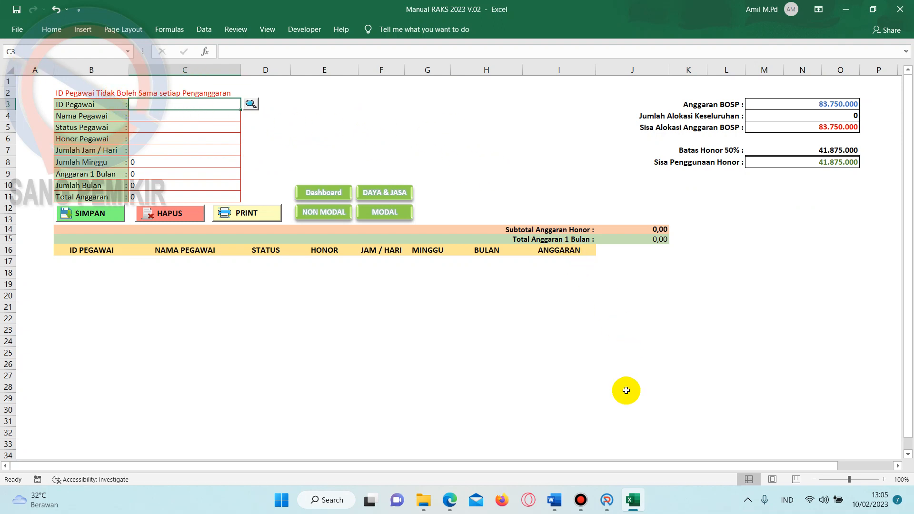
- Switch to ARKAS to view the BOSP Reguler Kertas Kerja, and return to the honor form in Excel
mouse_move(607, 499)
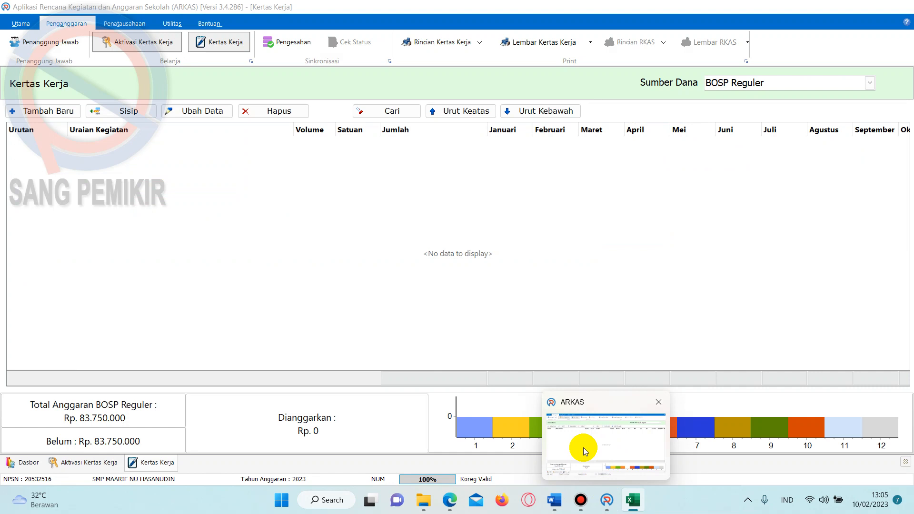
click(583, 447)
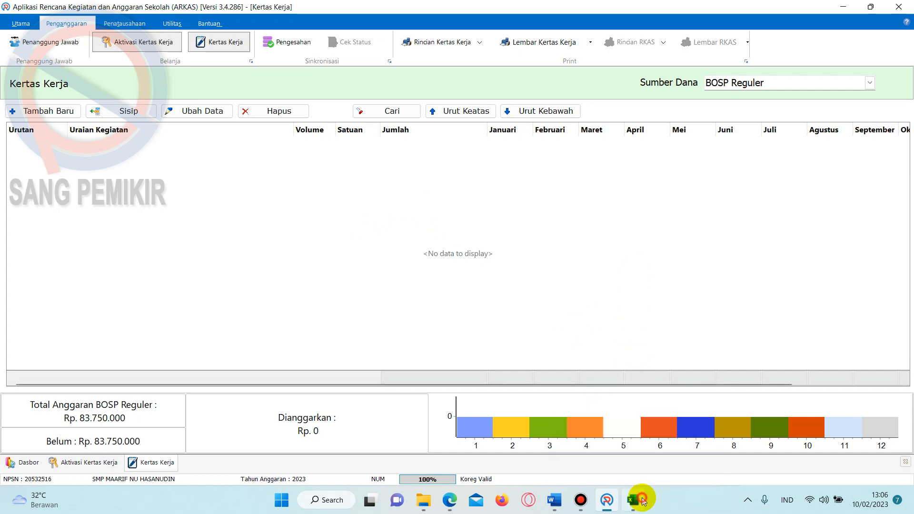
click(634, 498)
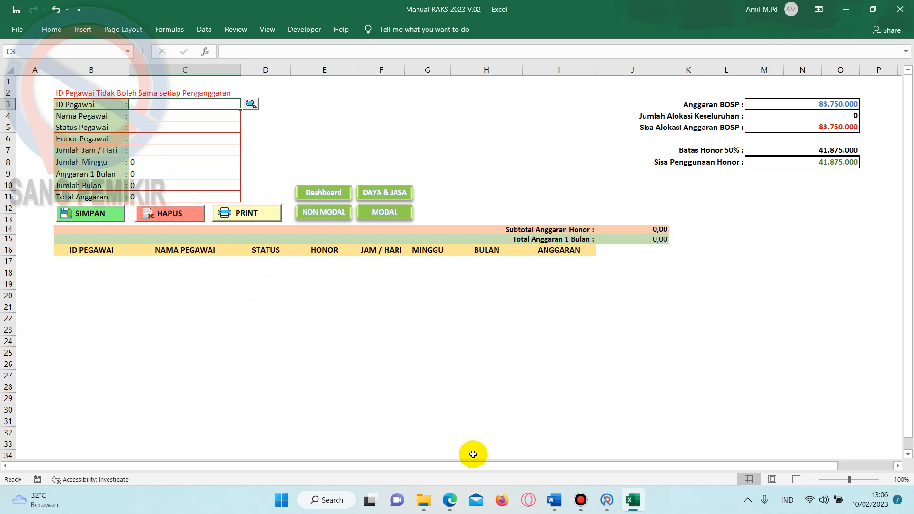
- Switch to Edge and find the honor payment rules in Pasal 40 and 41 of the Permendikbudristek Nomor 63 Tahun 2022 PDF
click(448, 498)
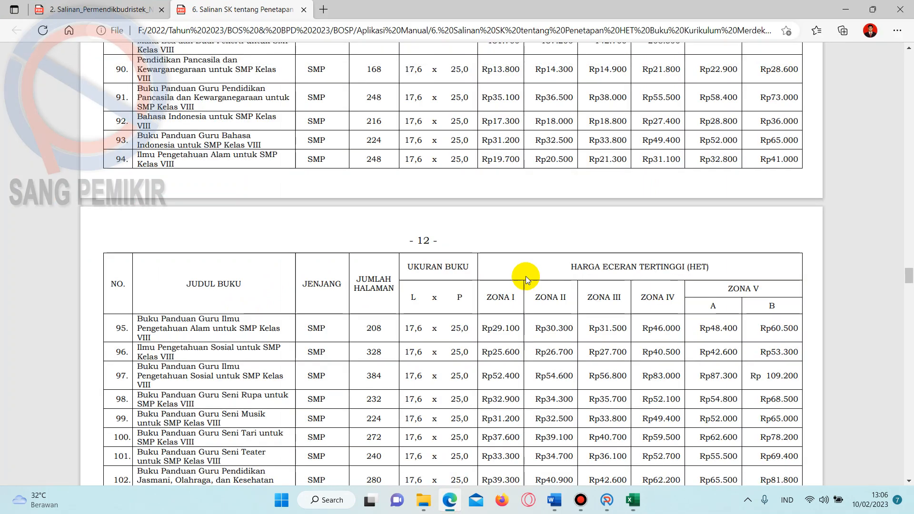
click(100, 10)
scroll(440, 291, up, 10)
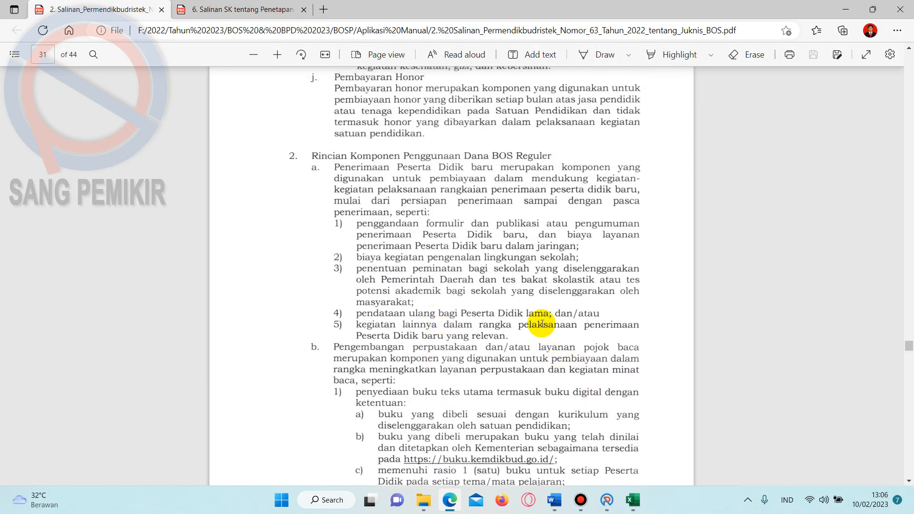
scroll(542, 323, up, 10)
scroll(542, 323, up, 10)
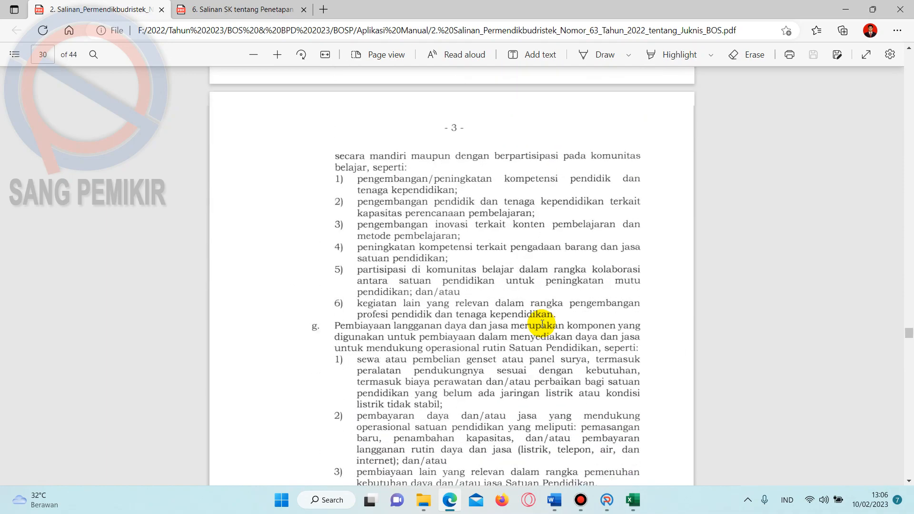
drag(907, 325, 906, 272)
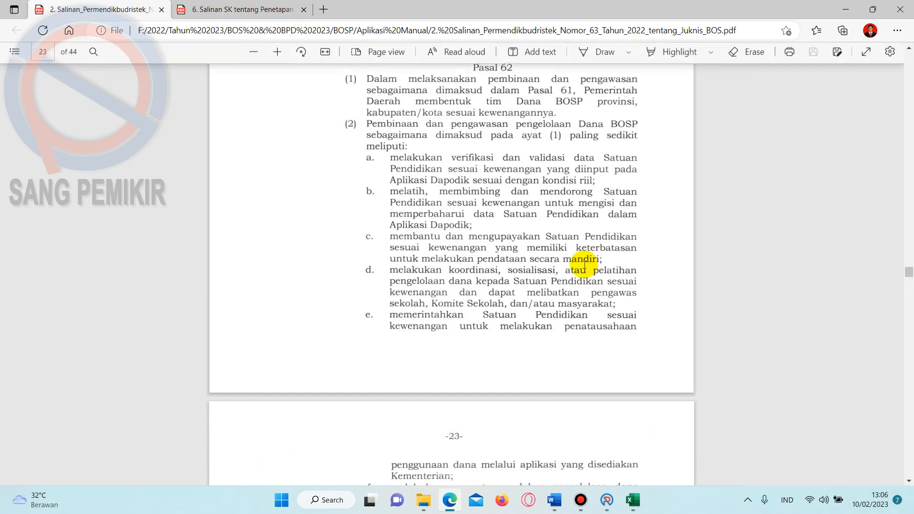
scroll(619, 261, up, 15)
scroll(581, 263, up, 15)
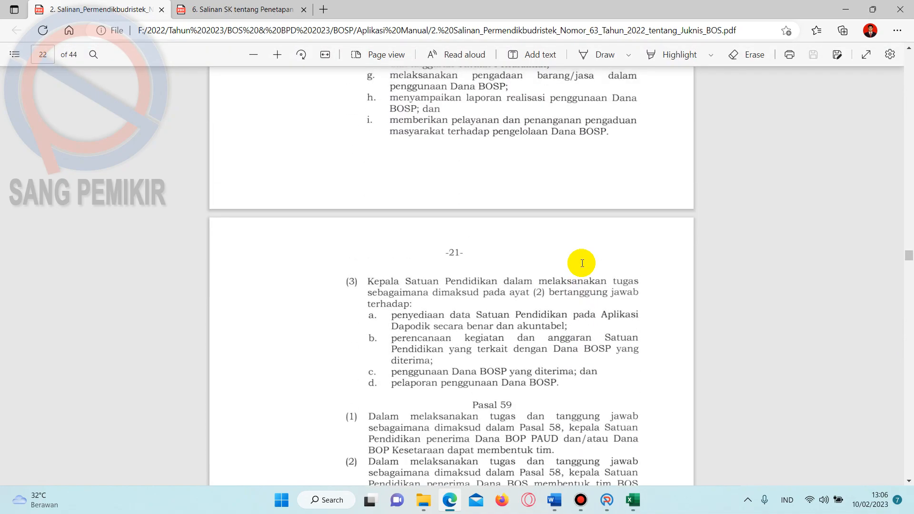
scroll(580, 262, up, 15)
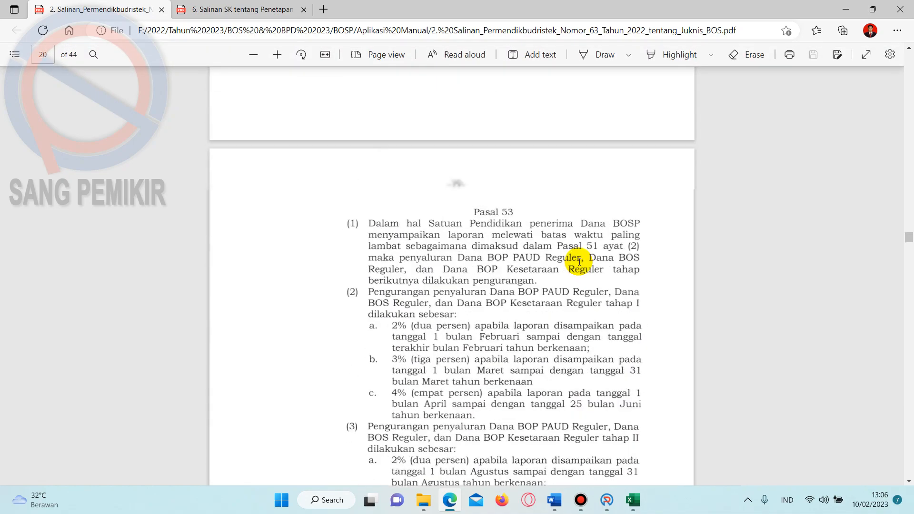
scroll(577, 258, up, 15)
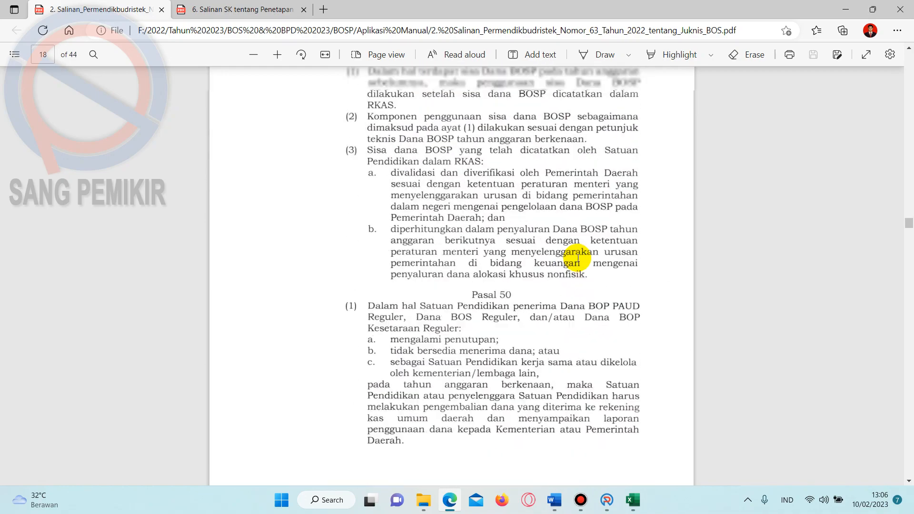
scroll(578, 258, up, 15)
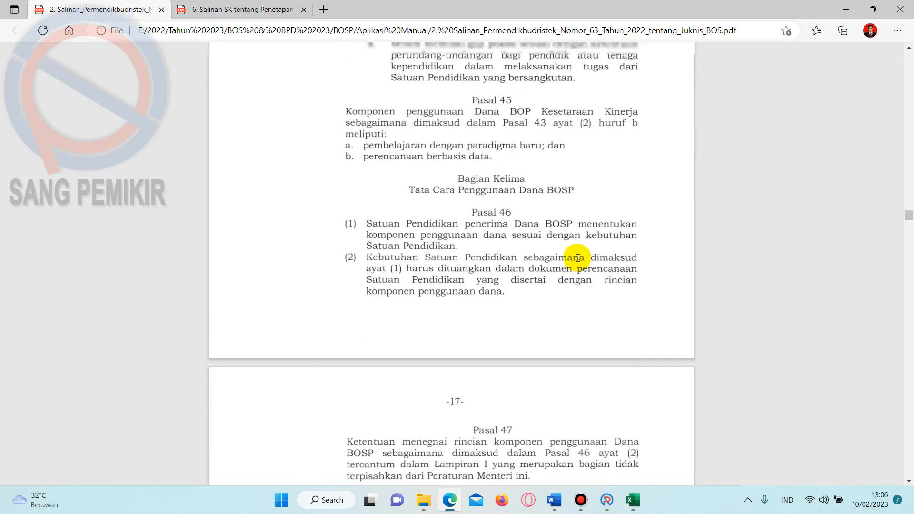
scroll(578, 258, up, 15)
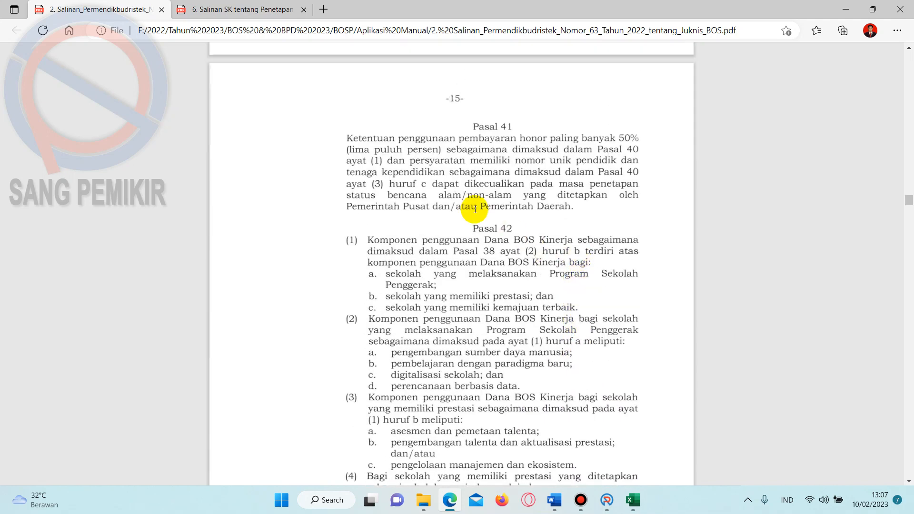
scroll(444, 143, up, 5)
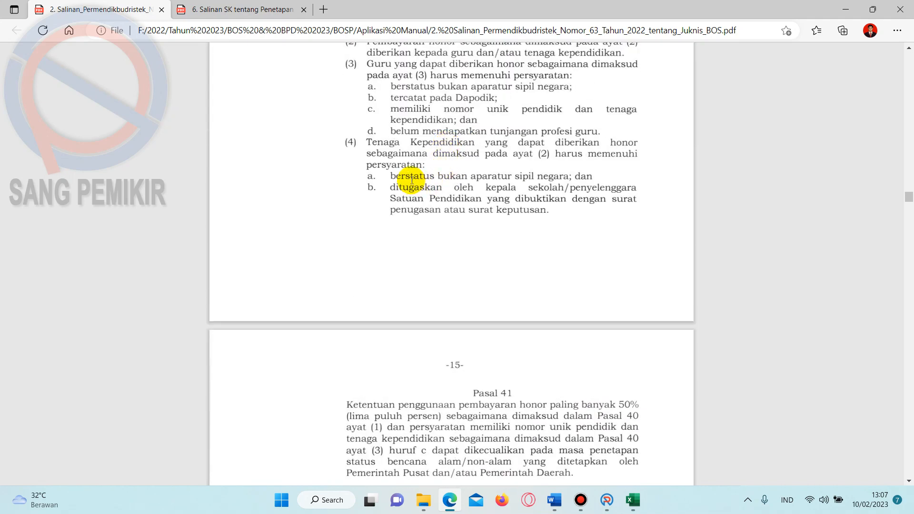
- Review the Pasal 40 ayat (3) and (4) requirements that teachers and education staff must meet to receive honor
drag(406, 177, 591, 174)
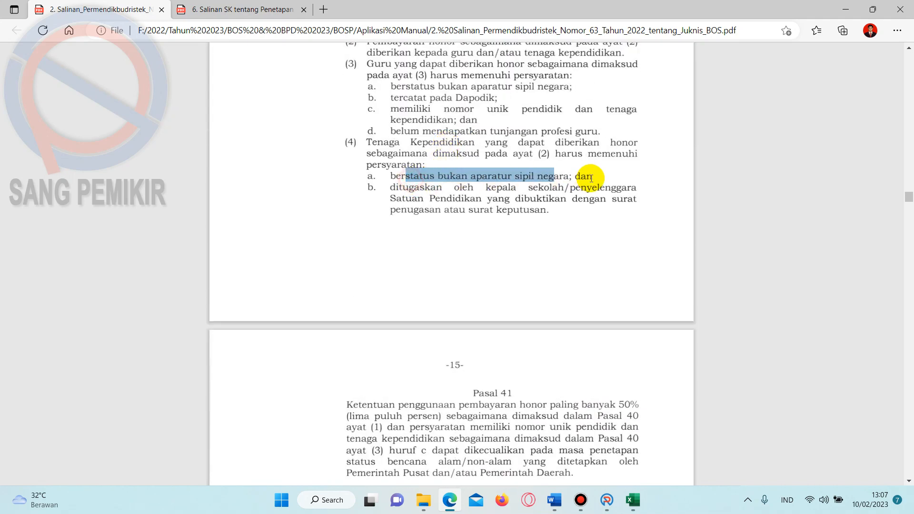
click(454, 196)
drag(464, 188, 556, 213)
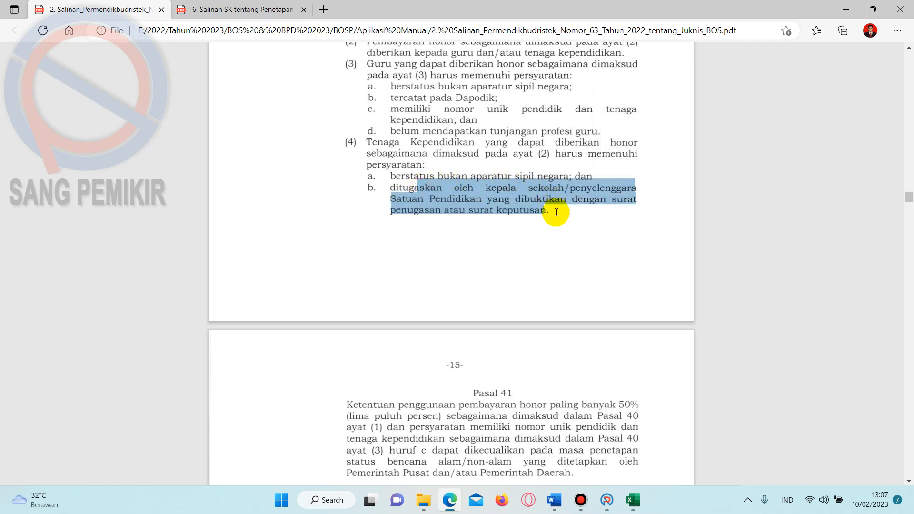
click(609, 260)
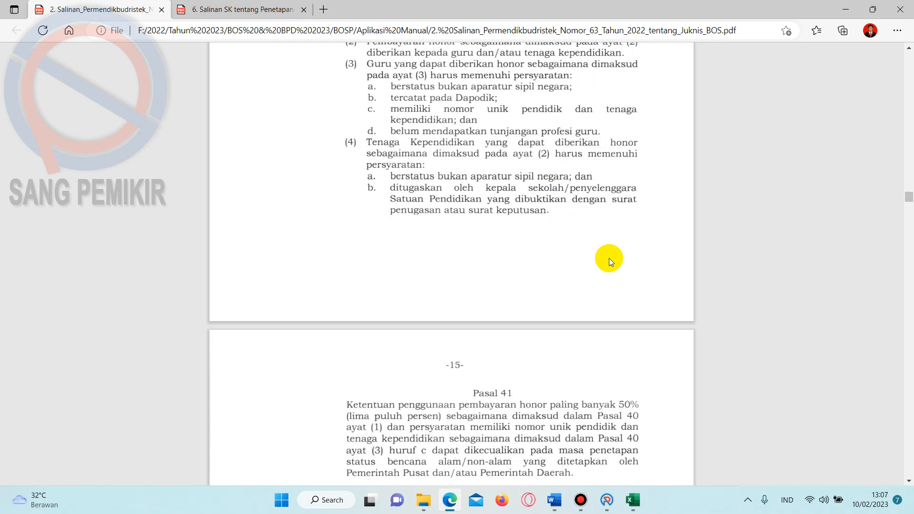
scroll(609, 258, up, 3)
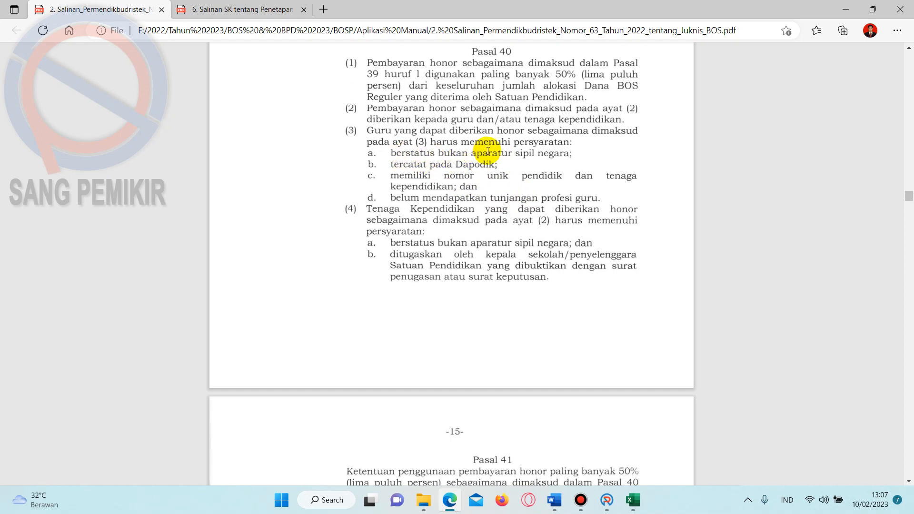
drag(390, 254, 551, 278)
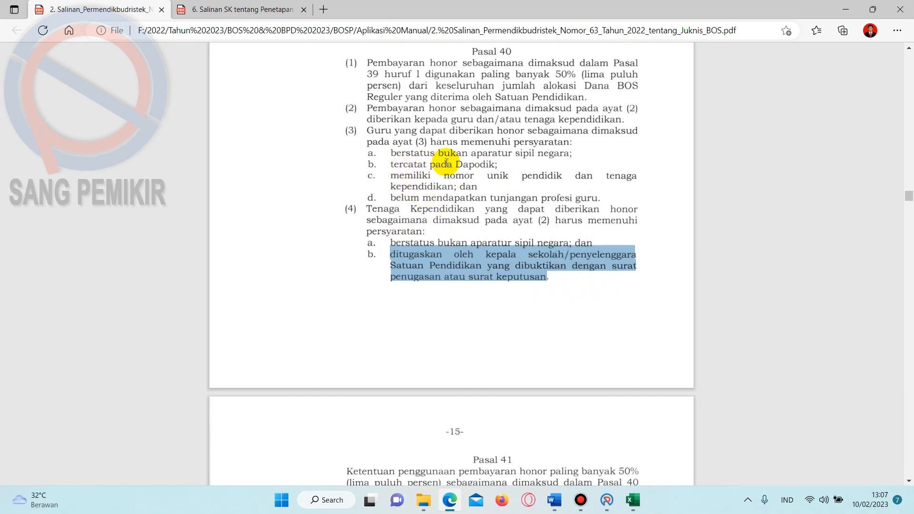
scroll(476, 181, up, 3)
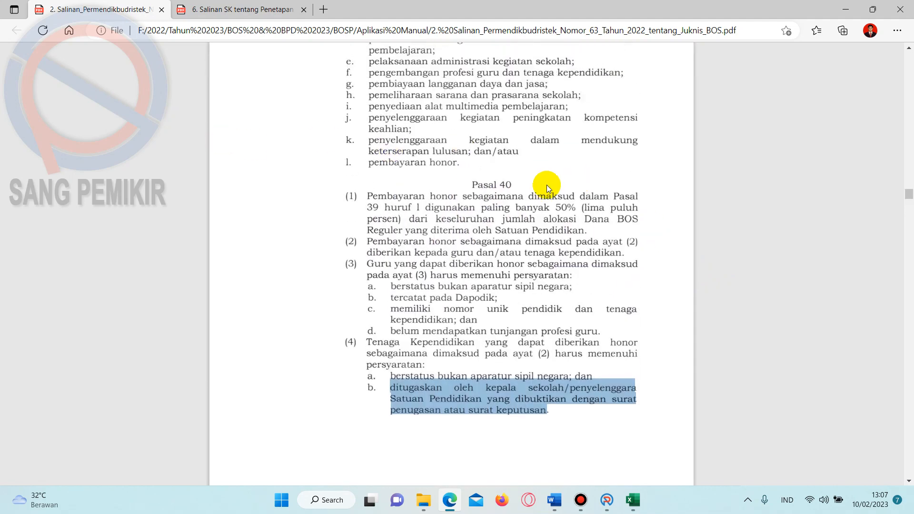
drag(501, 185, 528, 388)
click(718, 345)
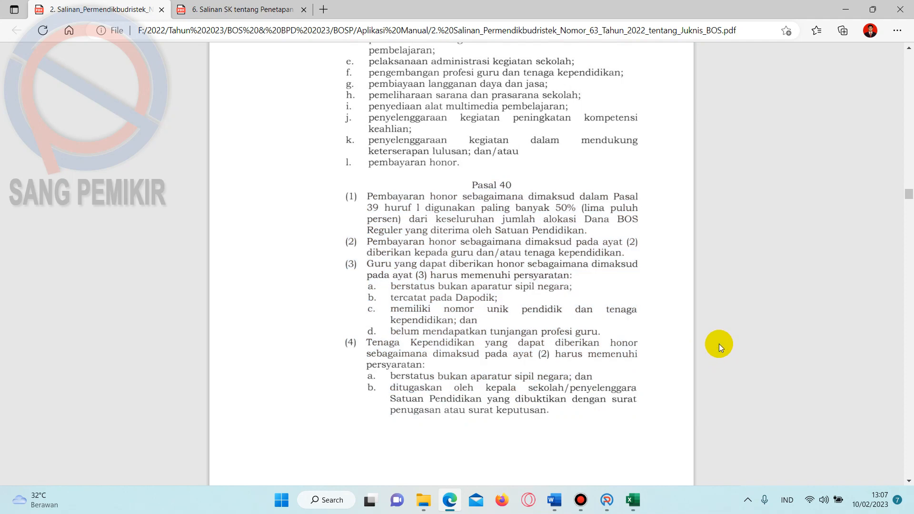
scroll(394, 252, down, 3)
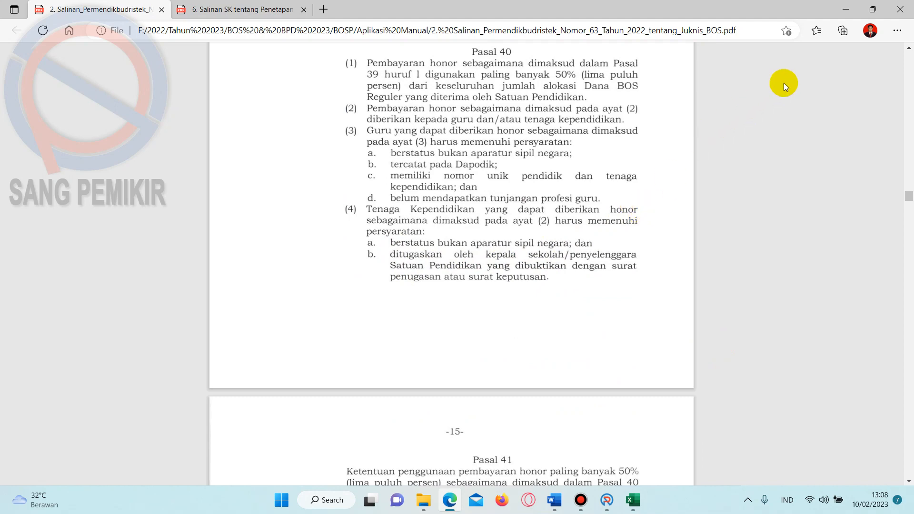
- Switch to the Excel honor form and enter ID Pegawai A1, the employee's name and the status Gty
click(641, 505)
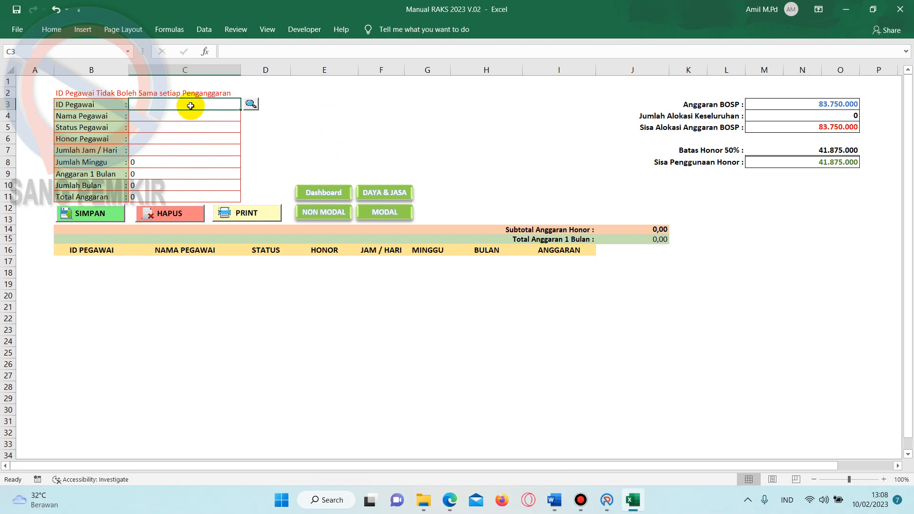
text(A1)
click(178, 117)
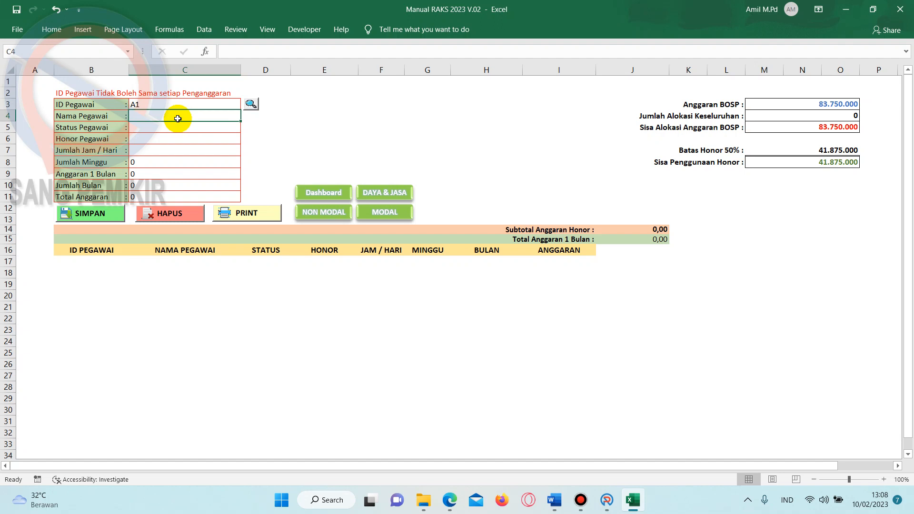
text(Ainul)
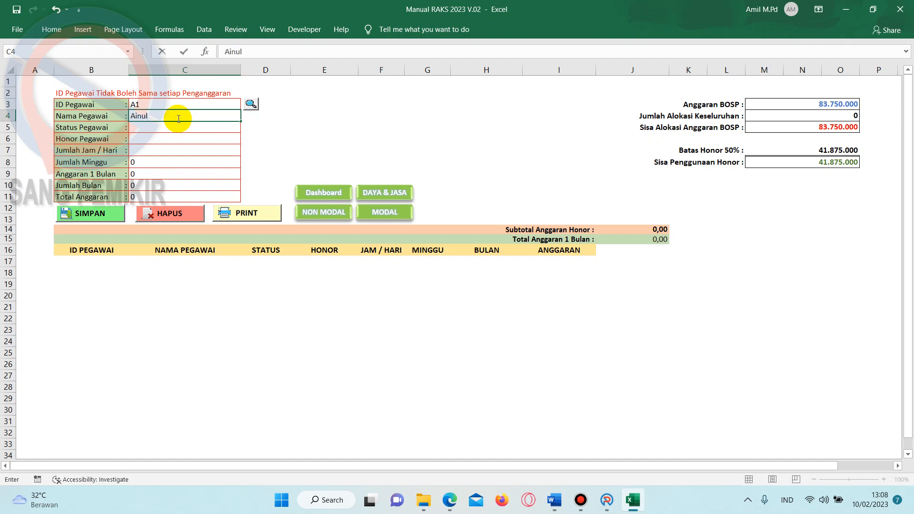
click(271, 138)
click(176, 126)
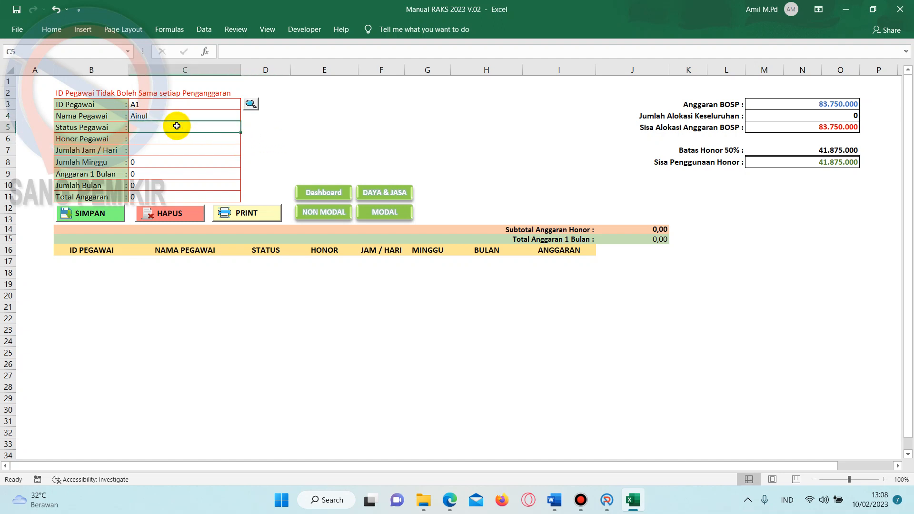
text(Gty)
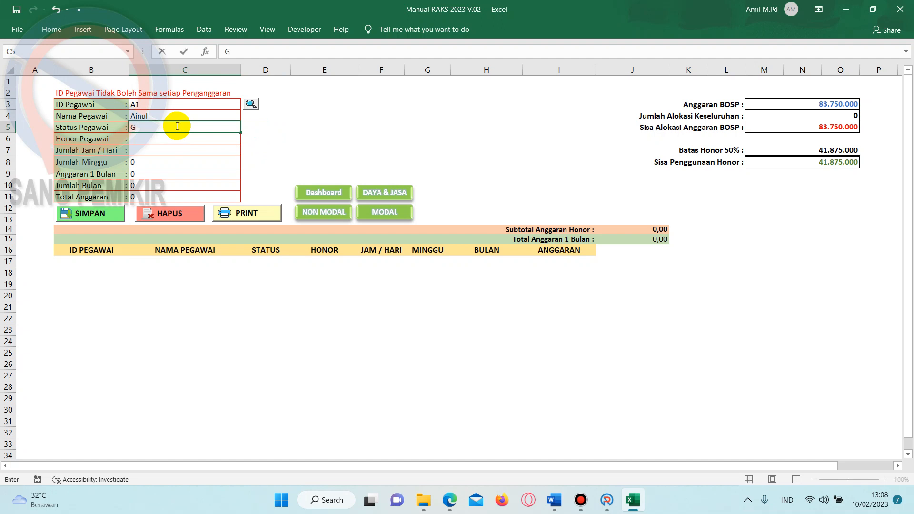
- Try to enter the letter l as Honor Pegawai and dismiss the warning
click(155, 139)
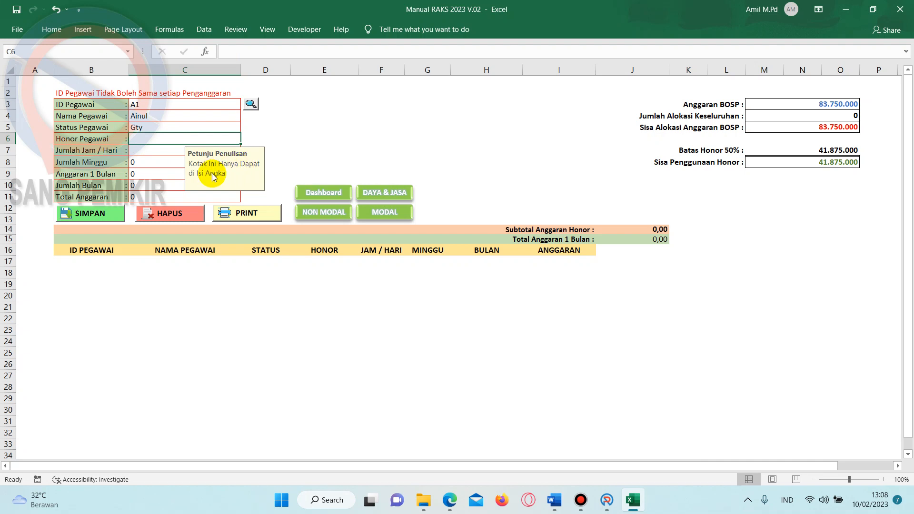
text(l)
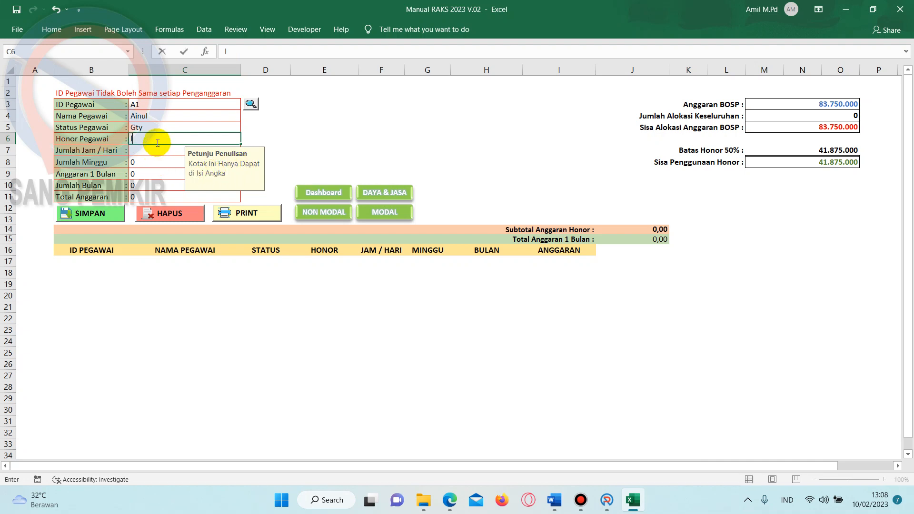
key(Return)
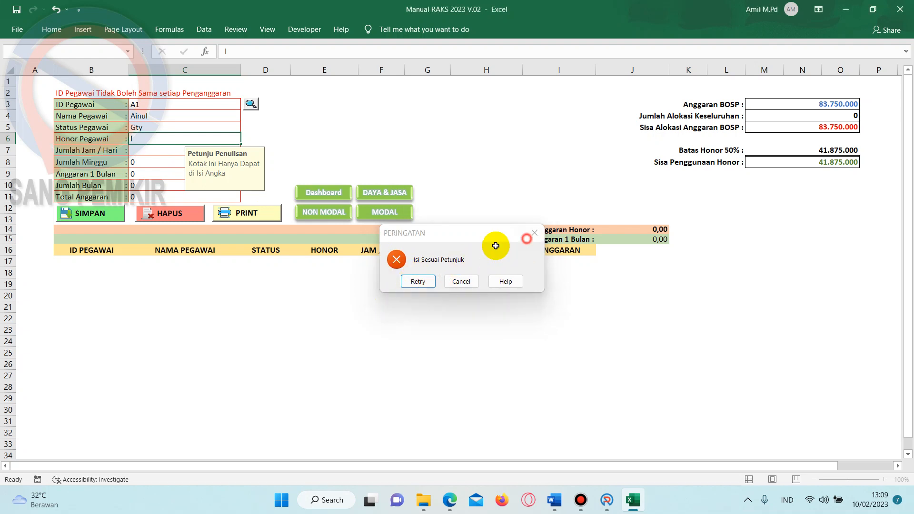
click(533, 233)
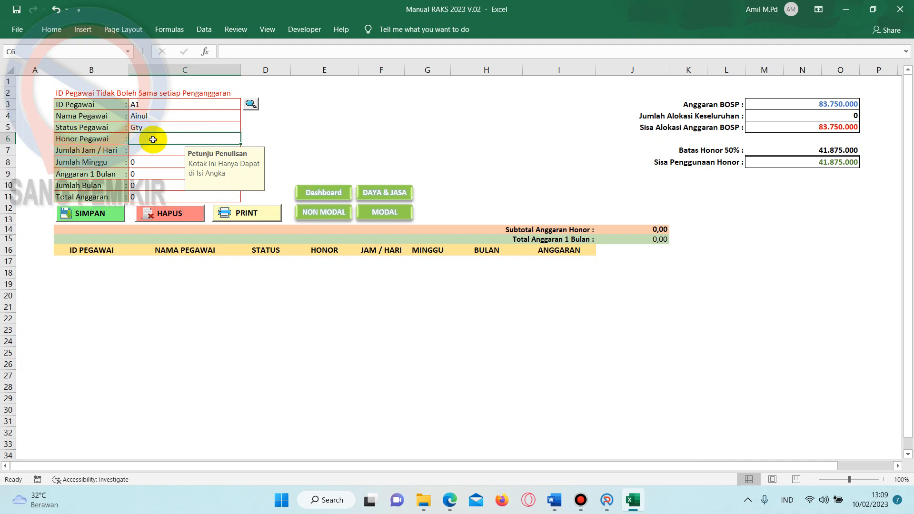
- Enter an hourly Honor Pegawai of 40000 and select the Jumlah Jam / Hari cell
text(40000)
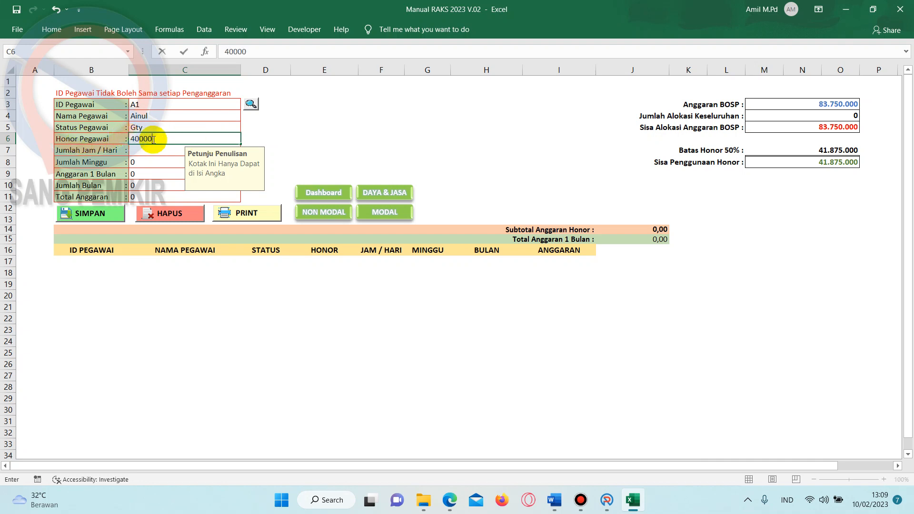
click(317, 131)
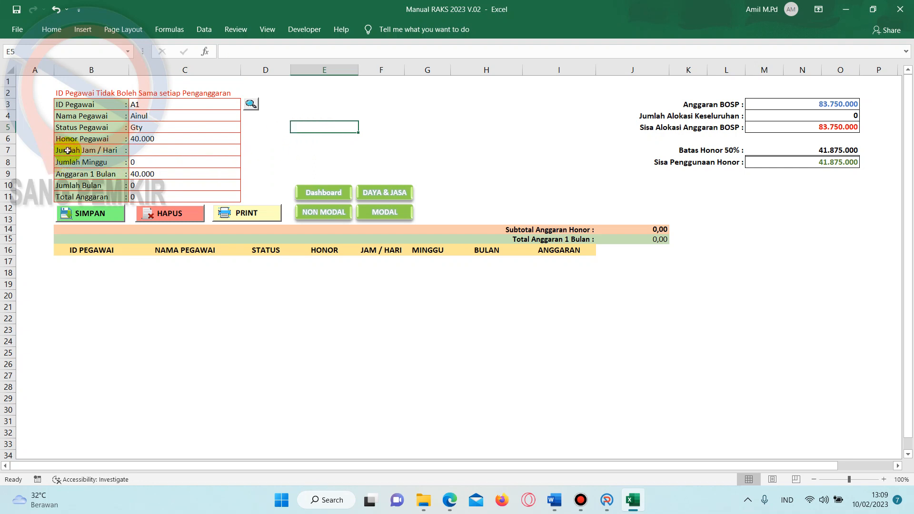
click(136, 151)
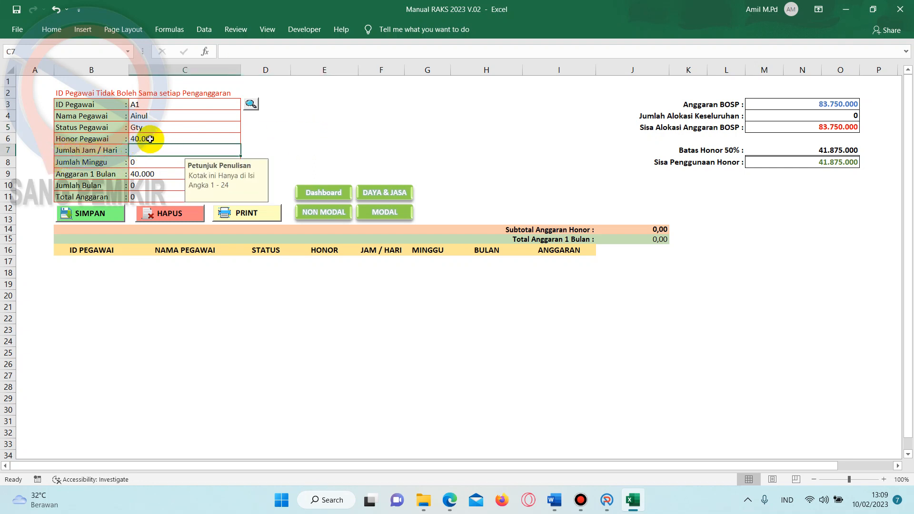
- Set Honor Pegawai to 1500000 and check the entry hints for Jumlah Jam / Hari, Jumlah Minggu and Jumlah Bulan
click(149, 138)
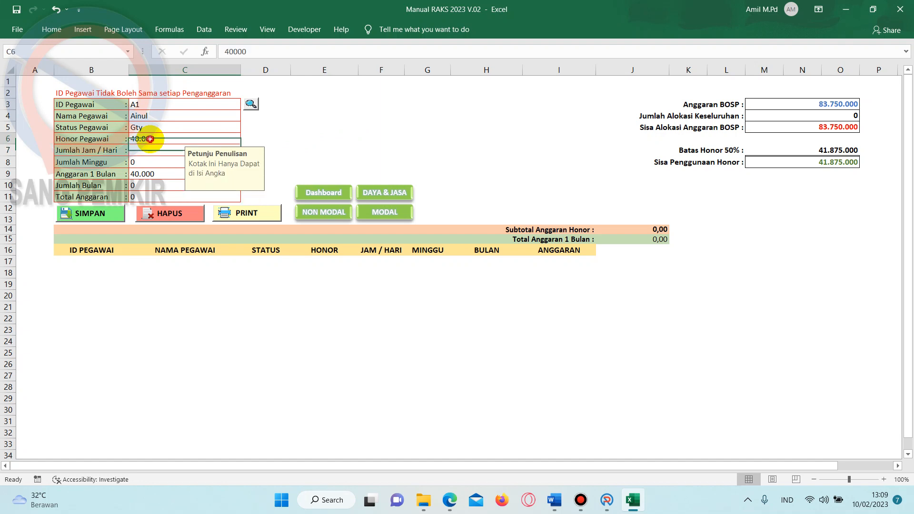
text(1500000)
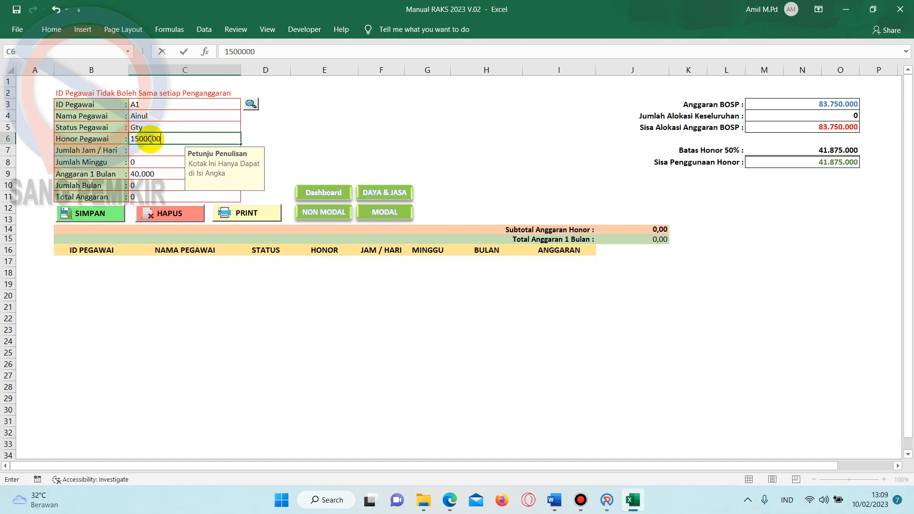
click(333, 151)
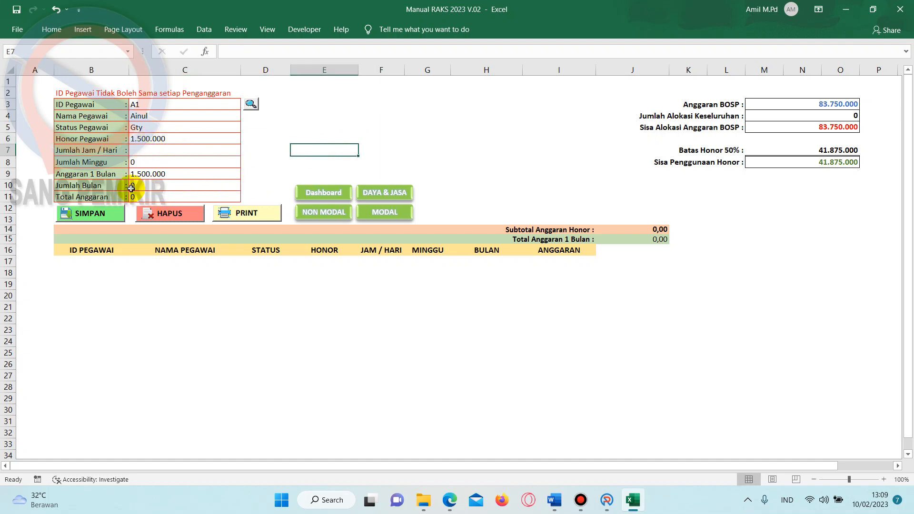
click(143, 152)
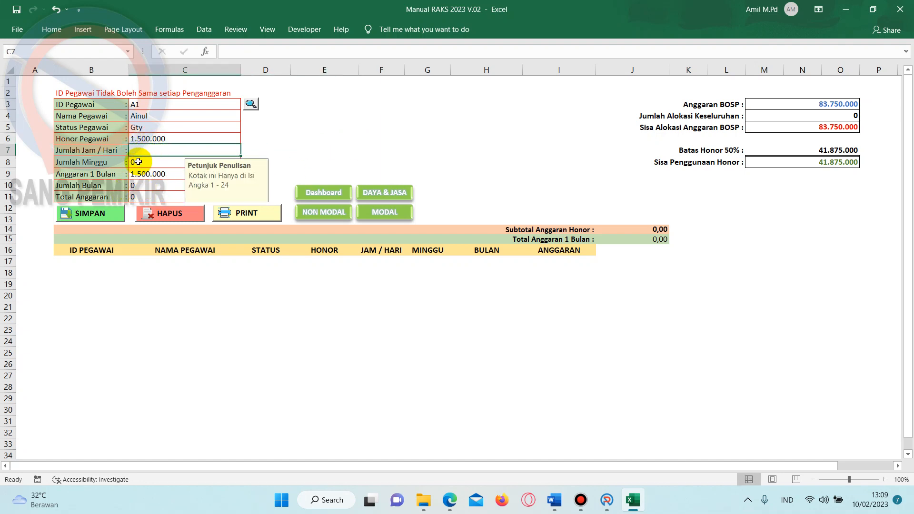
click(133, 162)
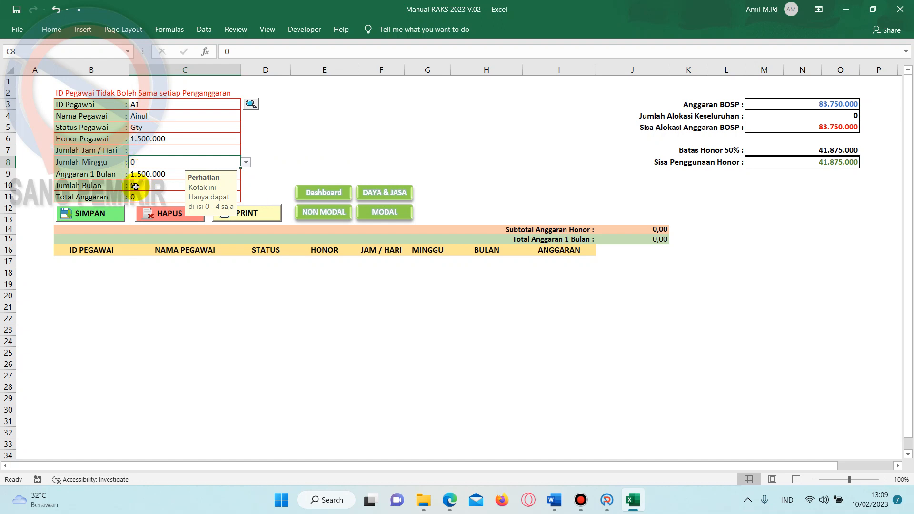
click(133, 185)
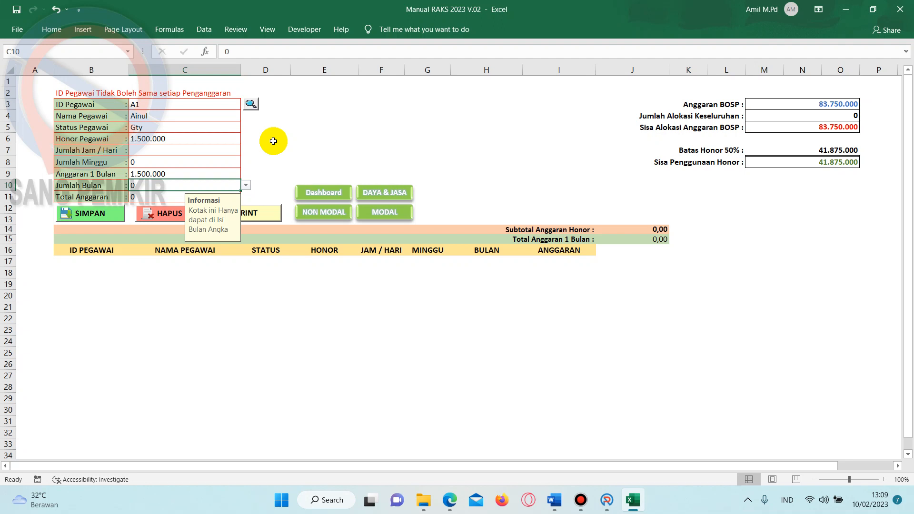
- Set Honor Pegawai to 40000 and Jumlah Jam / Hari to 8
click(228, 139)
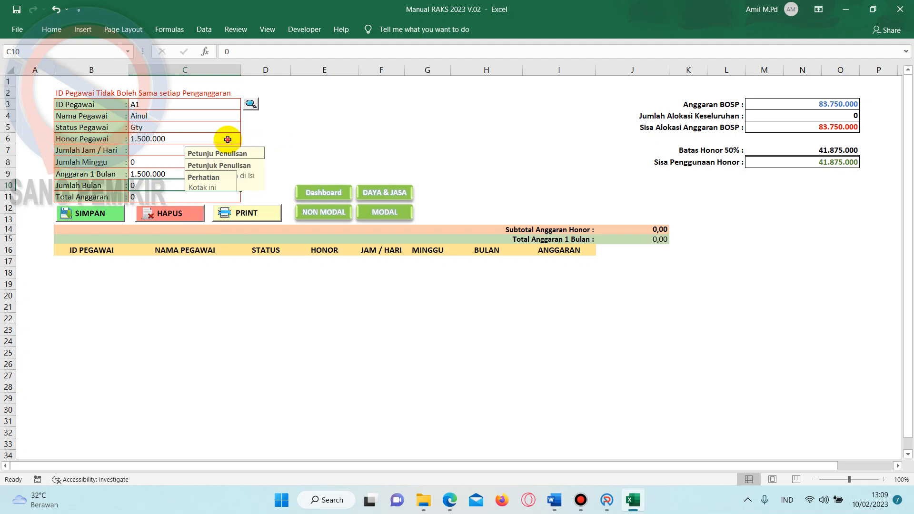
text(40000)
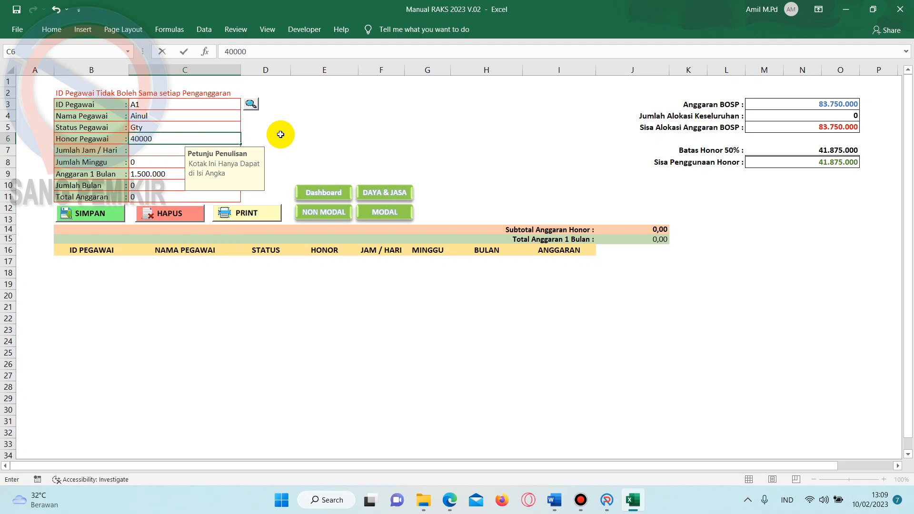
key(Tab)
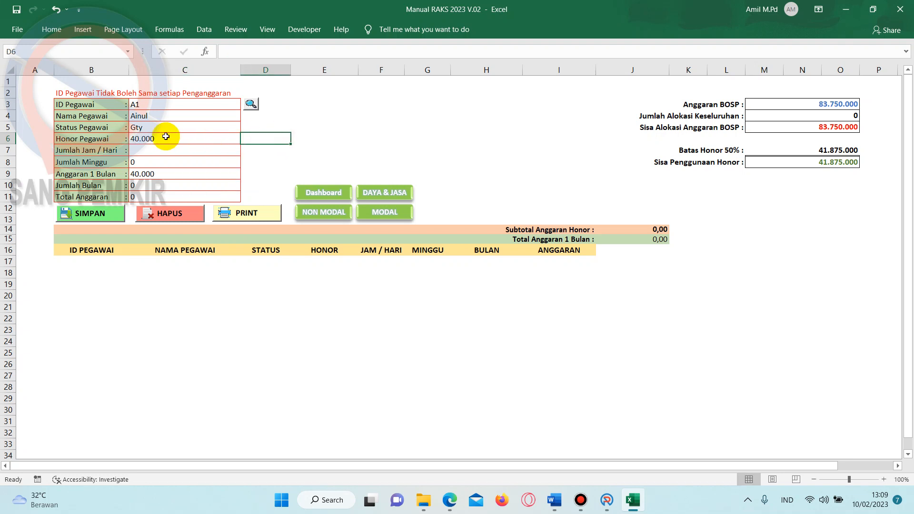
- Try to set Jumlah Minggu to 5, a value outside its list, and dismiss the warning
click(245, 162)
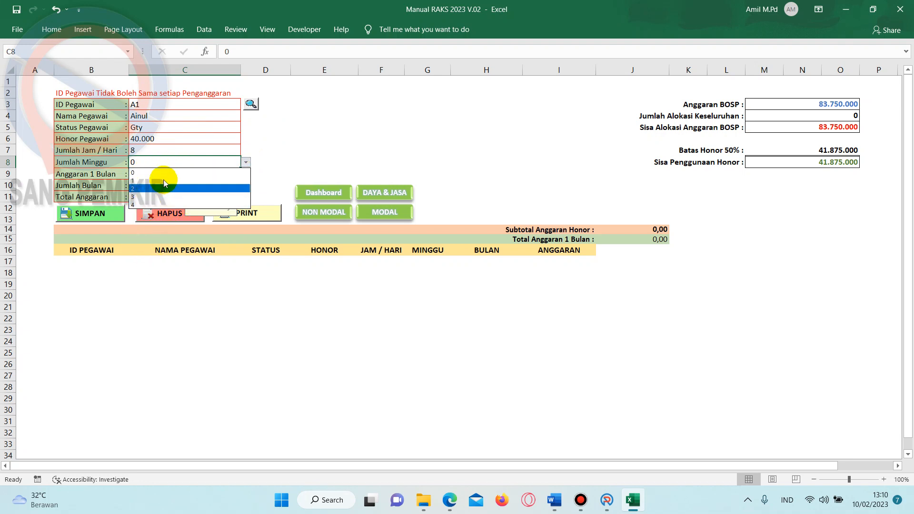
key(Escape)
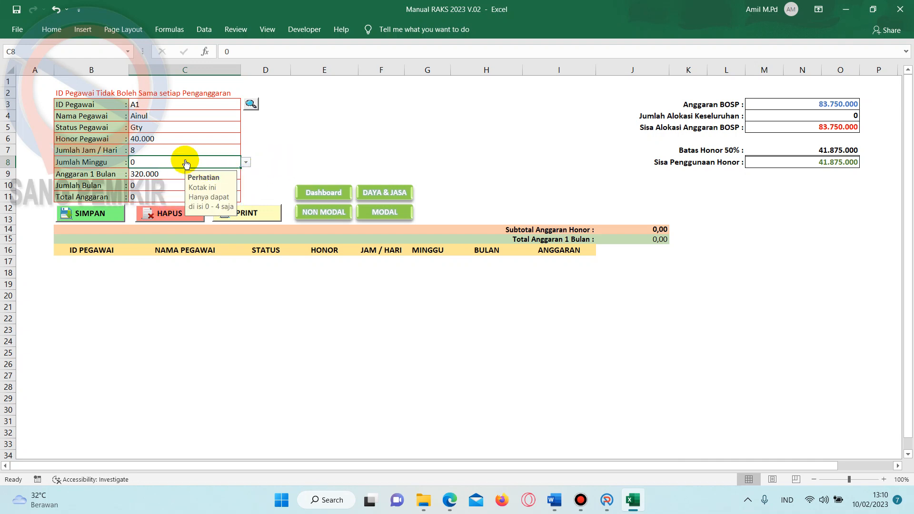
text(5)
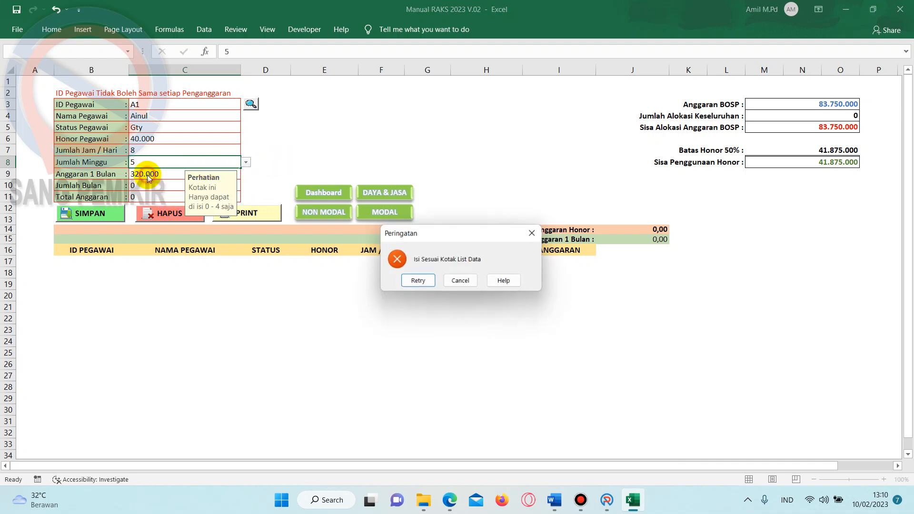
key(Return)
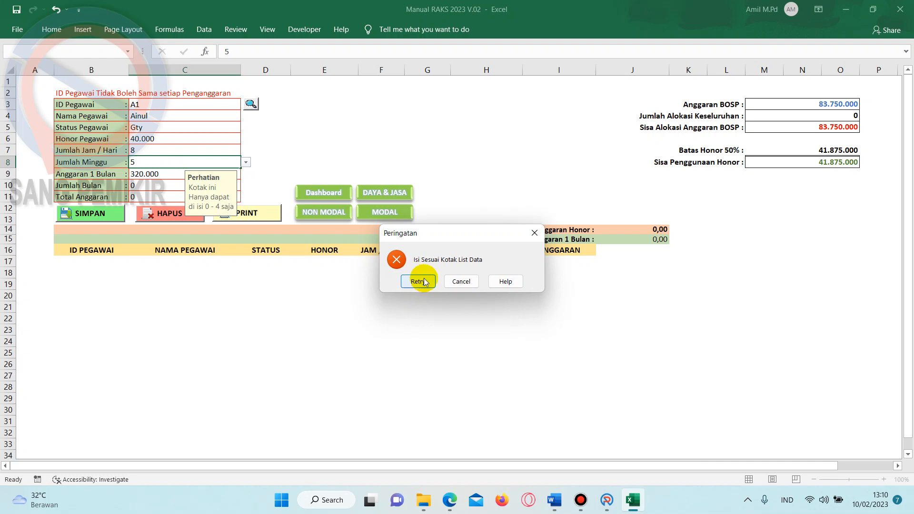
click(535, 234)
- Set Jumlah Minggu to 4 from the allowed values
click(246, 162)
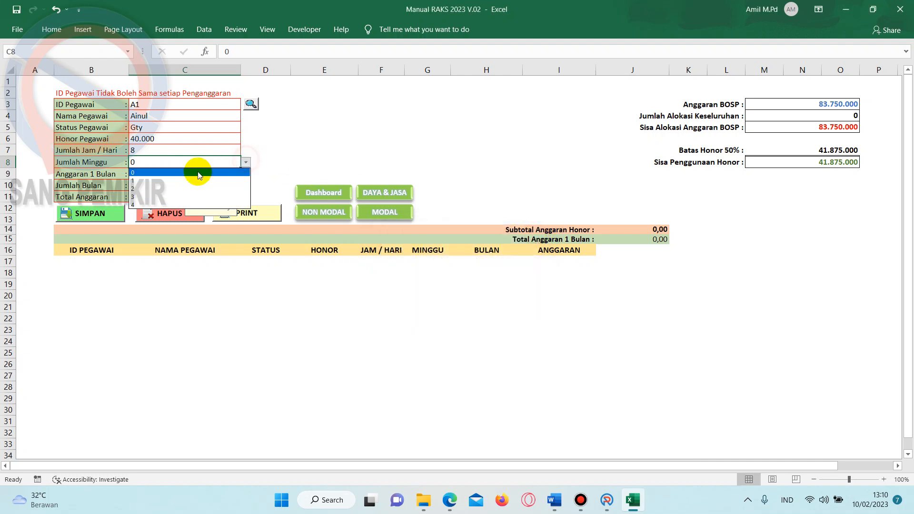
click(166, 206)
click(283, 160)
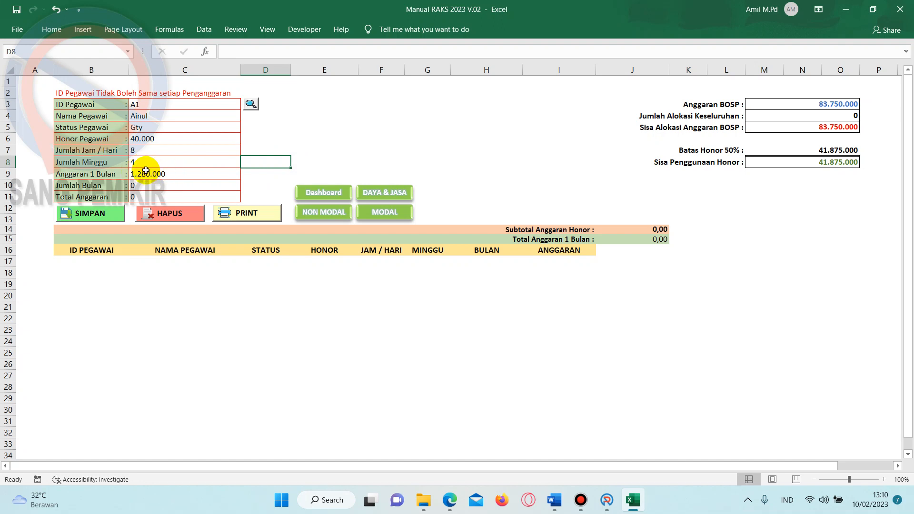
- Set Jumlah Bulan to 12 for employee A1 and save the entry to the honor table
click(137, 187)
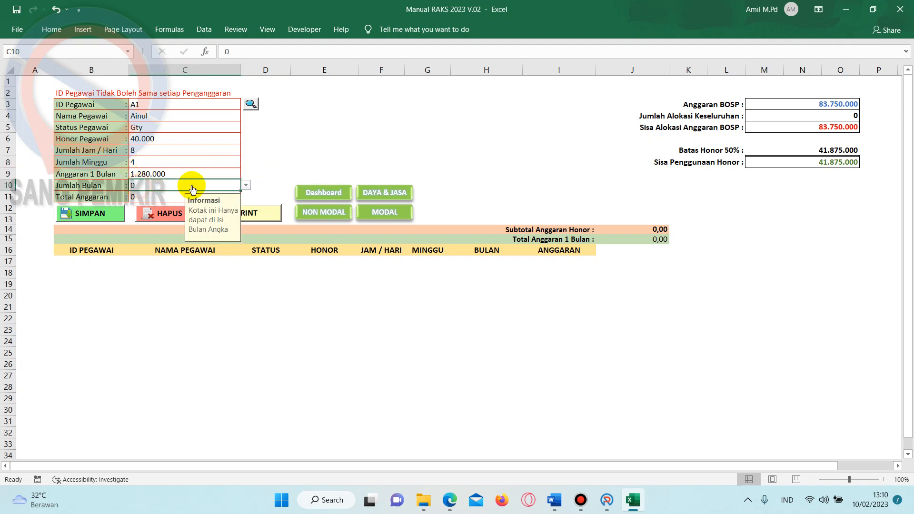
click(246, 185)
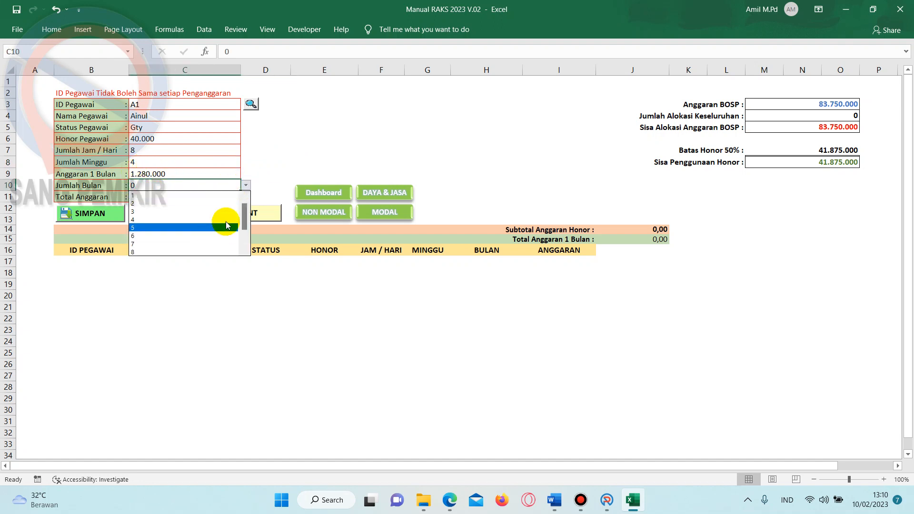
drag(244, 205, 246, 234)
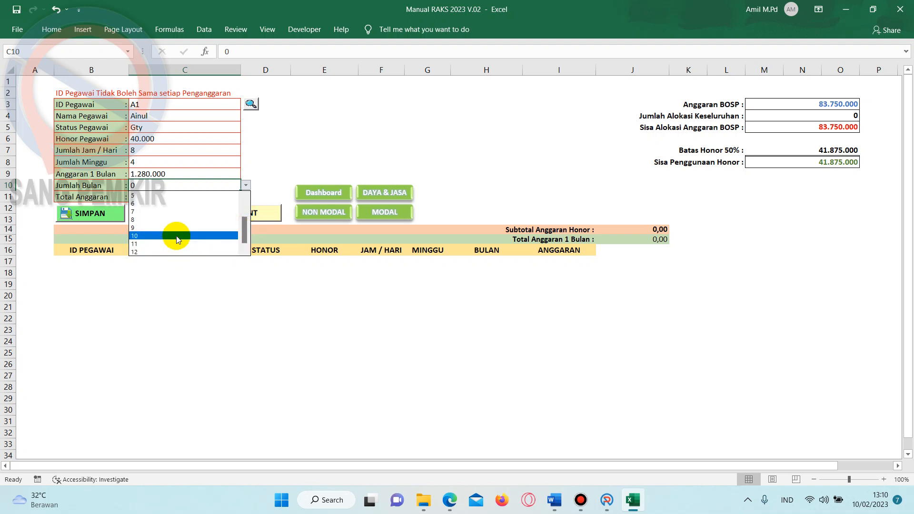
click(174, 251)
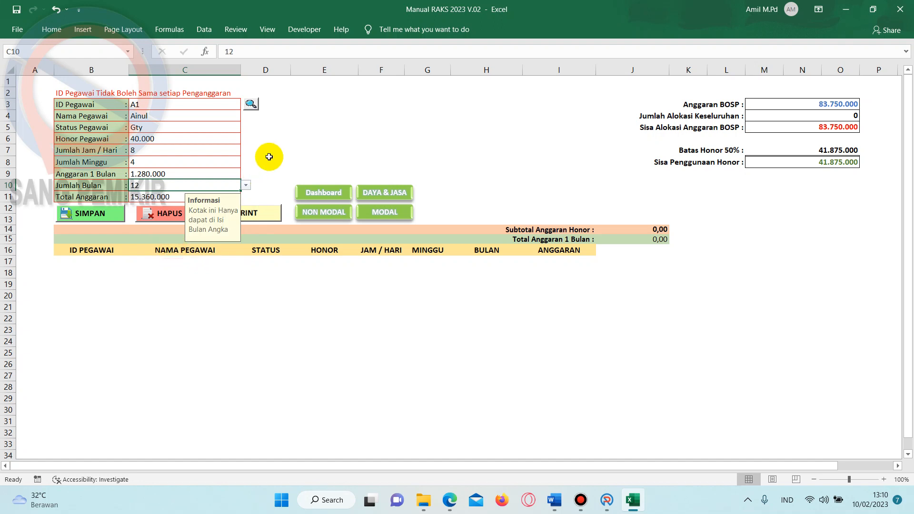
click(268, 158)
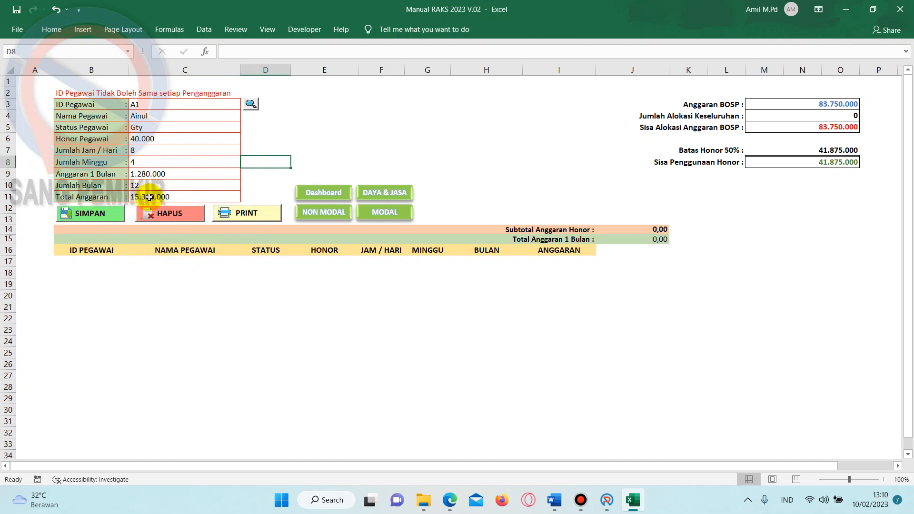
click(89, 215)
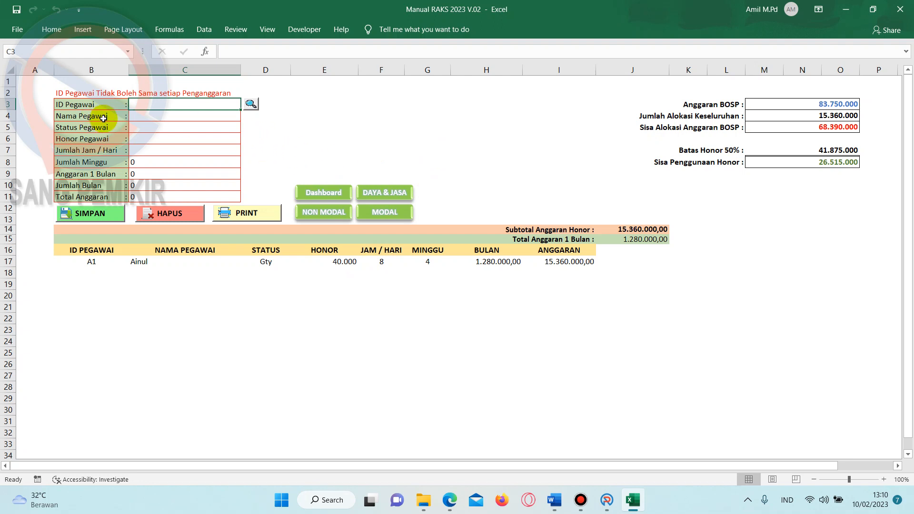
- Begin a second employee entry with ID Pegawai A2, the employee's name and Status Pegawai Gty
text(A2)
click(314, 134)
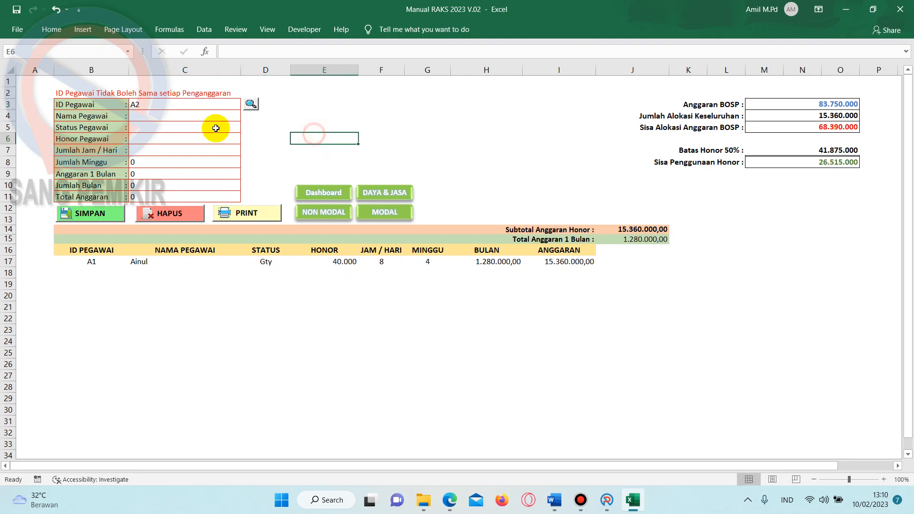
click(194, 114)
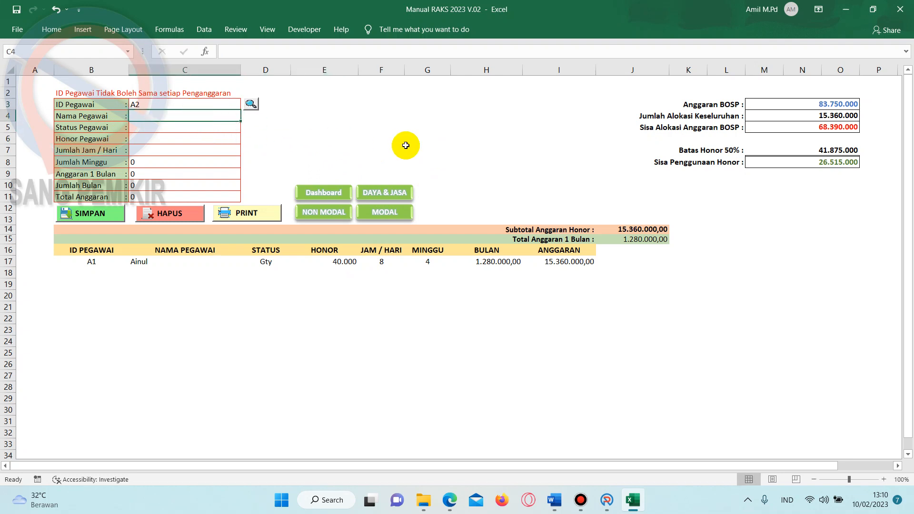
text(siti)
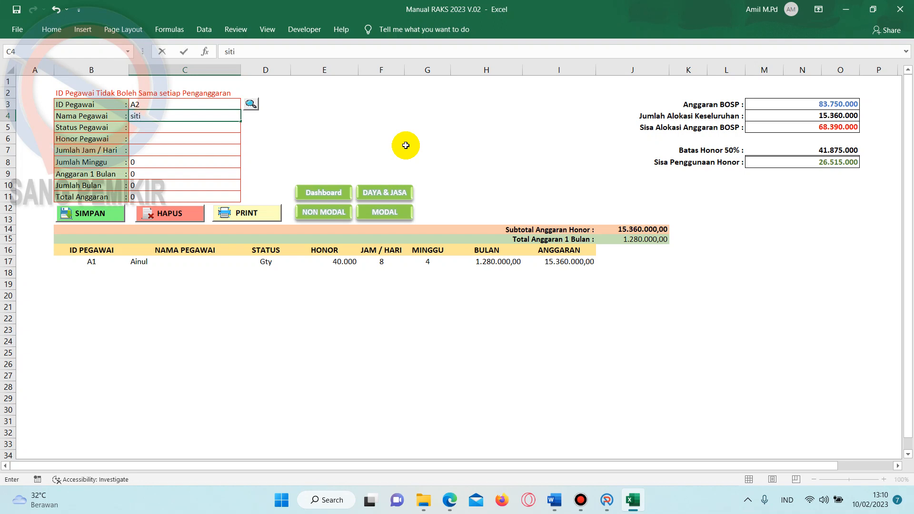
click(406, 145)
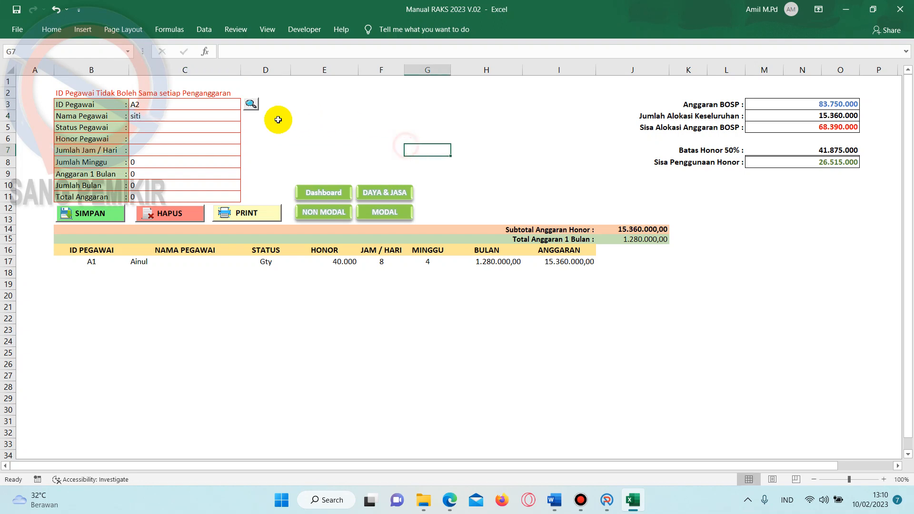
click(168, 127)
text(Gt)
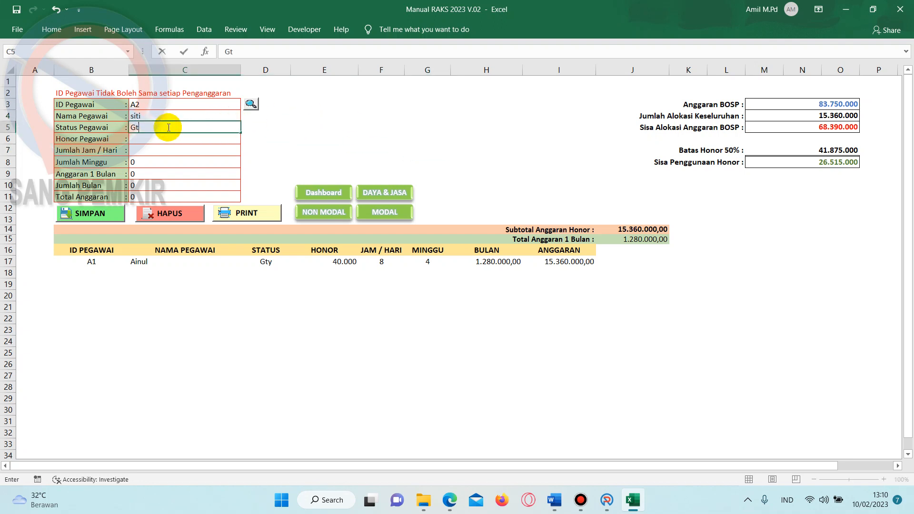
text(y)
click(296, 131)
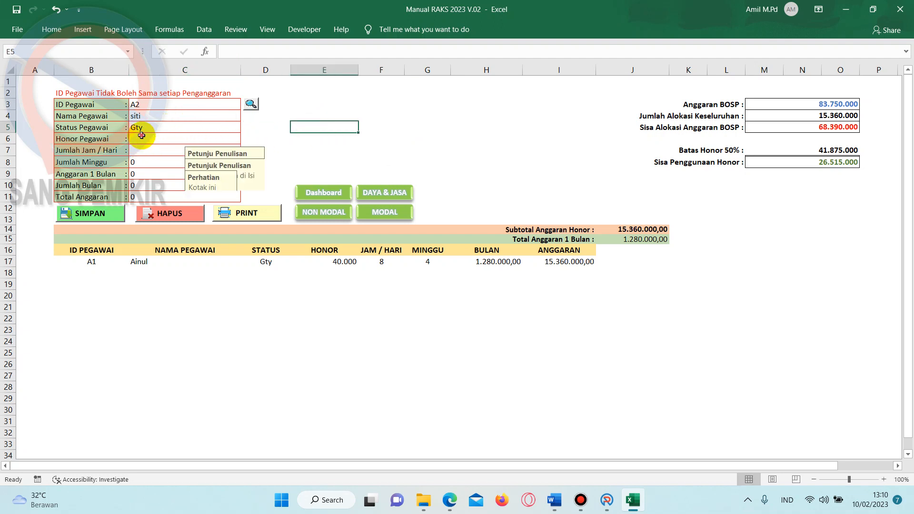
- Set Honor Pegawai for employee A2 to 1.280.000
click(141, 135)
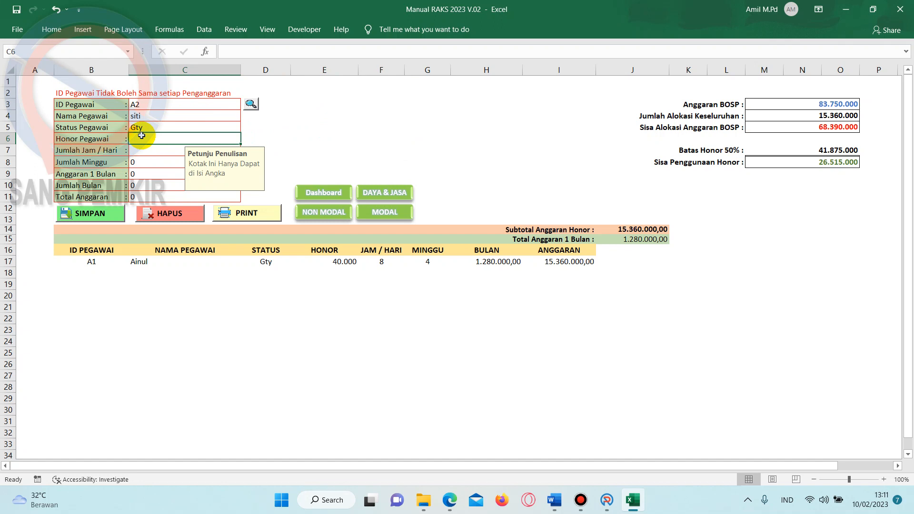
text(1)
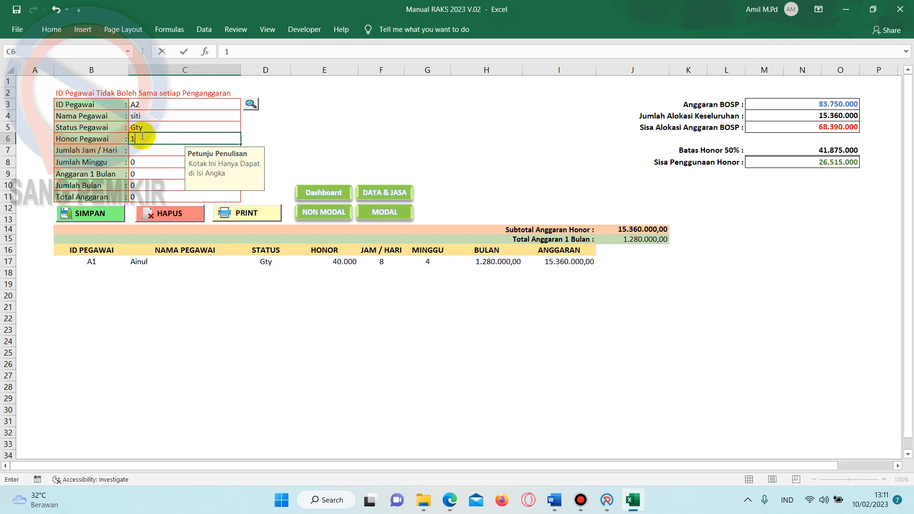
text(.280.000)
click(316, 137)
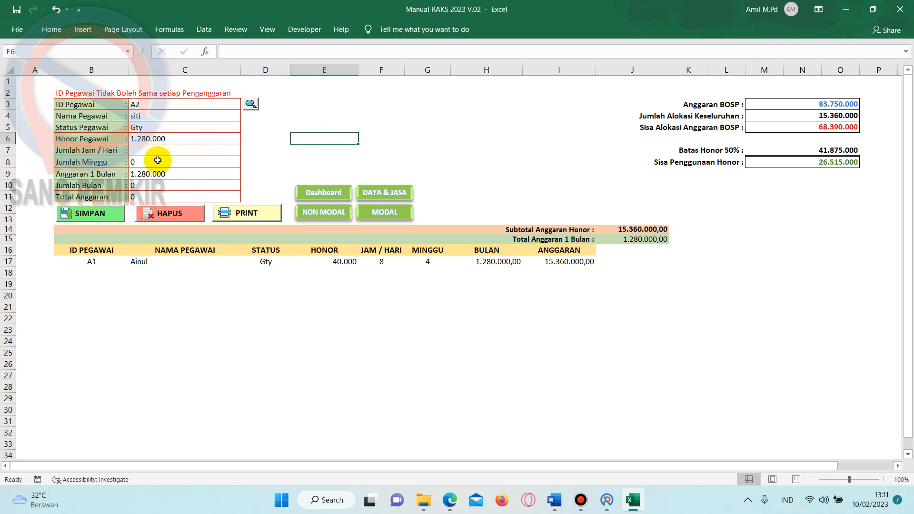
- Set Jumlah Bulan to 12 for employee A2 and save the entry to the honor table
click(139, 182)
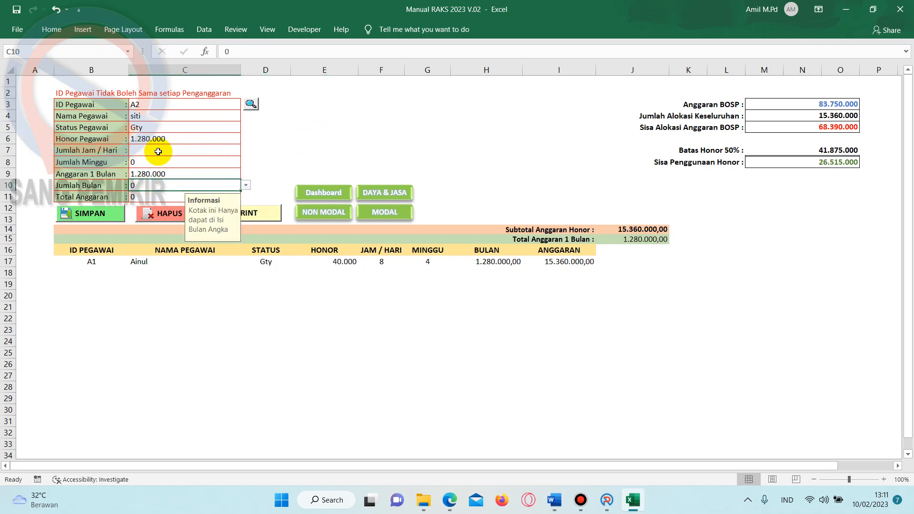
click(244, 186)
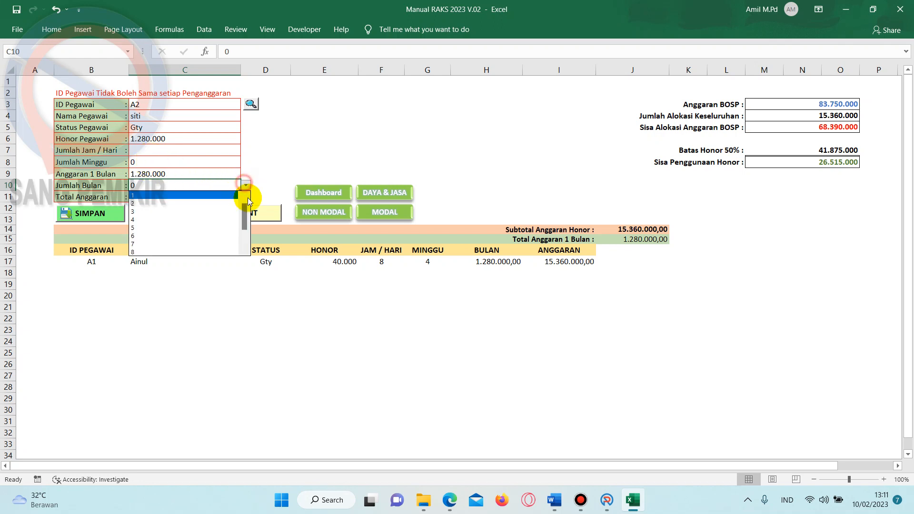
drag(244, 210, 210, 247)
click(204, 251)
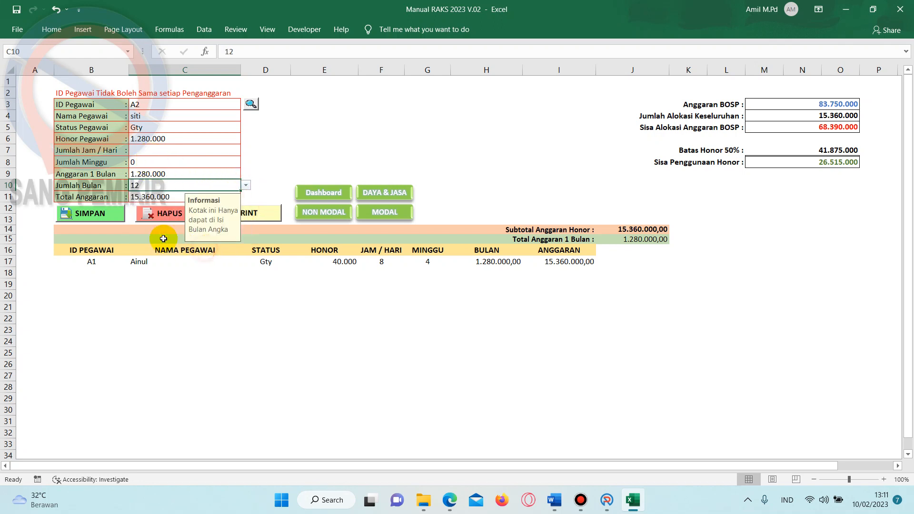
click(96, 215)
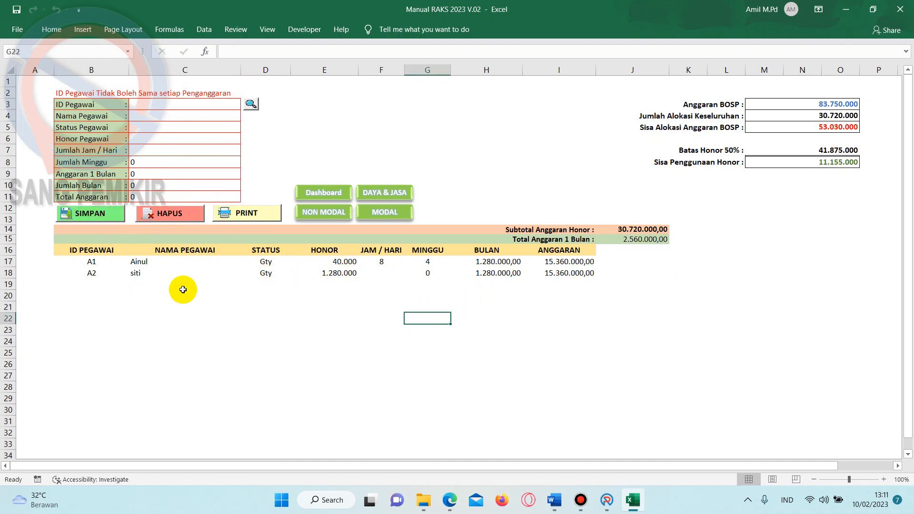
- Look up ID Pegawai A2 to load its saved entry back into the form
click(343, 275)
click(181, 105)
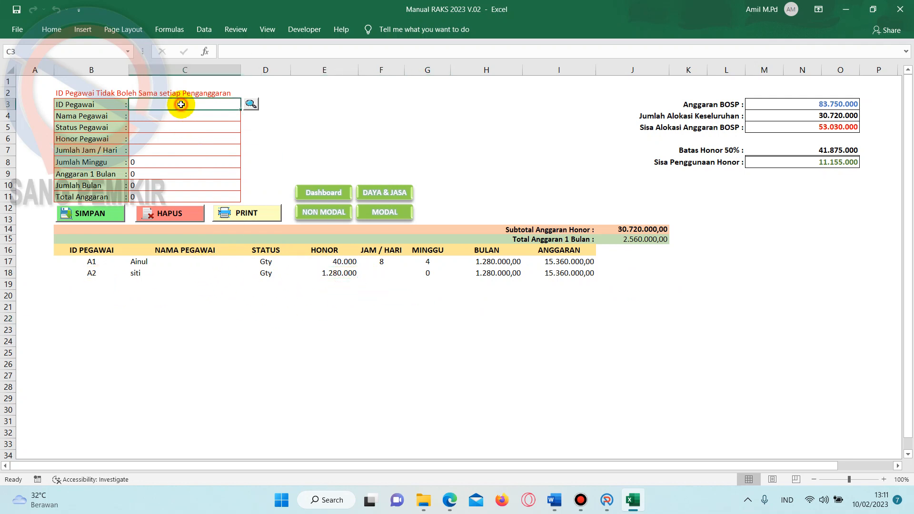
text(A2)
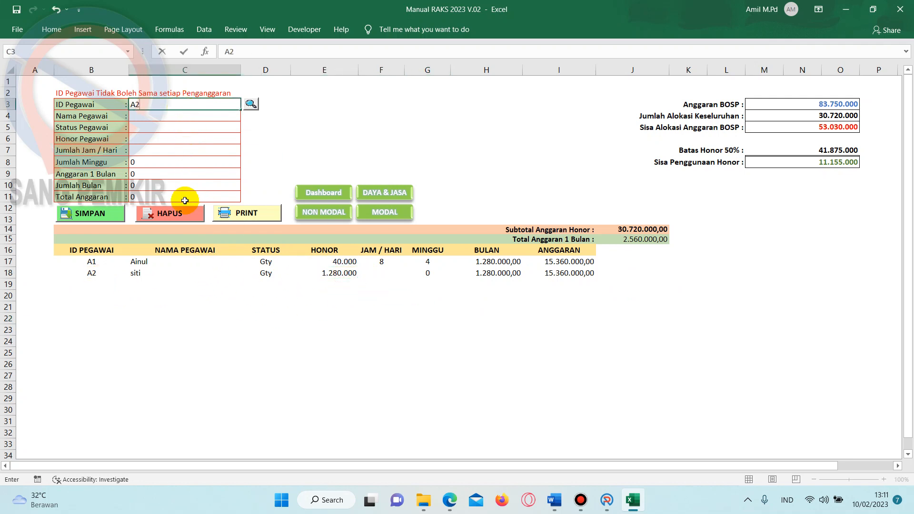
click(265, 126)
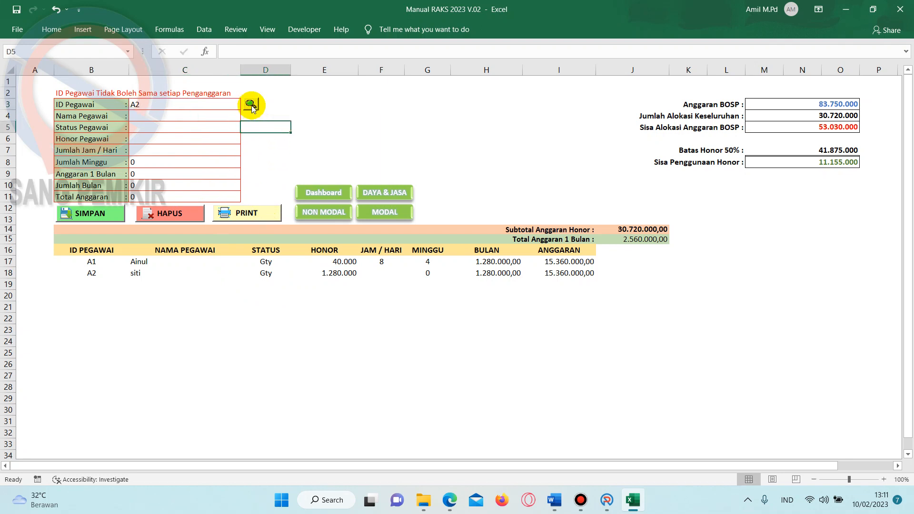
click(251, 104)
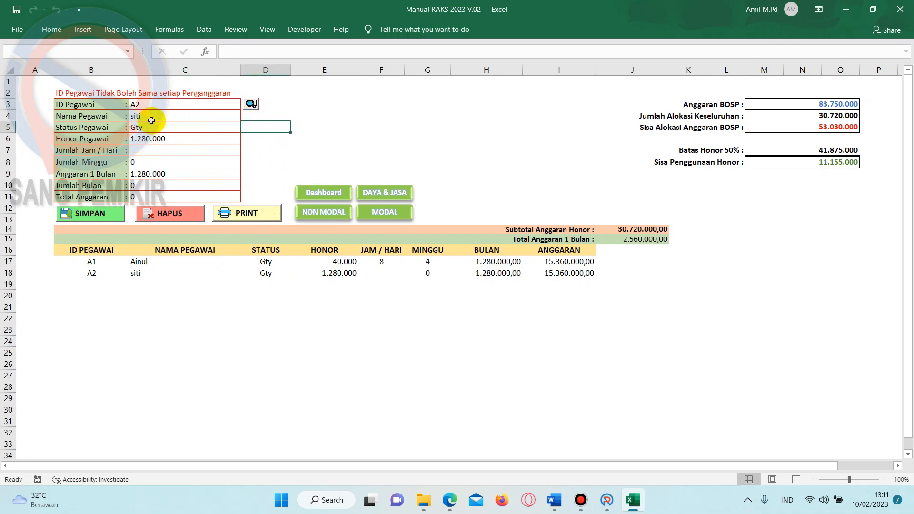
- Change Honor Pegawai in the loaded A2 entry to 40000
click(148, 139)
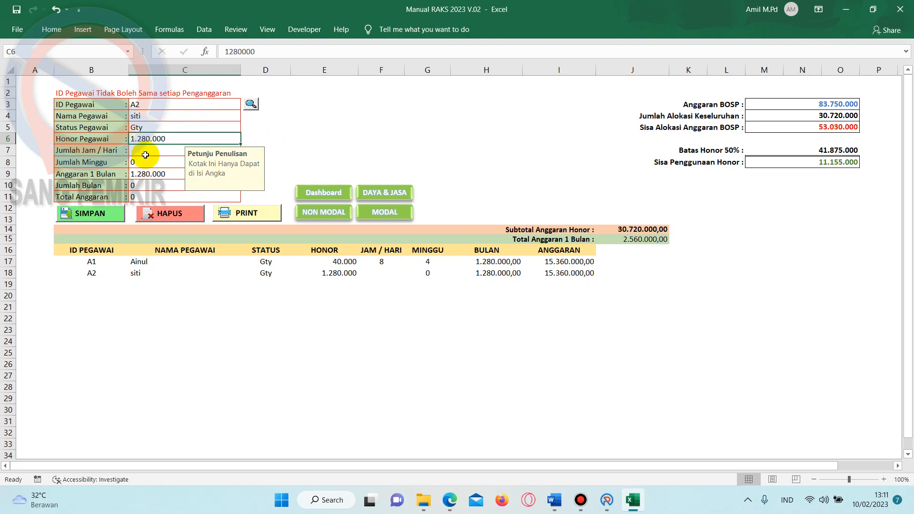
text(40.)
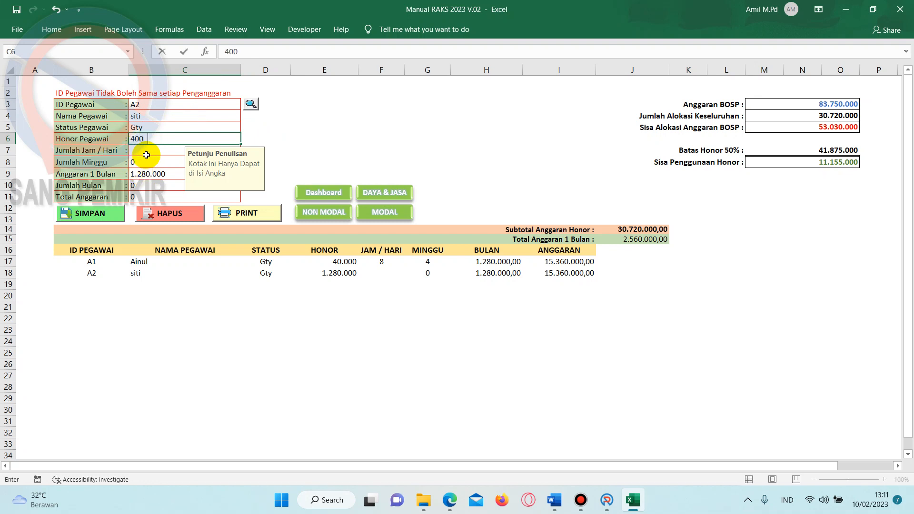
text(00)
click(329, 150)
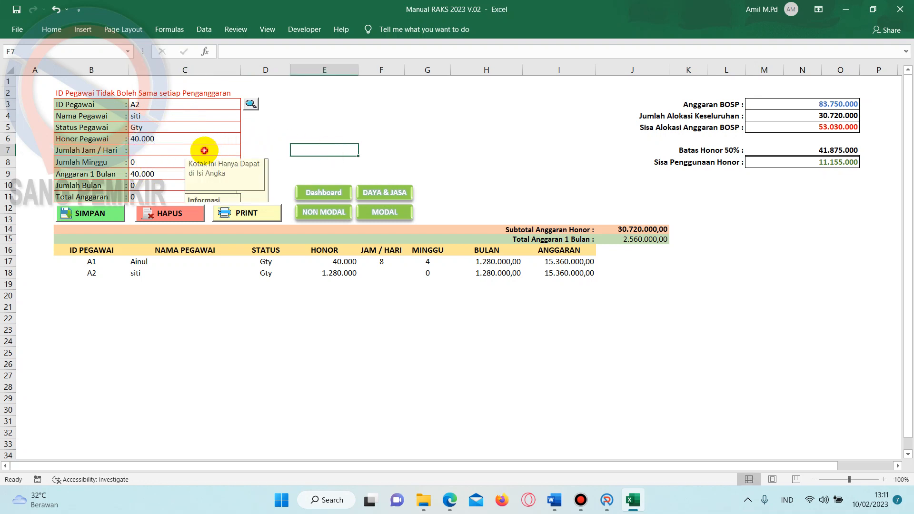
- Postpone the pending Windows restart and set Jumlah Jam / Hari to 8 for employee A2
click(204, 150)
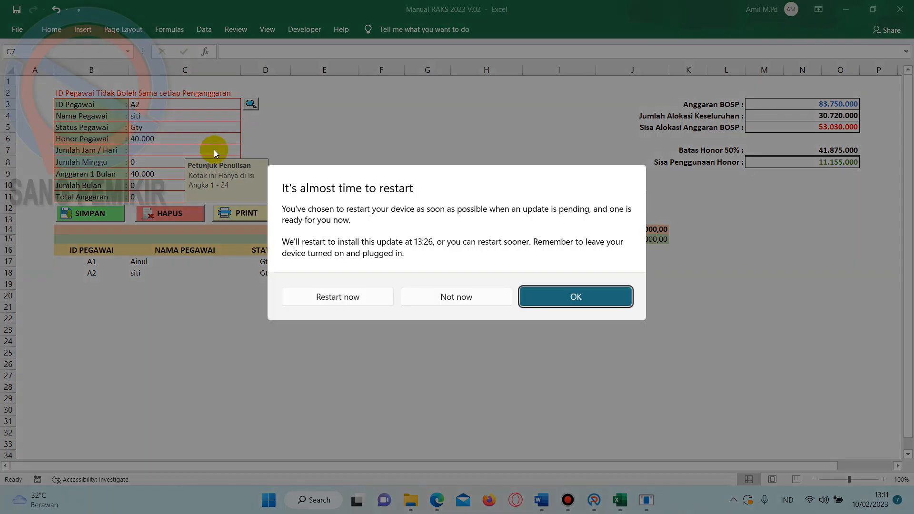
click(450, 297)
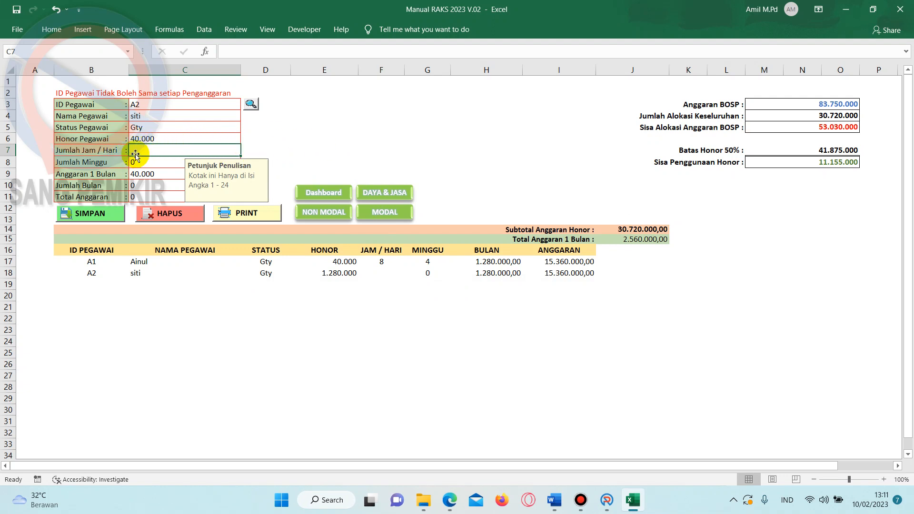
text(8)
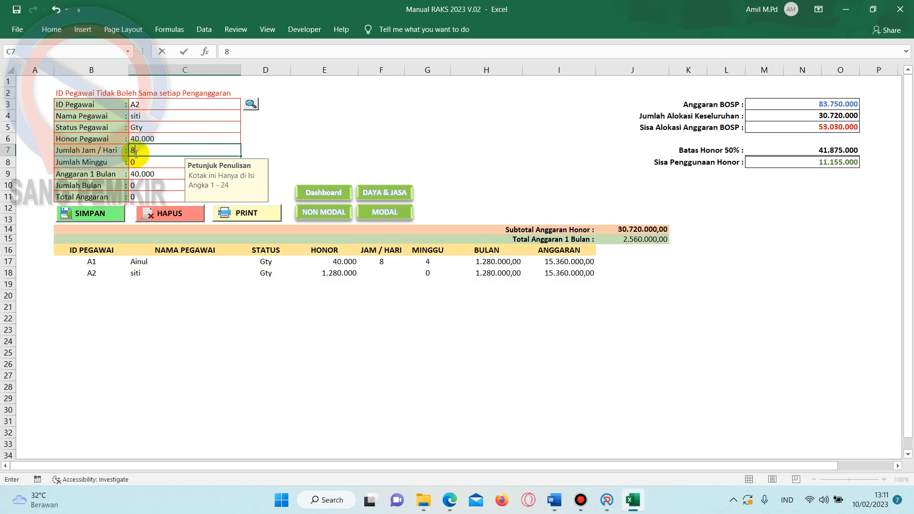
click(412, 126)
click(190, 152)
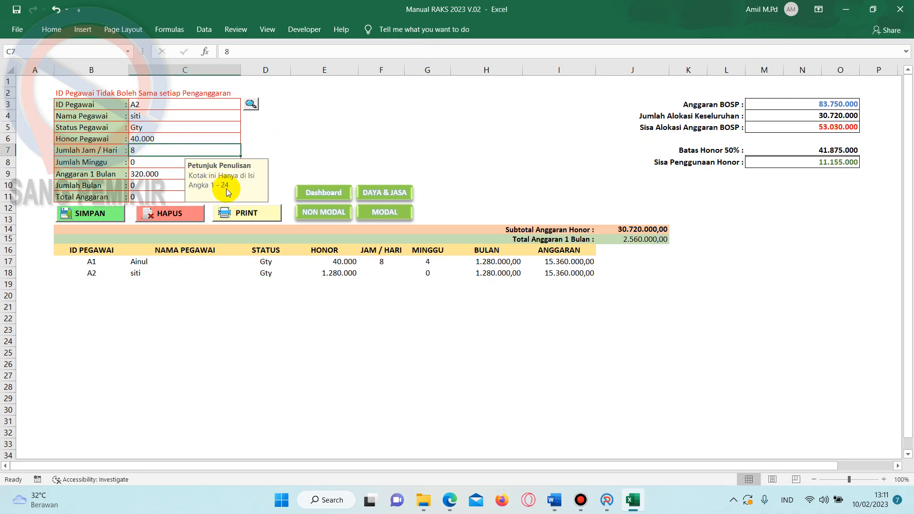
- Set Jumlah Minggu to 4 and Jumlah Bulan to 12 in the A2 entry
click(139, 163)
click(246, 163)
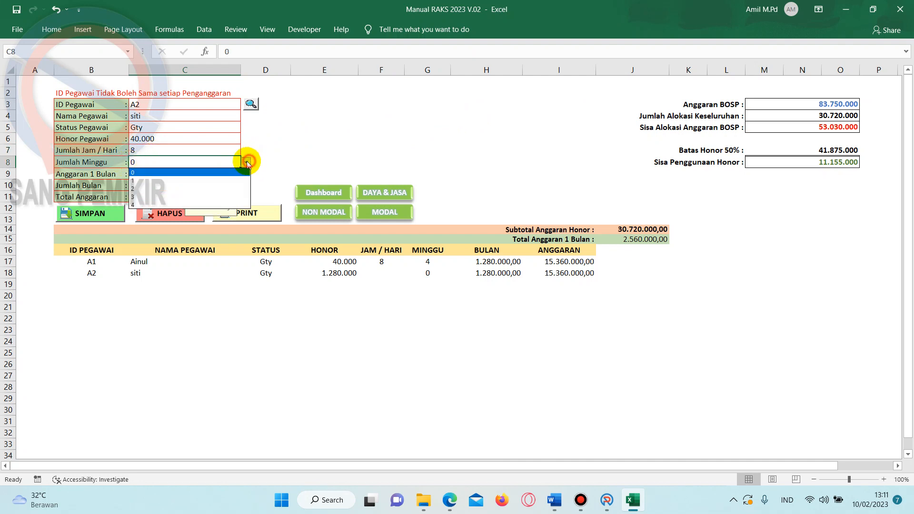
click(183, 200)
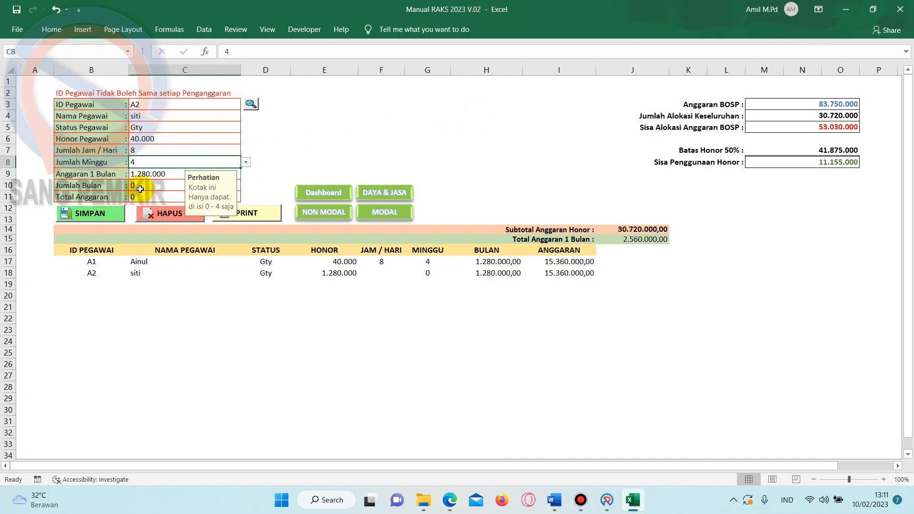
click(139, 186)
click(244, 185)
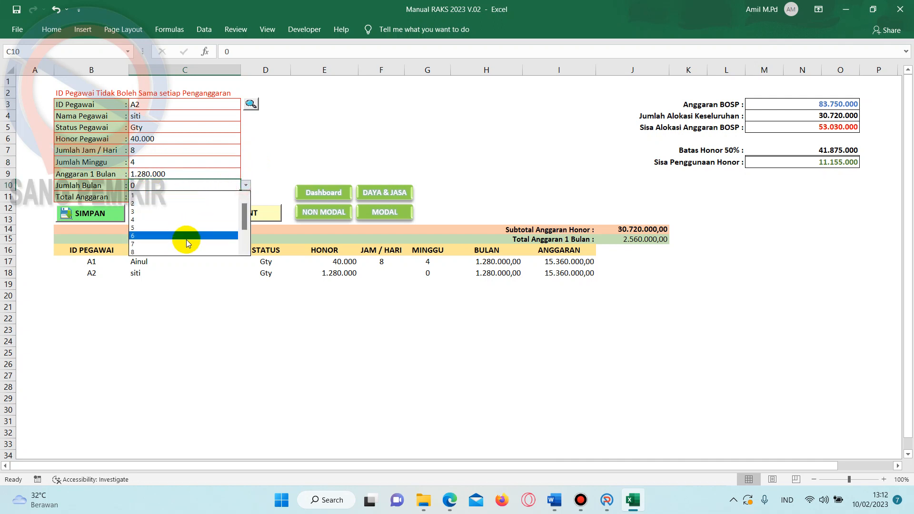
drag(241, 211, 247, 241)
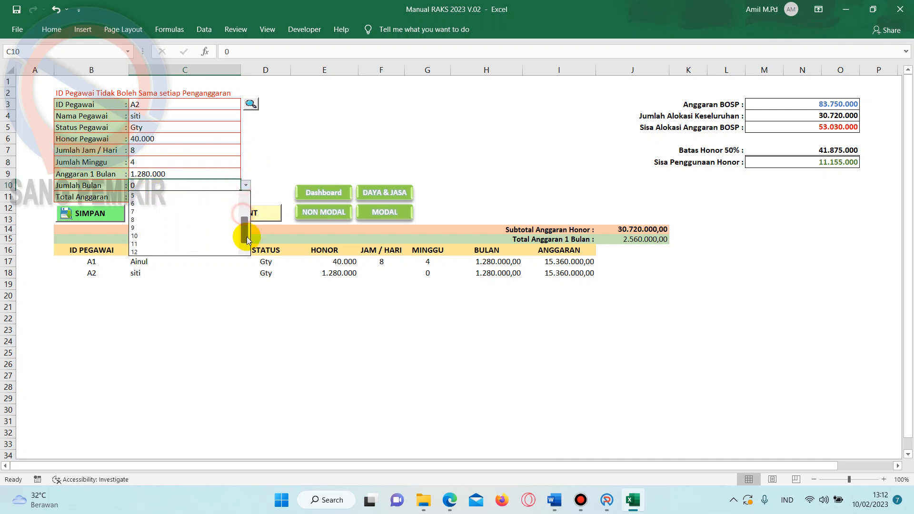
click(210, 251)
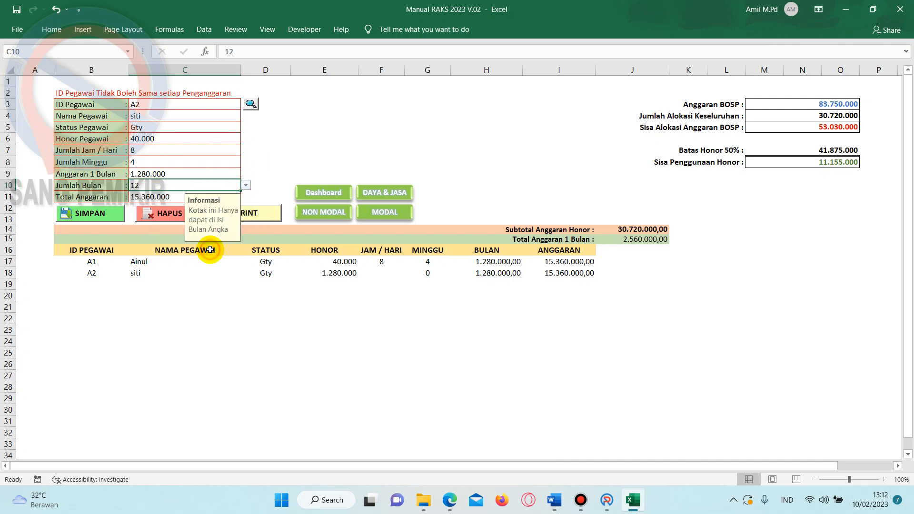
- Save the corrected A2 entry and check its row in the employee table and the Sisa Penggunaan Honor
click(82, 216)
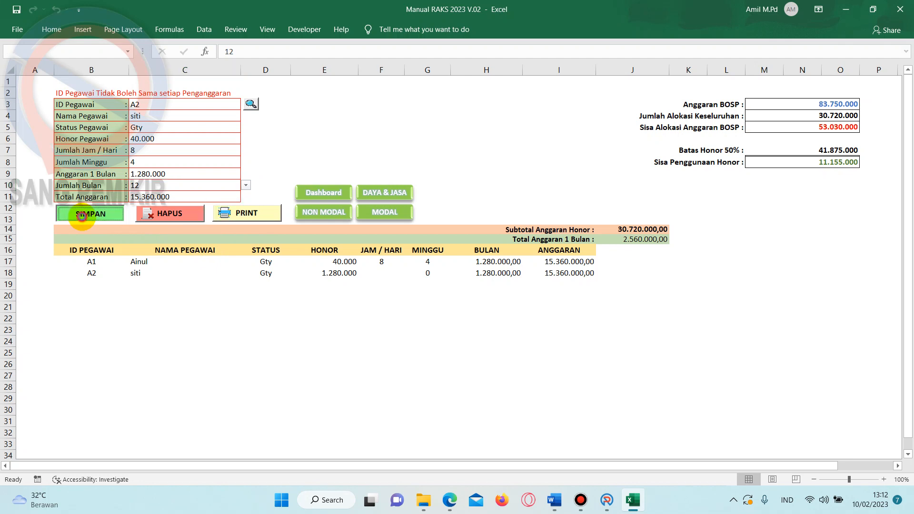
click(440, 274)
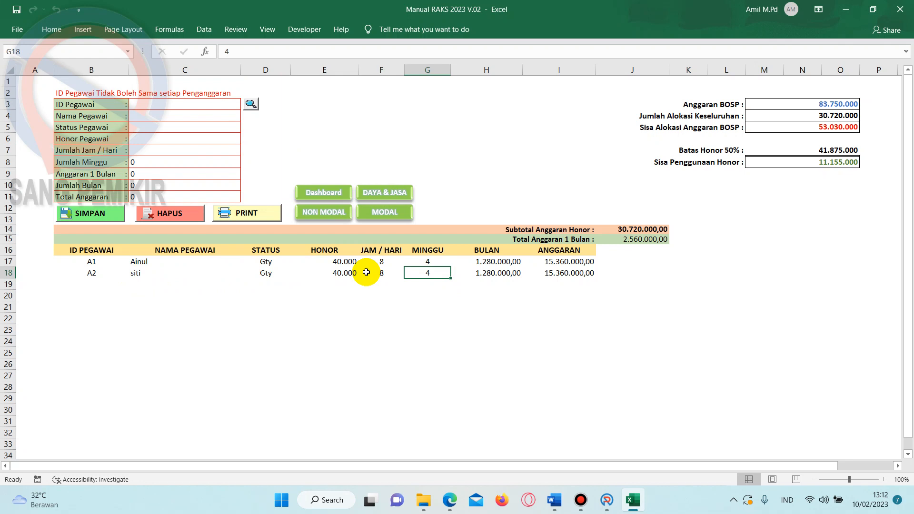
click(829, 164)
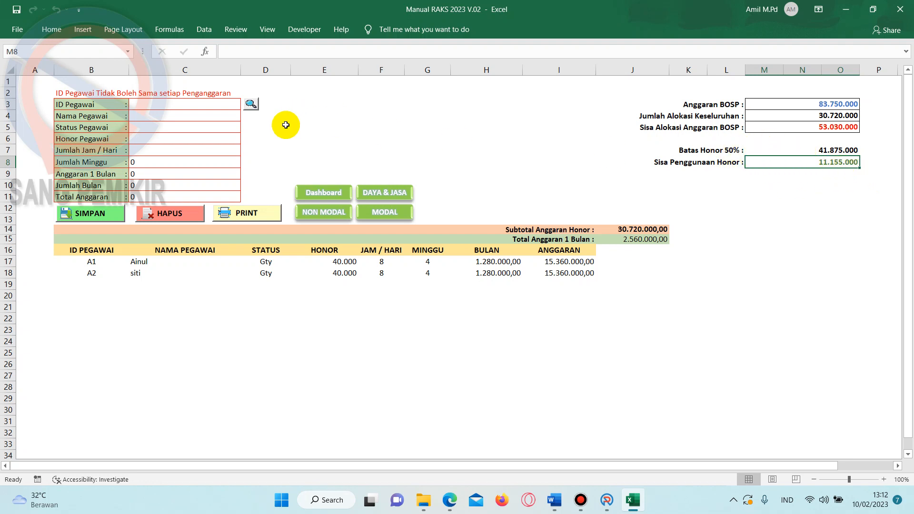
- Begin a new honor entry with ID Pegawai P1, the employee's name and Status Pegawai Admin
click(197, 105)
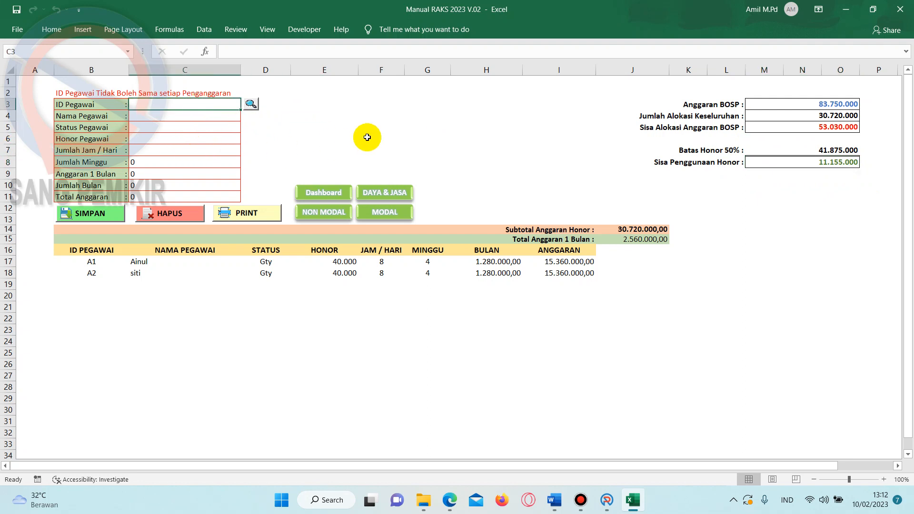
text(P1)
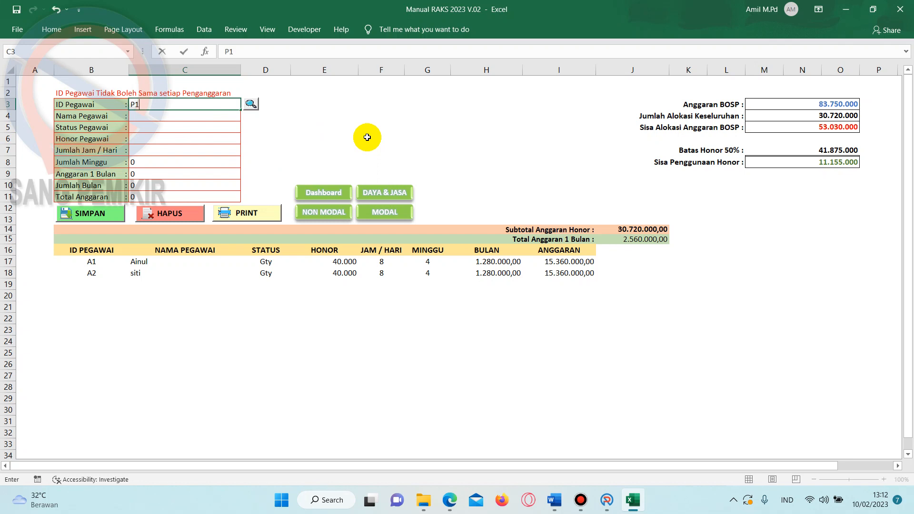
click(366, 137)
click(190, 118)
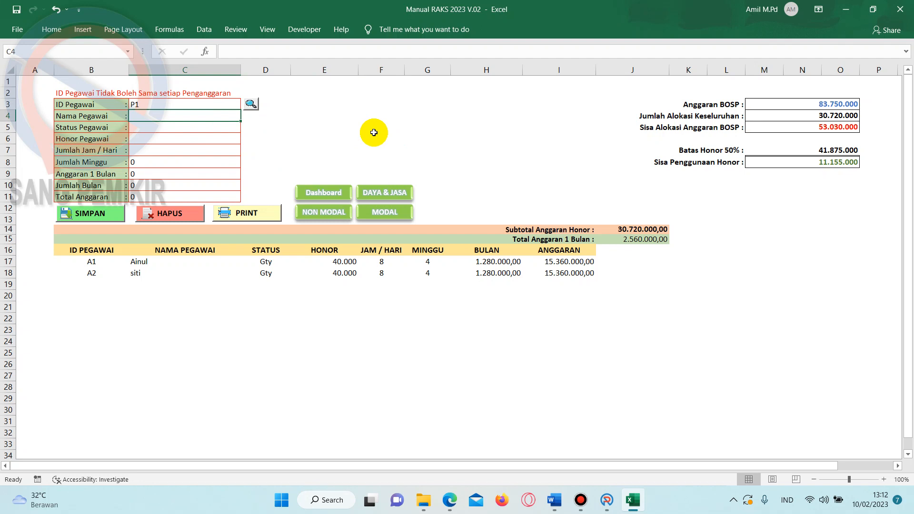
text(L)
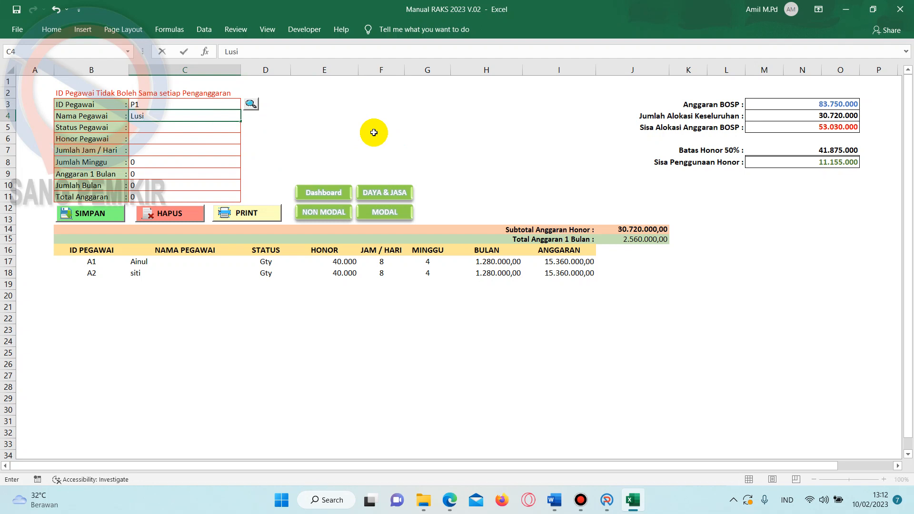
text(usi)
click(204, 128)
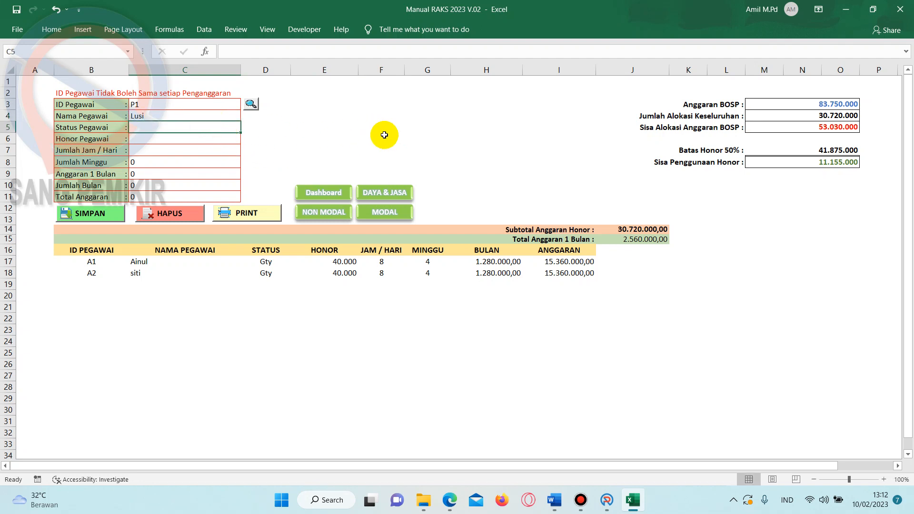
text(P1)
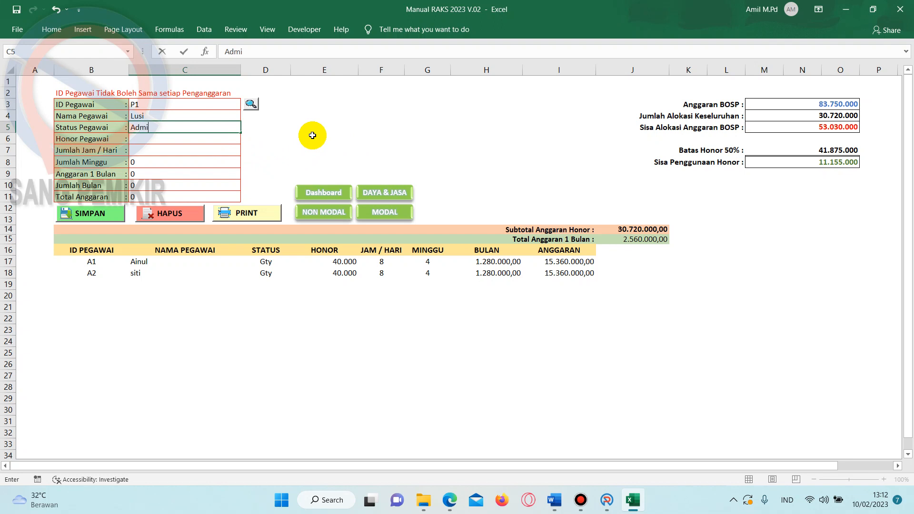
click(162, 142)
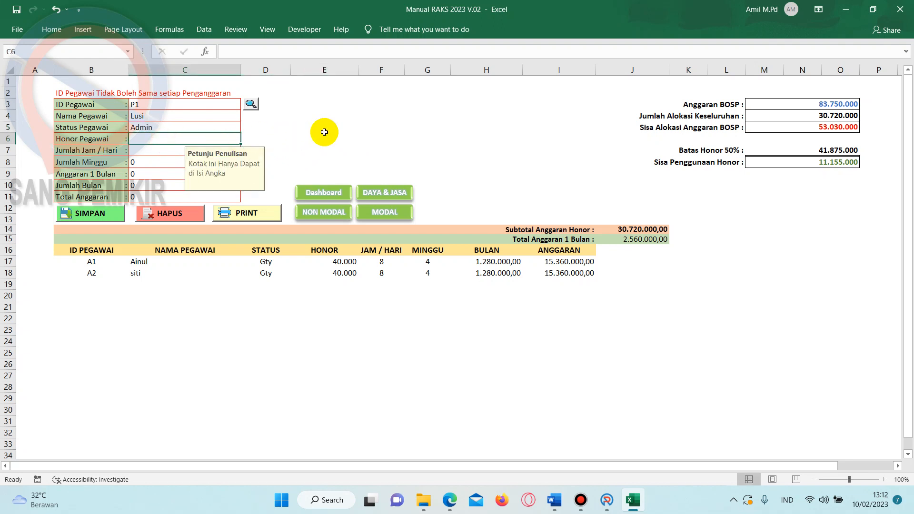
- Open the Windows Calculator and place its window so the workbook's Sisa Penggunaan Honor amount stays readable
click(330, 501)
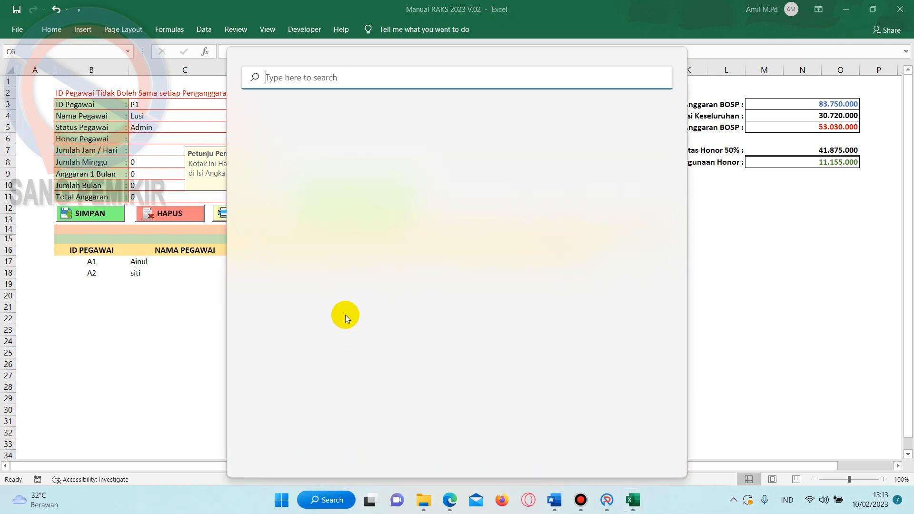
text(kalku)
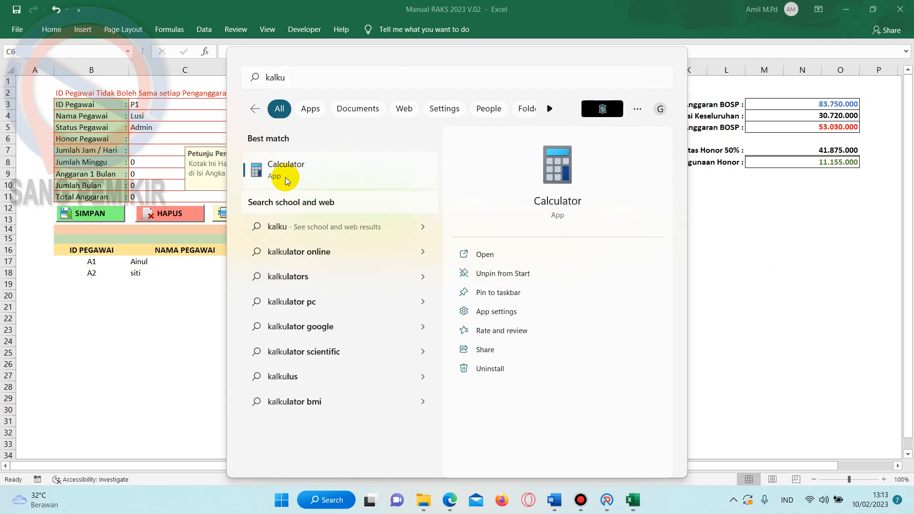
click(284, 177)
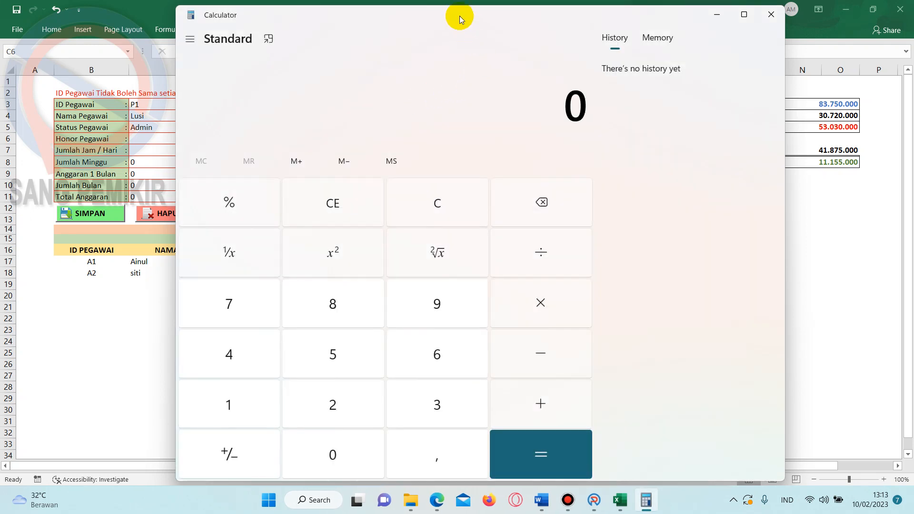
drag(459, 15, 312, 45)
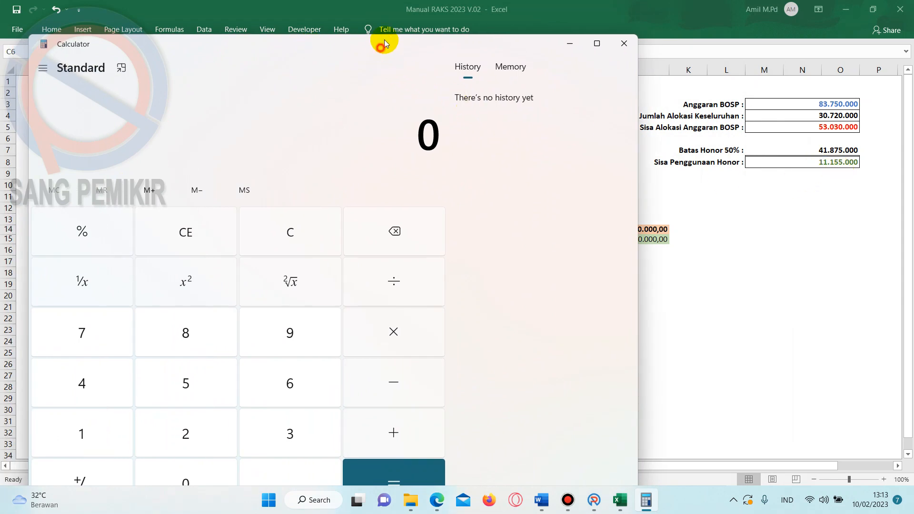
drag(384, 39, 386, 32)
- Enter the remaining honor allocation 11155000 divided by 12 months in the Calculator
double_click(84, 422)
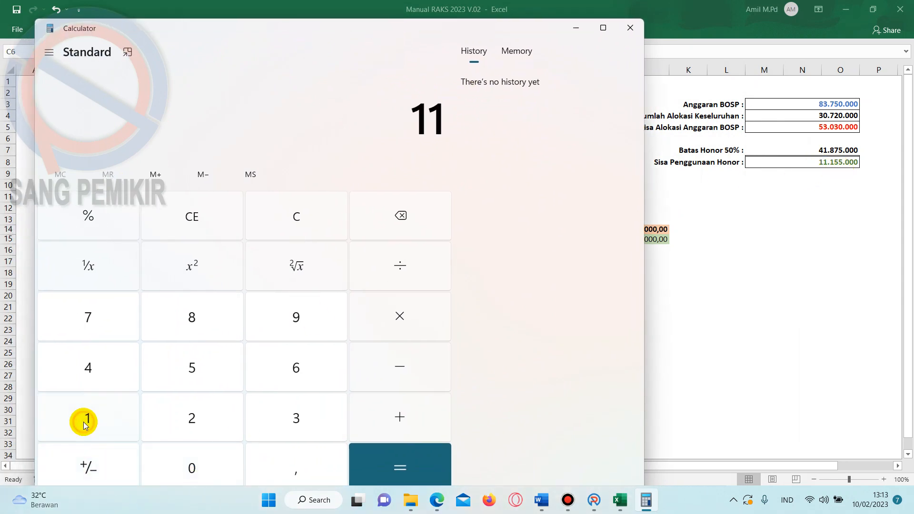
click(84, 423)
double_click(189, 376)
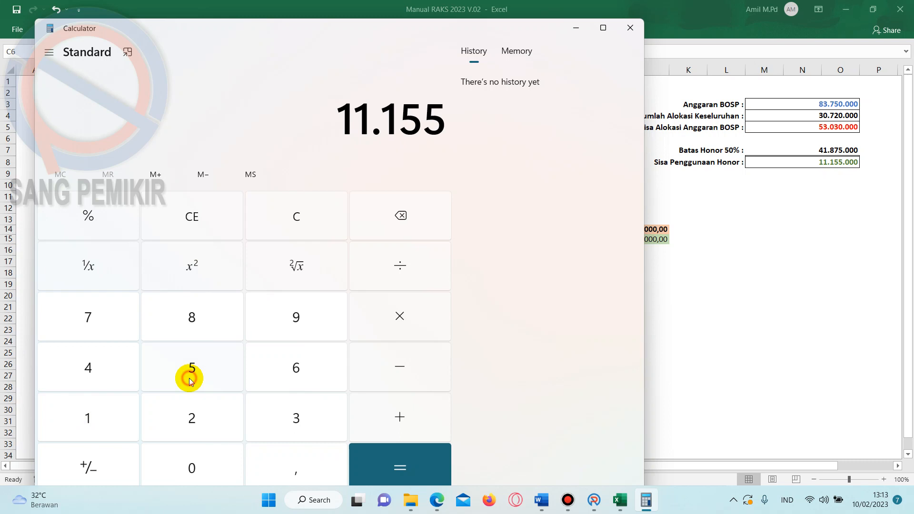
click(199, 466)
double_click(198, 467)
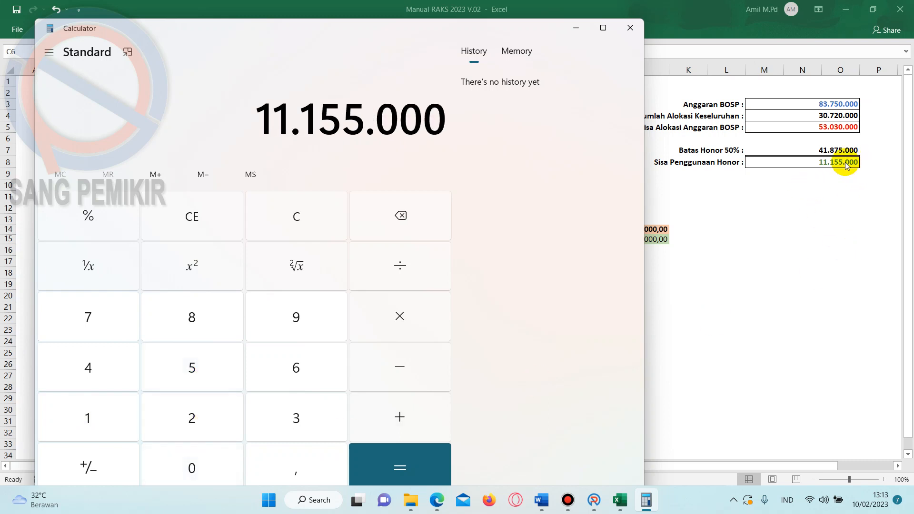
click(412, 264)
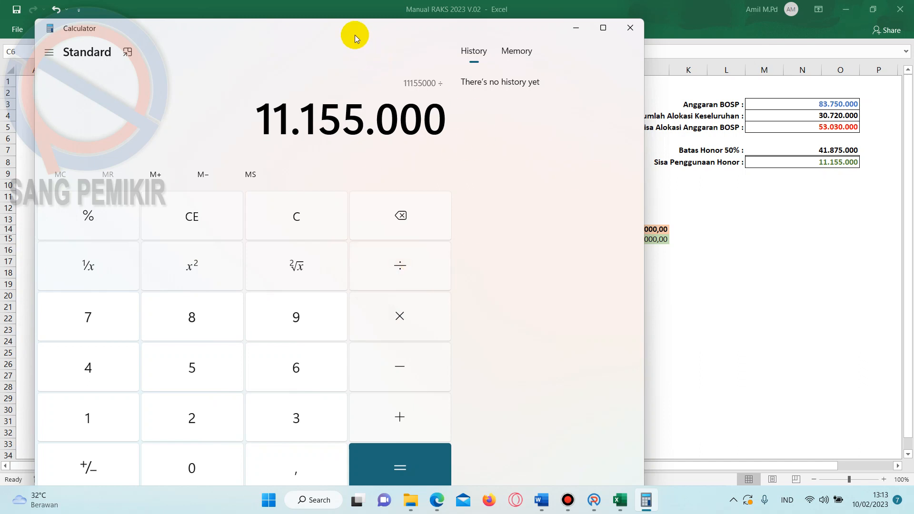
drag(355, 35, 433, 16)
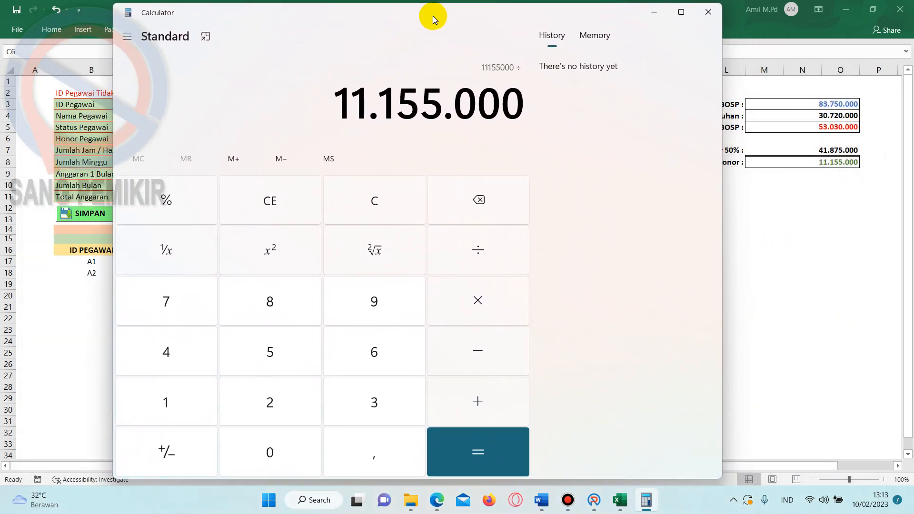
click(180, 407)
click(250, 404)
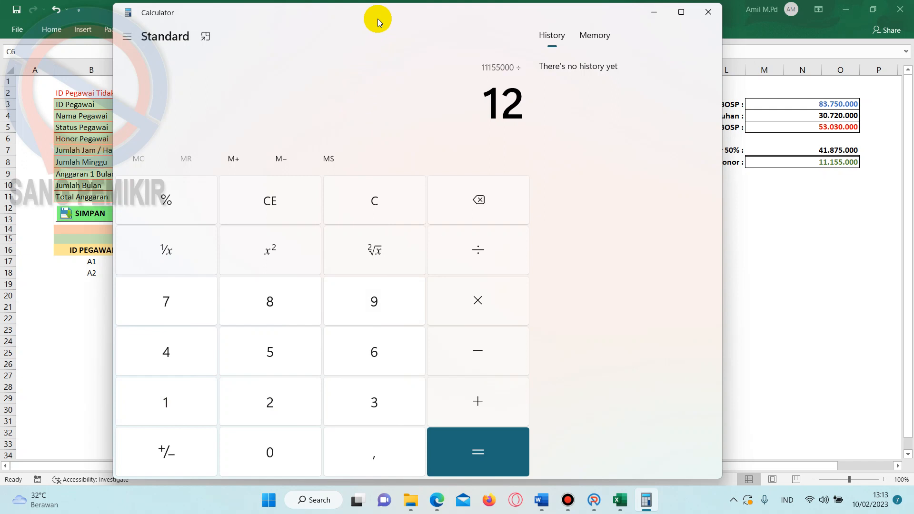
- Divide the monthly result by 4 weeks and by 5 hours, and highlight the whole-number part of the hourly rate
click(467, 251)
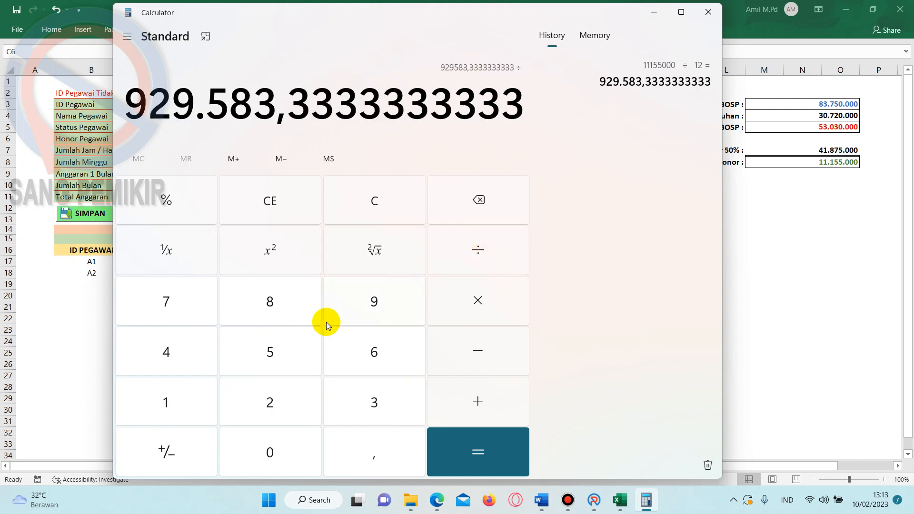
click(182, 356)
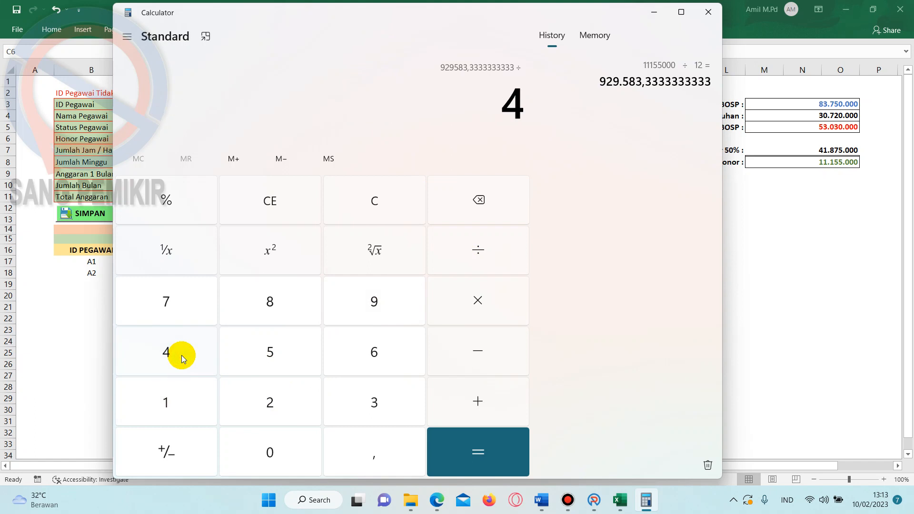
click(475, 252)
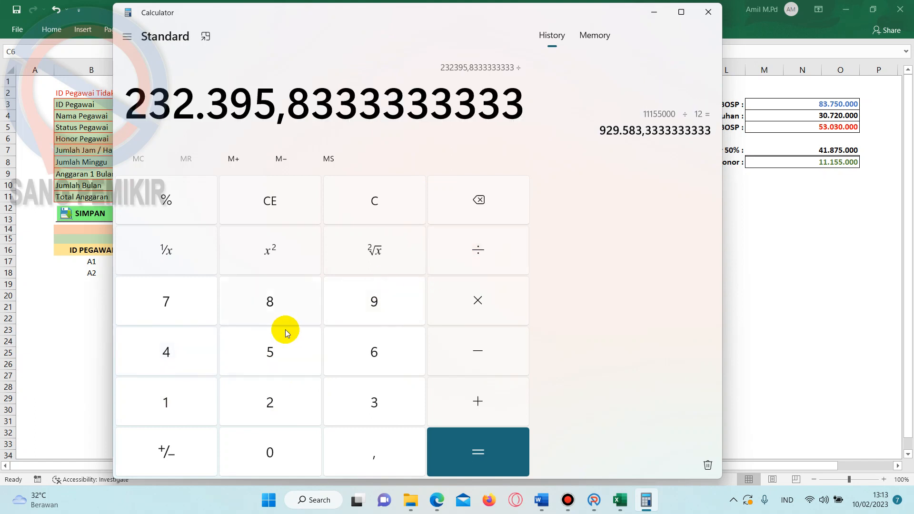
click(285, 344)
click(469, 456)
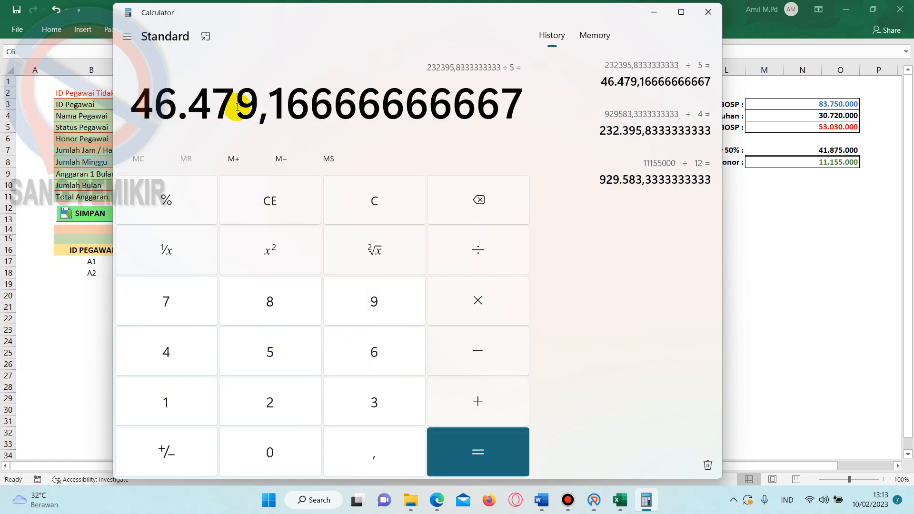
drag(135, 97, 249, 108)
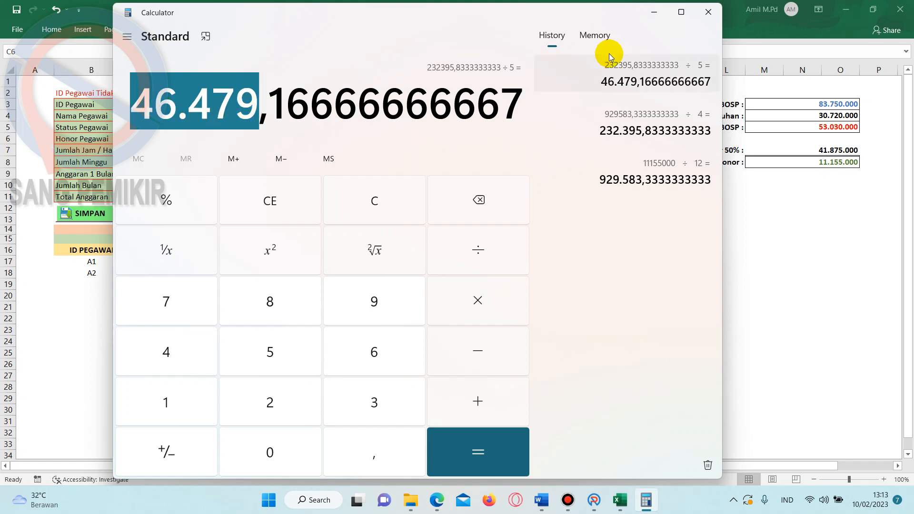
- Return to the Excel workbook, rechecking the calculated rate, and set Honor Pegawai of the P1 entry to 46.479
click(653, 12)
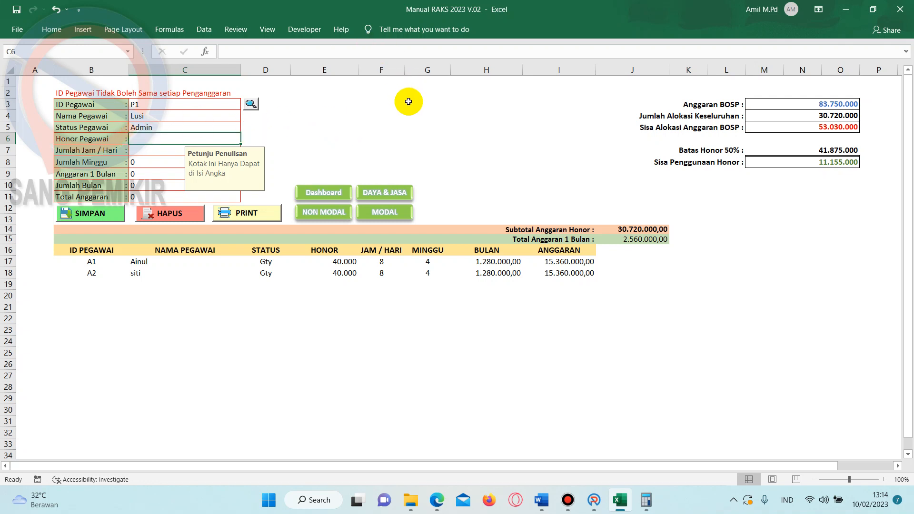
click(646, 499)
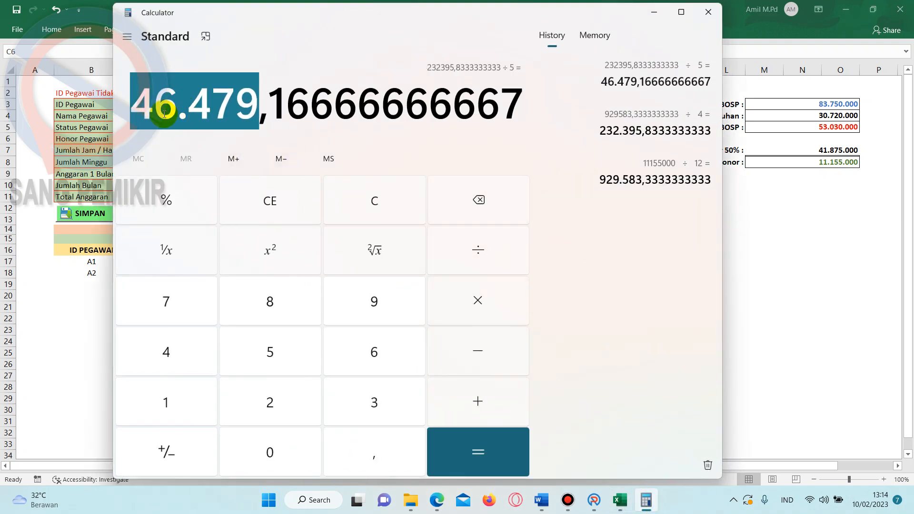
click(647, 12)
text(46.479)
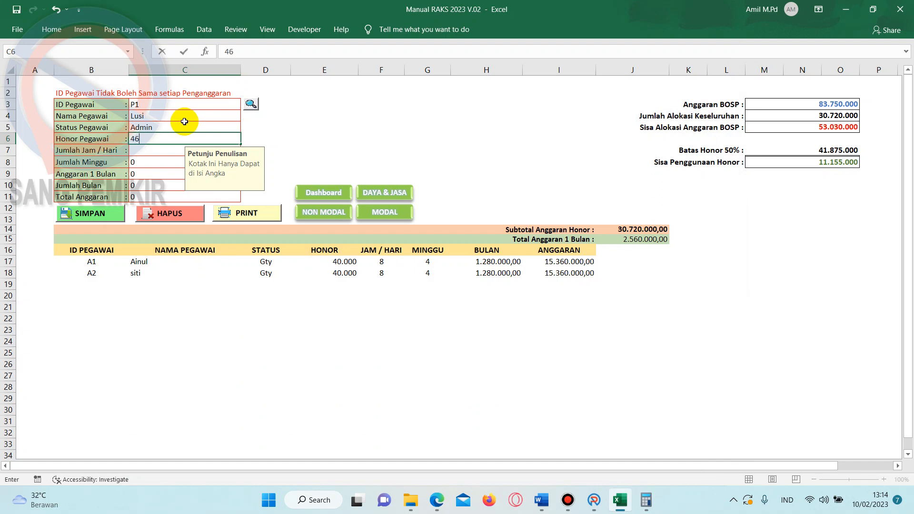
key(Return)
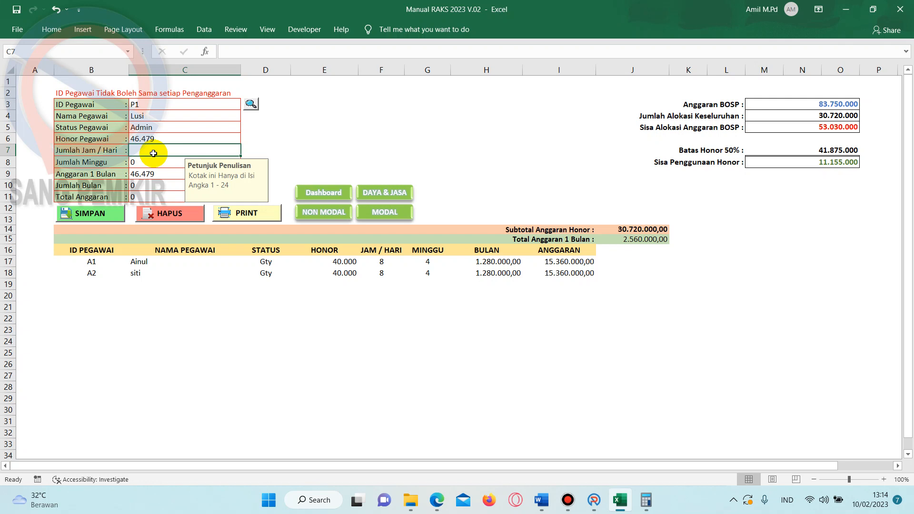
- Set Jumlah Jam / Hari to 5 and Jumlah Minggu to 4 for P1, and check Anggaran 1 Bulan
text(5)
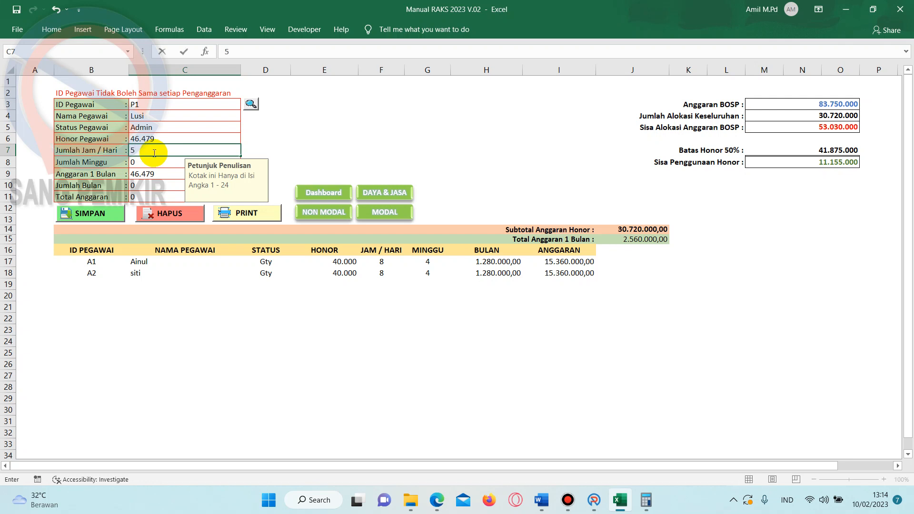
click(152, 162)
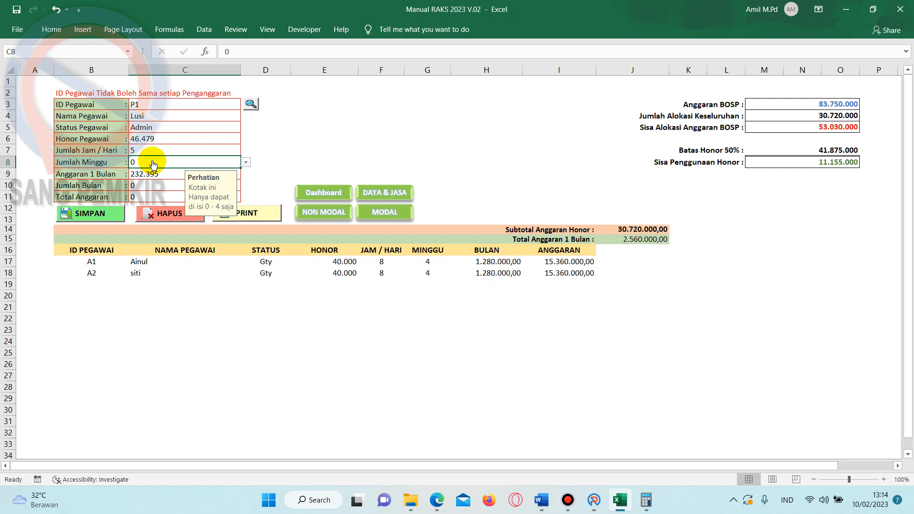
text(4)
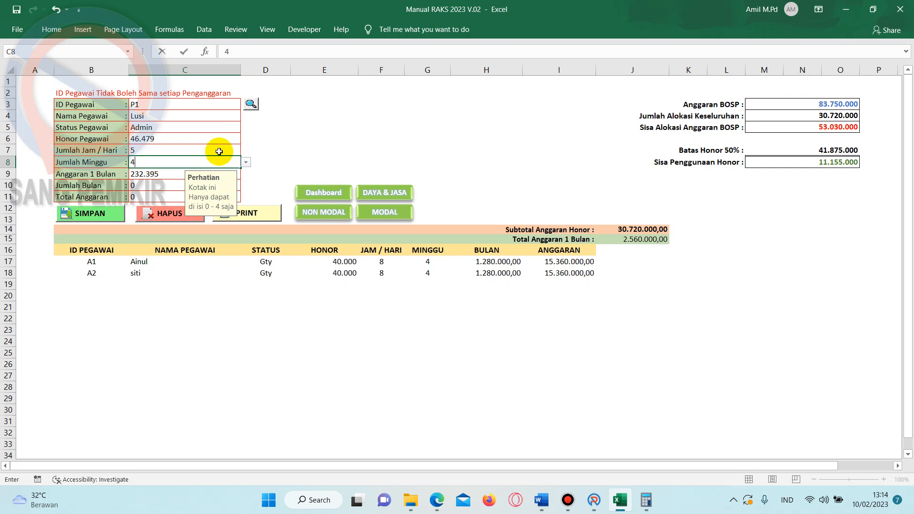
click(304, 150)
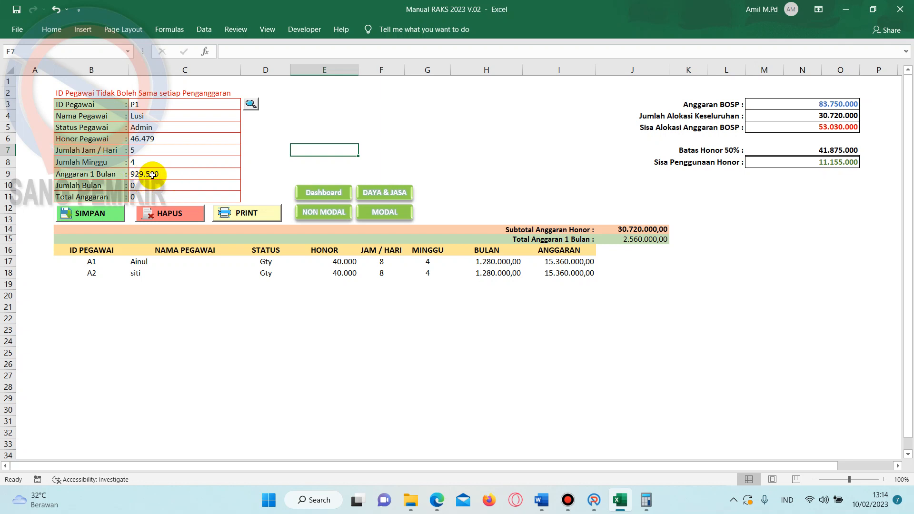
click(182, 176)
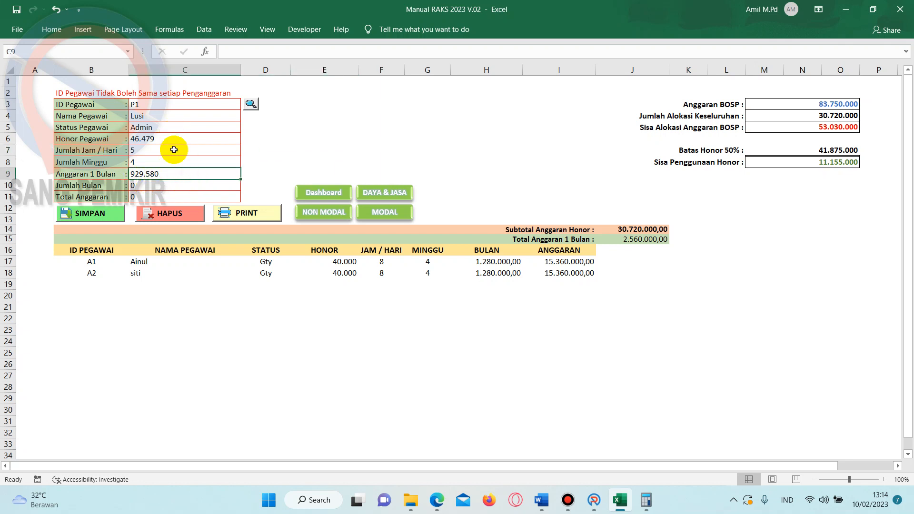
- Set Jumlah Bulan to 12 for the P1 employee, save the entry, and check the remaining honor allowance
click(173, 186)
click(246, 185)
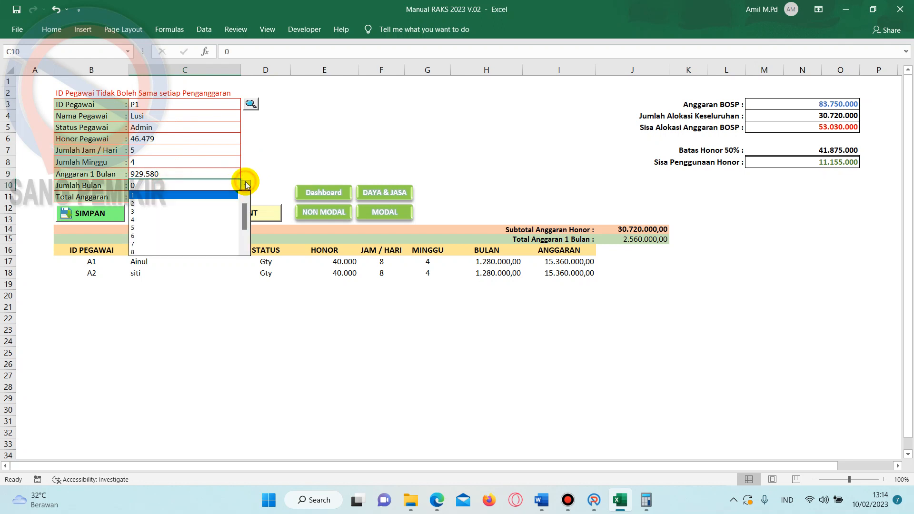
drag(242, 210, 244, 244)
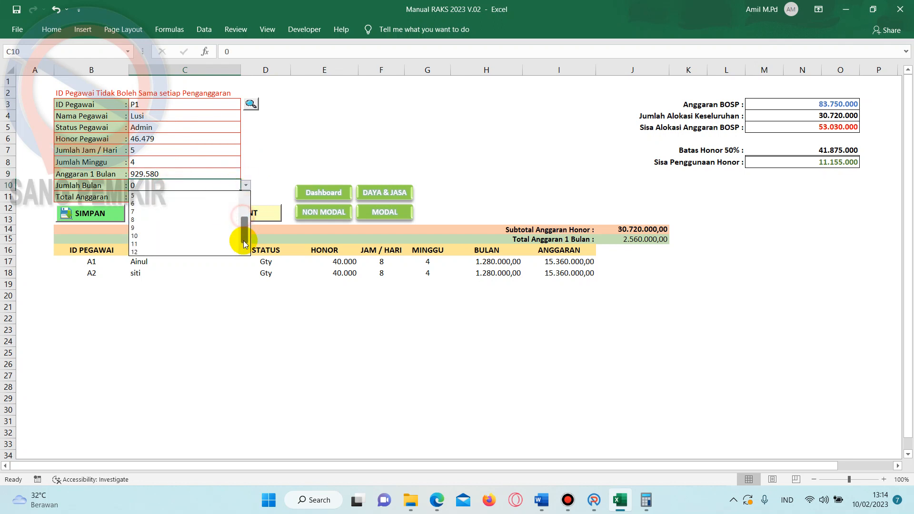
click(209, 250)
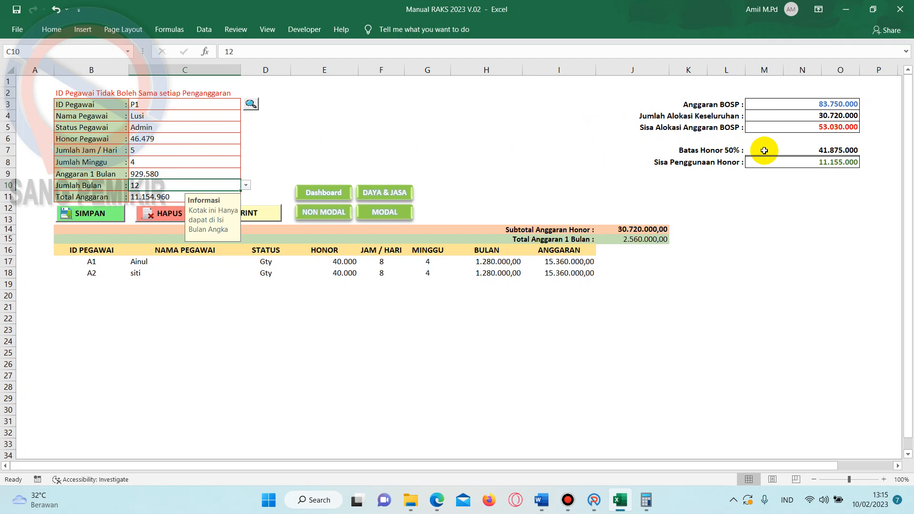
click(657, 398)
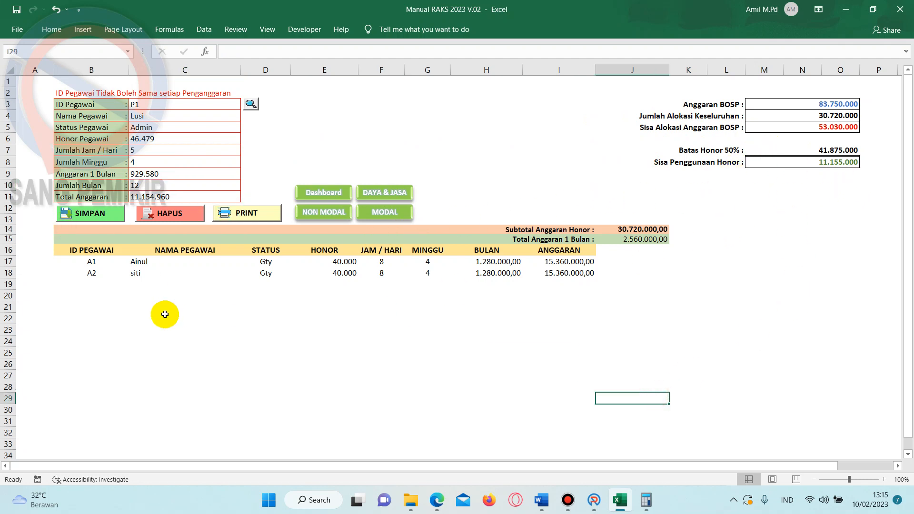
click(106, 217)
click(807, 197)
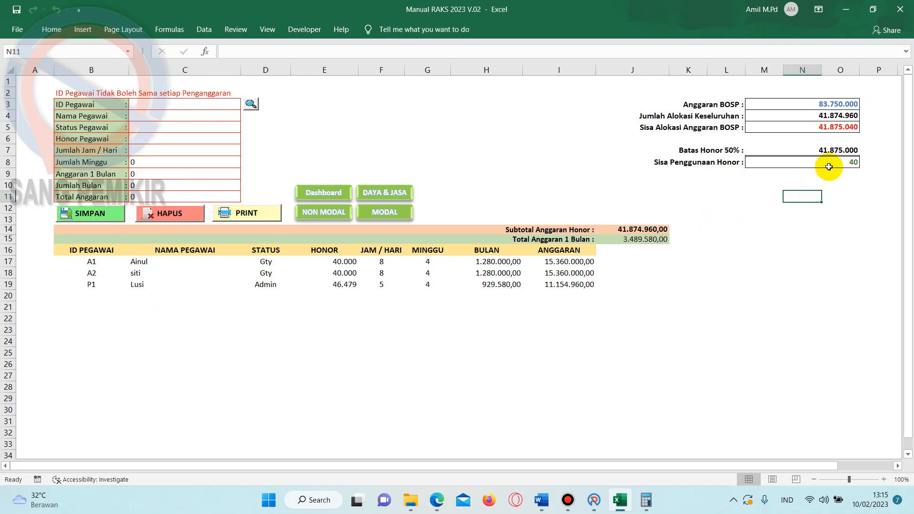
click(853, 195)
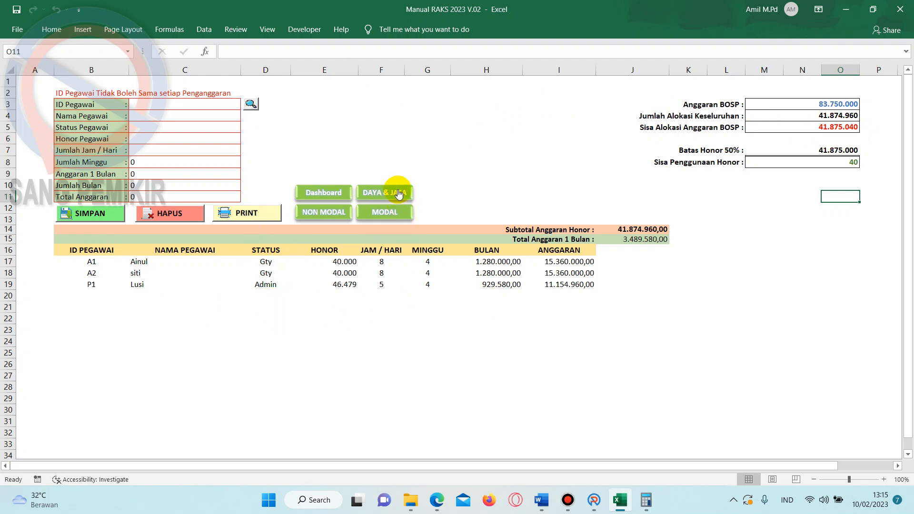
- Look at the Daya & Jasa sheet, return to the honor sheet and view its print preview
click(380, 192)
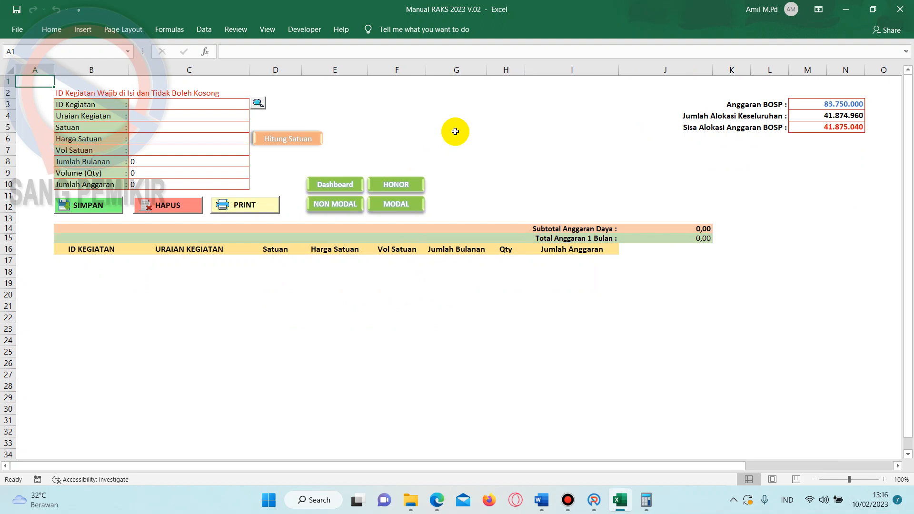
click(455, 131)
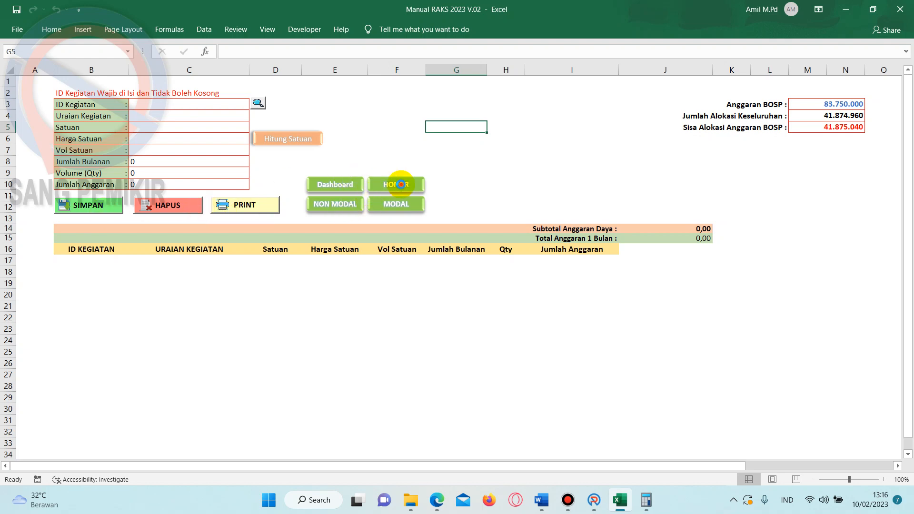
click(400, 184)
click(247, 214)
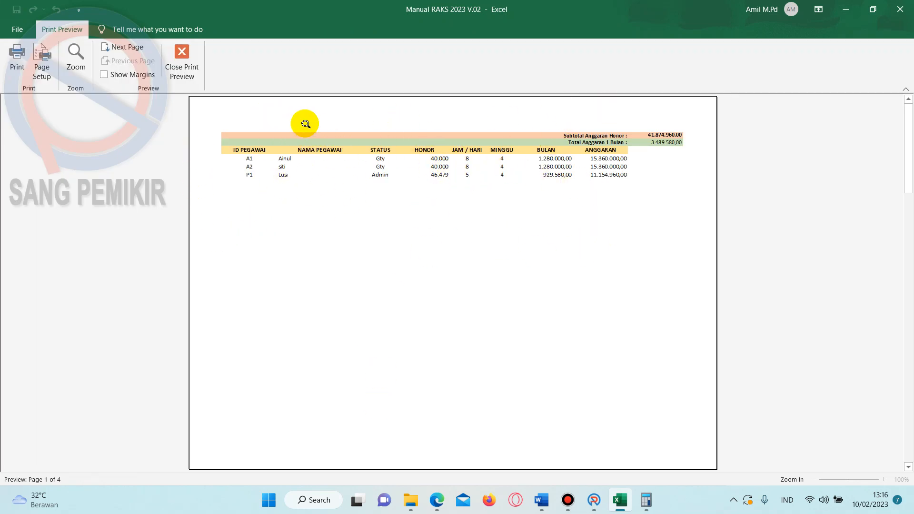
click(179, 69)
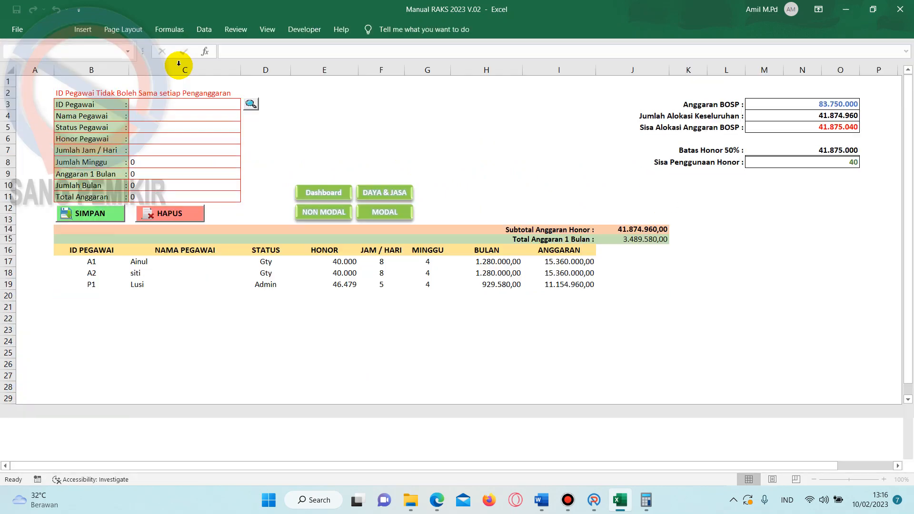
click(786, 315)
- Open the Daya & Jasa sheet and set ID Kegiatan of the new activity to D01
click(380, 193)
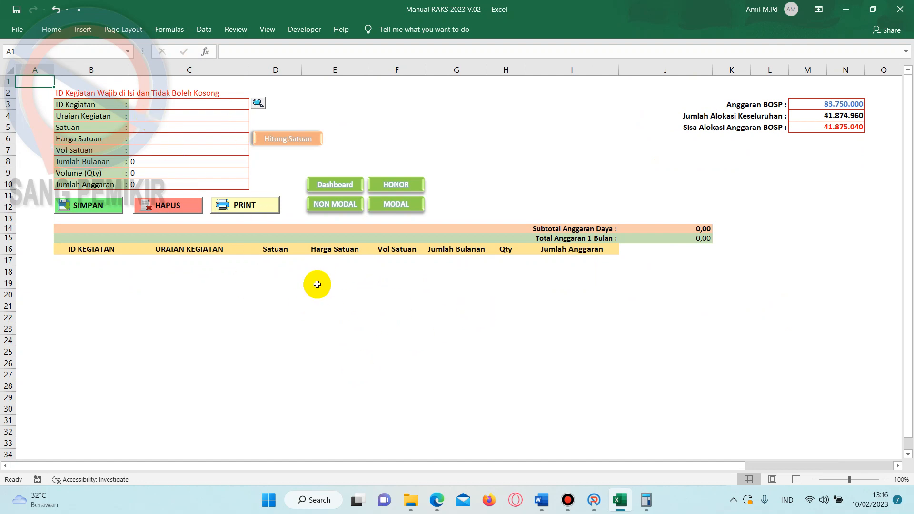
click(181, 104)
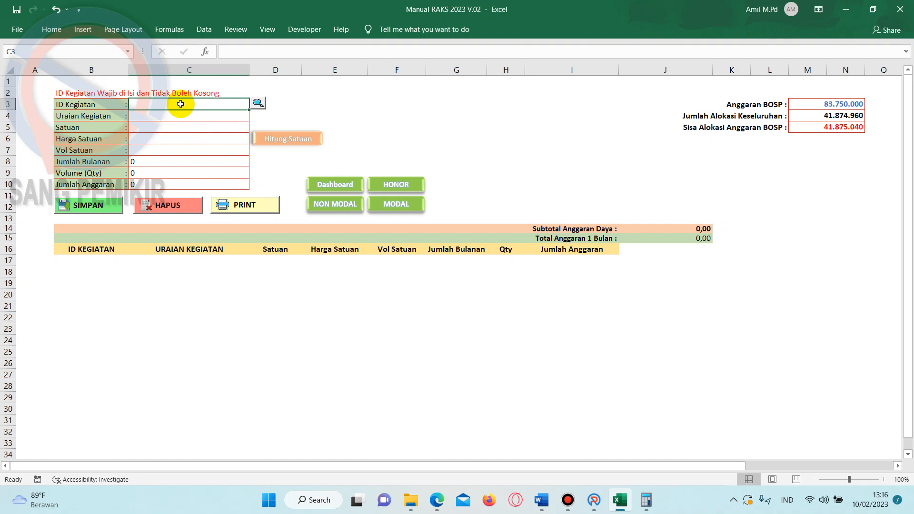
text(A1)
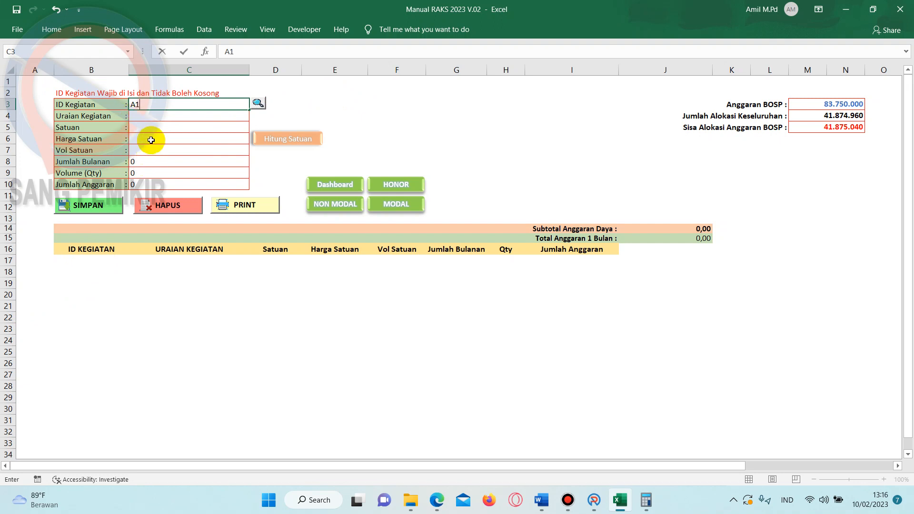
key(BackSpace)
key(BackSpace)
text(D01)
click(338, 107)
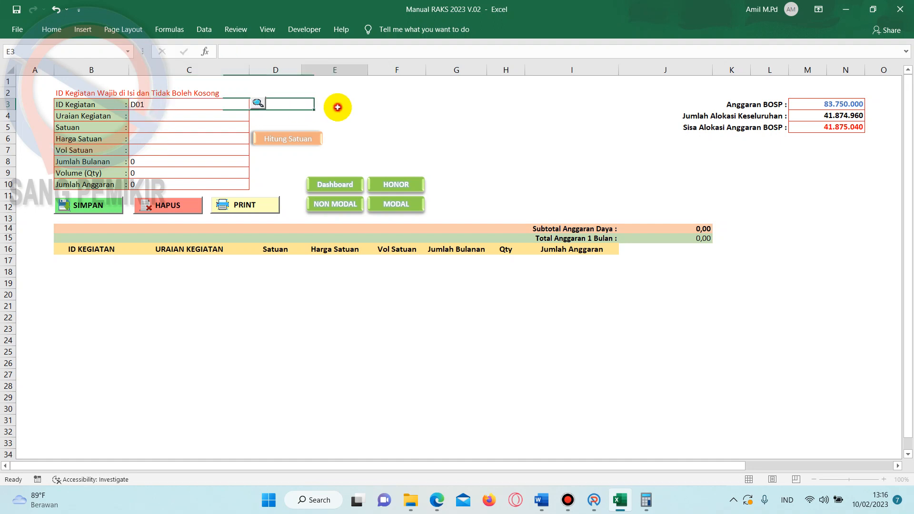
- Enter Pembayaran Tagihan Listrik as the Uraian Kegiatan of activity D01
click(184, 116)
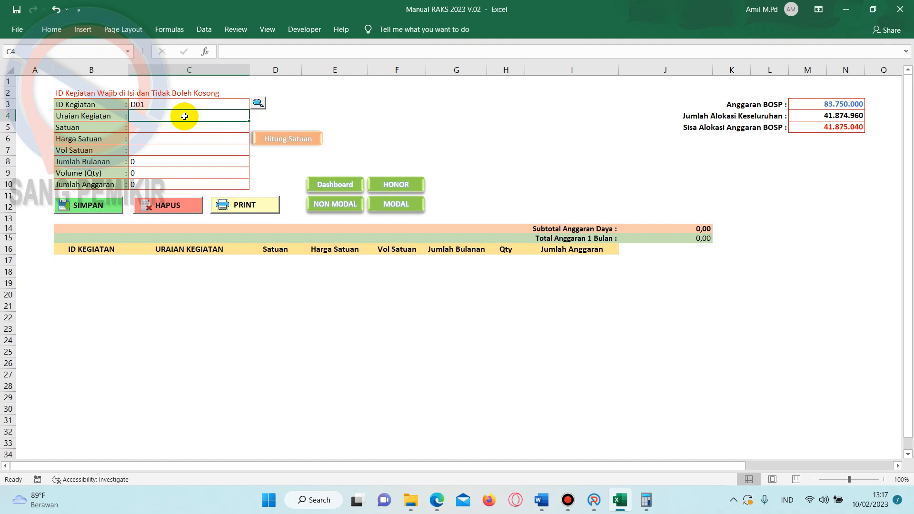
text(P)
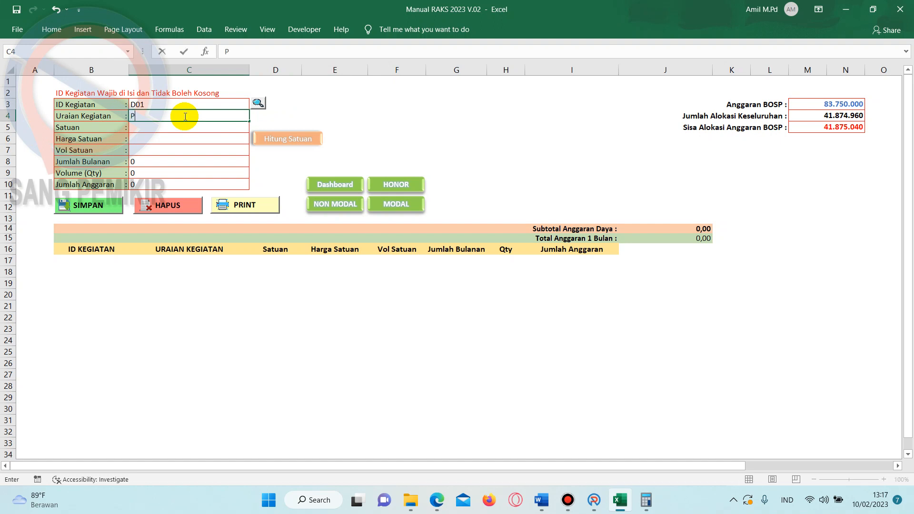
text(embayaran Tagihan Listrik)
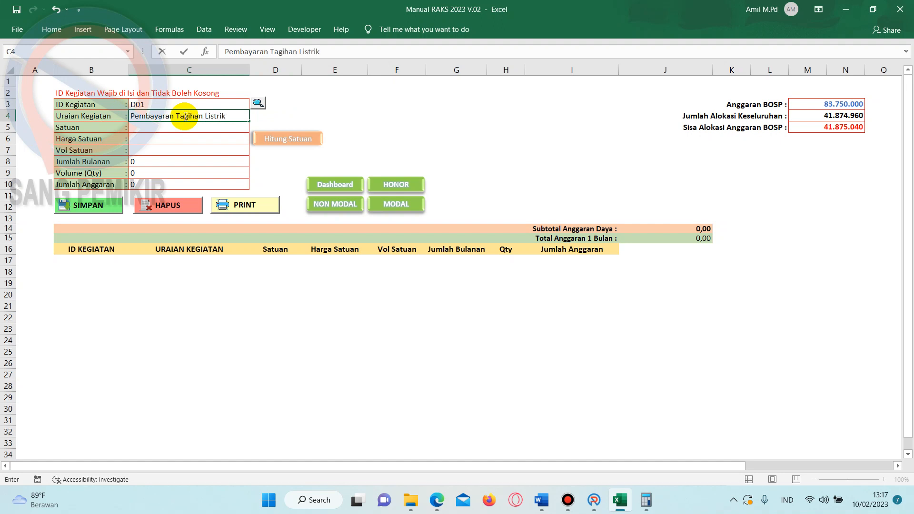
key(Return)
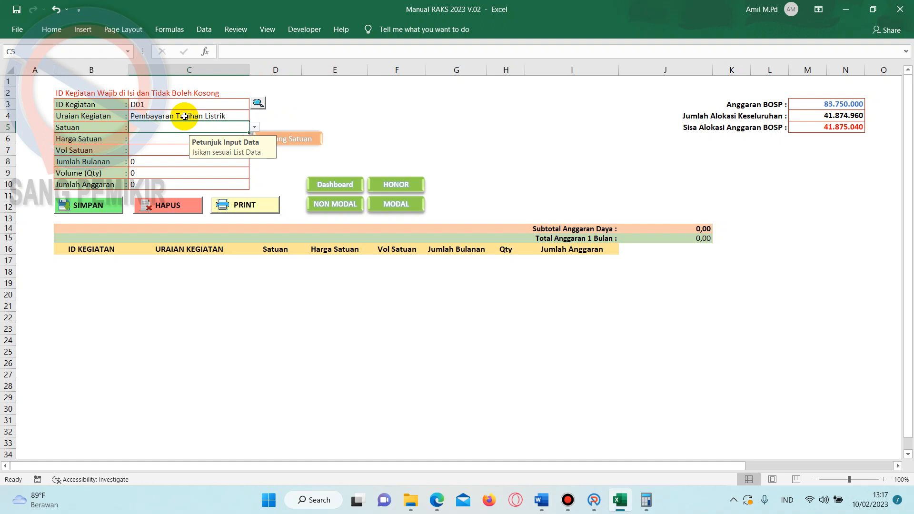
- Try kwh/bulan and Bulan as the Satuan of activity D01
click(255, 127)
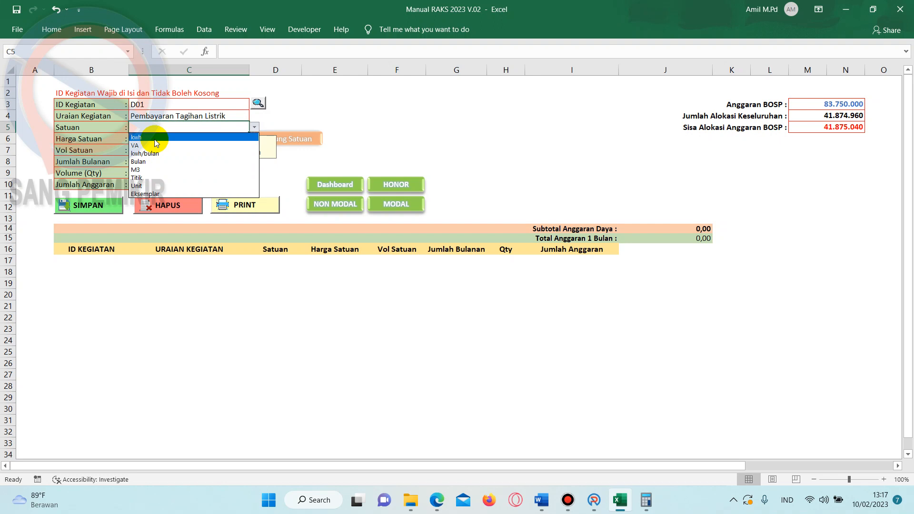
click(151, 153)
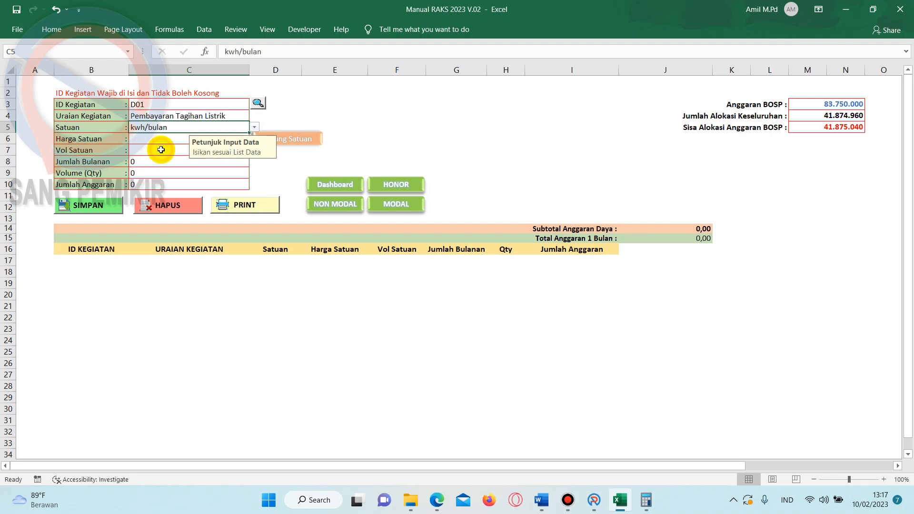
click(253, 126)
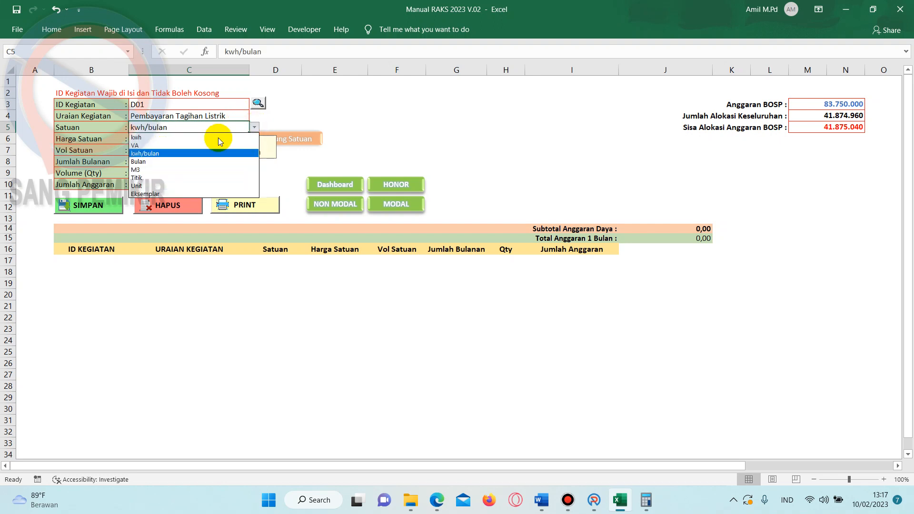
click(185, 161)
click(254, 127)
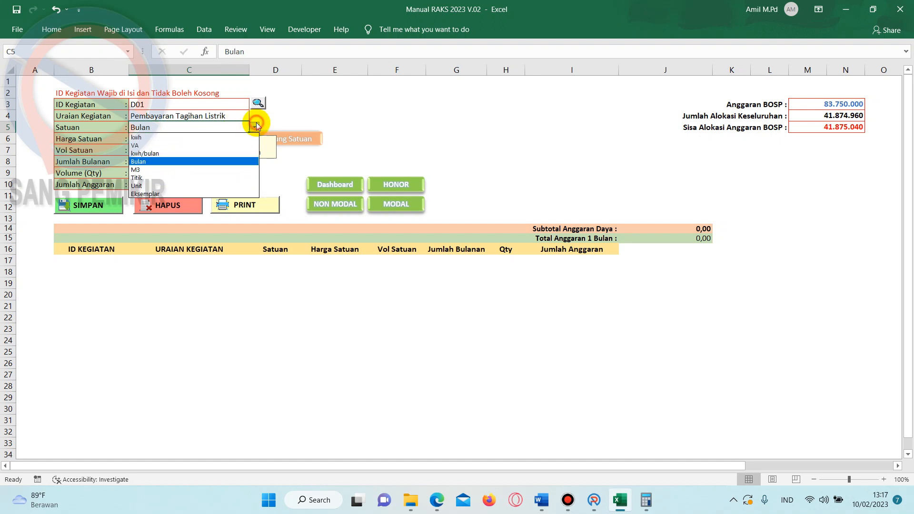
click(166, 153)
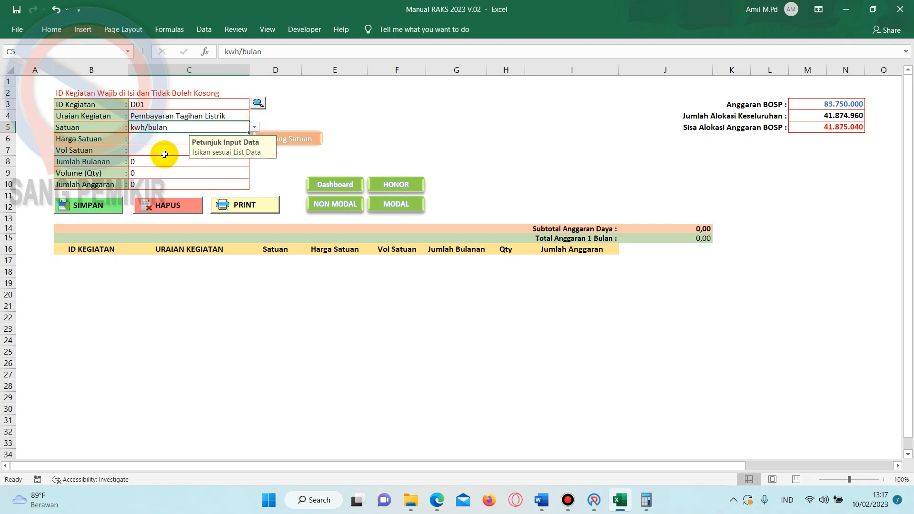
- Set the Satuan of the electricity bill activity D01 to kwh
click(254, 127)
click(179, 137)
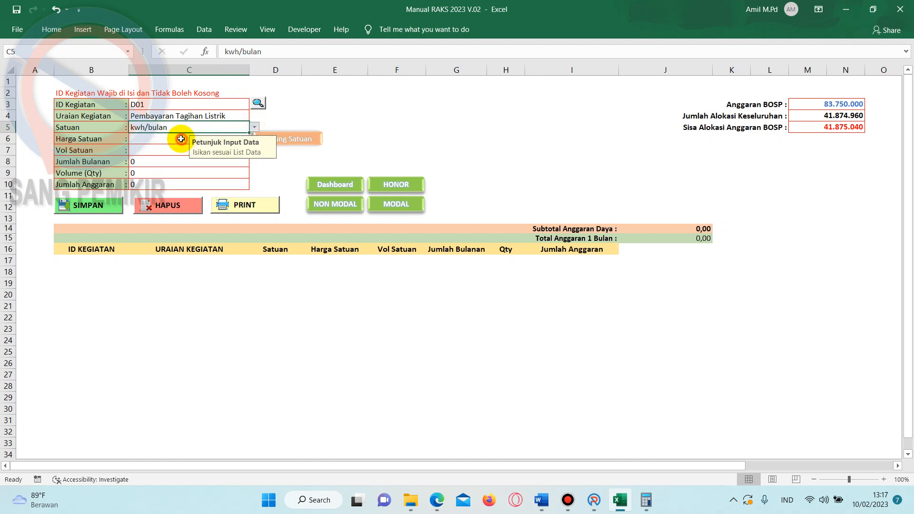
click(395, 125)
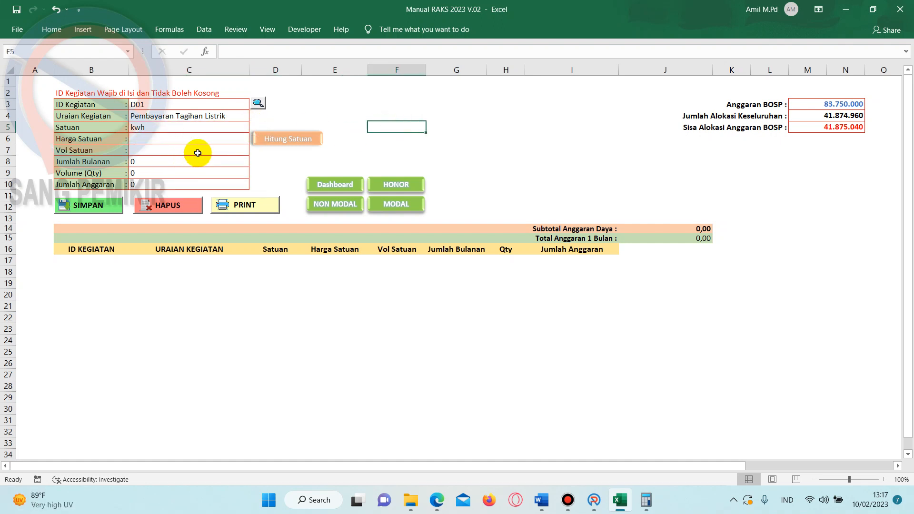
- Switch to ARKAS, start a new Kertas Kerja entry, and set its Kegiatan to 06.07.10. Pembayaran Rek Listrik, searching for "list"
click(142, 139)
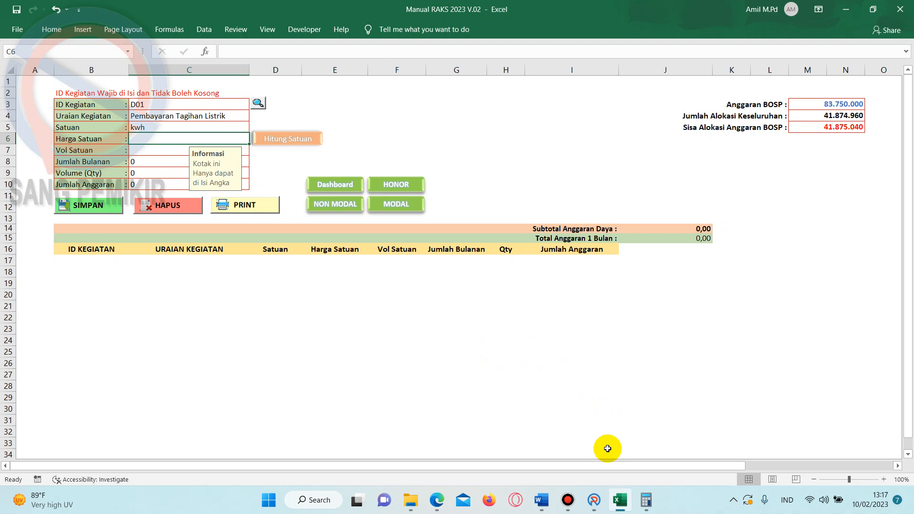
click(593, 500)
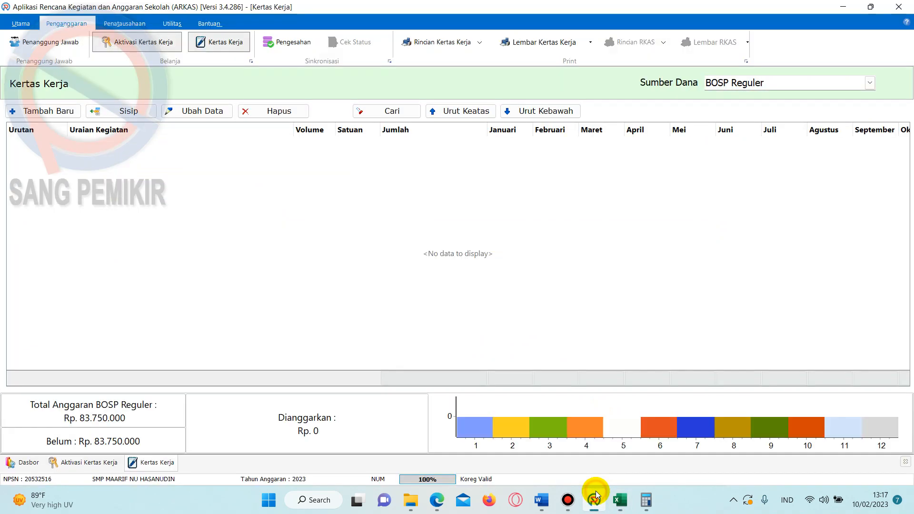
click(37, 114)
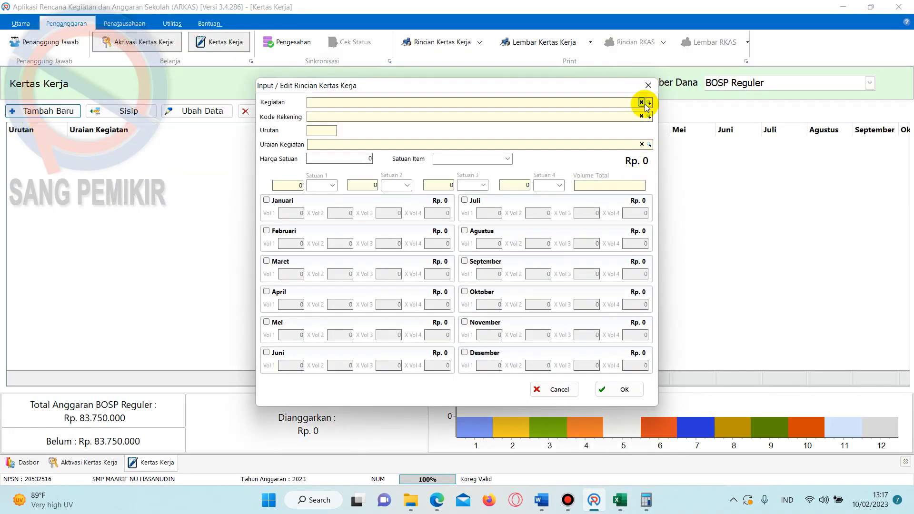
click(648, 103)
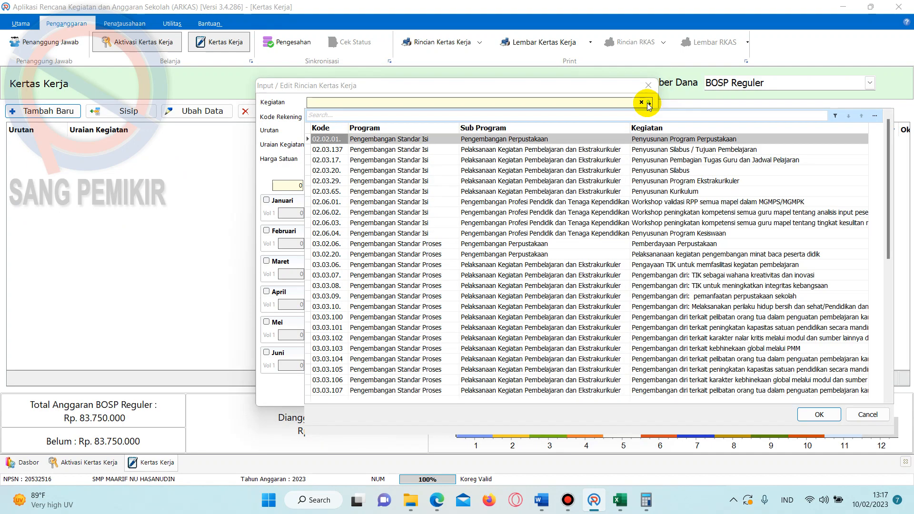
text(list)
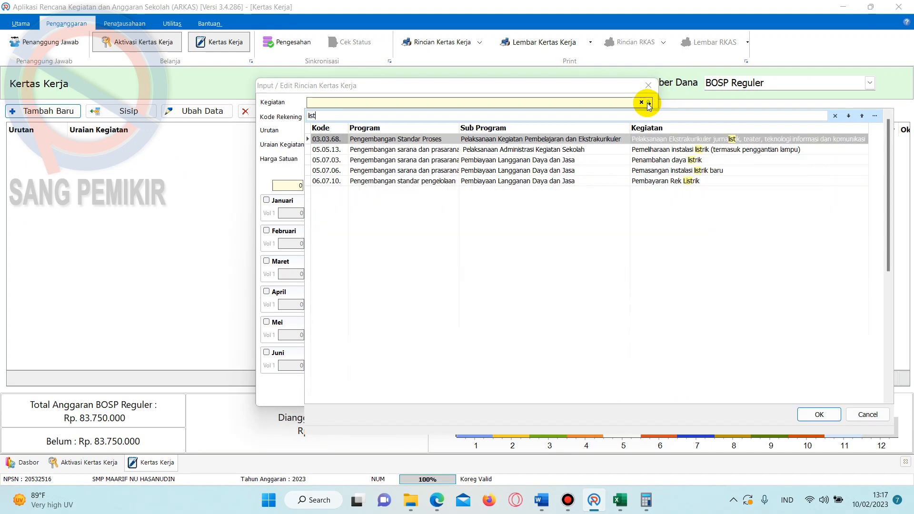
click(663, 180)
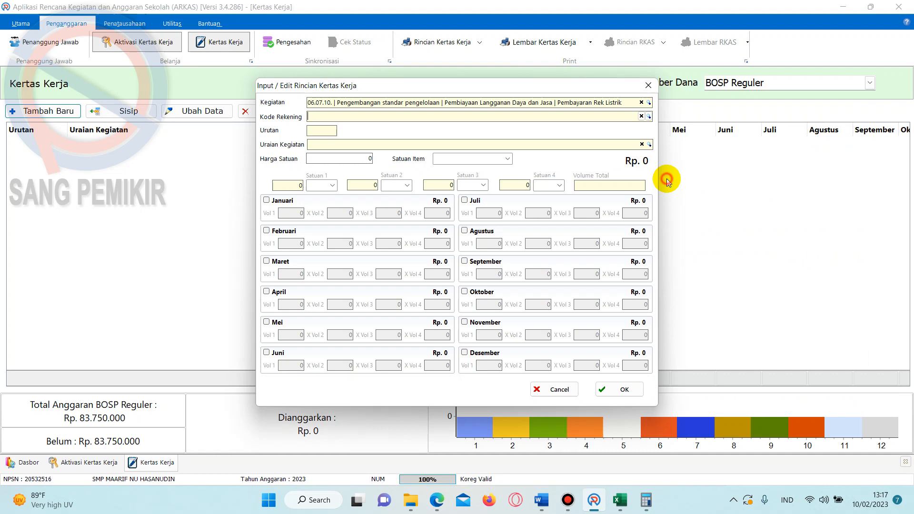
- Search the account codes for "listrik" and set Kode Rekening to 5.1.02.02.01.0061 Belanja Tagihan Listrik
click(647, 116)
text(list)
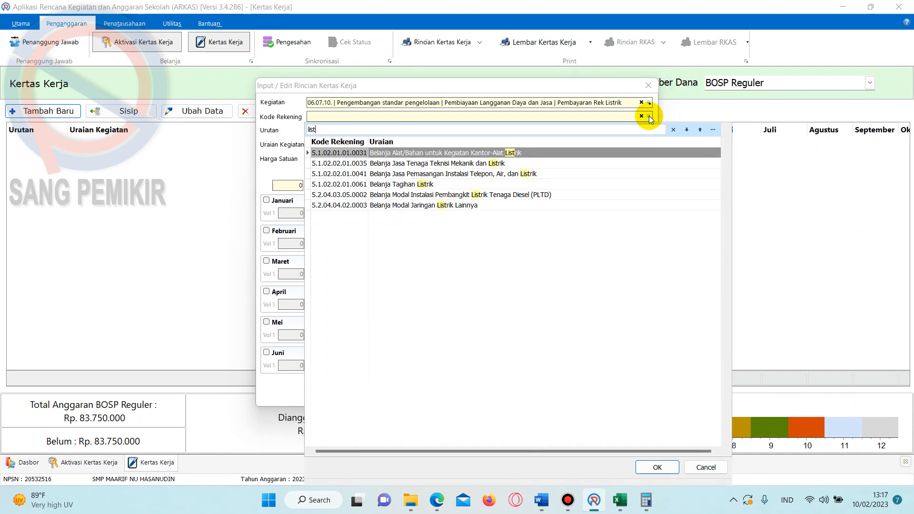
text(rik)
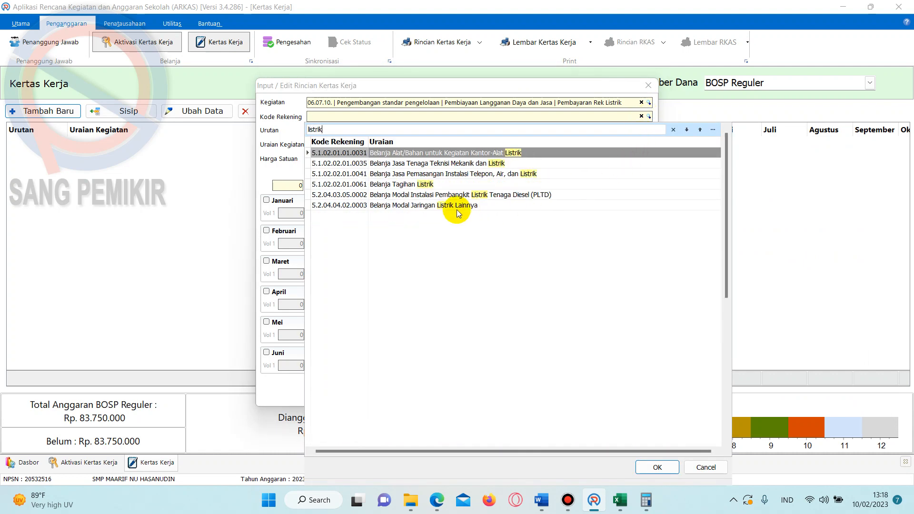
click(434, 183)
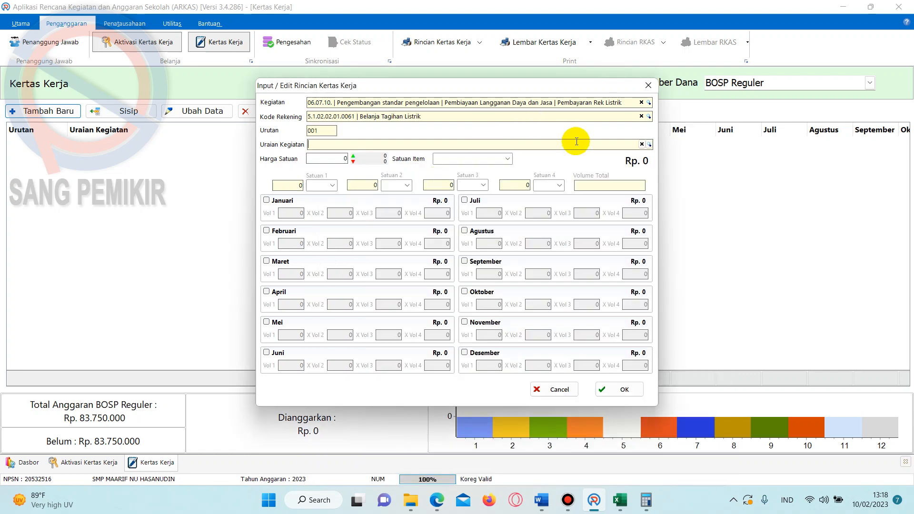
- Set Uraian Kegiatan to Biaya Tarif Listrik Umum with unit Kwh, and reopen the item list to check its price limits
click(648, 145)
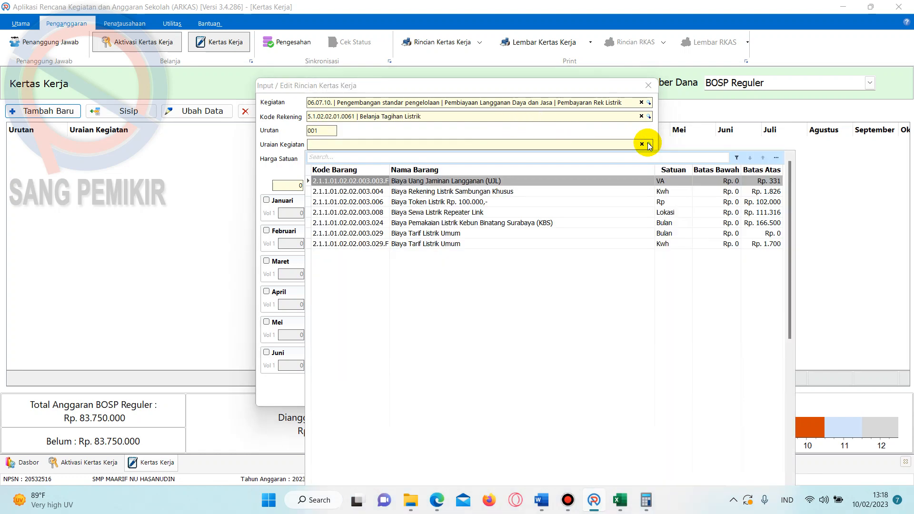
click(766, 243)
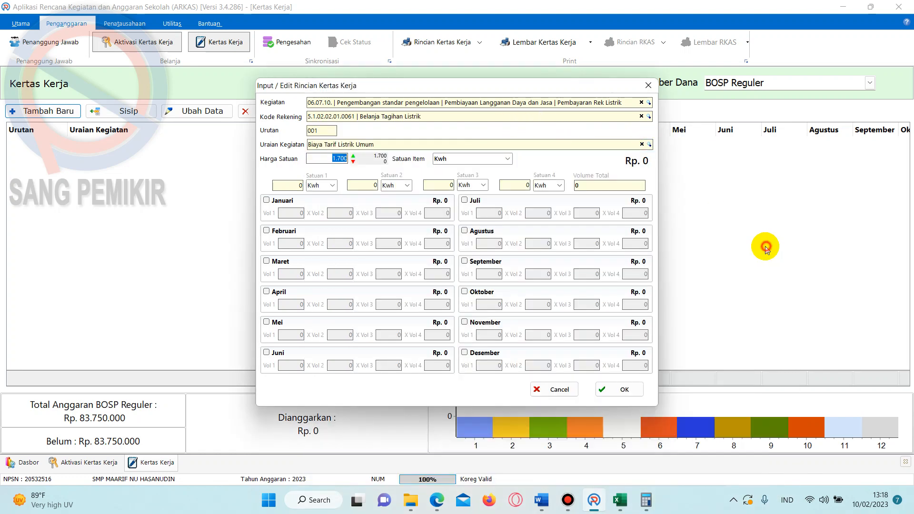
click(648, 144)
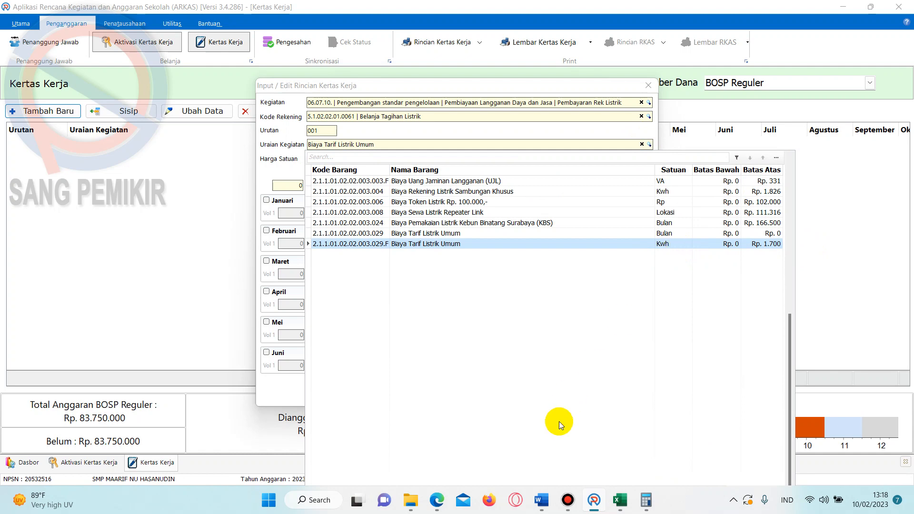
- Switch to the Excel RAKS workbook and set the Harga Satuan of electricity bill D01 to 1000
click(620, 499)
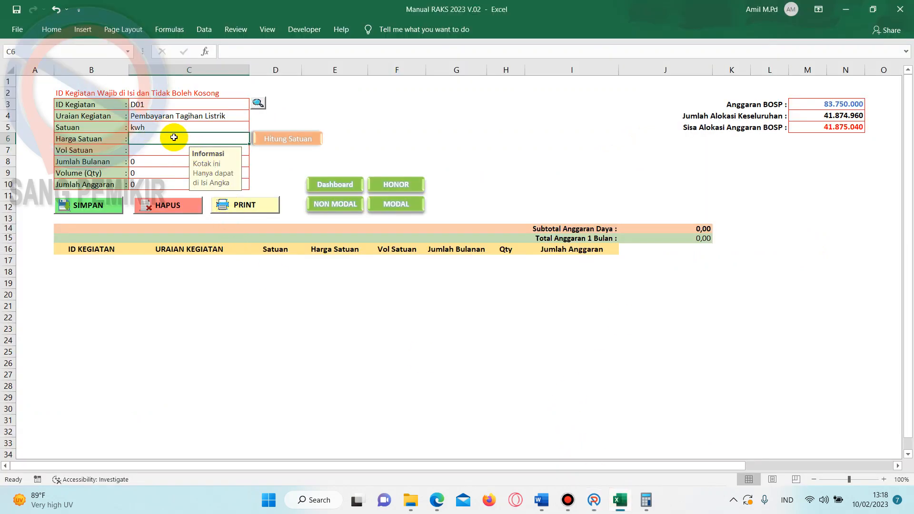
text(1.)
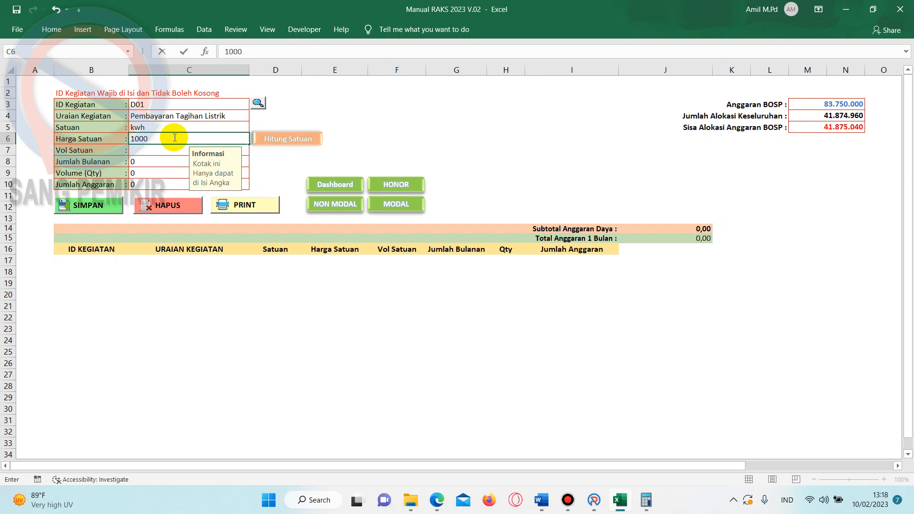
text(000)
click(438, 137)
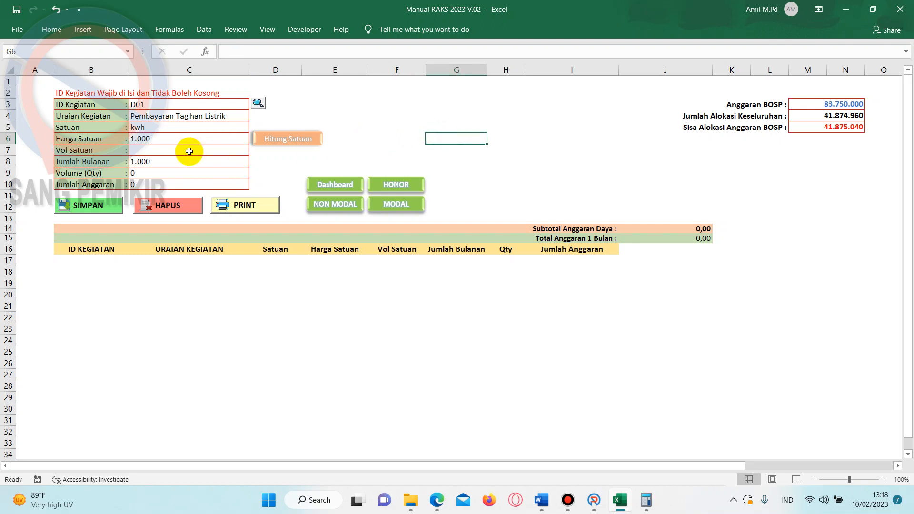
click(155, 150)
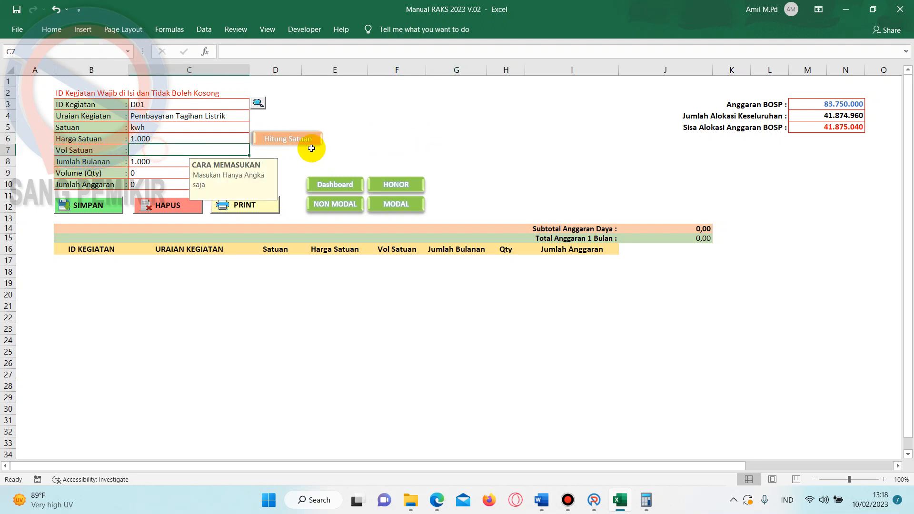
click(396, 127)
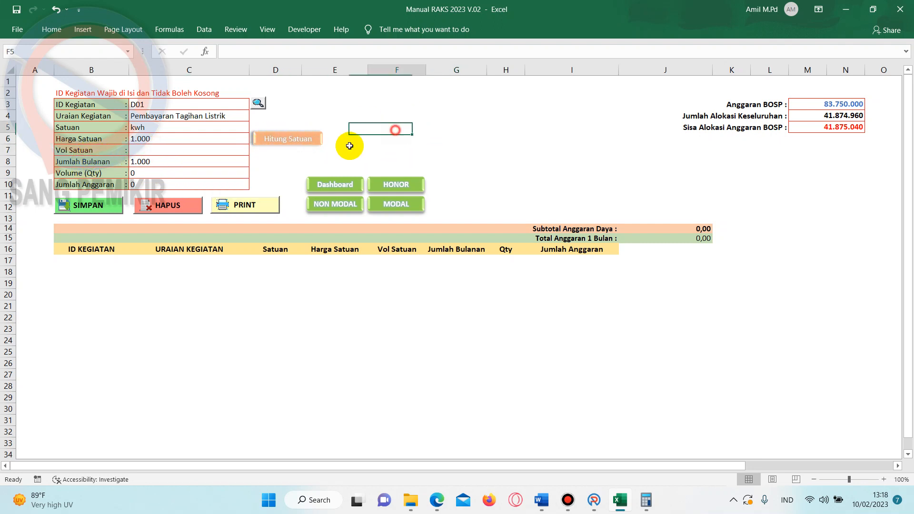
- Open the Hitung Satuan calculator and enter a receipt price of 480800 and a volume price of 1000 for electricity/water
click(288, 138)
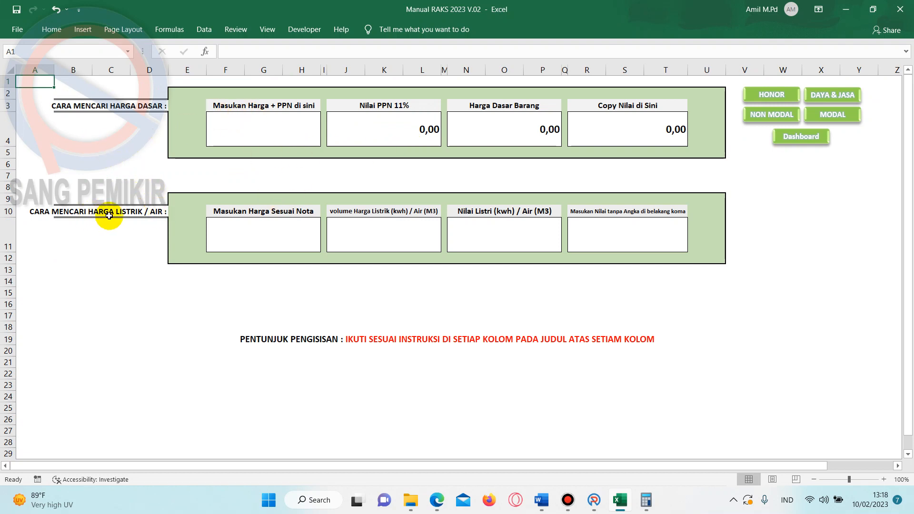
click(259, 237)
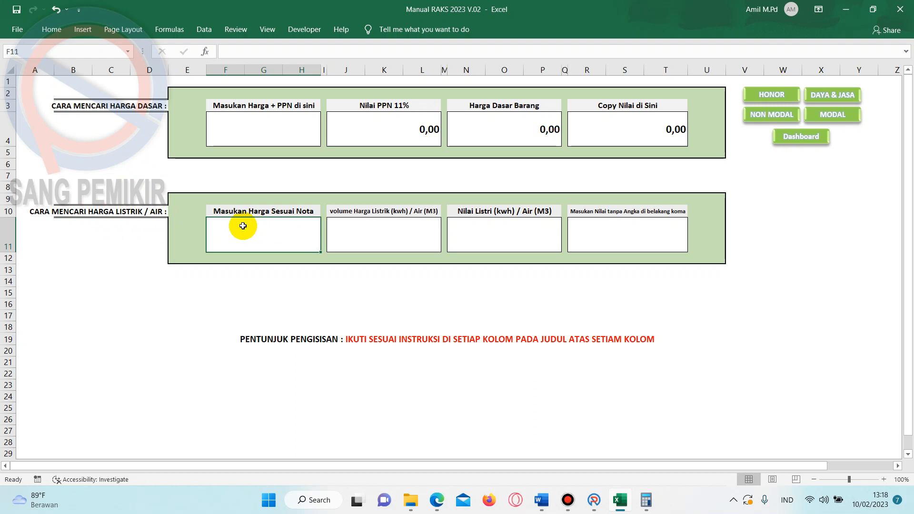
text(4)
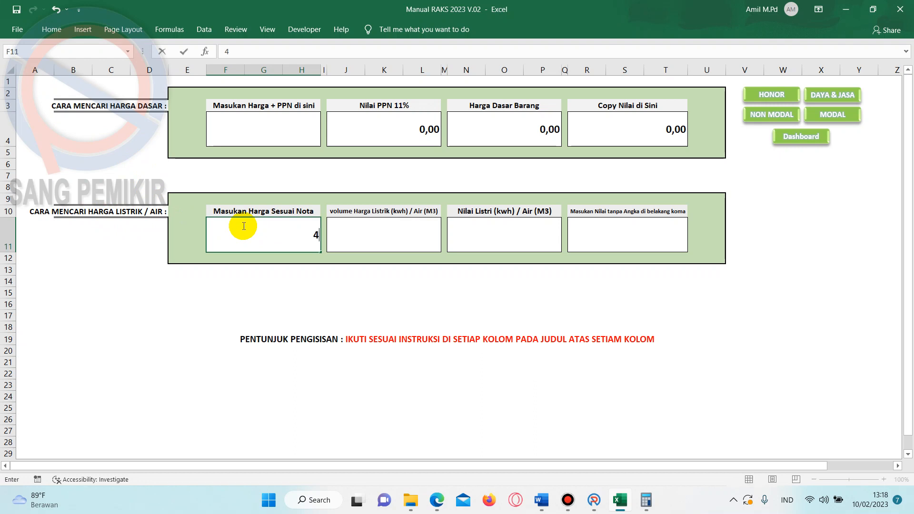
text(80800)
key(Return)
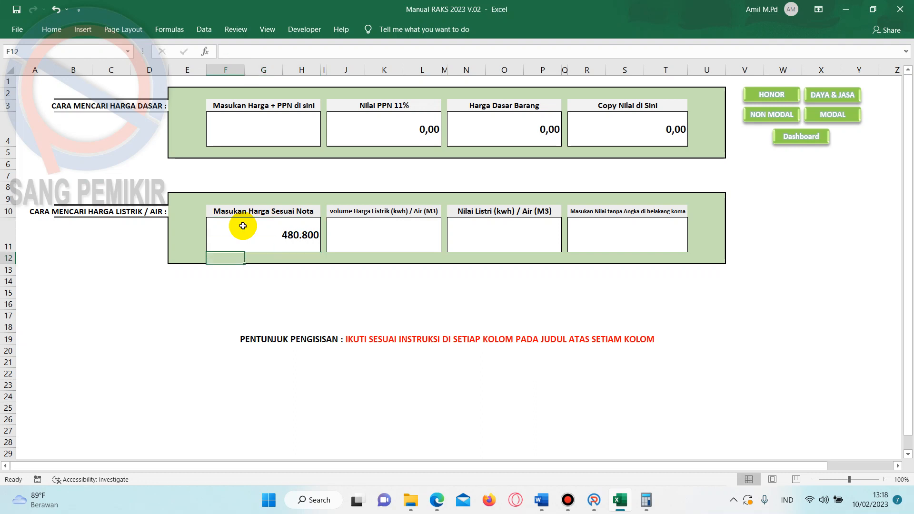
click(405, 234)
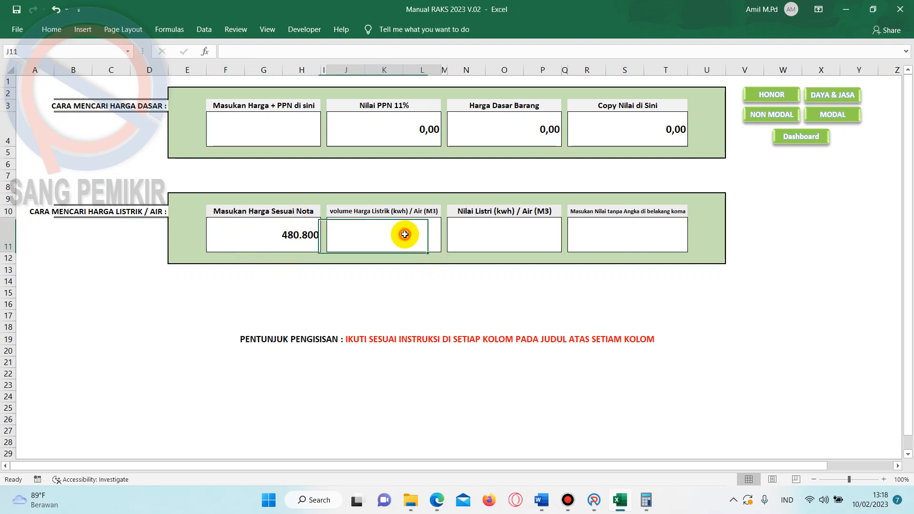
text(100)
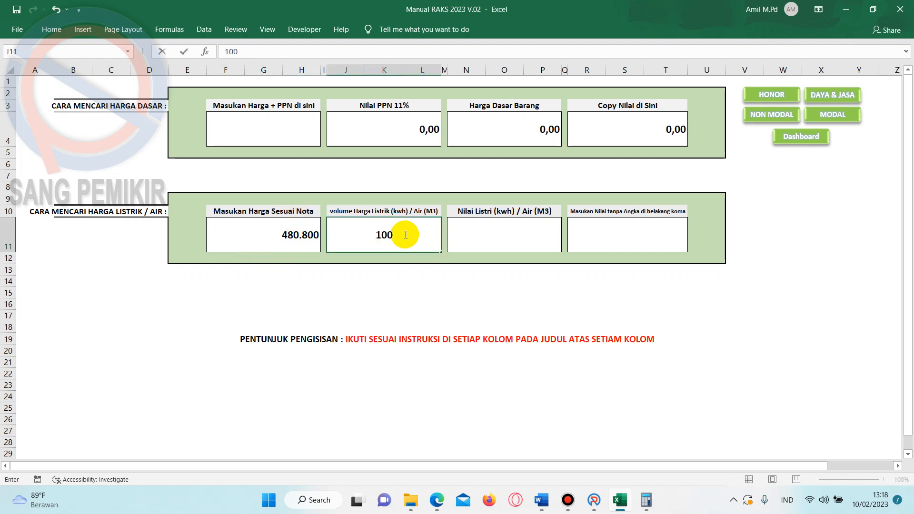
text(0)
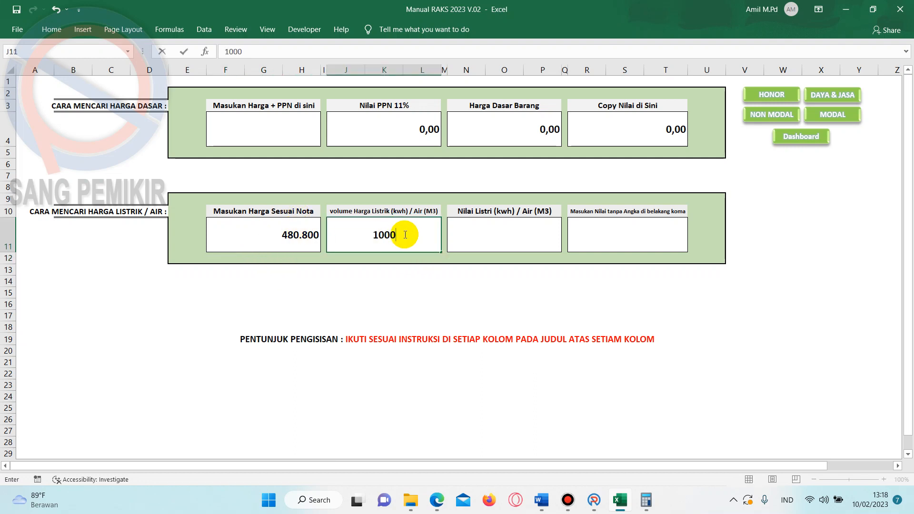
click(418, 295)
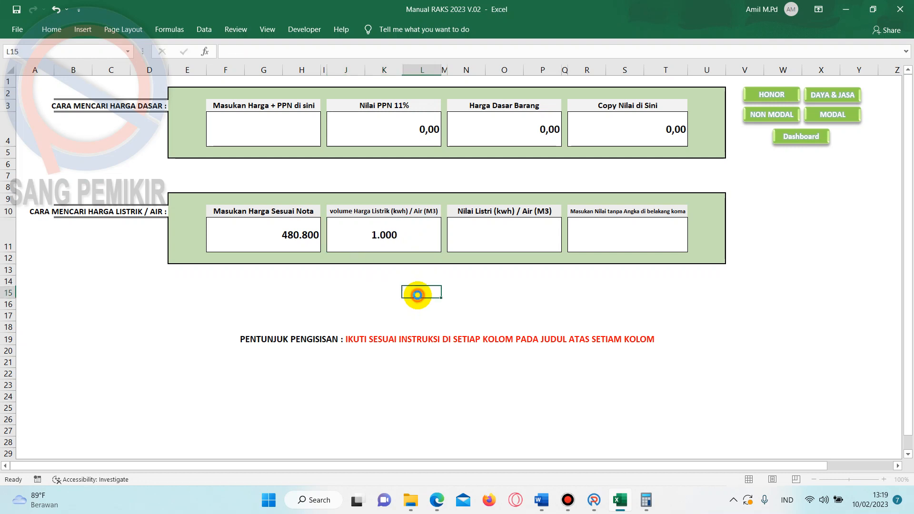
- Enter 480 as the electricity value without decimals in the calculator and copy that number
click(538, 244)
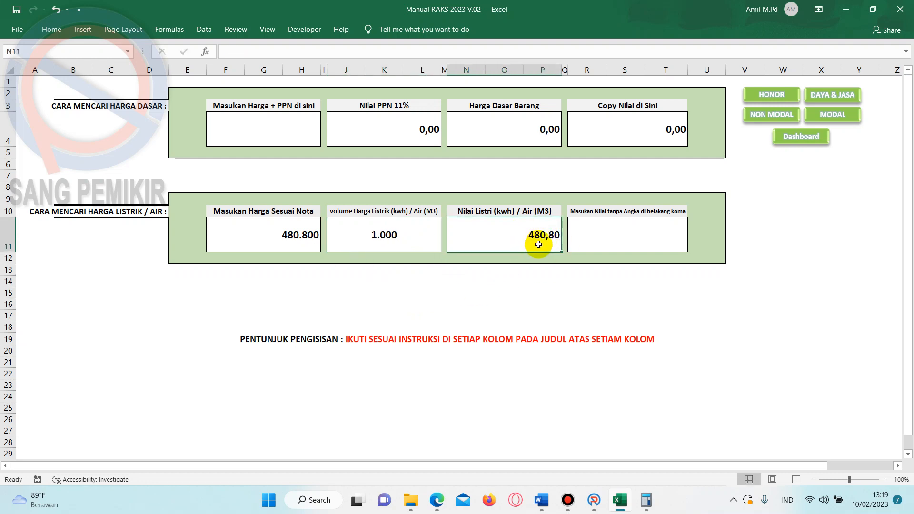
click(627, 233)
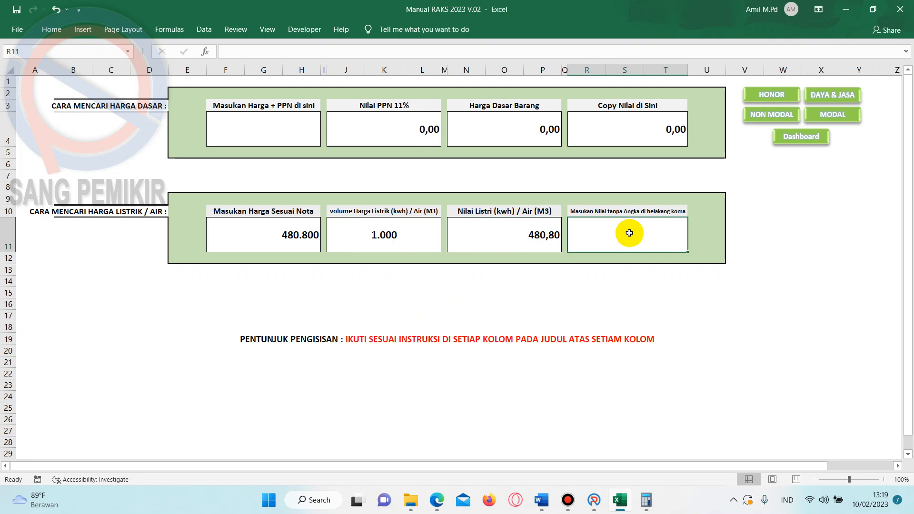
text(480)
drag(641, 235, 616, 235)
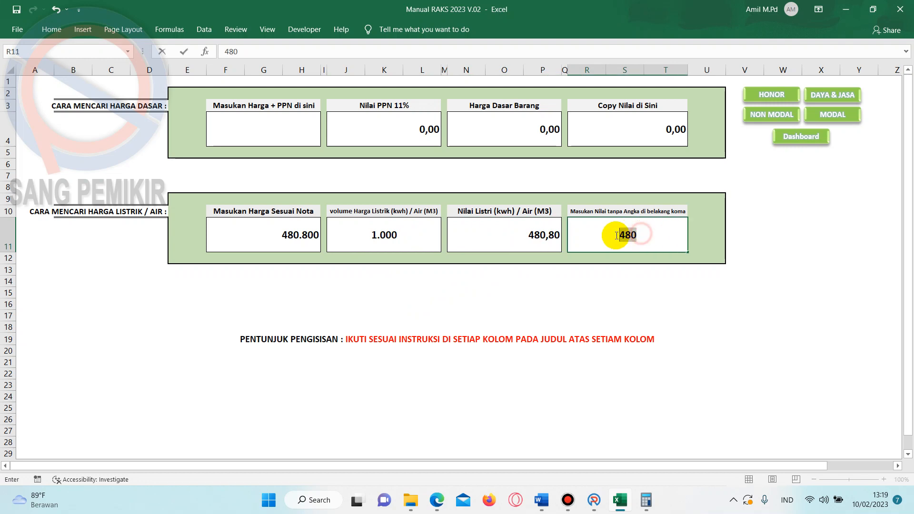
right_click(624, 235)
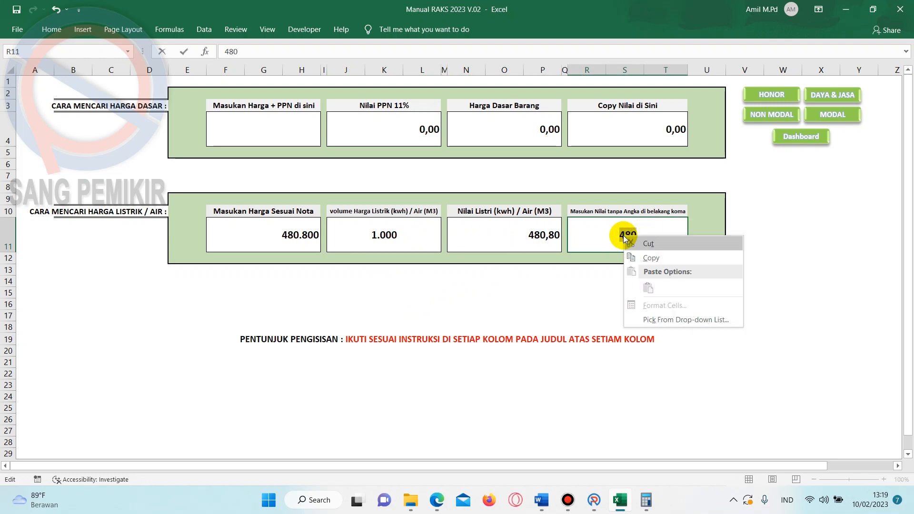
click(645, 258)
click(595, 304)
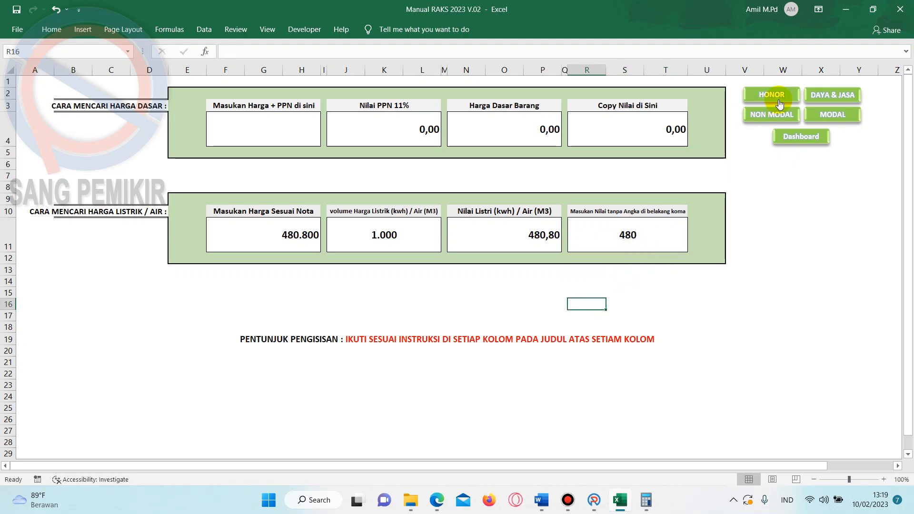
- Return to the Daya & Jasa sheet and set the Vol Satuan of D01 to 480
click(830, 97)
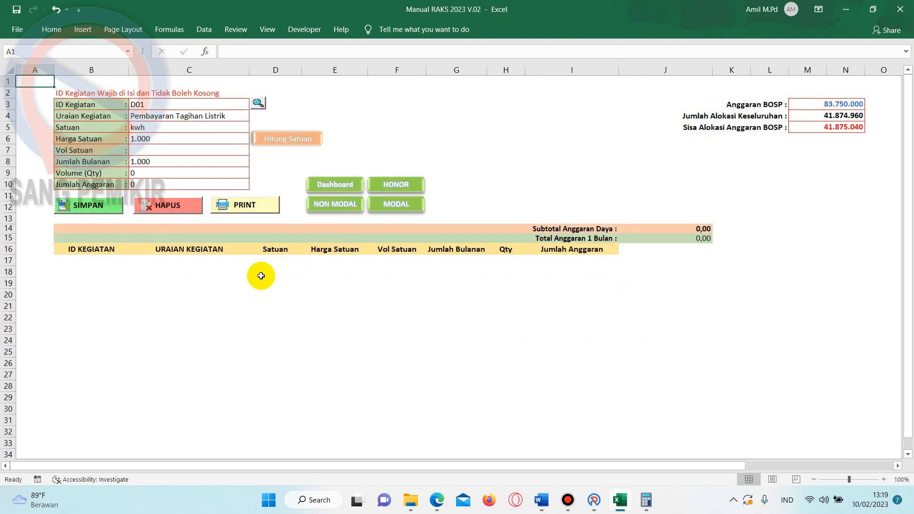
click(146, 149)
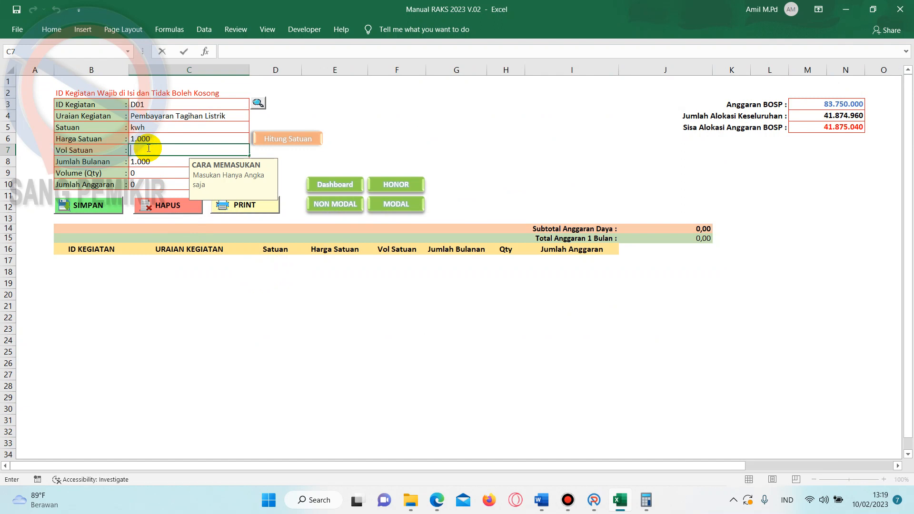
right_click(148, 148)
key(Escape)
text(480)
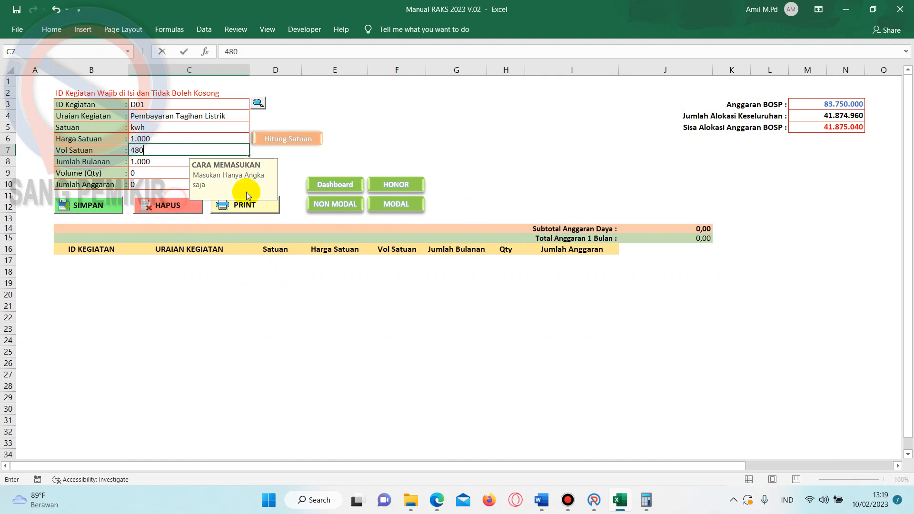
click(358, 152)
- Set the Volume (Qty) of D01 to 12 and save the electricity bill entry to the budget table
click(143, 174)
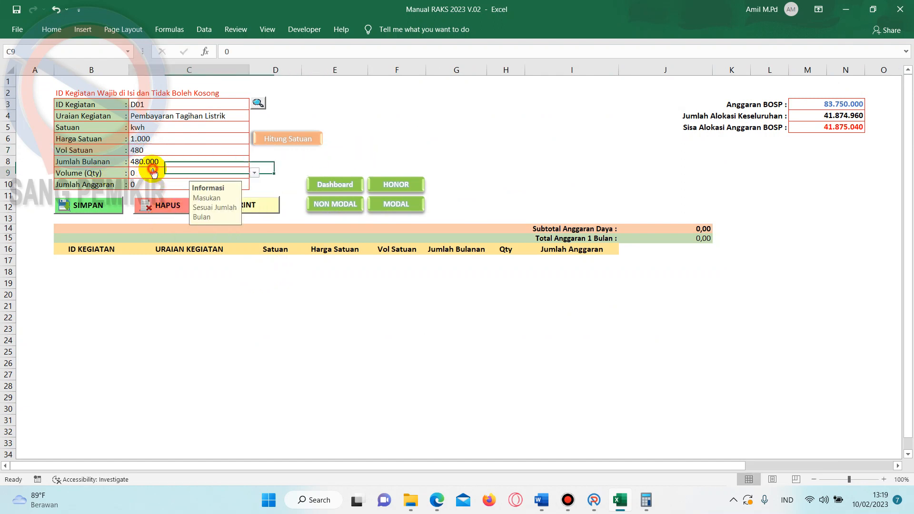
click(253, 173)
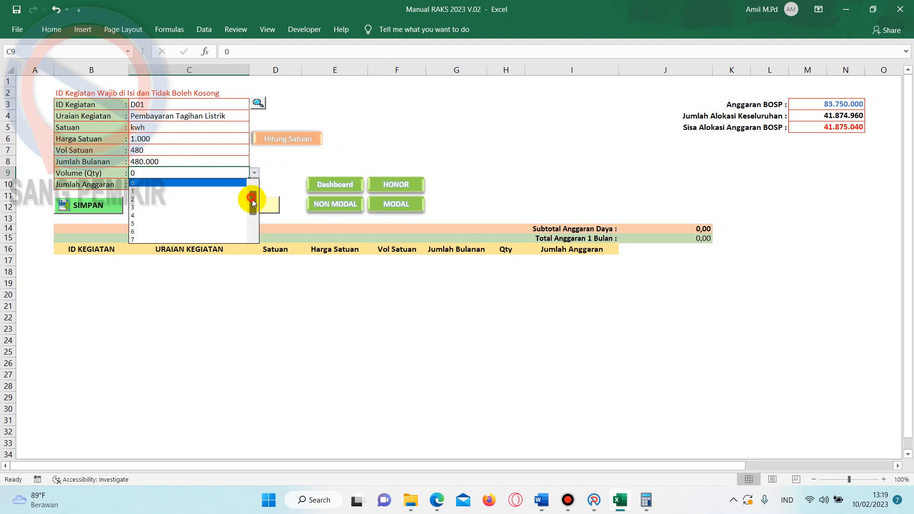
drag(252, 199, 253, 233)
click(210, 237)
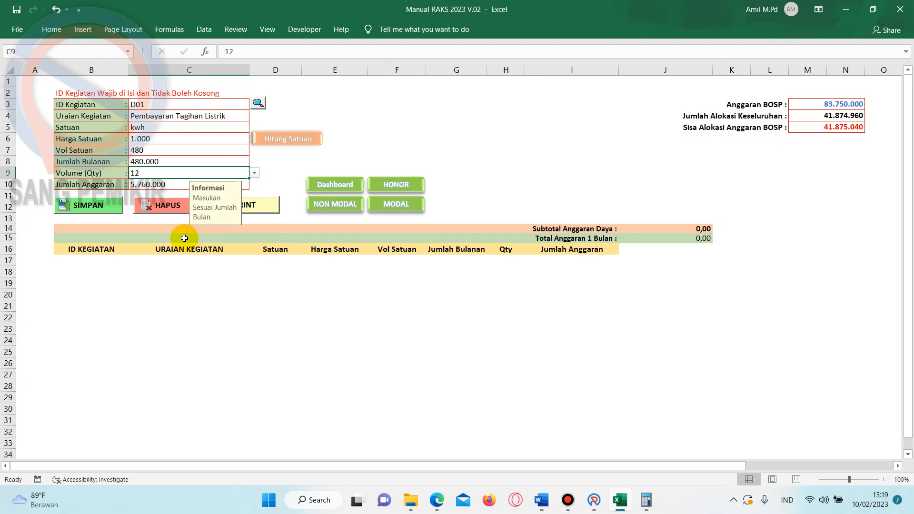
click(305, 162)
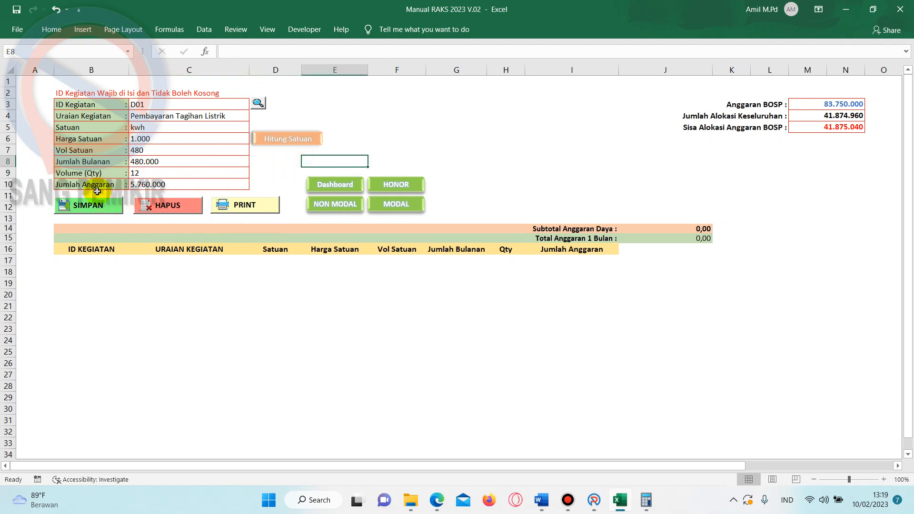
click(104, 206)
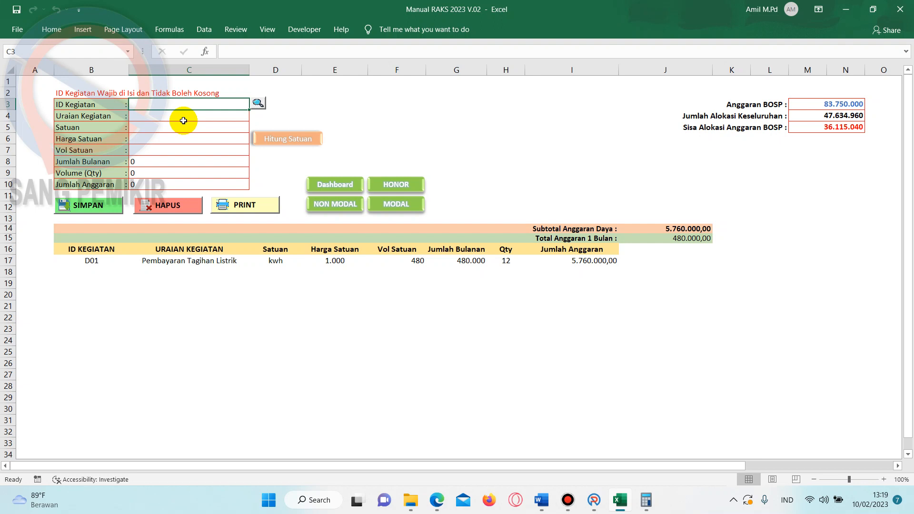
- Try D01.b as the ID Kegiatan of a new entry
text(D01.b)
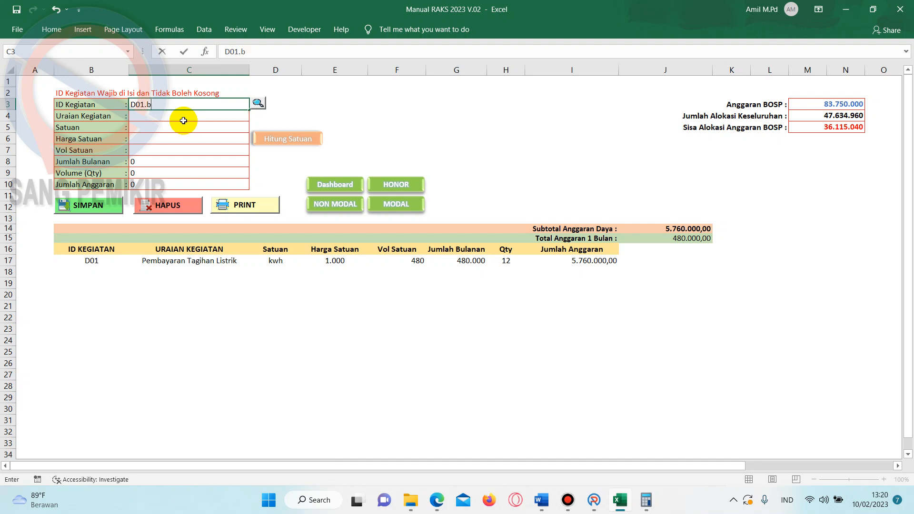
key(Return)
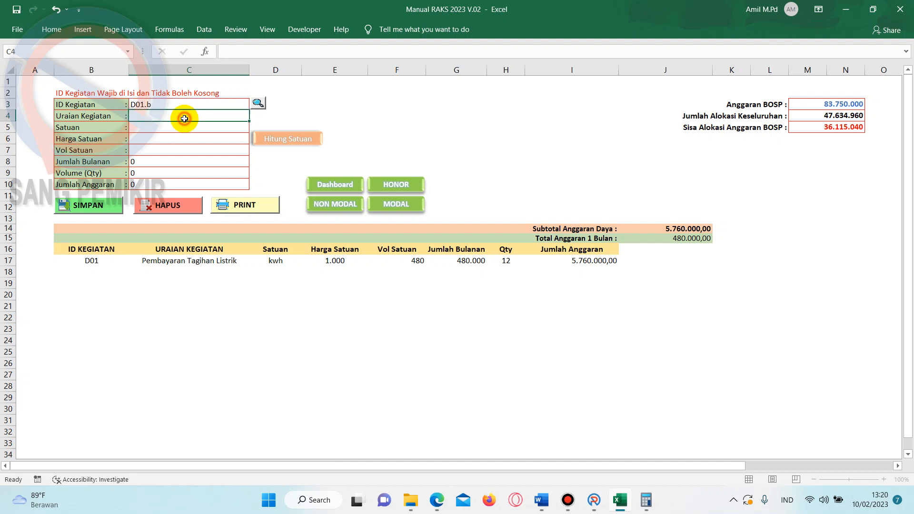
click(165, 104)
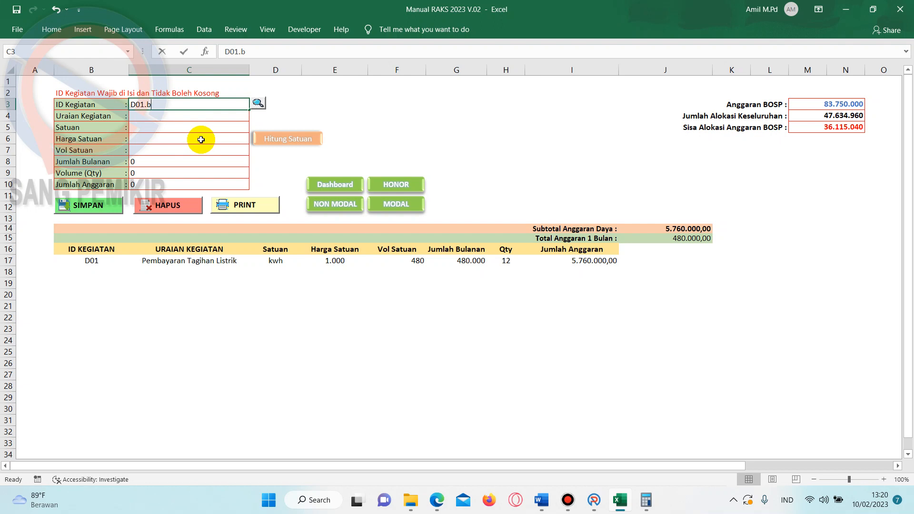
- Start a new entry with ID Kegiatan D02, Uraian Kegiatan Internet and Satuan Bulan
text(D02)
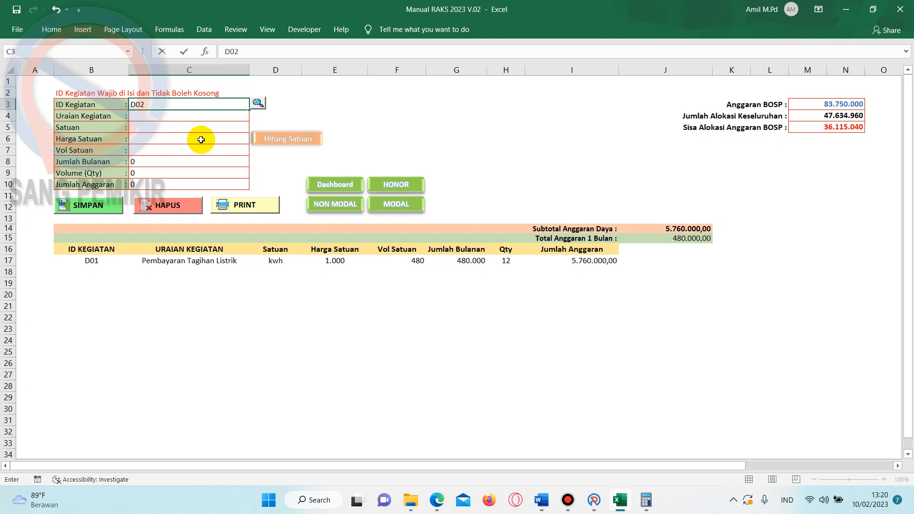
click(176, 308)
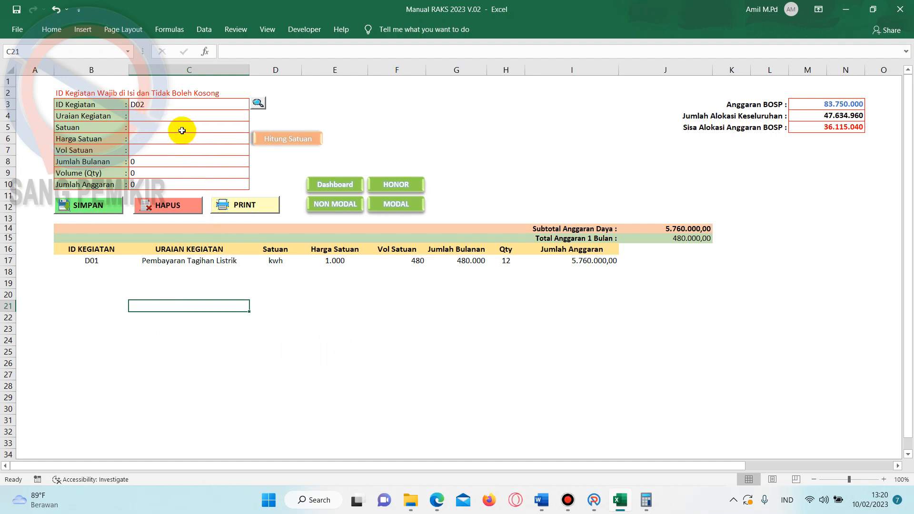
click(177, 115)
text(Internet)
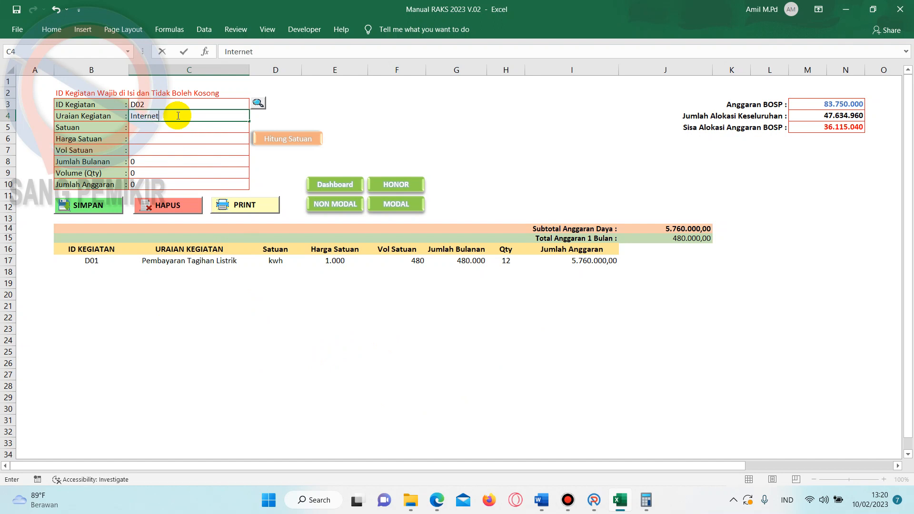
click(179, 132)
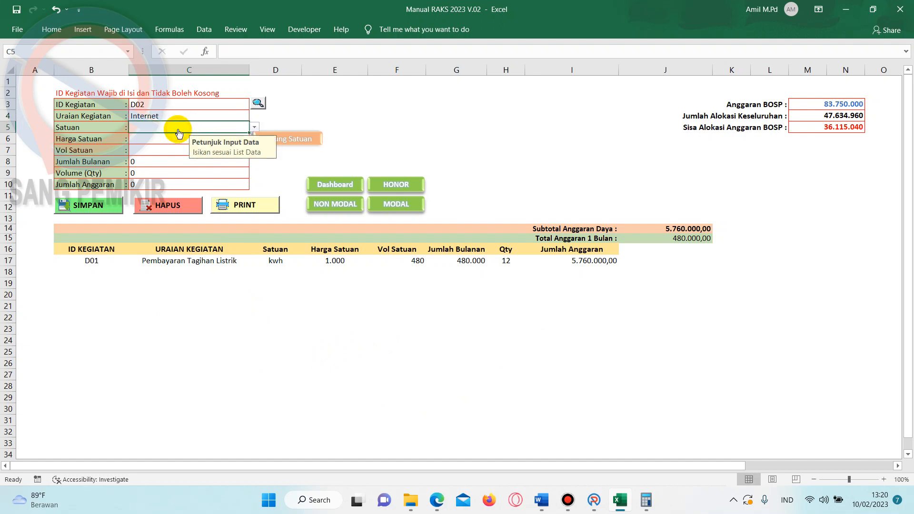
click(254, 127)
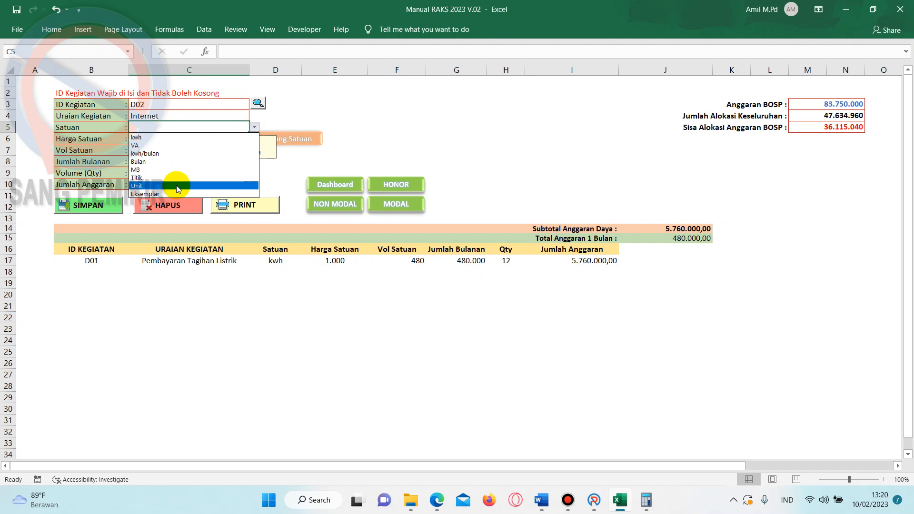
click(162, 161)
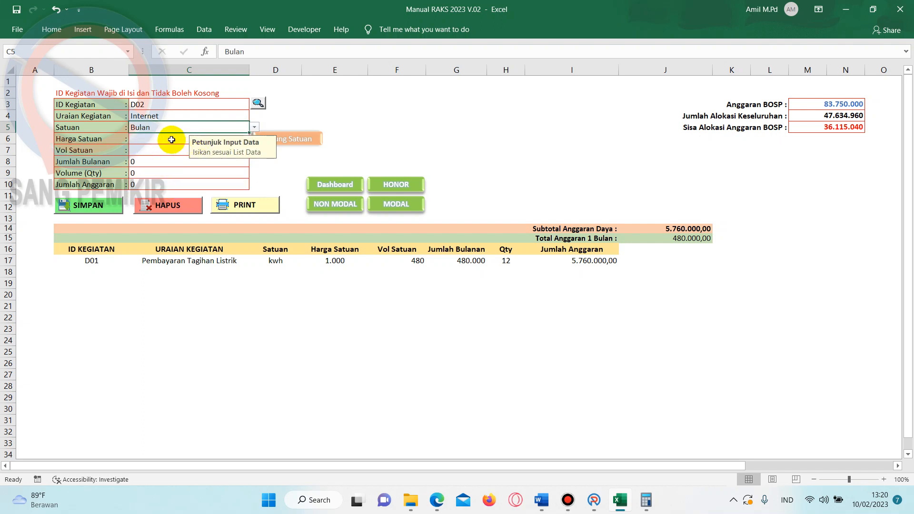
- Switch to ARKAS and set the Kegiatan to 06.07.09 Pembayaran iuran Internet, found by searching for "inter"
click(171, 139)
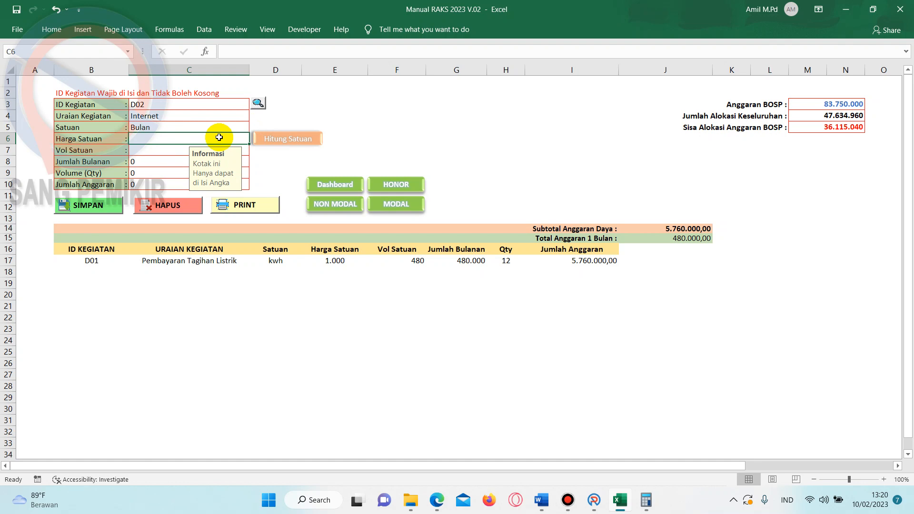
click(590, 501)
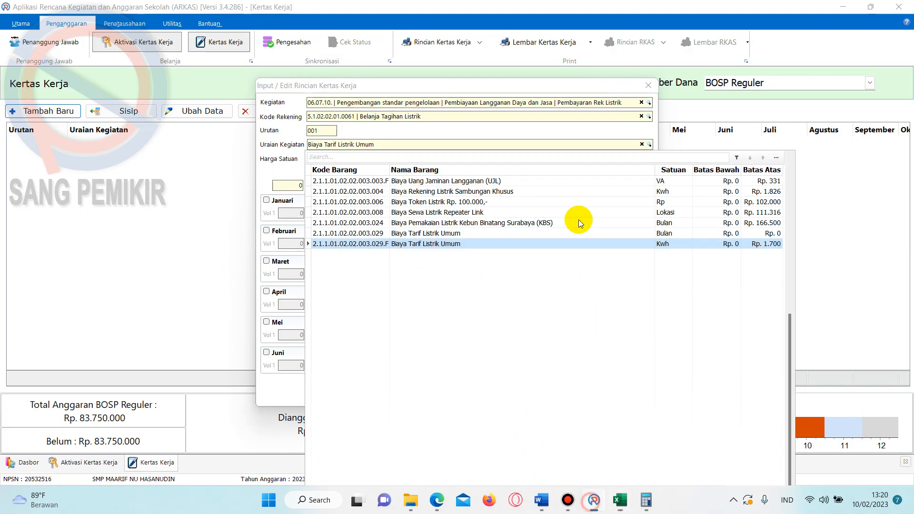
click(649, 148)
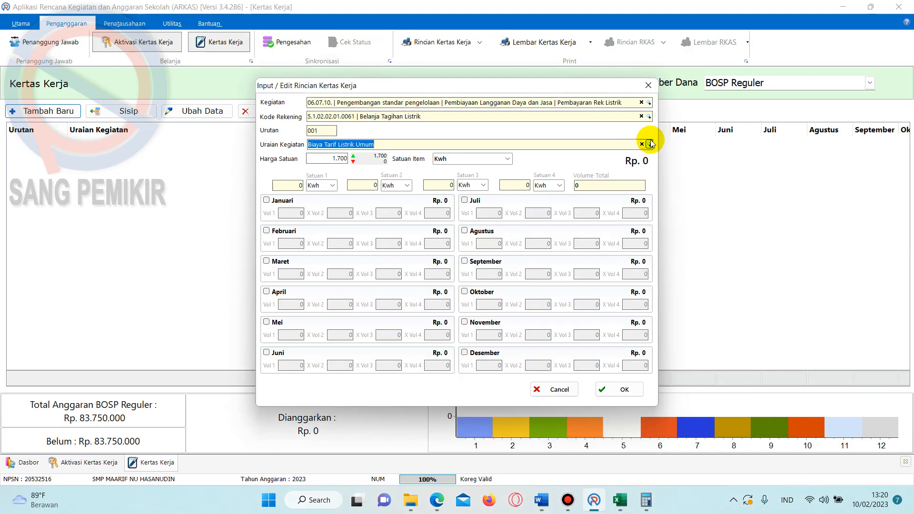
click(649, 103)
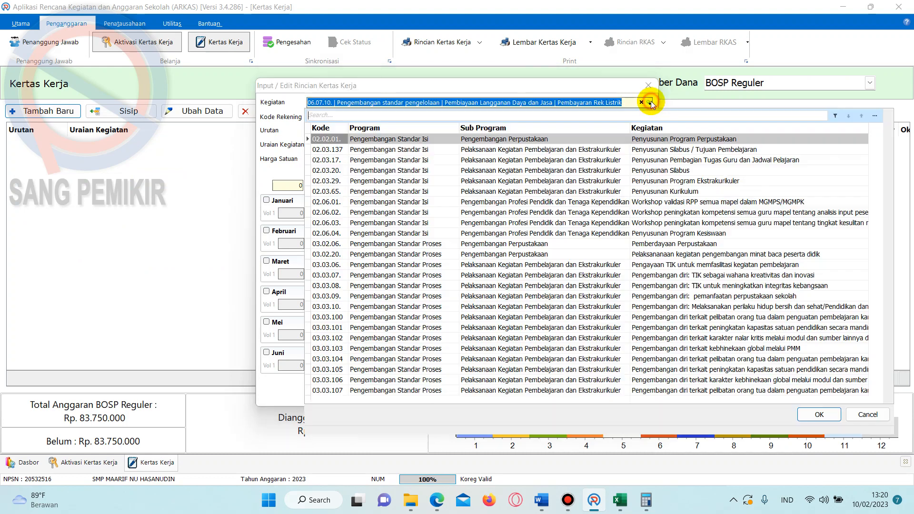
text(inter)
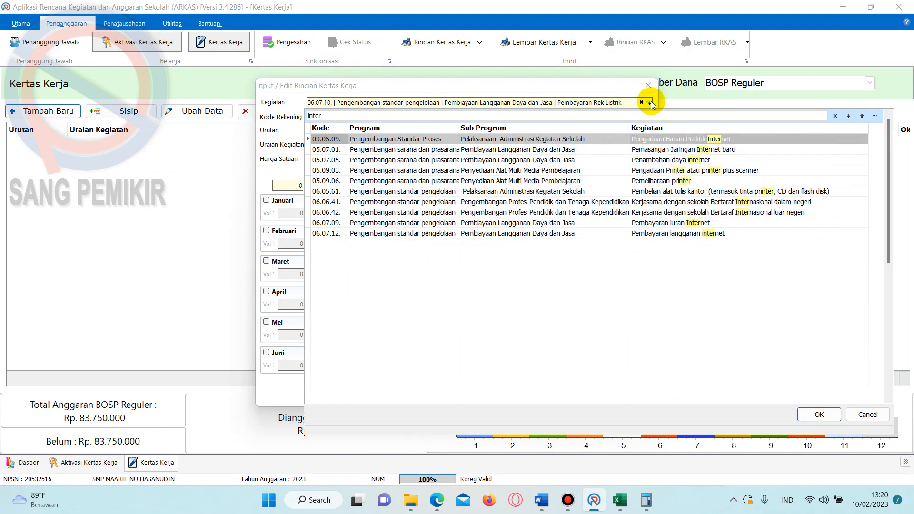
click(672, 223)
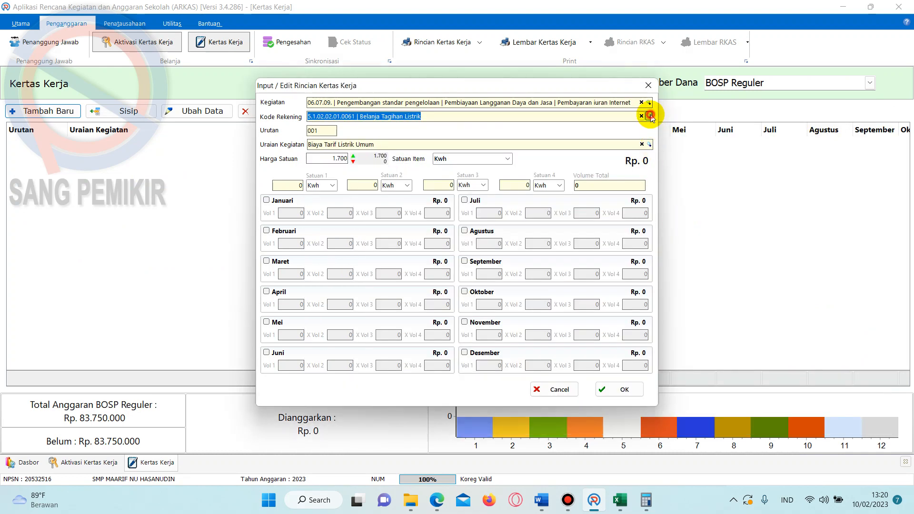
- Search the account codes for "inter" and set the Kode Rekening to 5.1.02.02.01.0063 Belanja Kawat/Faksimili/Internet/TV Berlangganan
click(649, 116)
text(inter)
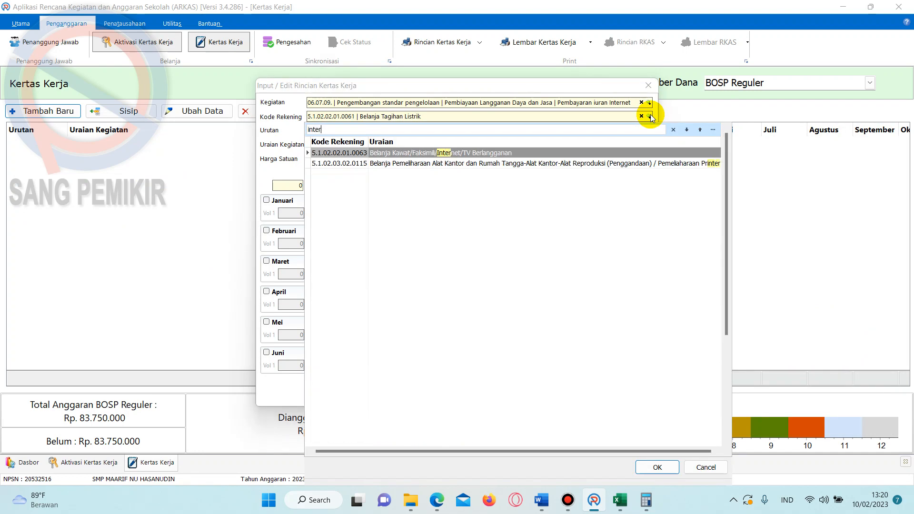
click(545, 153)
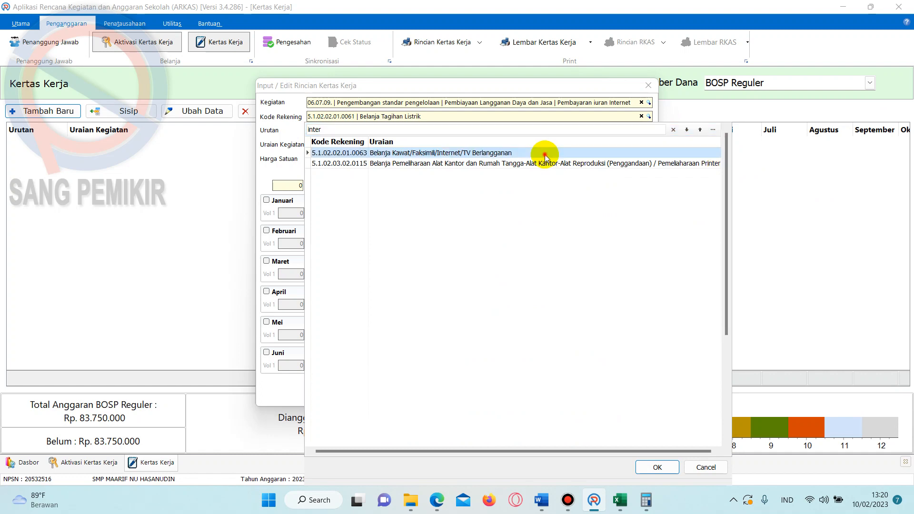
- Search the Uraian Kegiatan item list for internet and look at the 50 Mbps subscription items
click(649, 146)
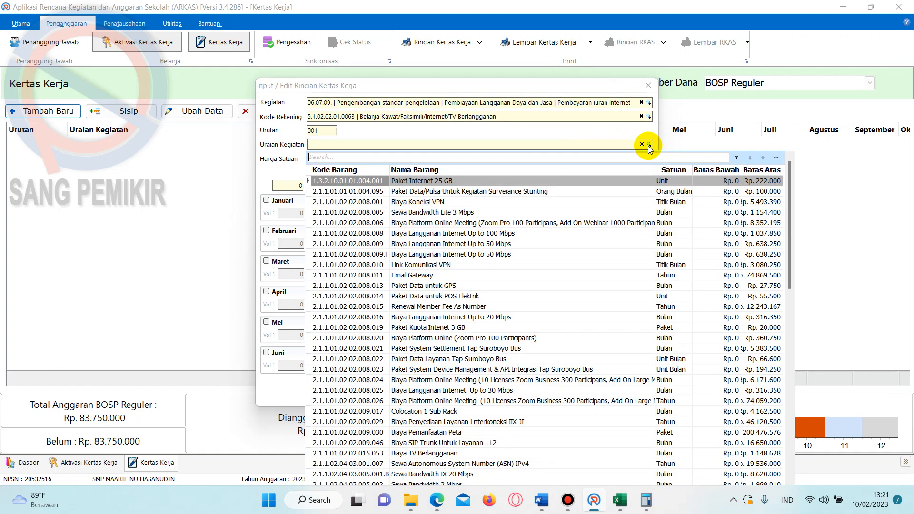
text(inter)
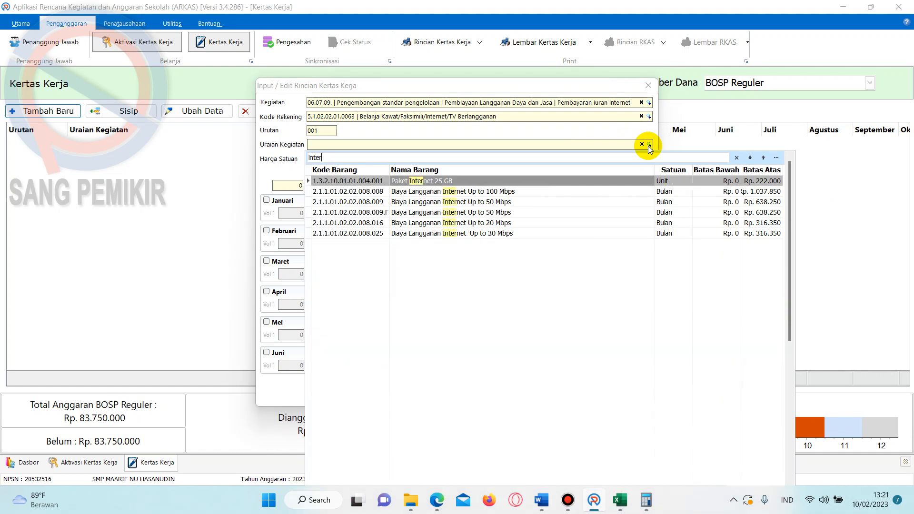
click(538, 202)
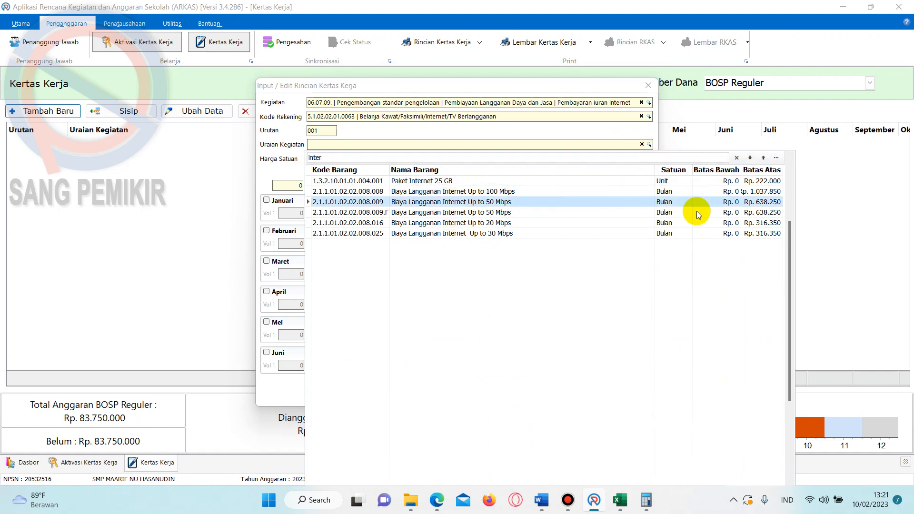
click(763, 213)
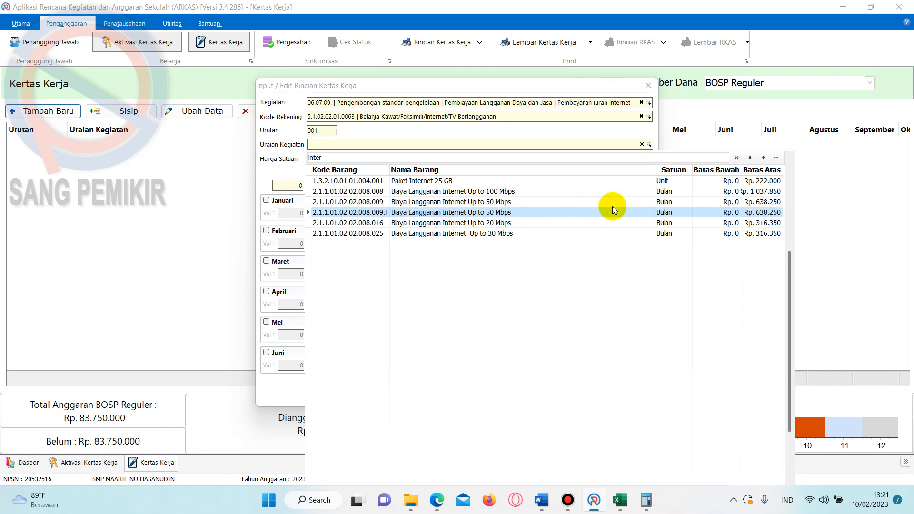
click(331, 159)
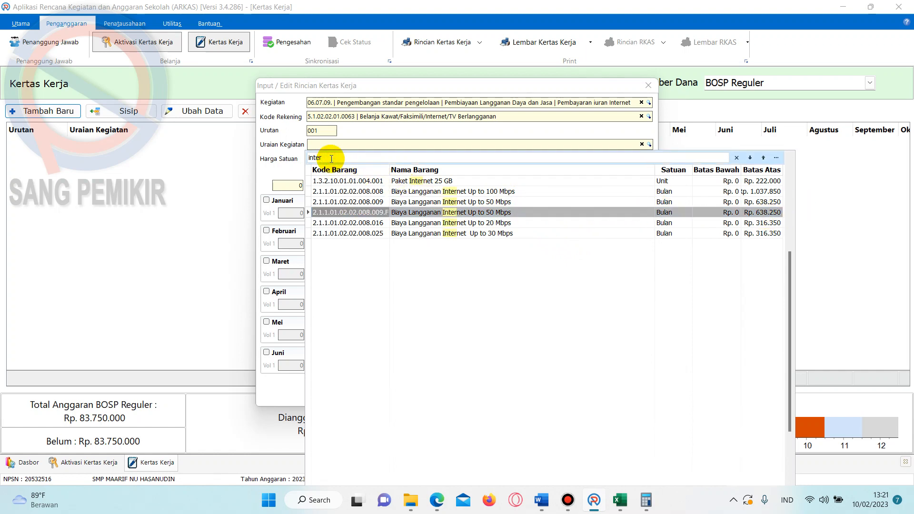
text(net)
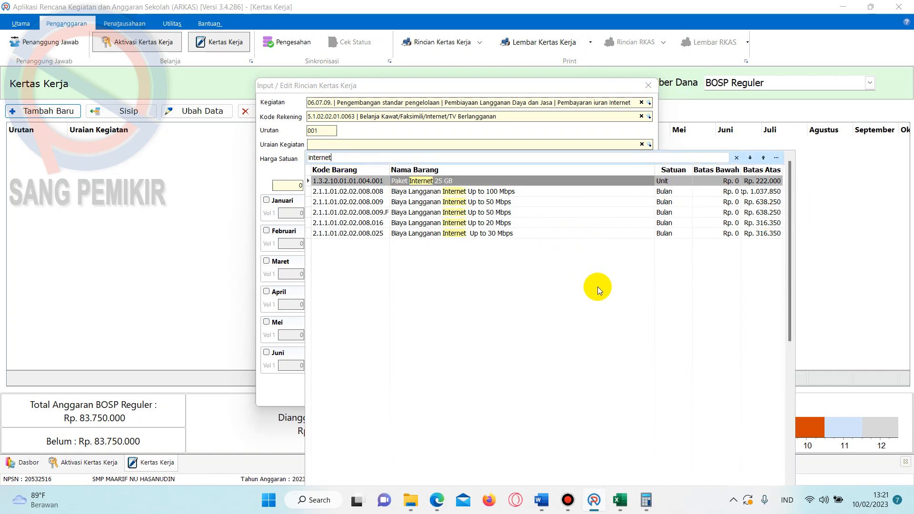
- Clear the item search, search again for Internet, and compare the Batas Atas prices of the internet subscriptions
drag(345, 159, 306, 157)
key(BackSpace)
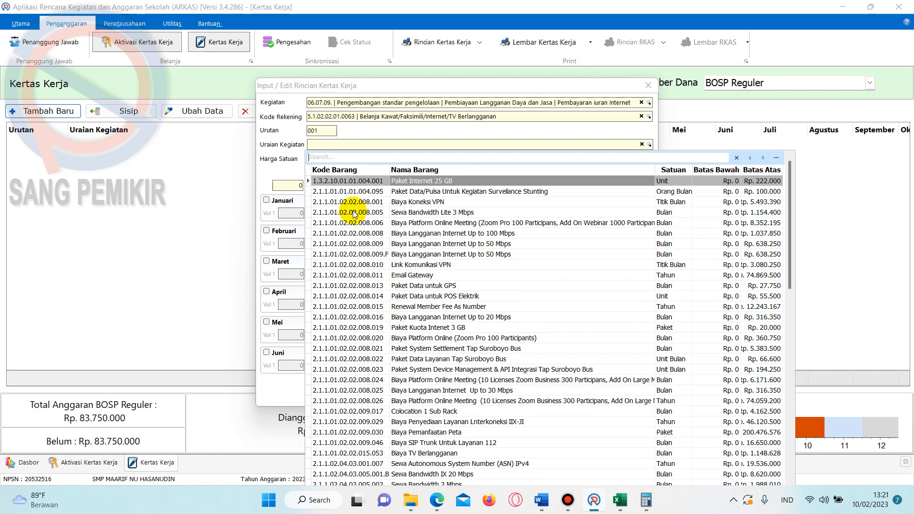
text(Inte)
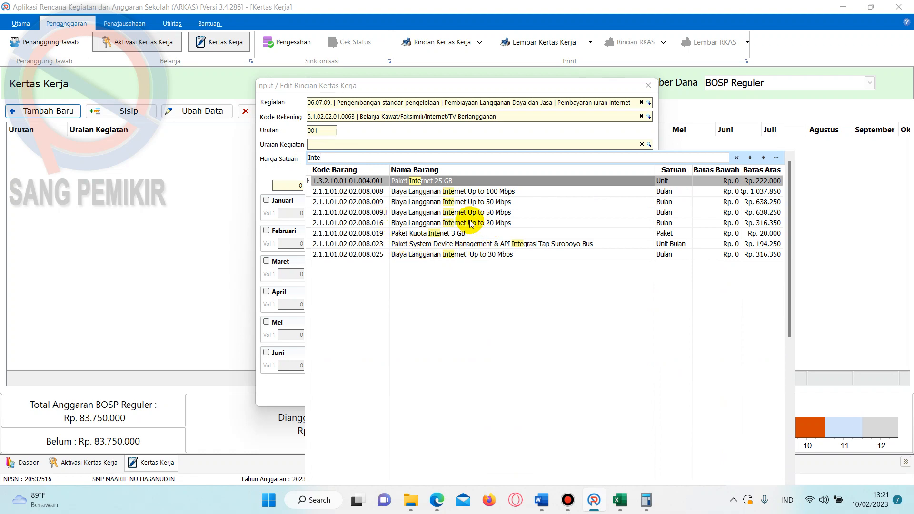
text(rnet)
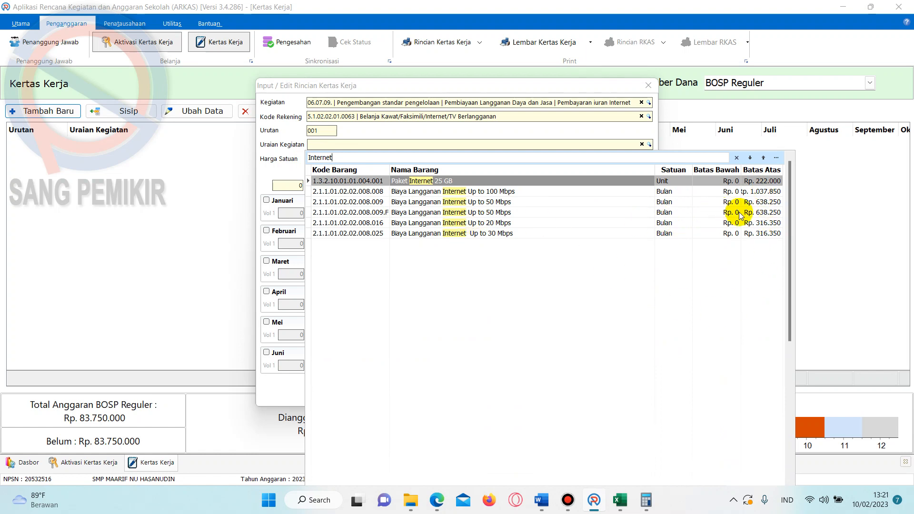
click(752, 194)
click(757, 200)
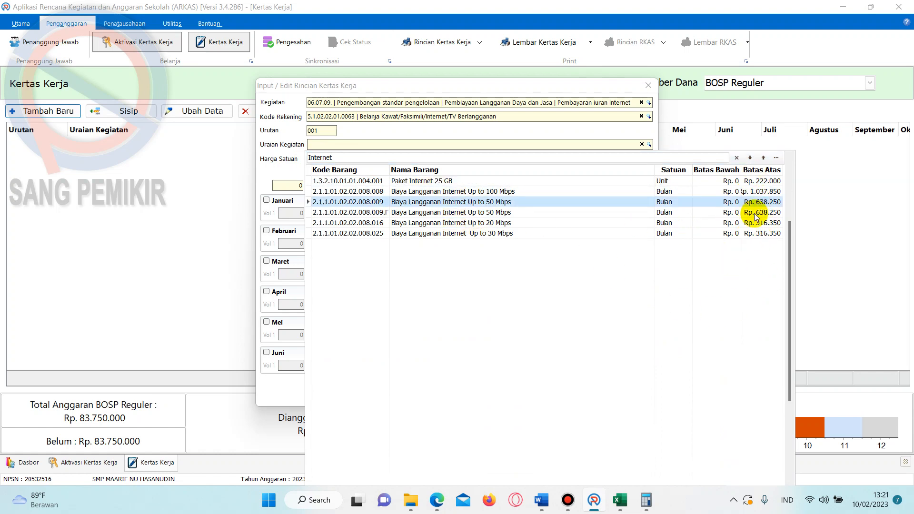
click(755, 210)
click(761, 198)
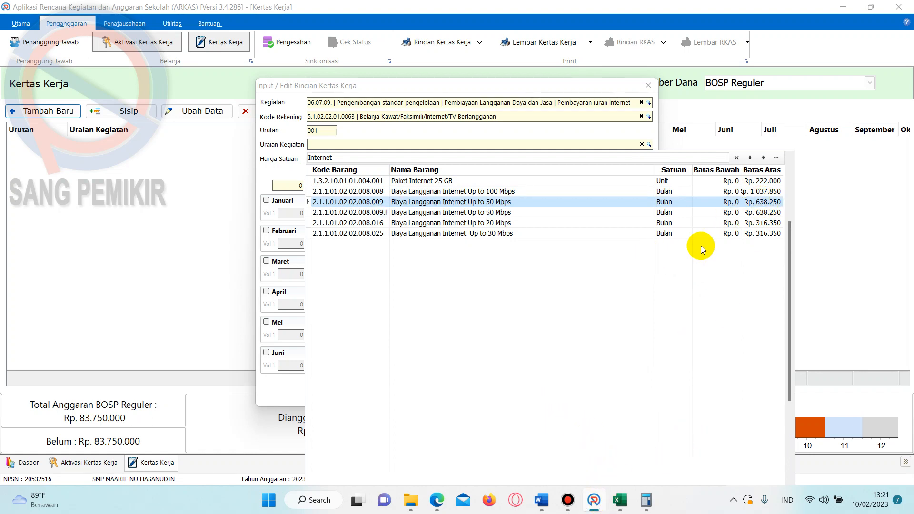
- Return to the Daya & Jasa sheet in Excel and set the Harga Satuan of D02 to 480800
click(620, 500)
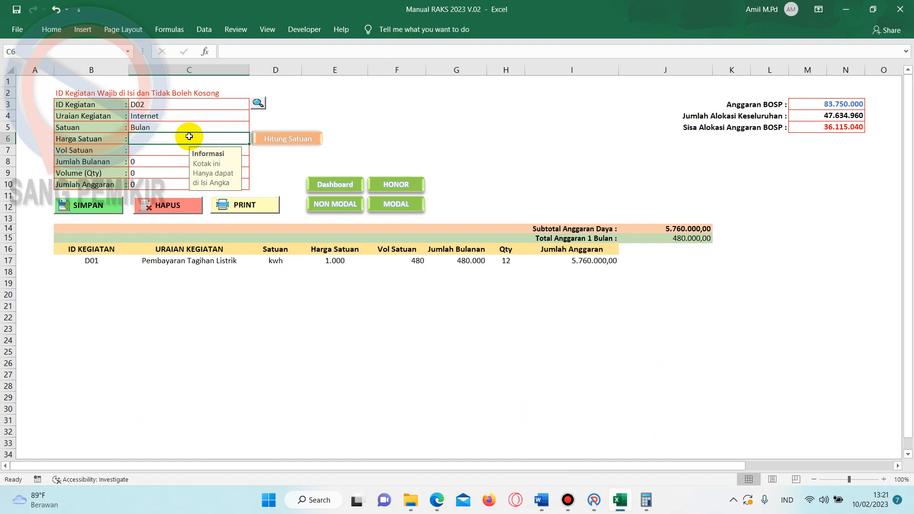
text(480800)
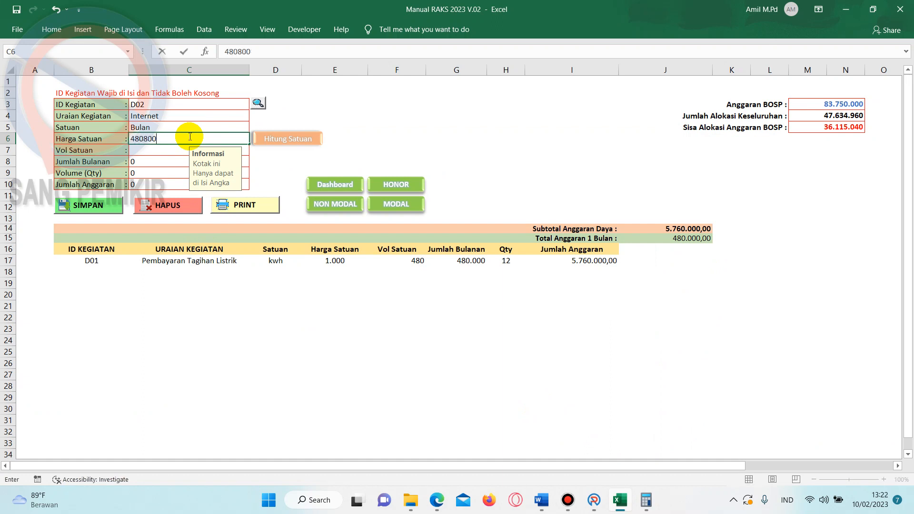
click(161, 153)
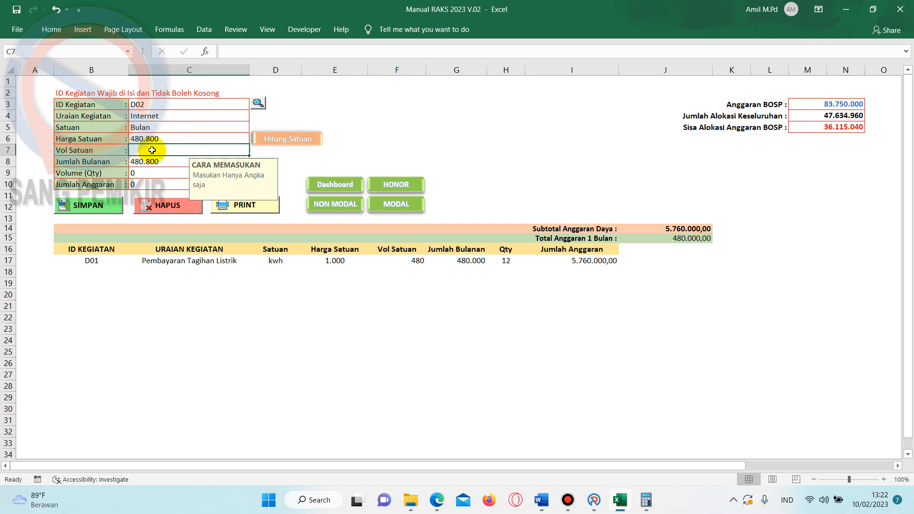
- Set the Volume (Qty) of D02 to 12 and save the internet entry to the budget table
click(138, 173)
click(254, 173)
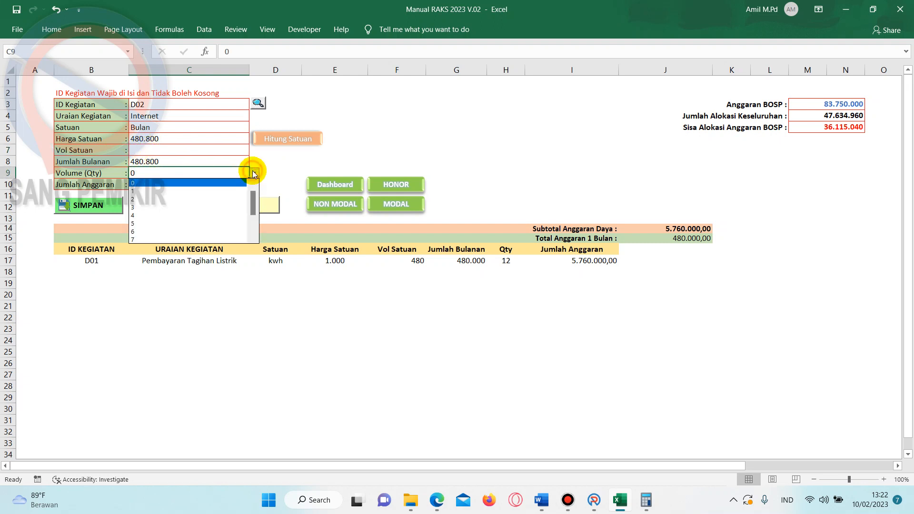
drag(252, 196, 252, 231)
click(219, 240)
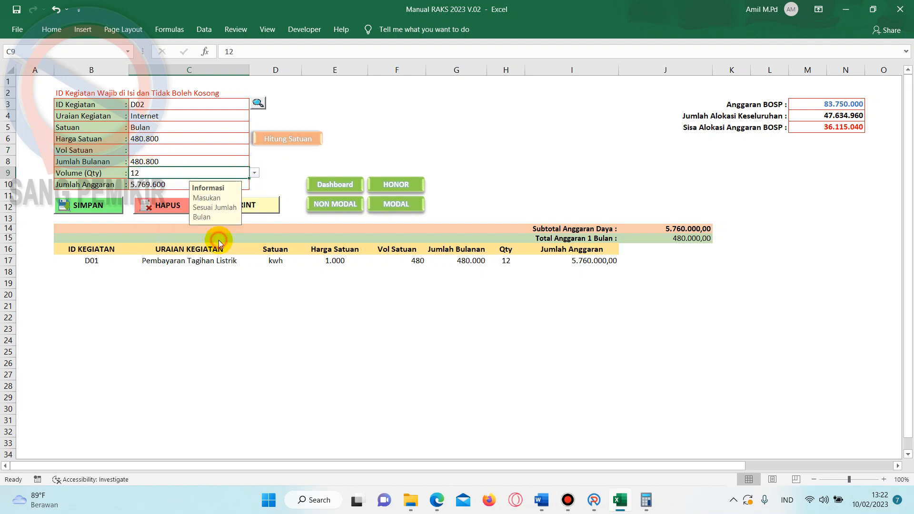
click(112, 210)
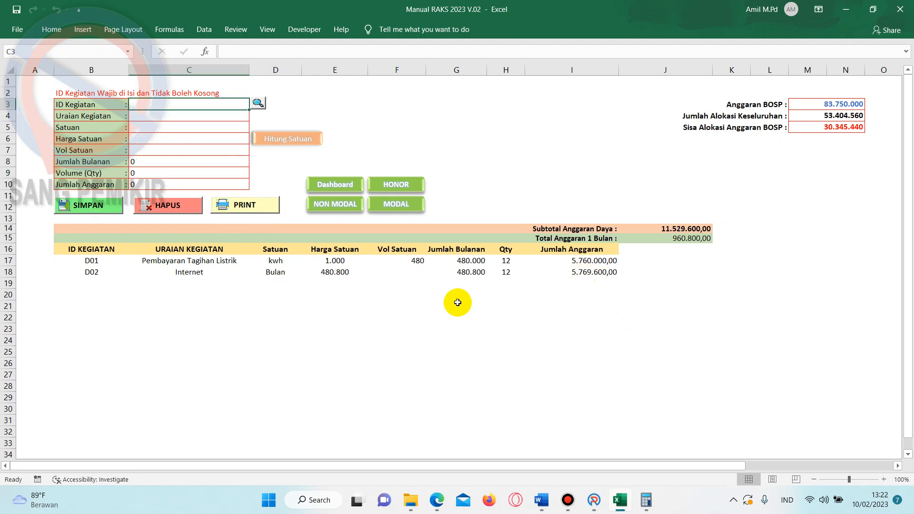
click(431, 329)
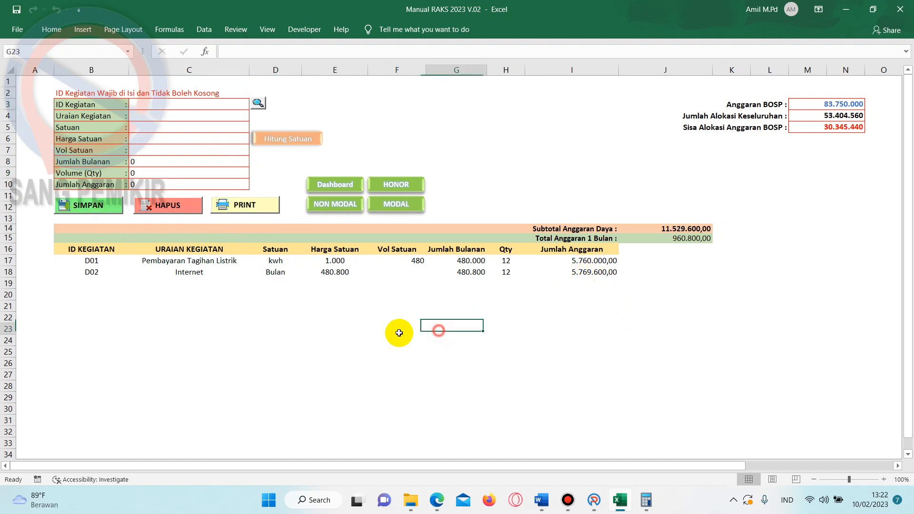
- Enter D03 as the ID Kegiatan of a new entry and go to its Uraian Kegiatan
click(150, 106)
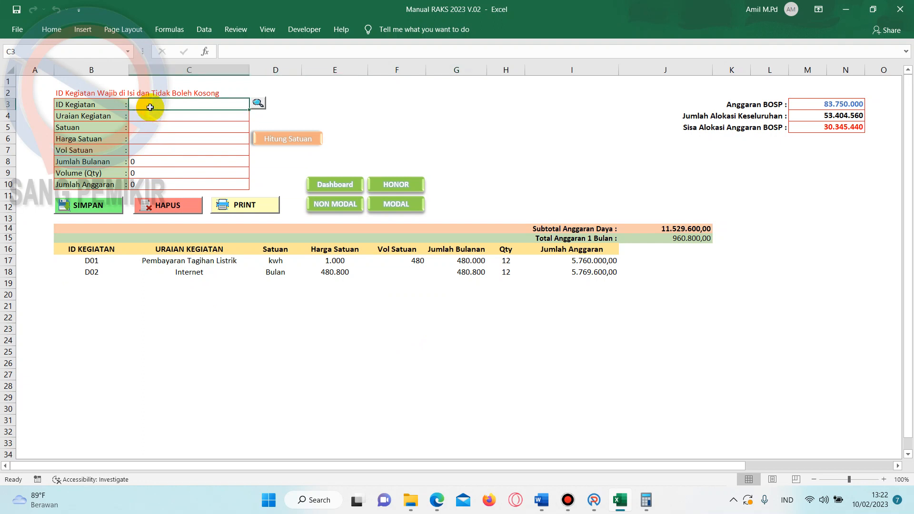
text())
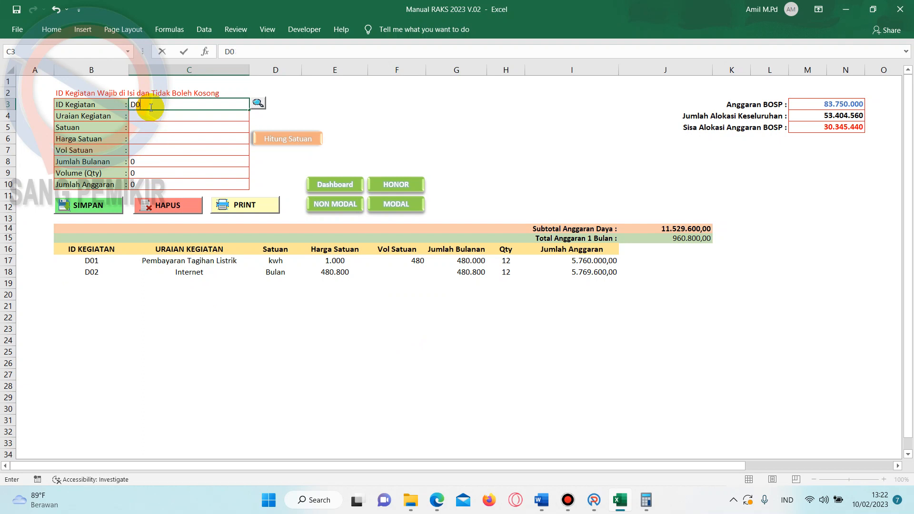
click(198, 116)
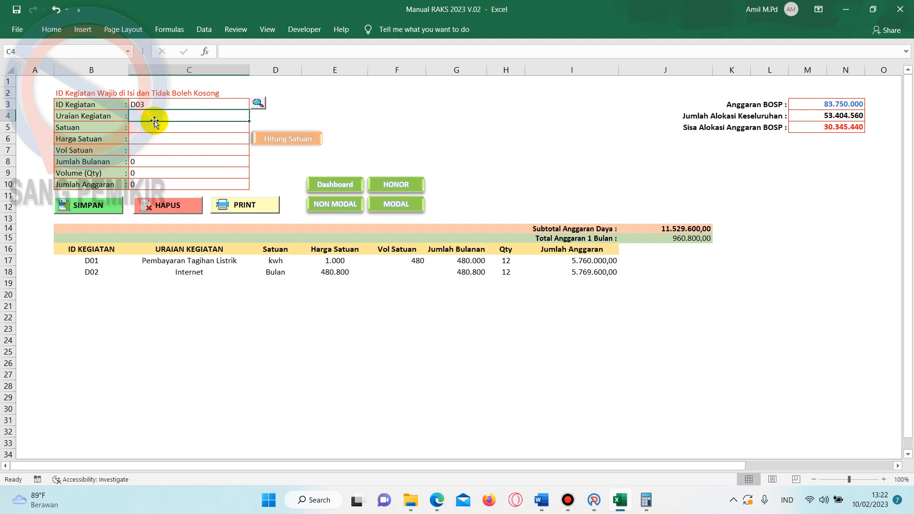
- Describe entry D03 as Air (PDAM), set its Satuan to M3, and go to its Harga Satuan
text(Air (PDAM)
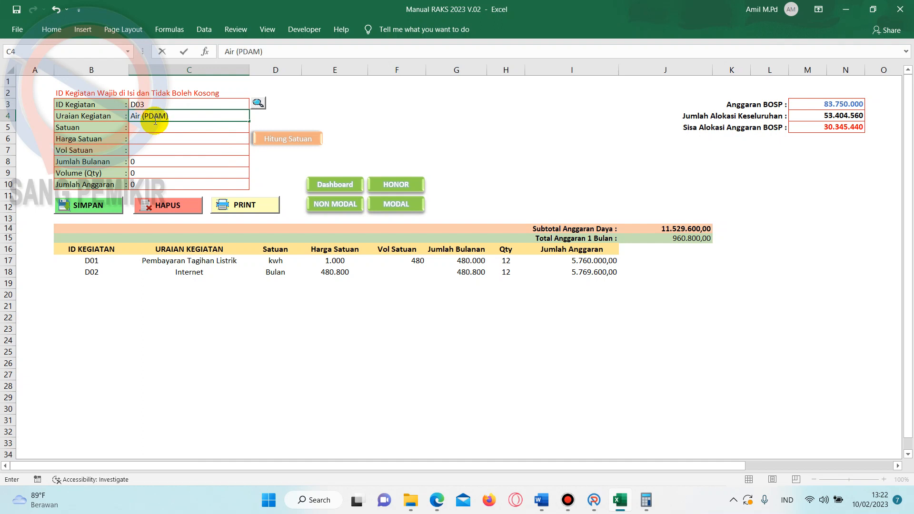
key(Return)
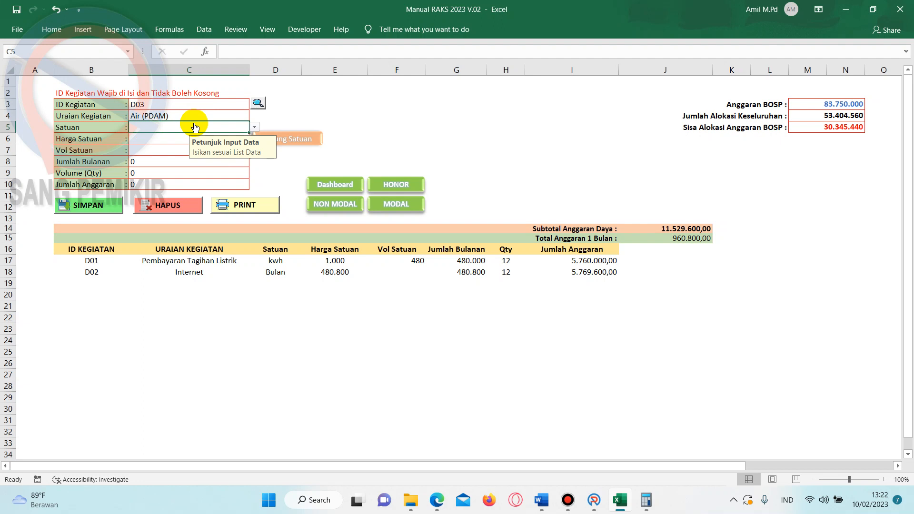
click(254, 127)
click(150, 169)
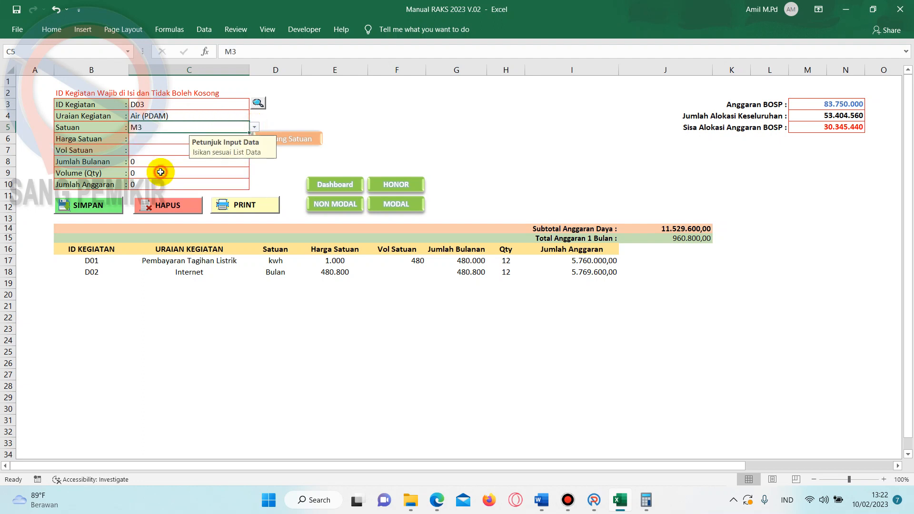
click(147, 141)
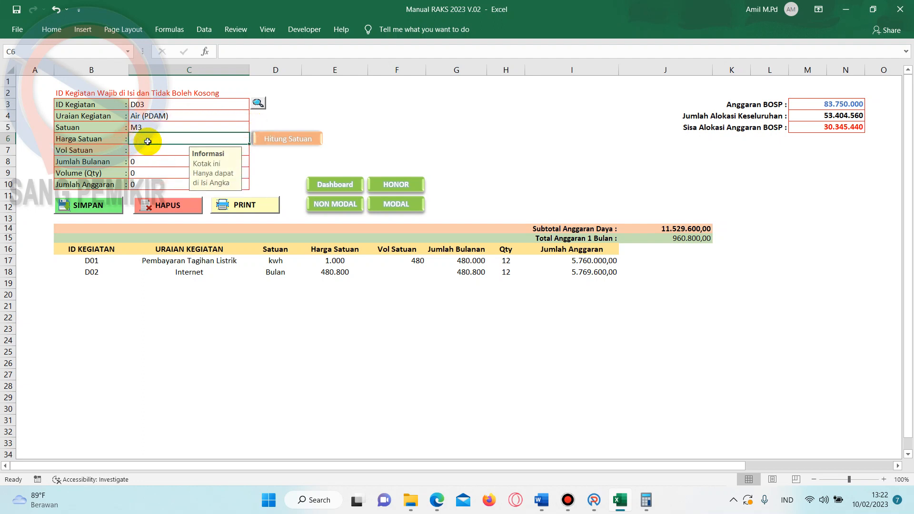
- Switch to ARKAS, close the internet item list, search the Kegiatan list for Air, and choose 06.07.14. Pembayaran langganan air
click(593, 500)
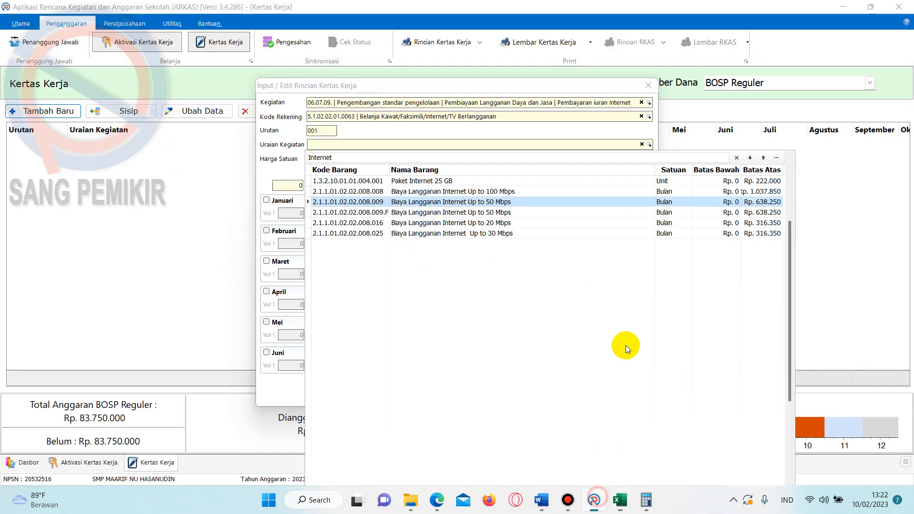
key(Escape)
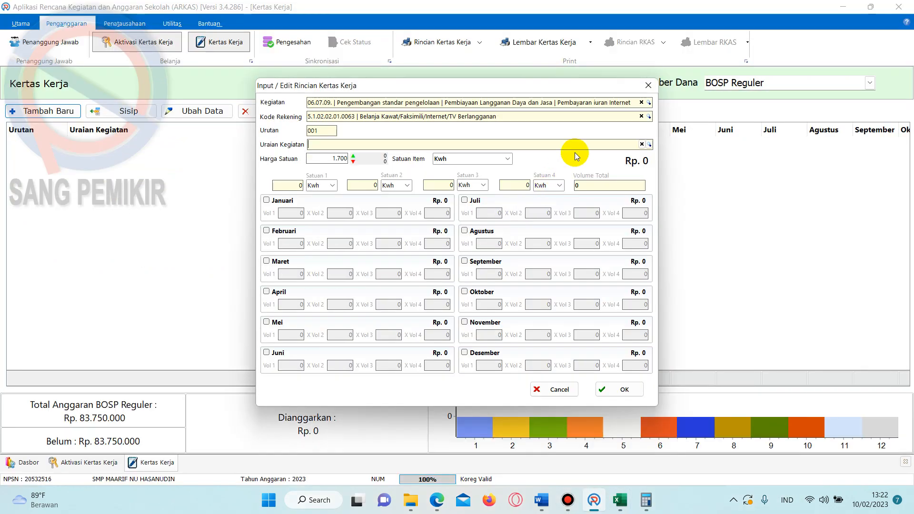
click(649, 102)
text(Aier)
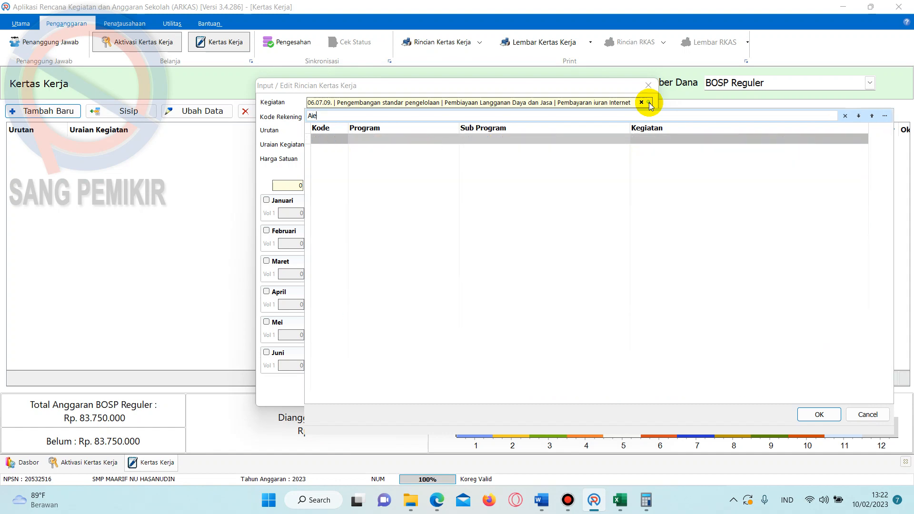
key(BackSpace)
key(BackSpace)
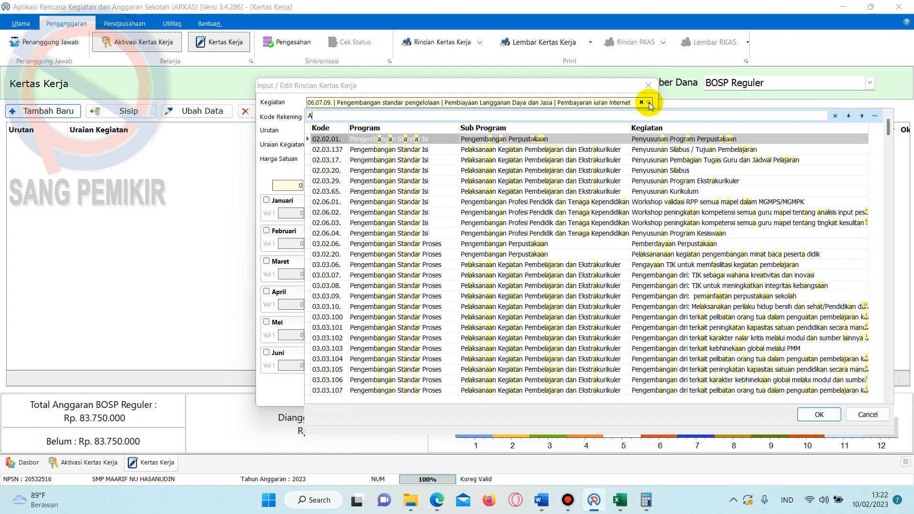
text(ir)
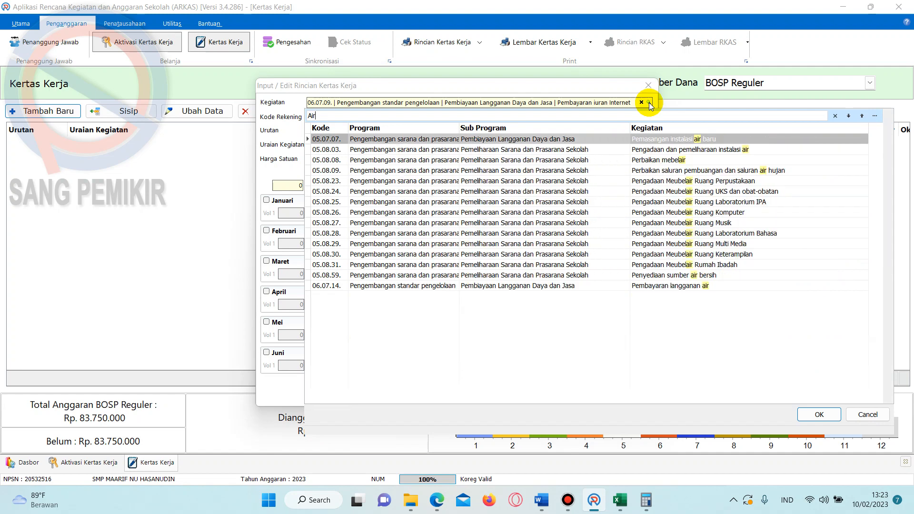
click(690, 287)
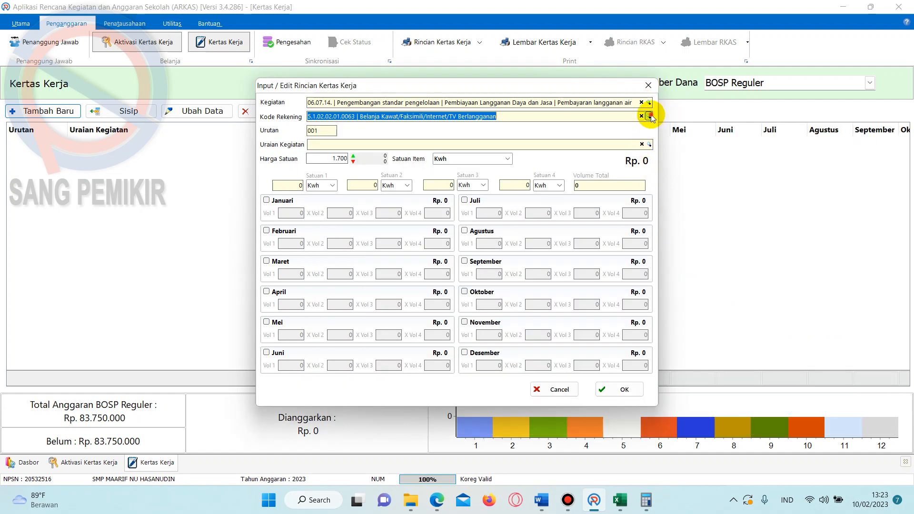
- Set the Kode Rekening to Belanja Tagihan Air and look up the water items' units and Batas Atas prices under Uraian Kegiatan
click(650, 116)
text(Air)
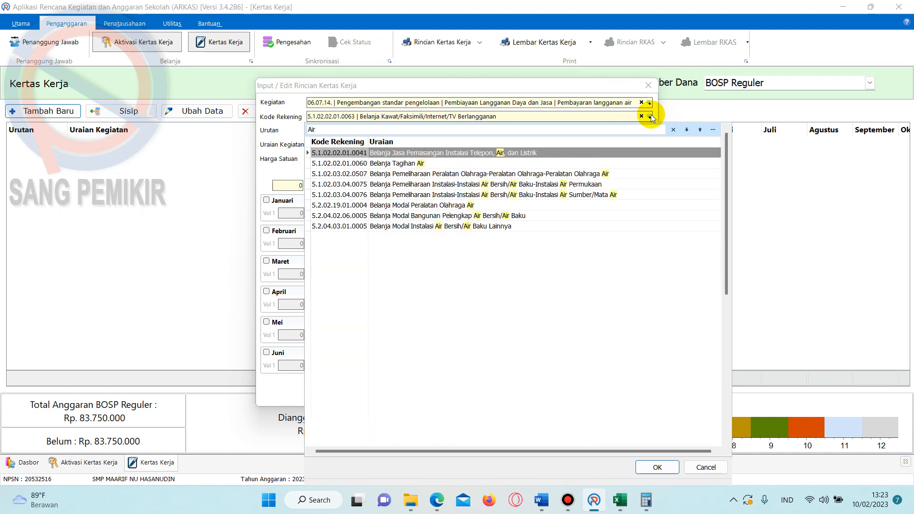
click(455, 163)
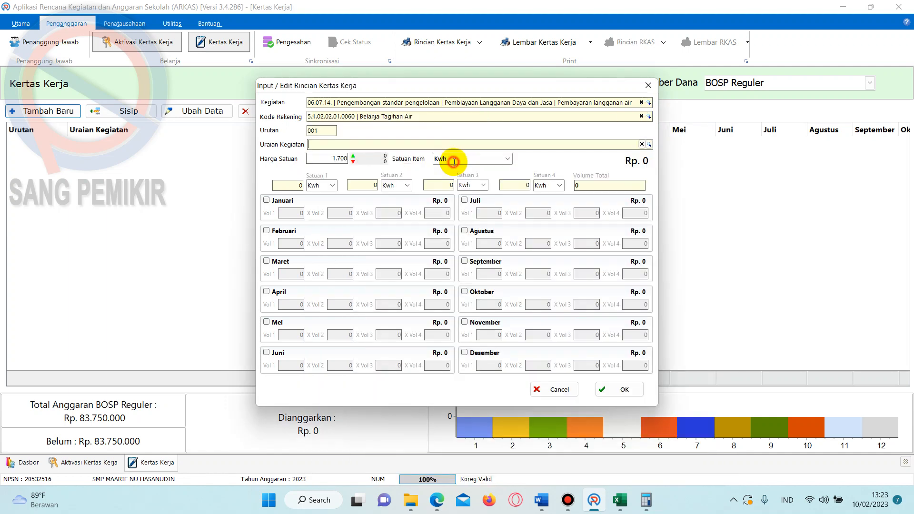
click(649, 144)
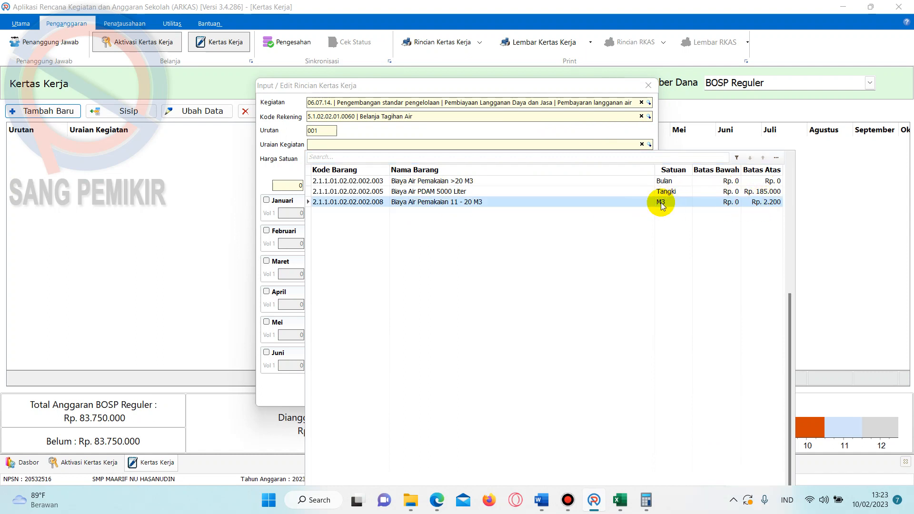
- Return to the Daya & Jasa sheet in Excel and set the Harga Satuan of D03 to 2000
click(619, 500)
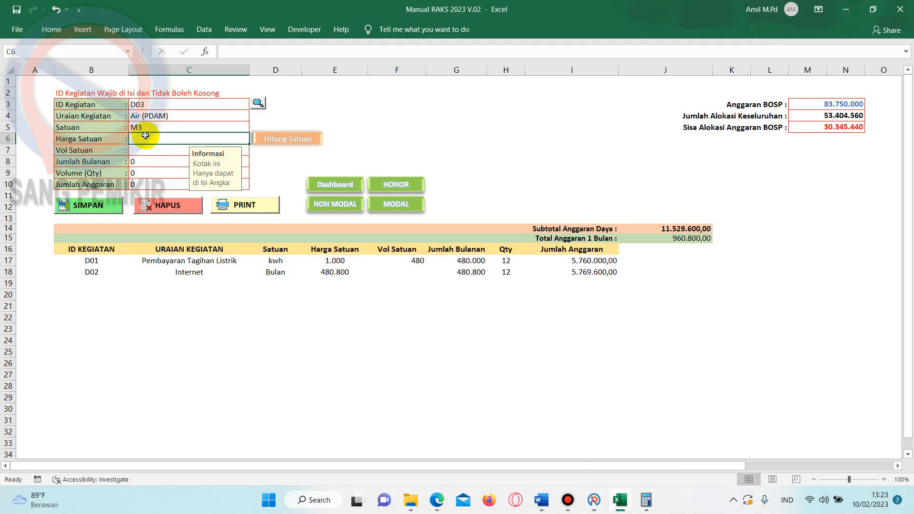
text(2000)
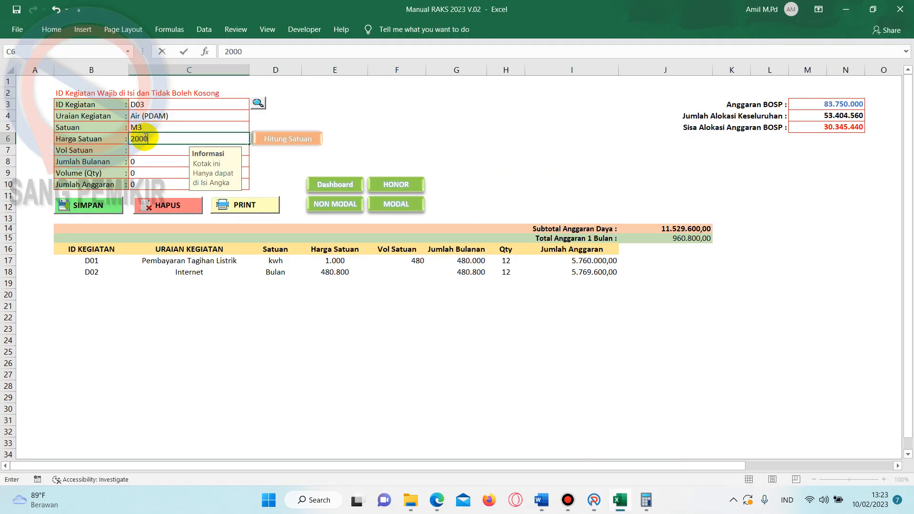
click(381, 137)
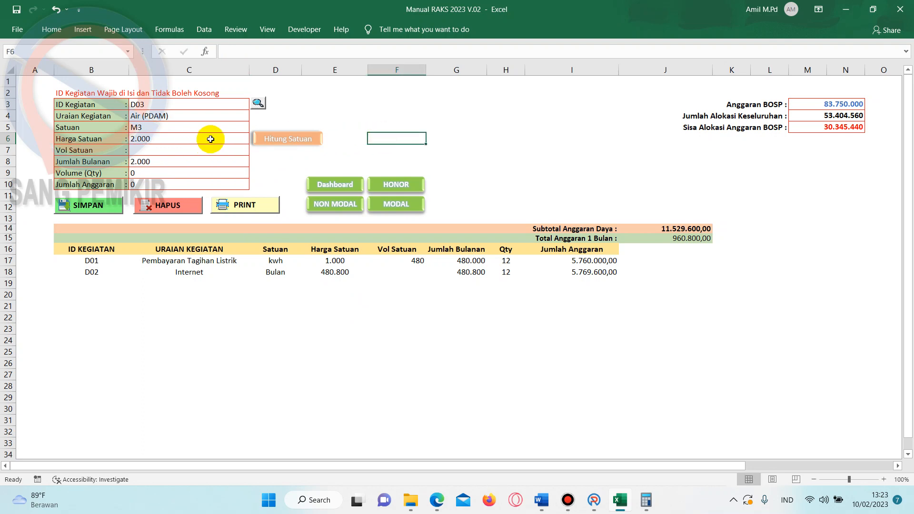
- In the Hitung Satuan electricity/water calculator, set the volume price to 2000 and the Harga Sesuai Nota to 500340
click(288, 140)
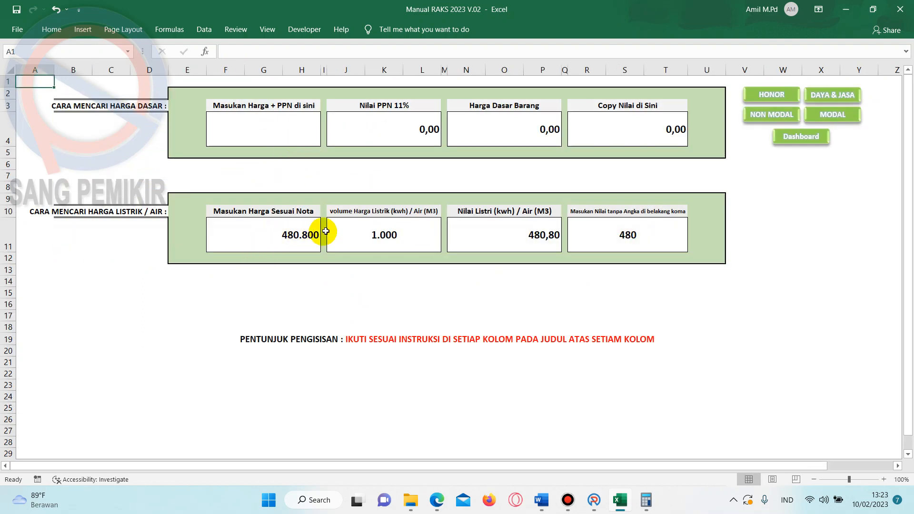
click(397, 235)
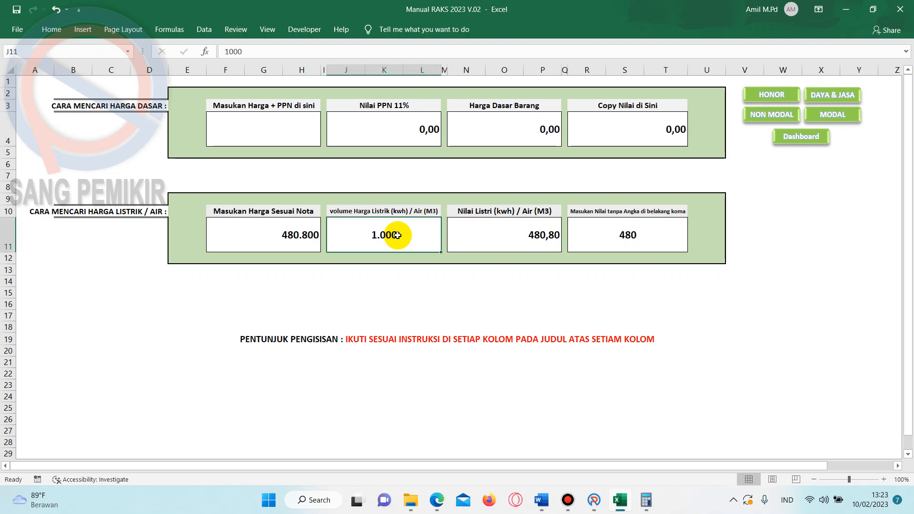
text(2000)
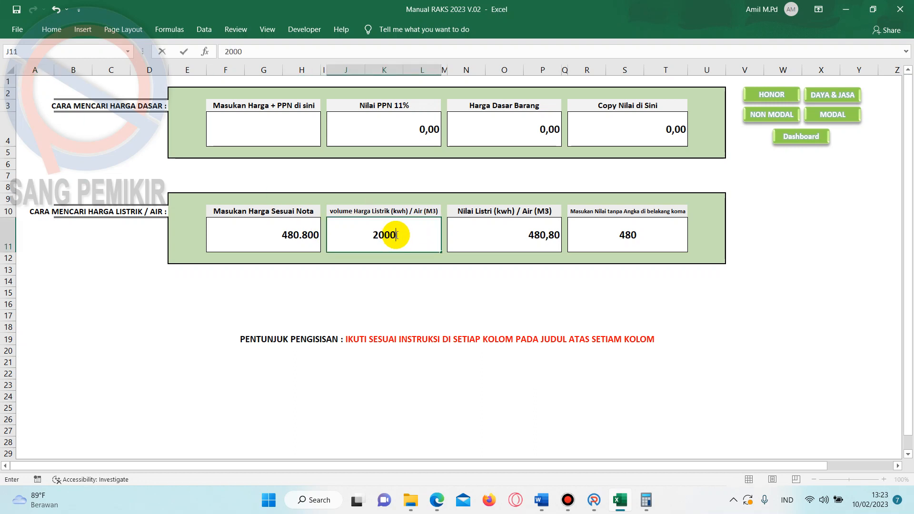
click(354, 288)
click(299, 238)
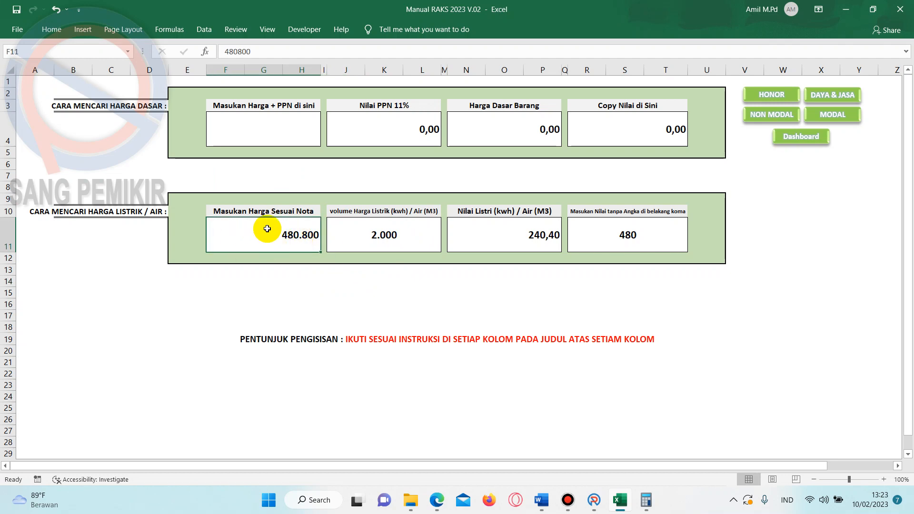
text(5)
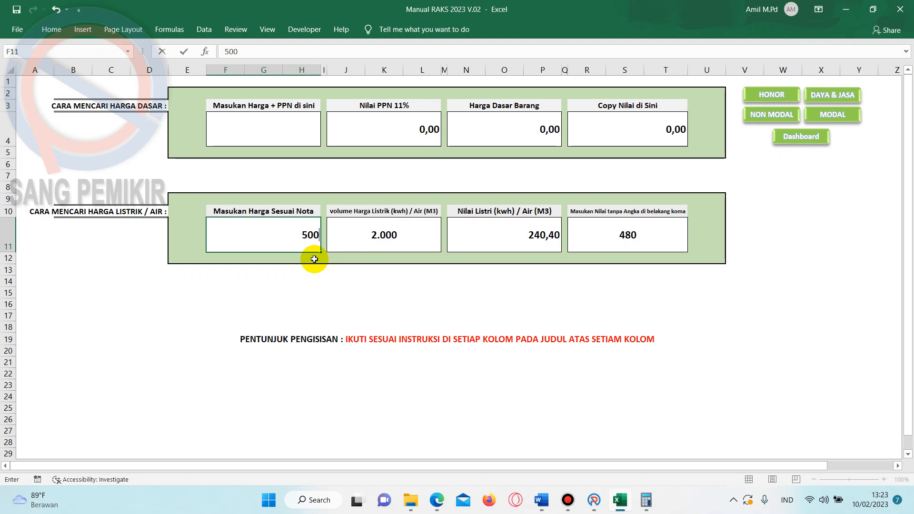
text(40)
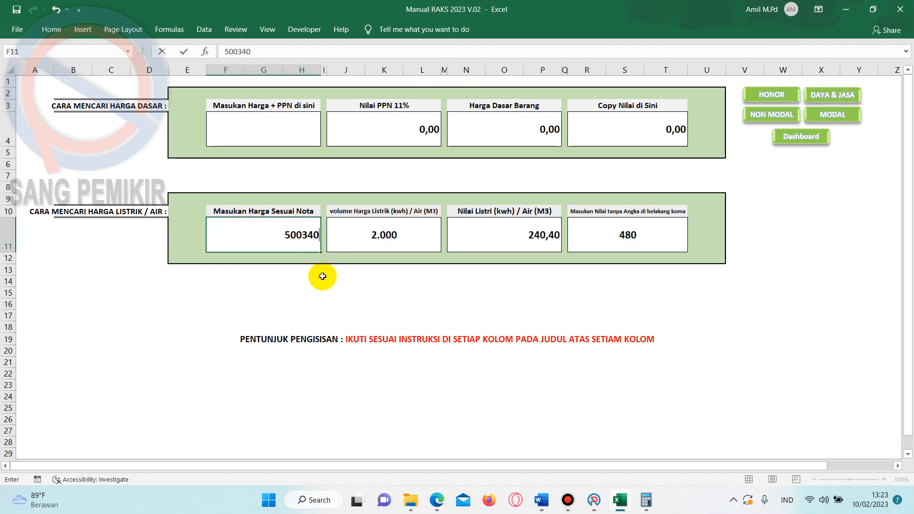
click(323, 280)
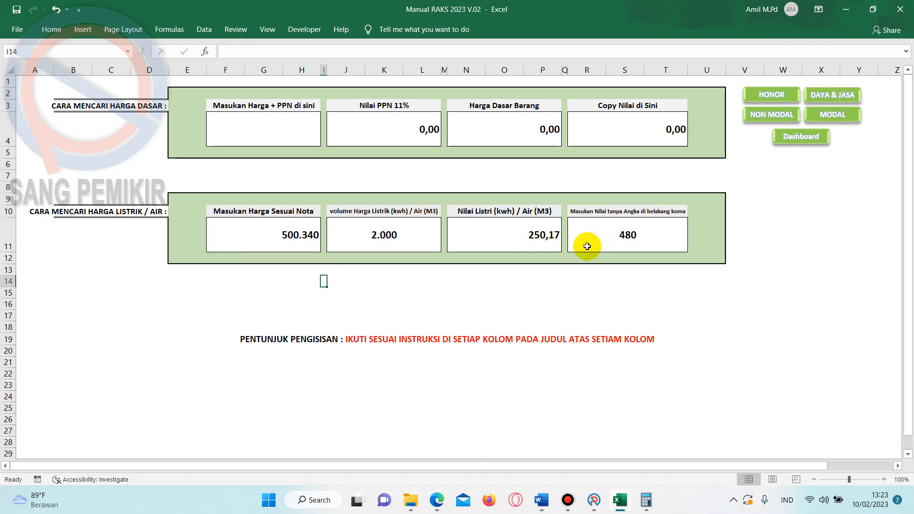
- Enter 250 as the calculator's value without decimals in the electricity/water section
click(612, 234)
text(2)
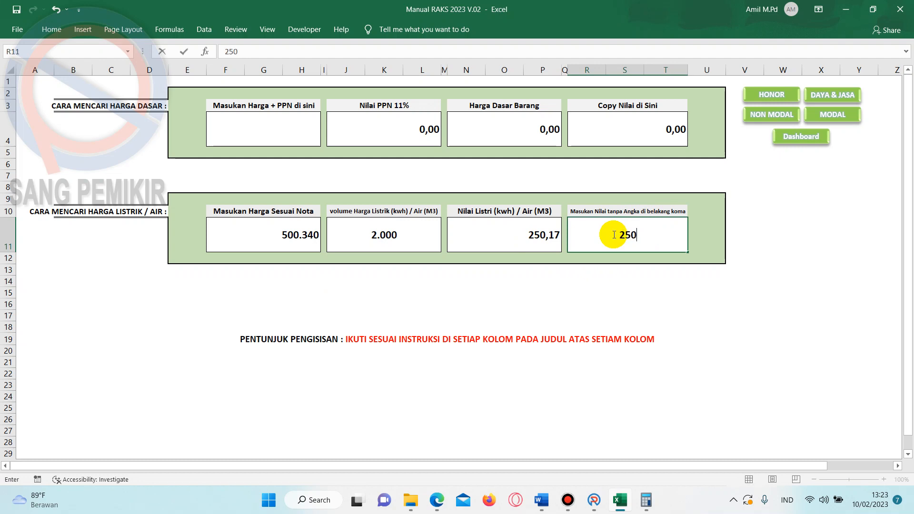
text(50)
key(Return)
- Copy the whole number 250 from the calculator's value without decimals and leave the cell
click(626, 235)
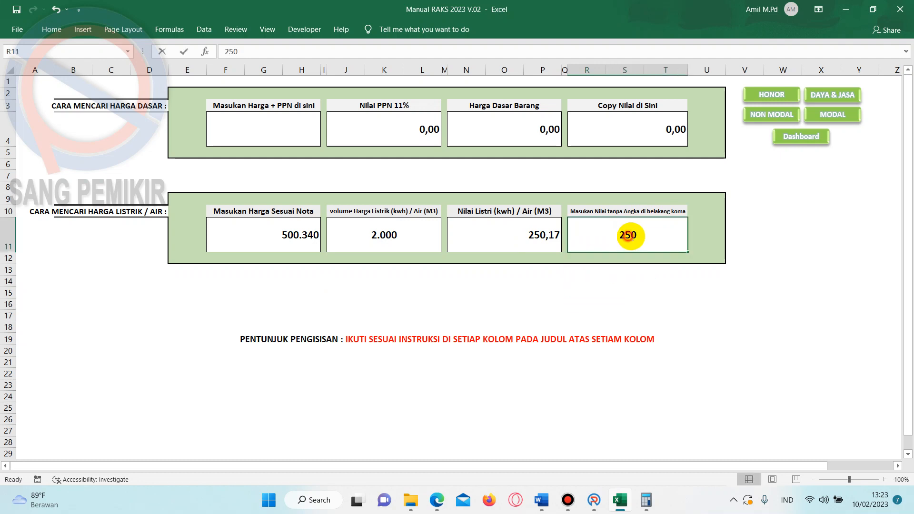
double_click(621, 235)
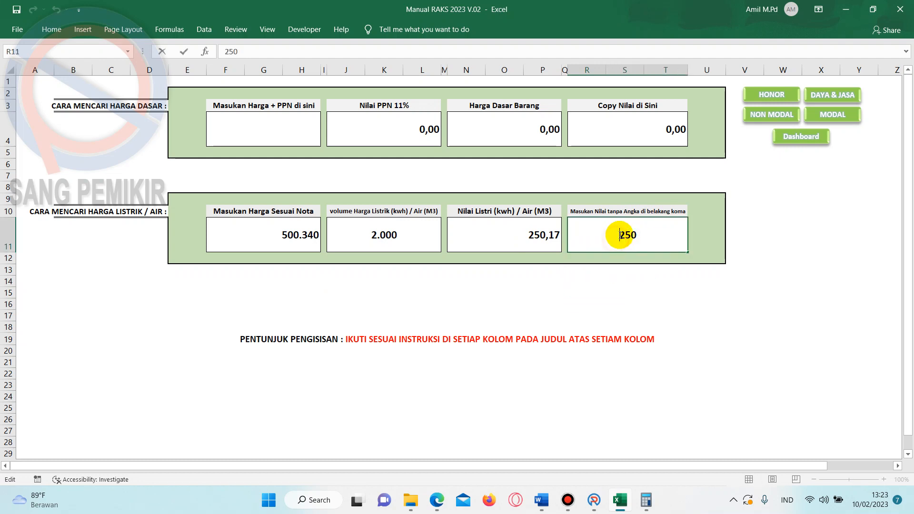
drag(624, 235, 638, 235)
right_click(628, 234)
click(647, 259)
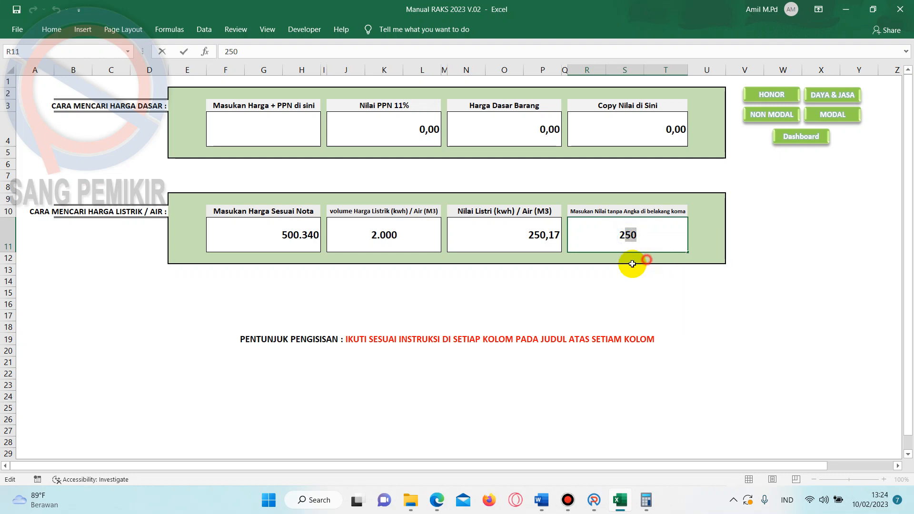
click(619, 233)
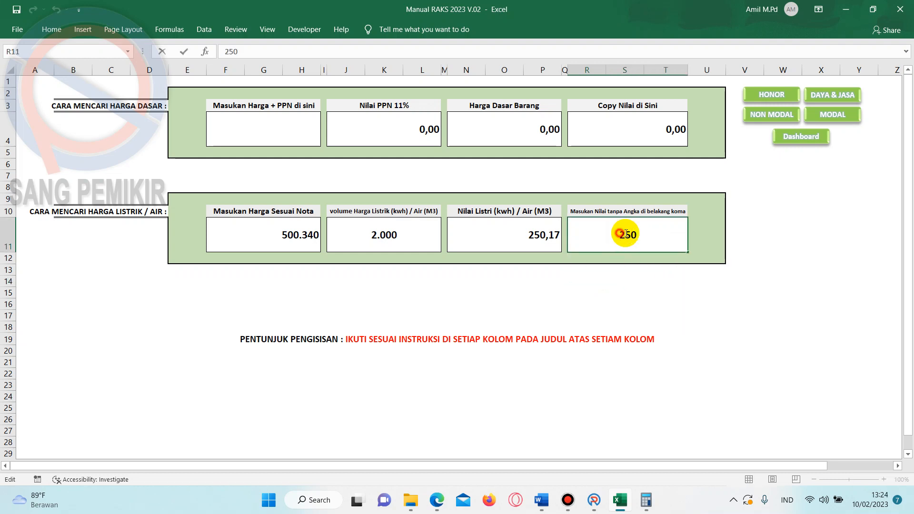
click(660, 256)
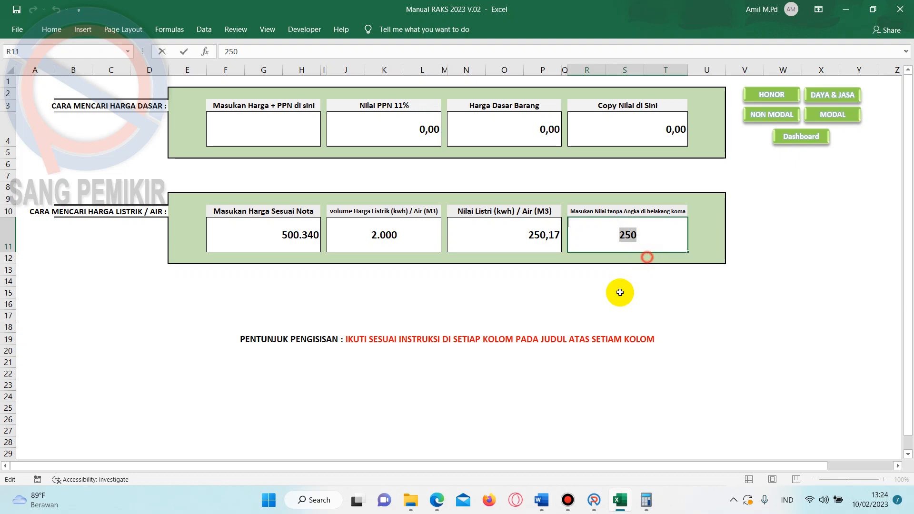
click(628, 304)
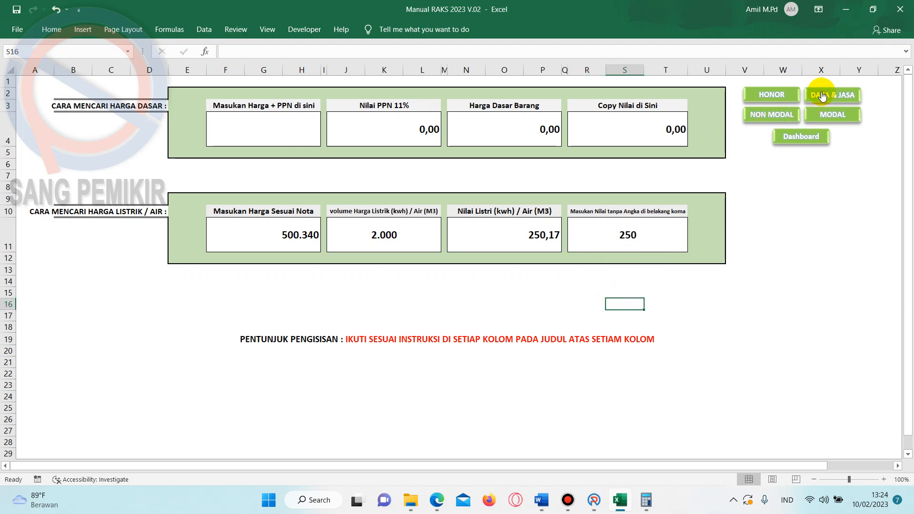
- Return to the Daya & Jasa sheet and paste the copied 250 into the Vol Satuan of D03
click(821, 94)
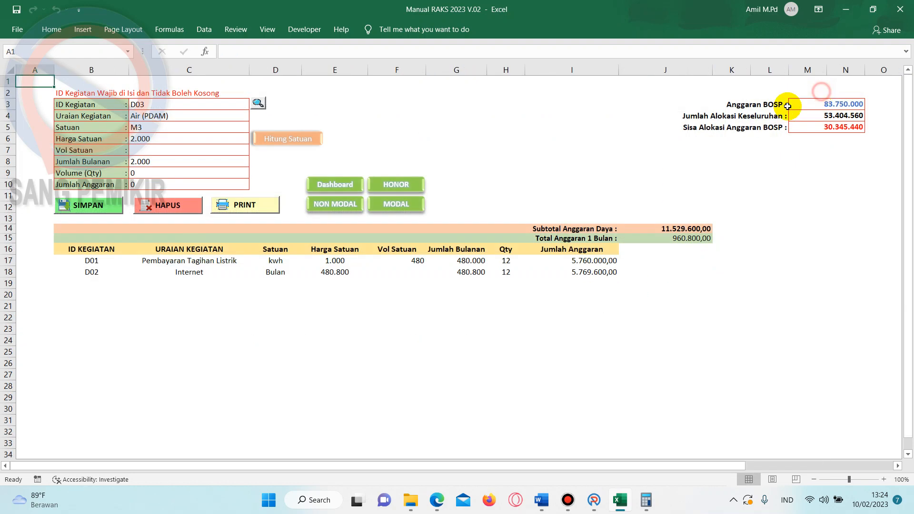
click(183, 150)
right_click(184, 150)
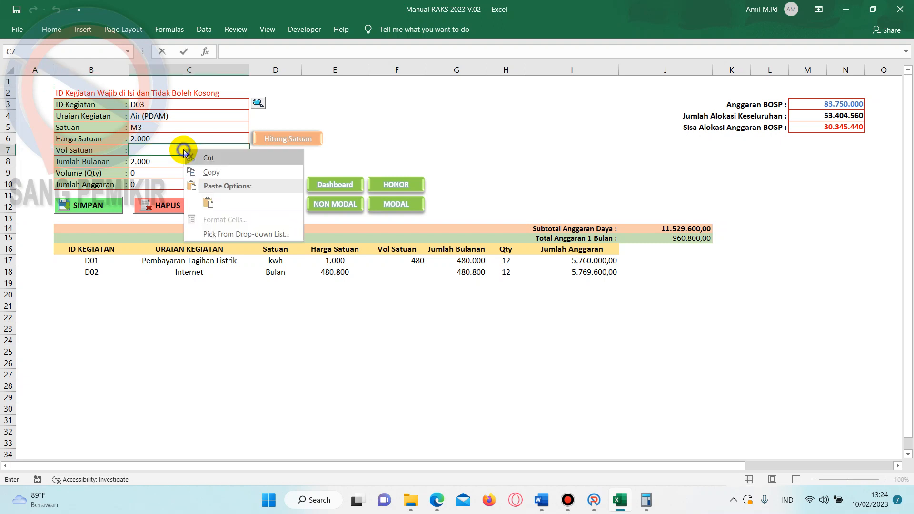
- Complete the D03 Air (PDAM) entry with Vol Satuan 250 and Volume (Qty) 12, and save it to the budget table
click(211, 200)
click(242, 339)
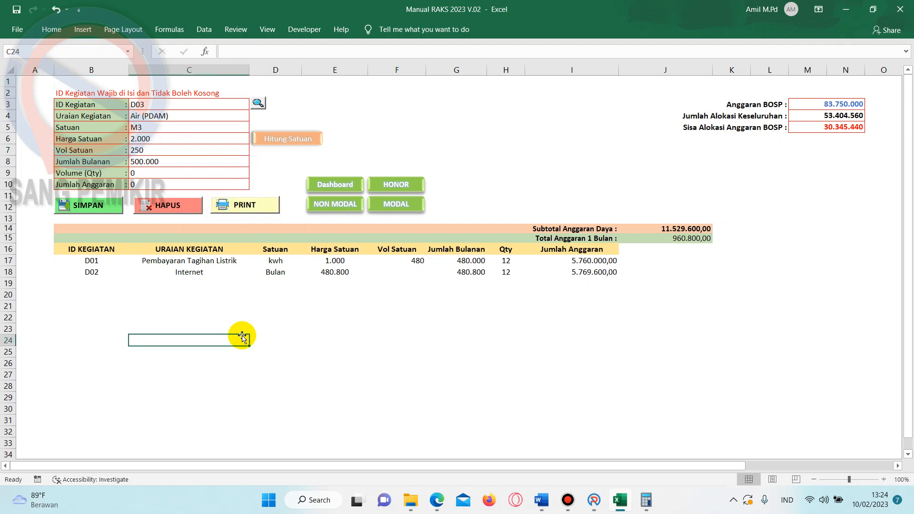
click(242, 175)
click(255, 172)
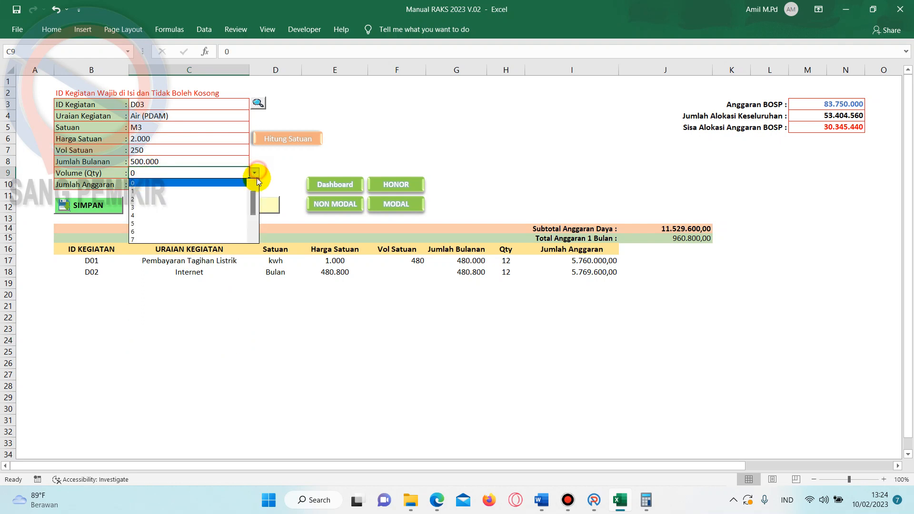
scroll(253, 231, down, 2)
click(240, 236)
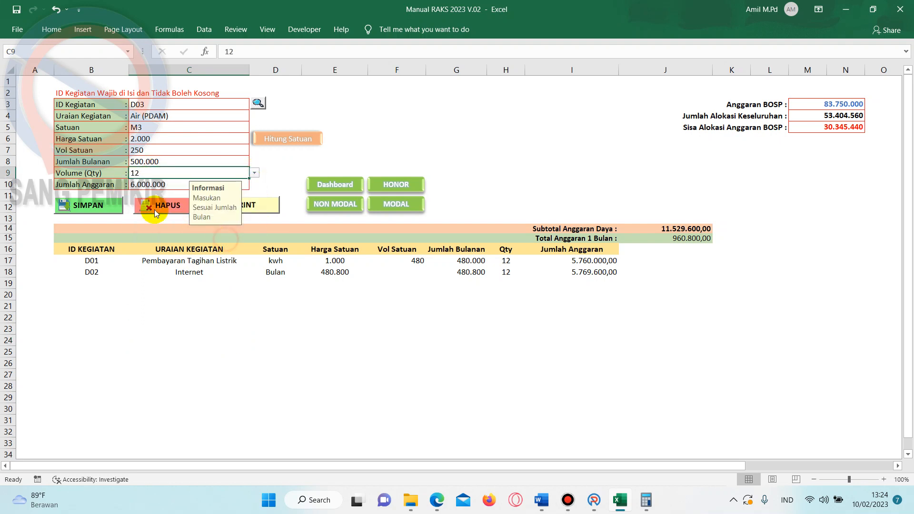
click(100, 209)
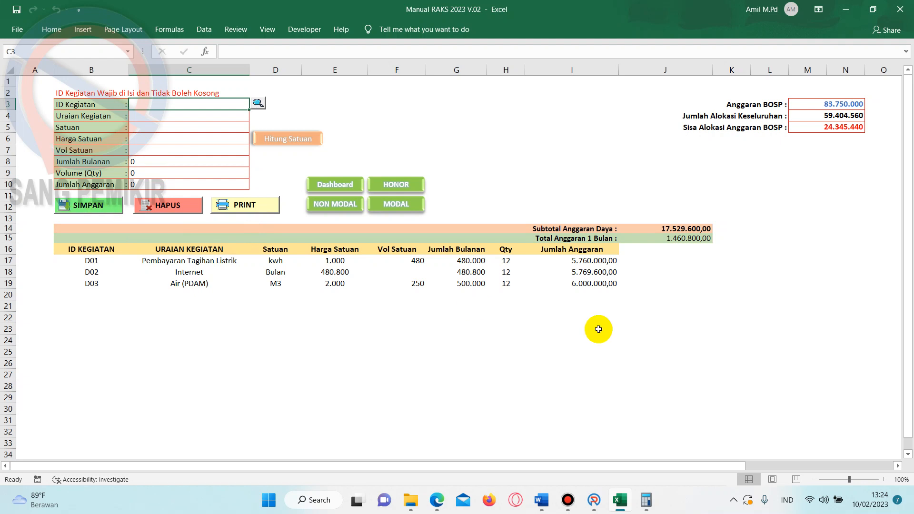
click(597, 306)
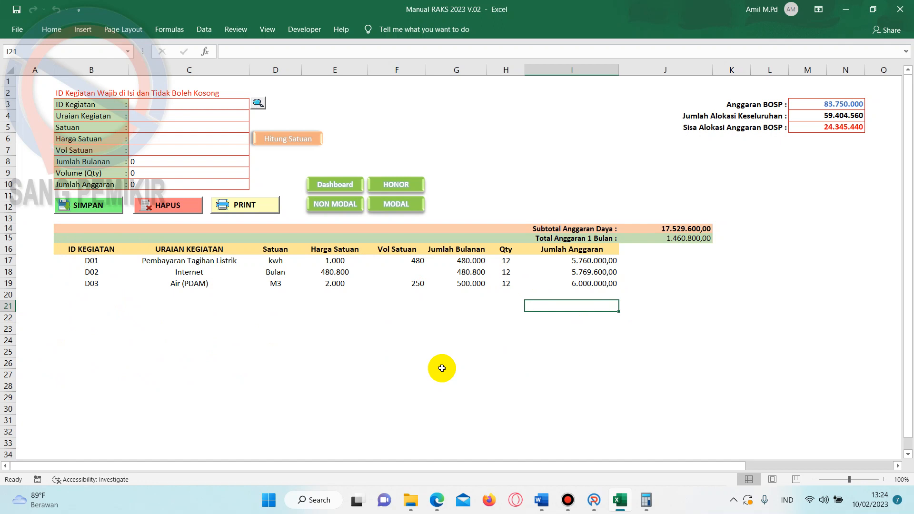
- Preview the printout of the utilities budget table, zoom in on its rows, and close the preview
click(242, 210)
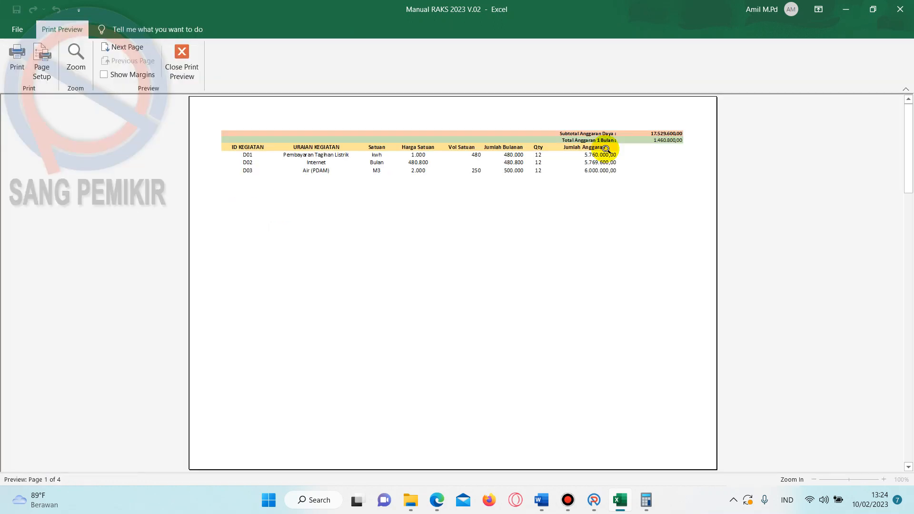
click(463, 180)
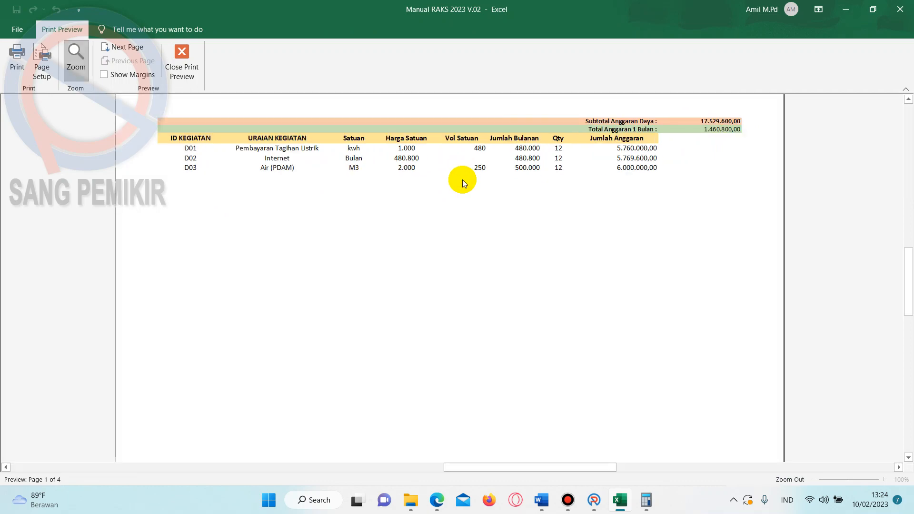
click(195, 68)
click(466, 328)
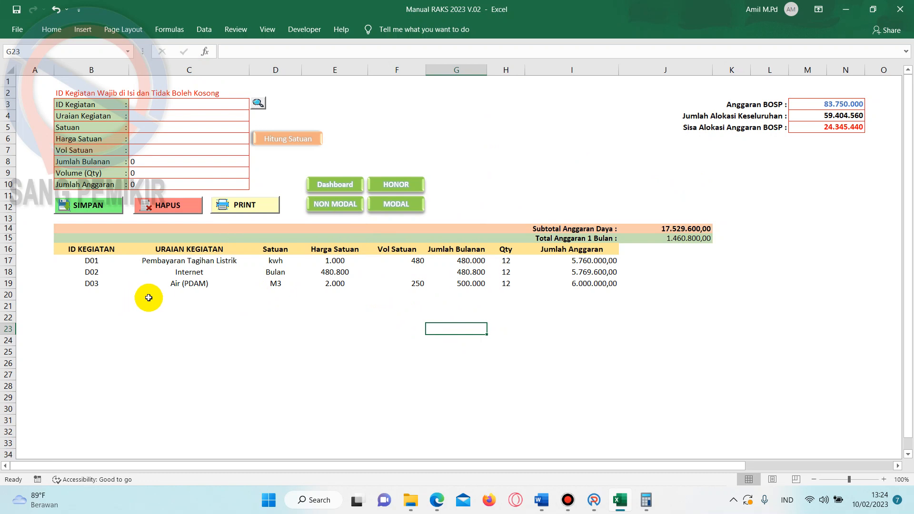
click(183, 295)
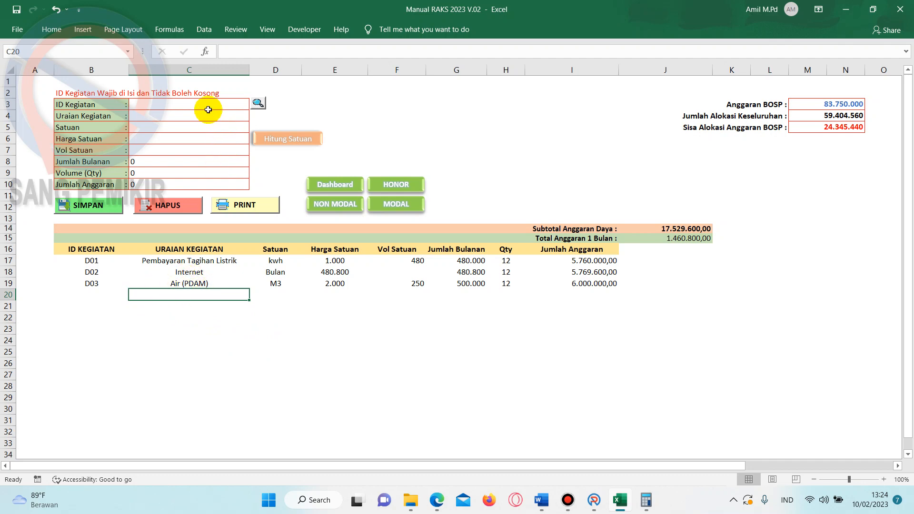
- Go to the NON MODAL budget form with the empty item table
click(335, 204)
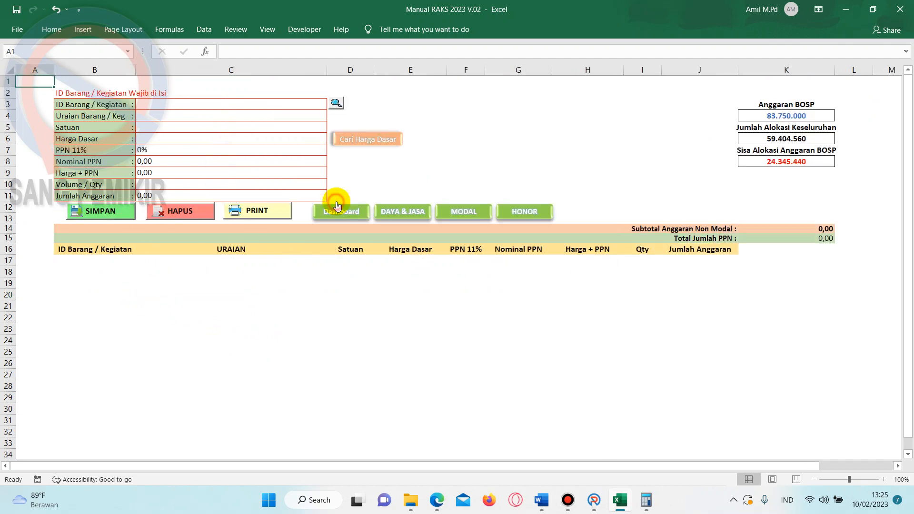
click(96, 260)
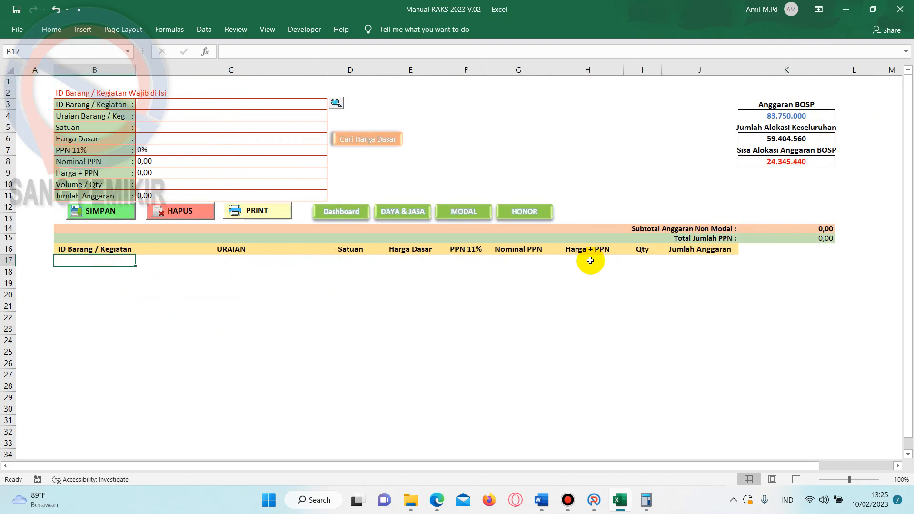
click(237, 286)
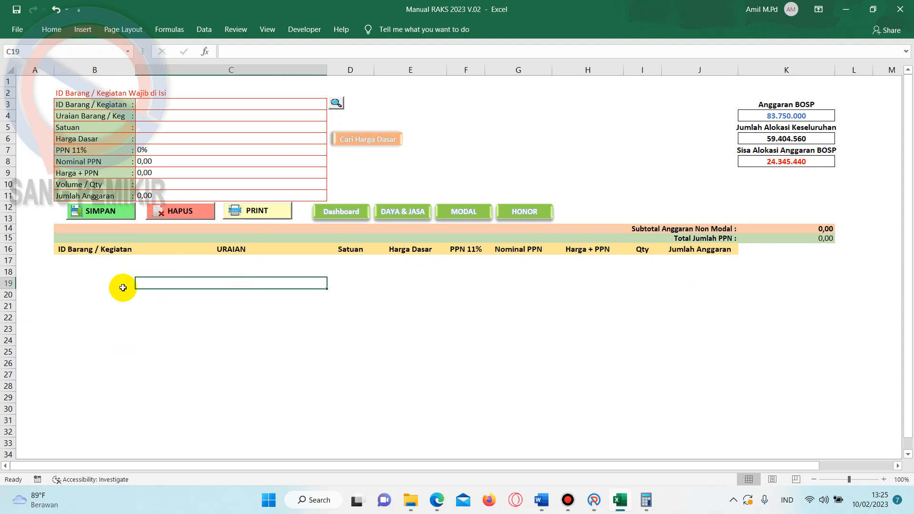
drag(100, 272, 96, 265)
click(118, 302)
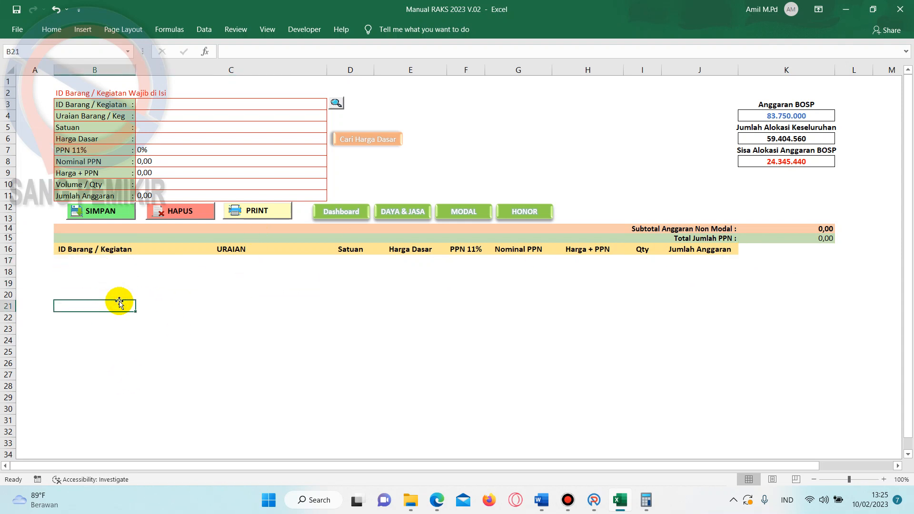
click(114, 261)
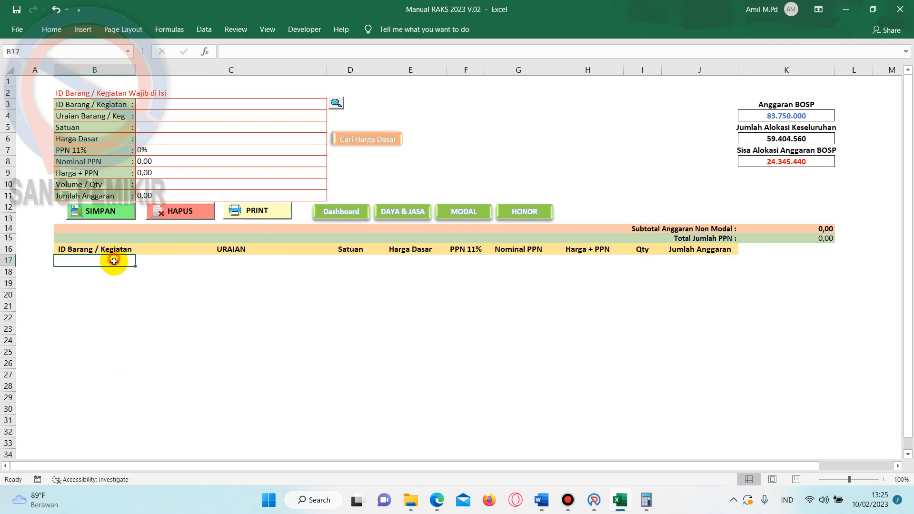
- Enter B001 as the item ID and "Buku Siswa Kurikulum Merdeka Bahasa Indo Kls VIII" as the item description
click(198, 103)
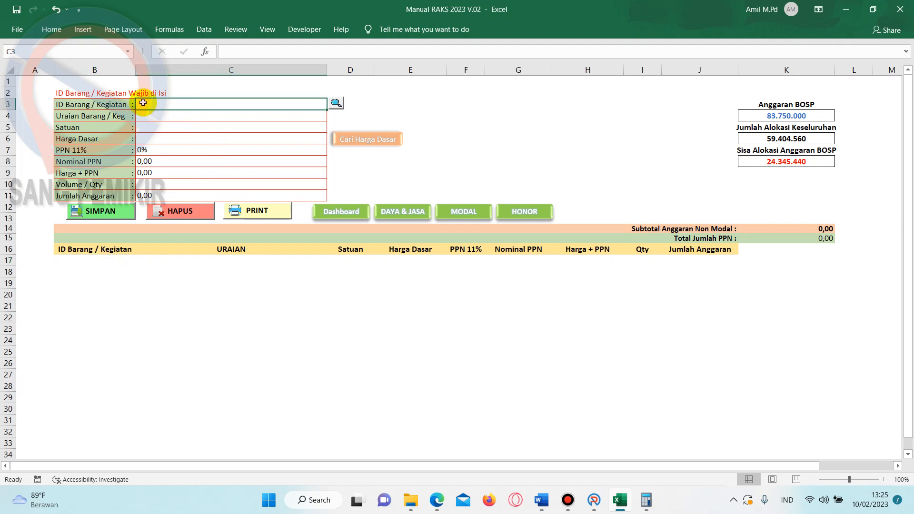
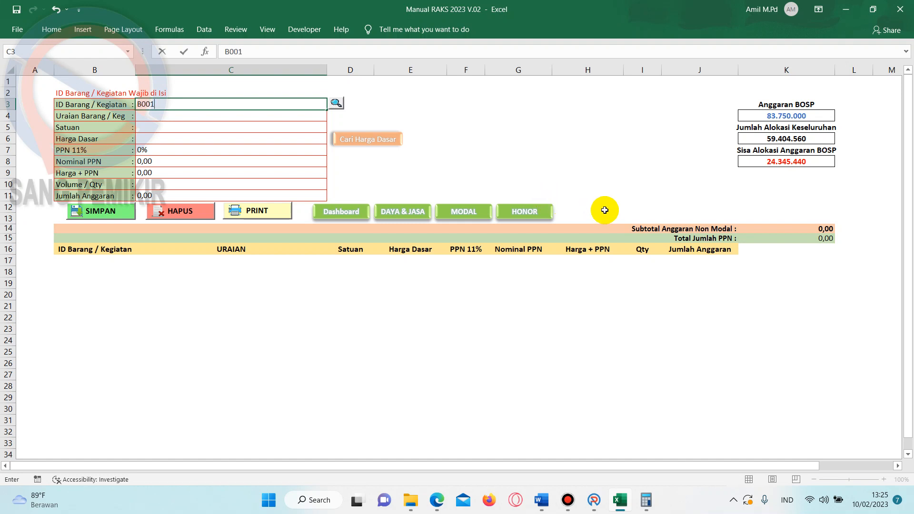
click(546, 138)
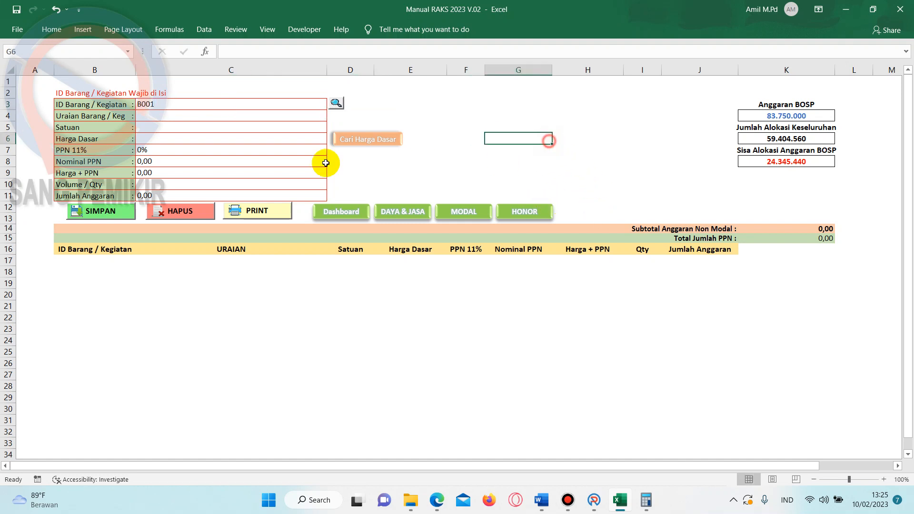
double_click(192, 114)
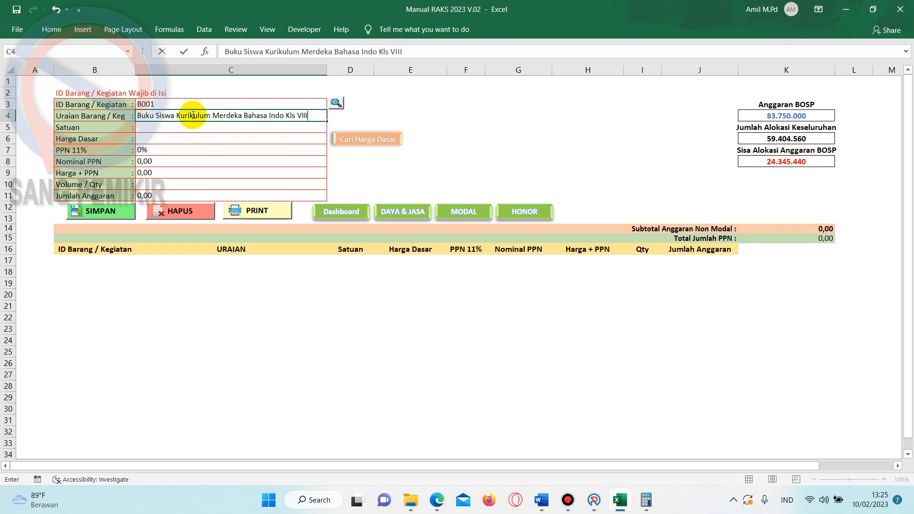
key(Return)
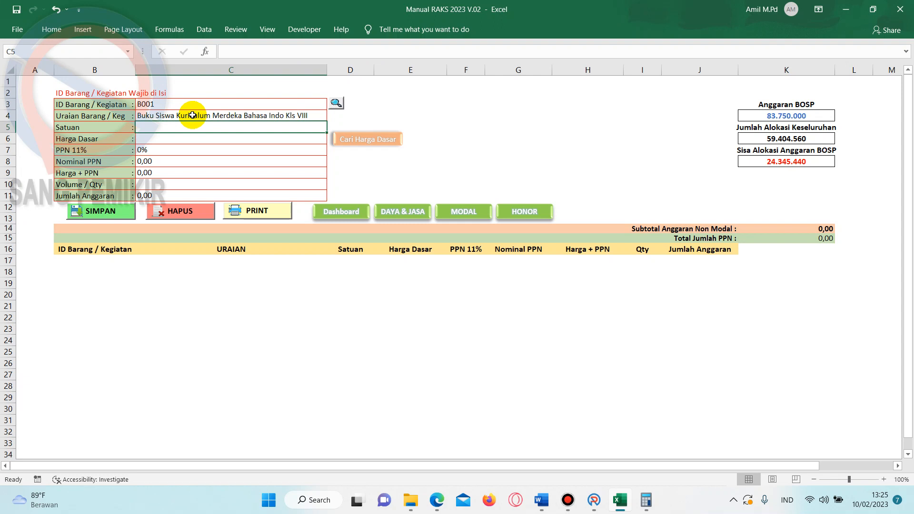
- Set the item's unit (Satuan) to Buku, replacing the autocompleted description text
text(Buku Siswa Kurikulum Merdeka Bahasa Indo Kls VIII)
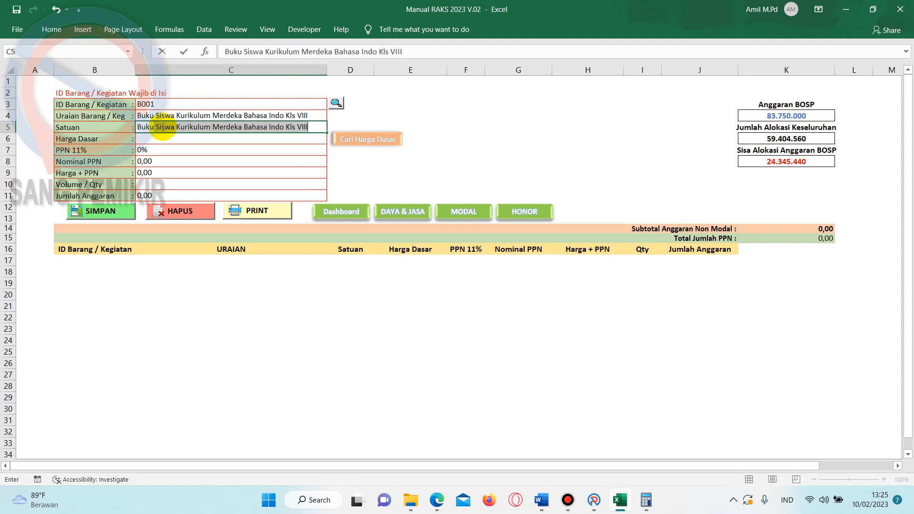
key(BackSpace)
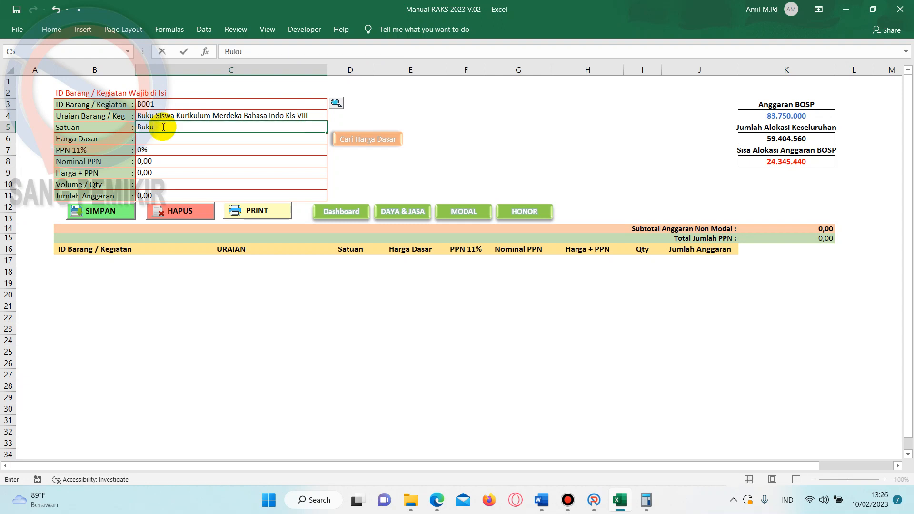
key(Return)
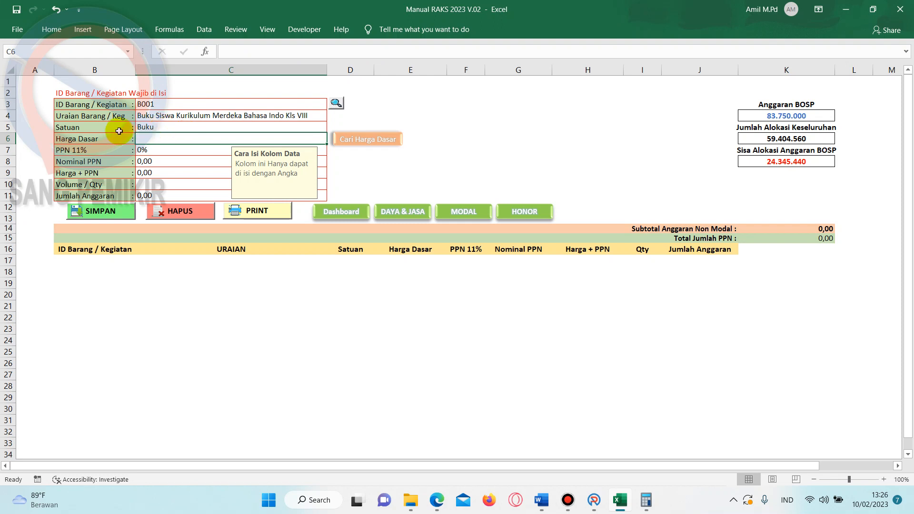
click(218, 126)
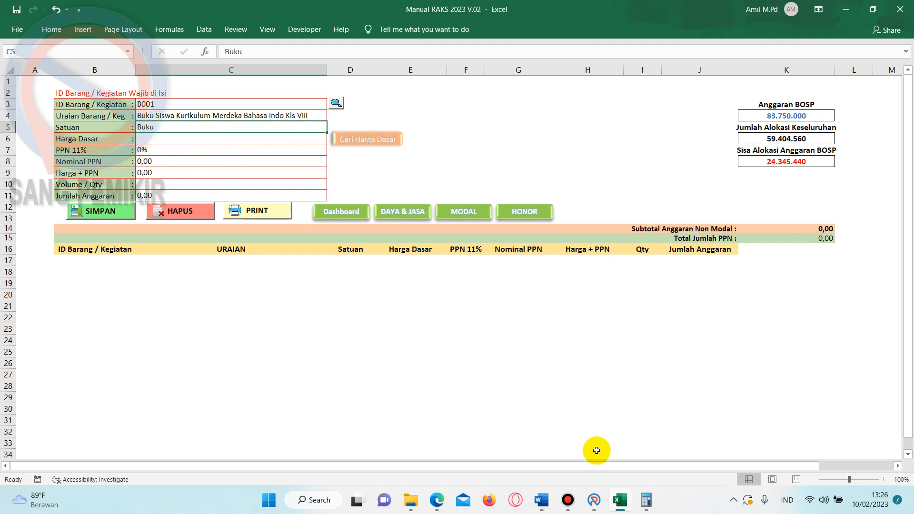
click(593, 500)
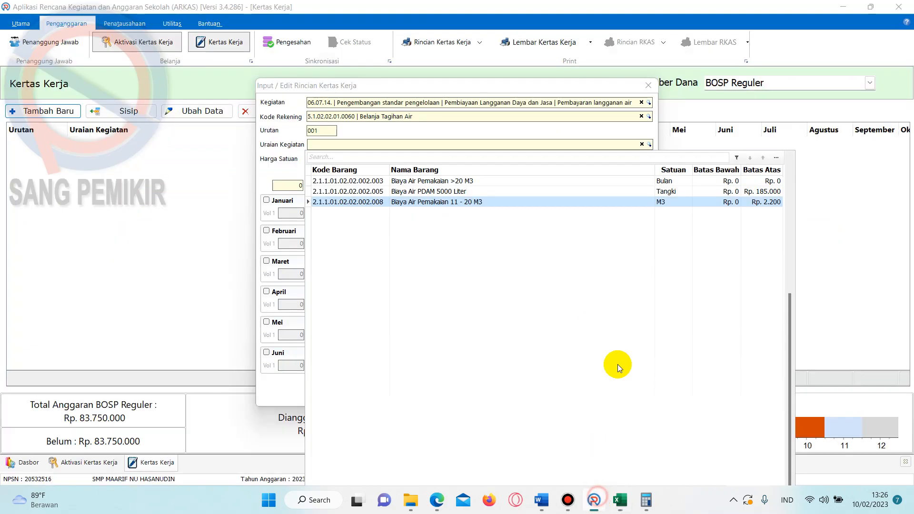
click(372, 234)
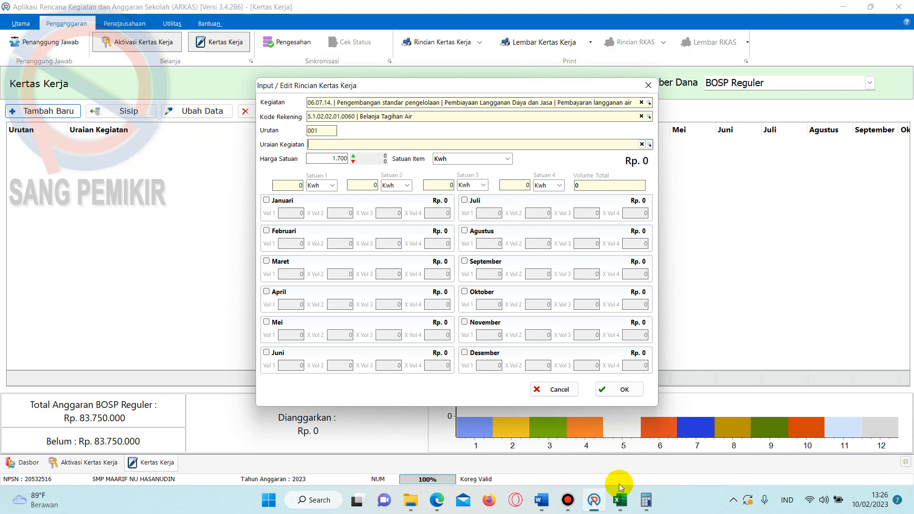
click(620, 498)
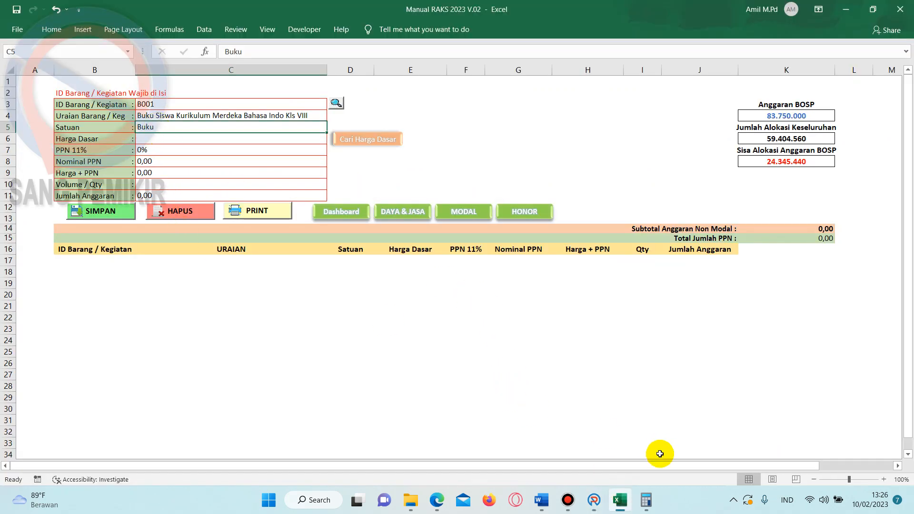
- Switch to Edge and look up the Bahasa Indonesia untuk SMP Kelas VIII row in the HET book price decree PDF
click(436, 498)
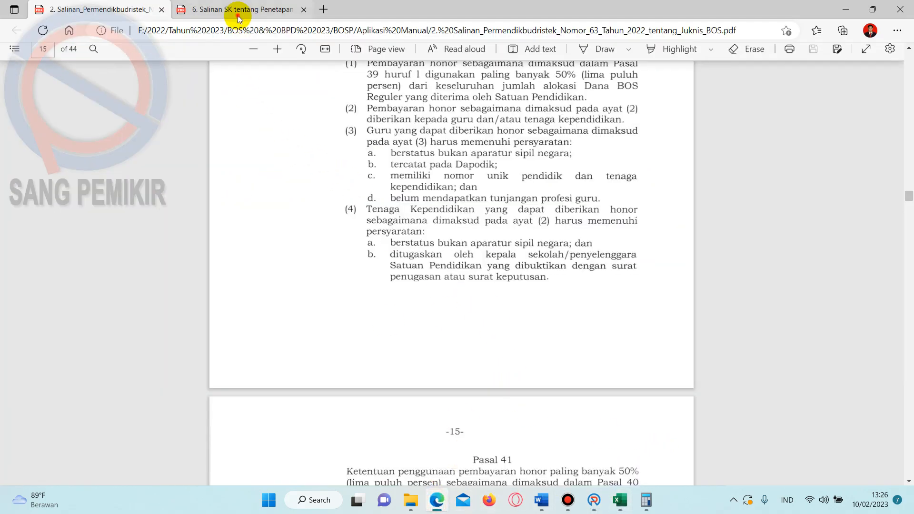
click(238, 19)
scroll(466, 242, down, 3)
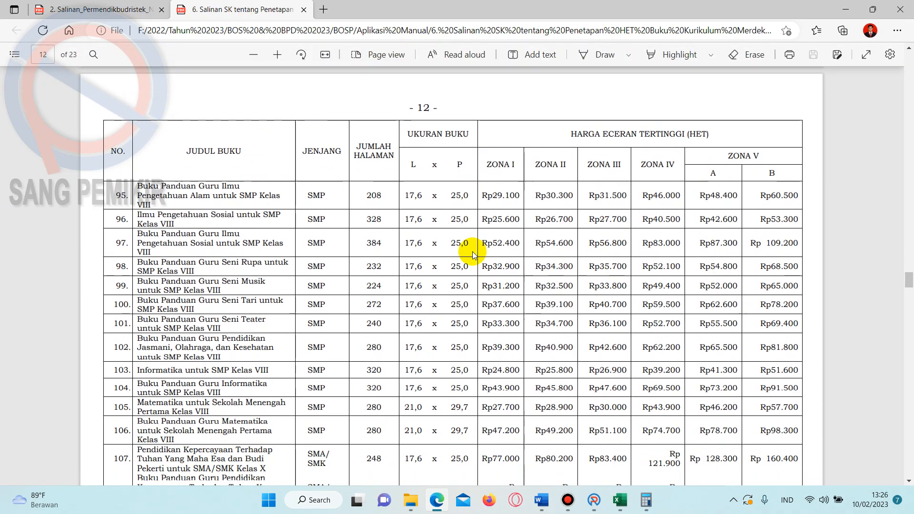
scroll(472, 252, up, 15)
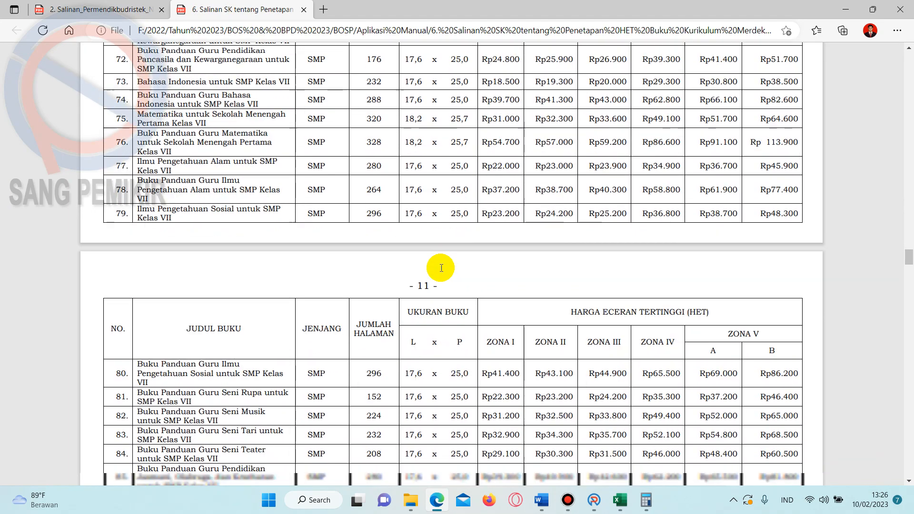
scroll(441, 268, down, 8)
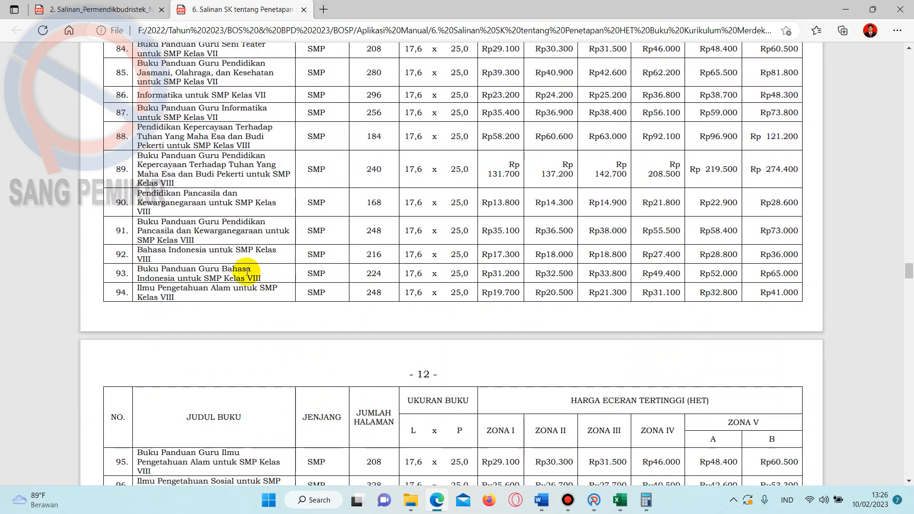
scroll(224, 258, up, 4)
scroll(198, 198, up, 3)
scroll(229, 255, down, 8)
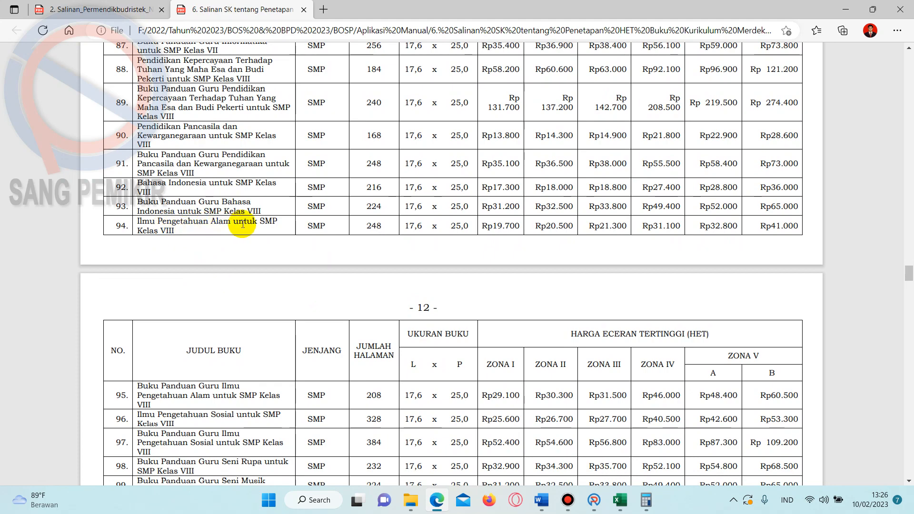
scroll(224, 213, up, 7)
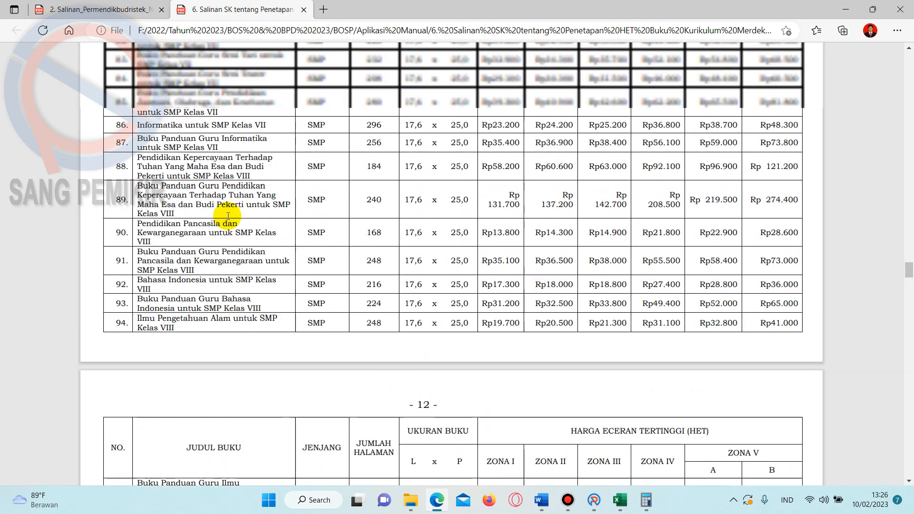
scroll(228, 216, up, 3)
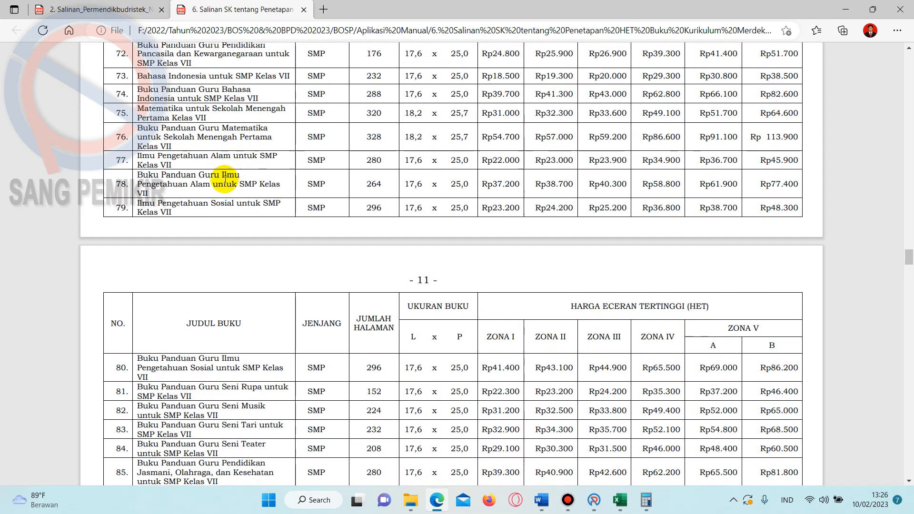
scroll(242, 192, down, 7)
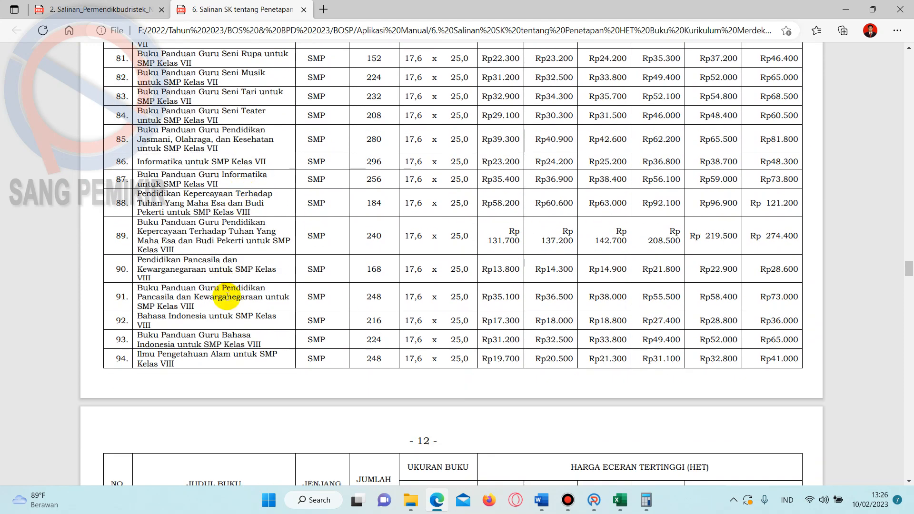
drag(139, 319, 271, 320)
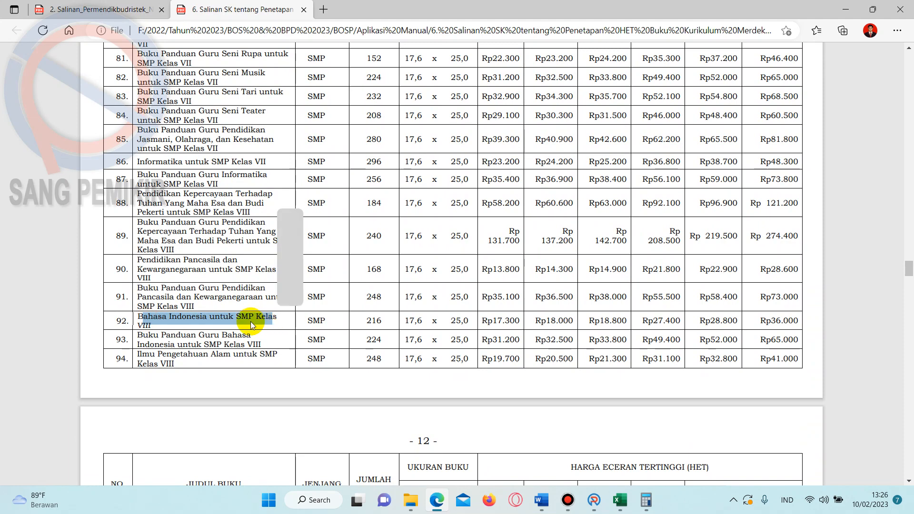
- Take the Bahasa Indonesia Kelas VIII price from the decree PDF and, back in Excel, set the item's base price (Harga Dasar) to 17300
drag(191, 324, 187, 325)
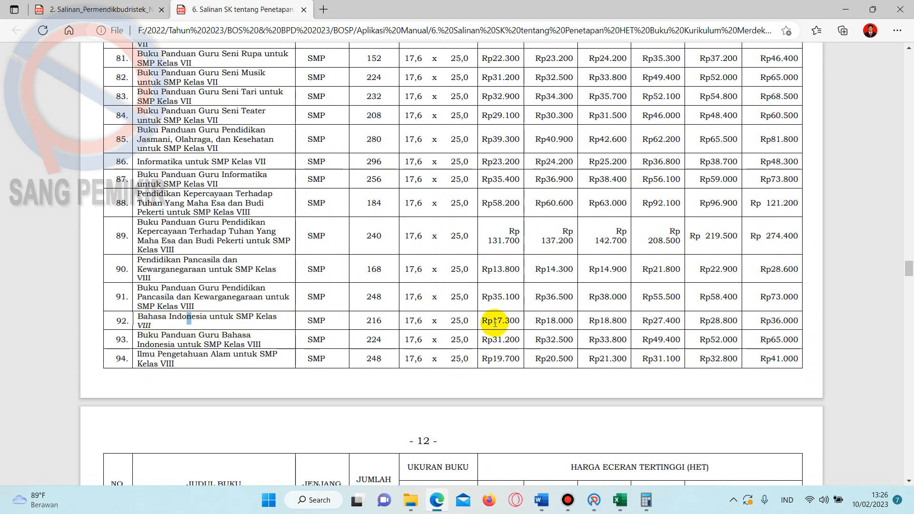
drag(494, 322, 510, 322)
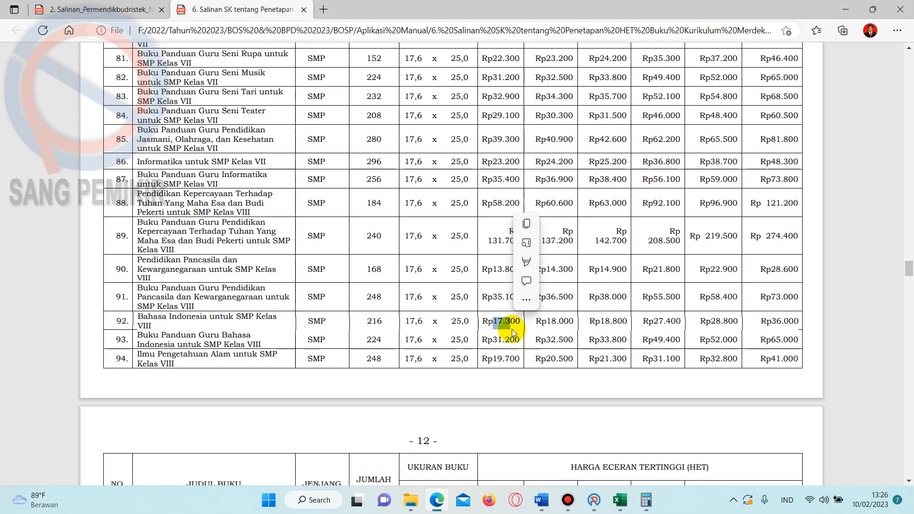
click(621, 499)
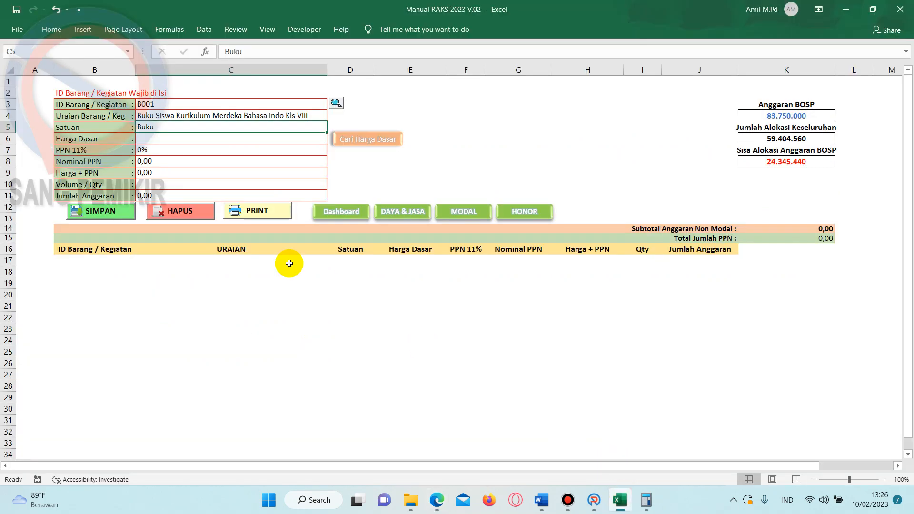
click(163, 140)
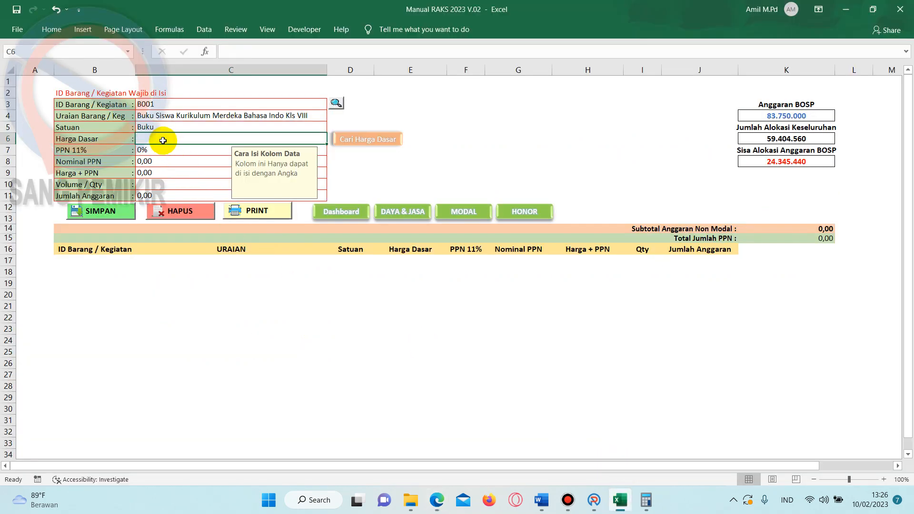
text(17300)
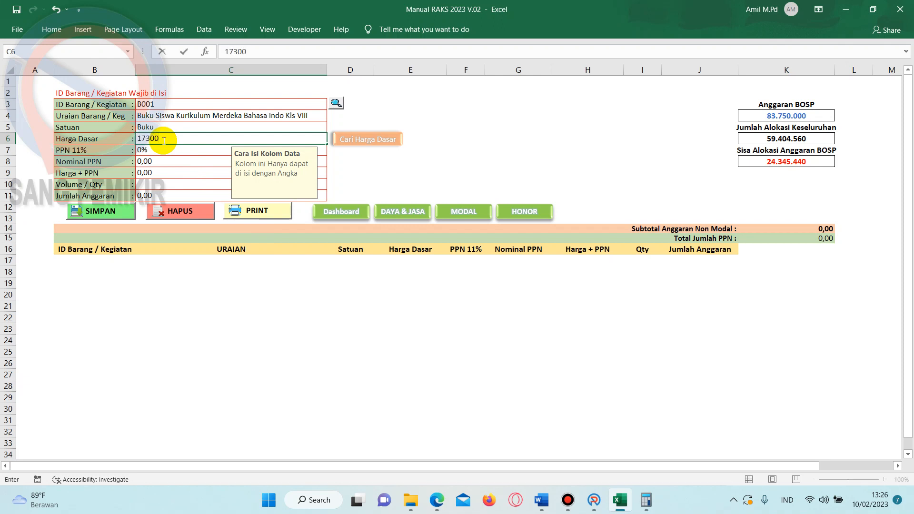
click(126, 341)
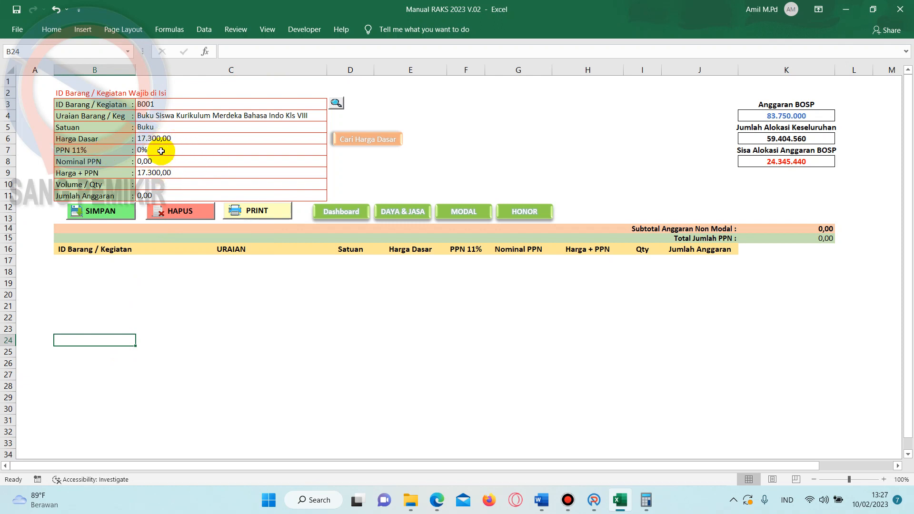
- Set the item's quantity (Volume / Qty) to 26 and save the item to the non-capital budget table
click(157, 185)
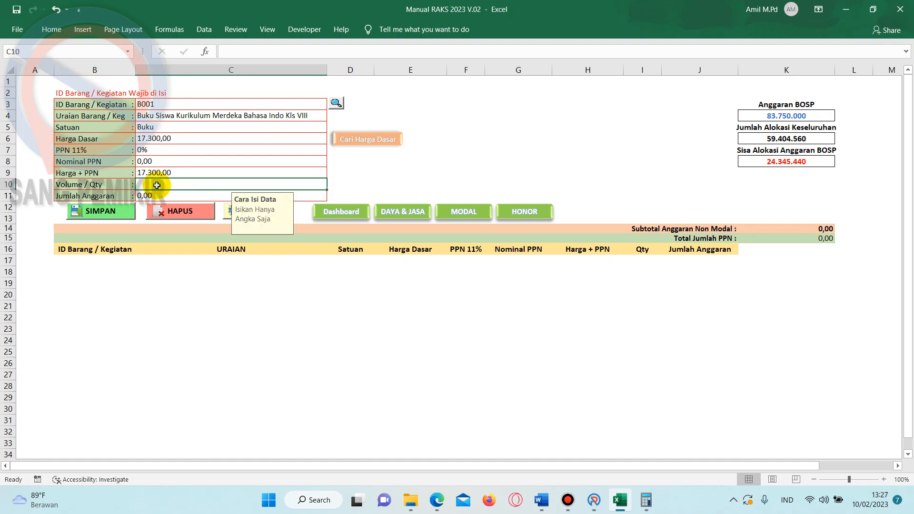
text(26)
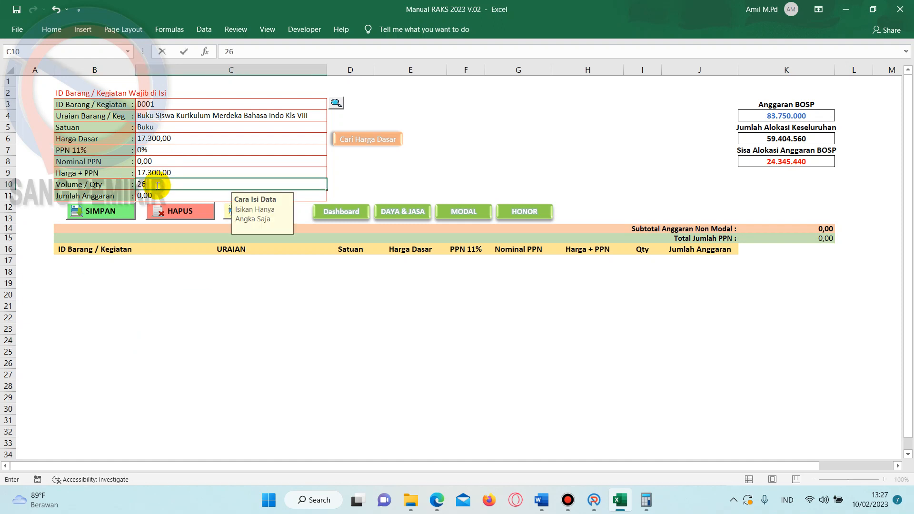
click(382, 170)
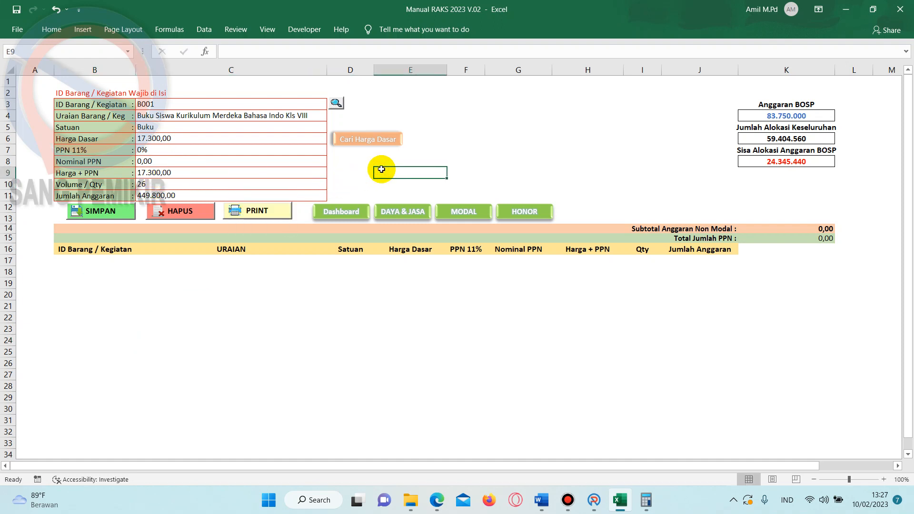
click(88, 213)
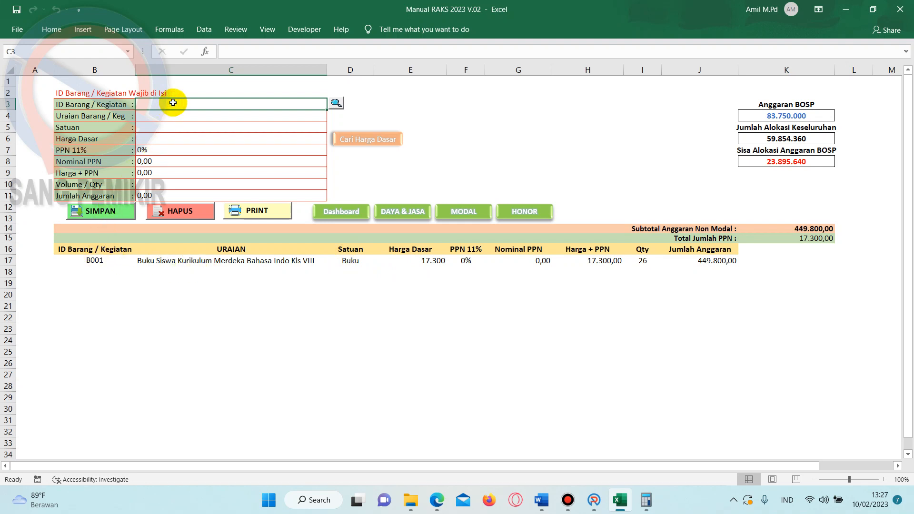
- Look up item ID B001 through the entry form, and change the ID to B002 and look that up as well
text(B001)
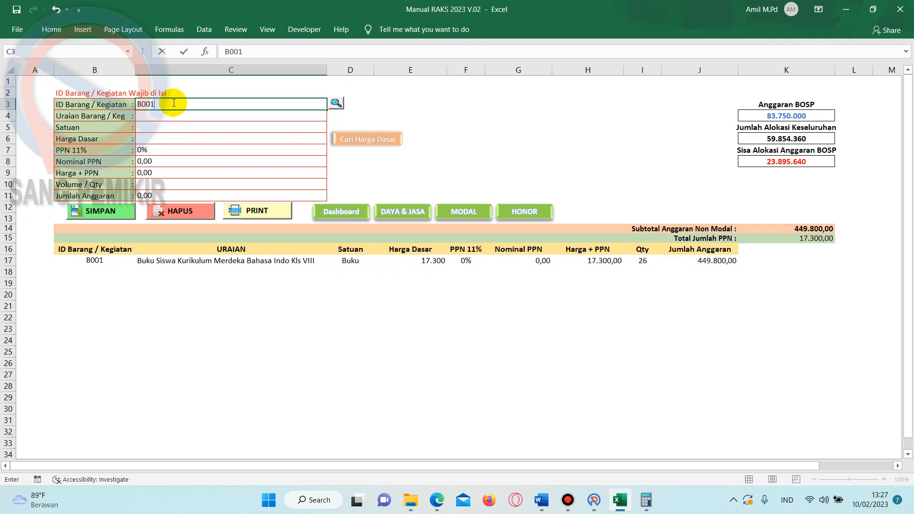
click(335, 105)
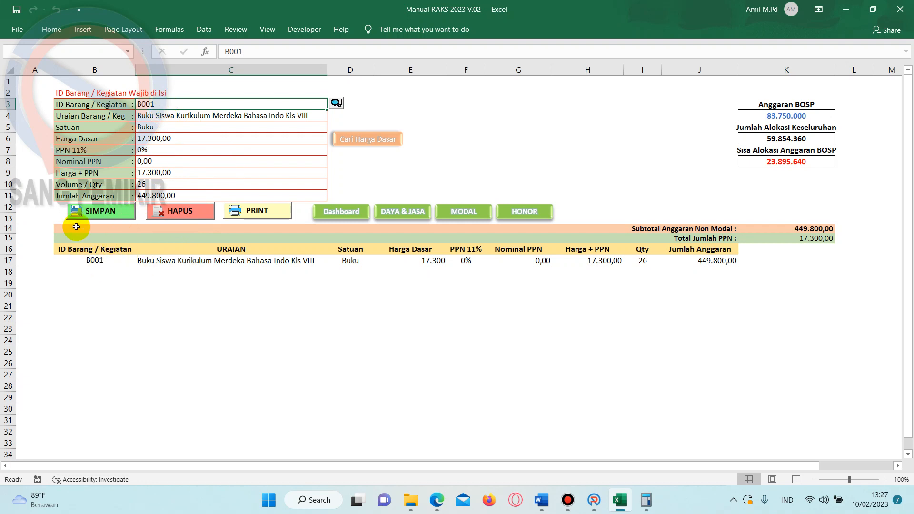
double_click(170, 104)
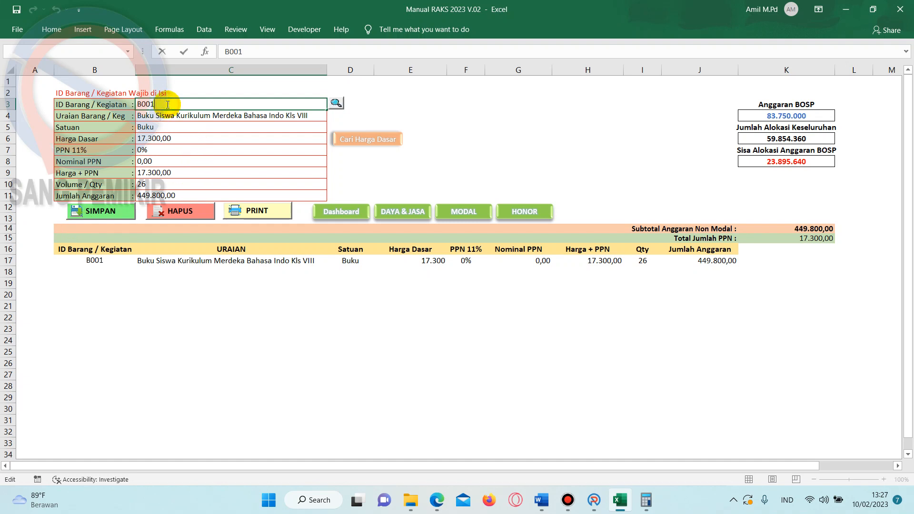
click(151, 138)
click(154, 104)
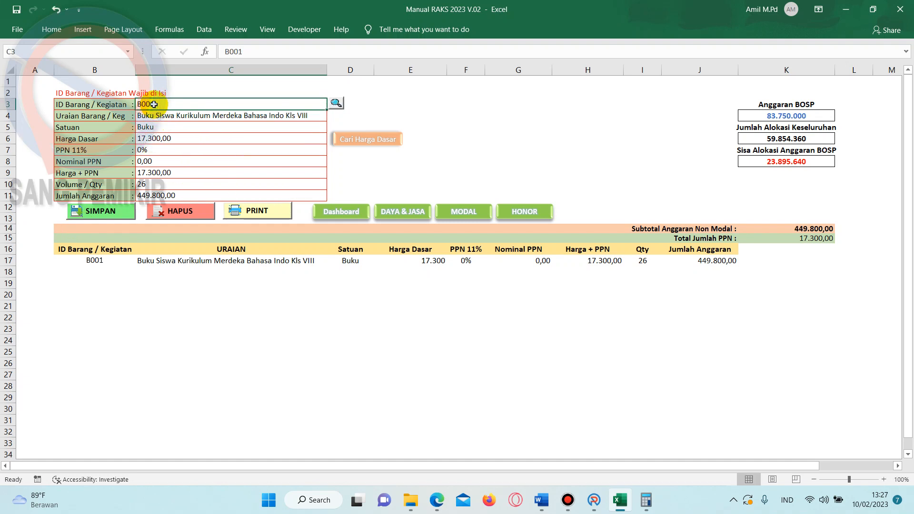
text(X)
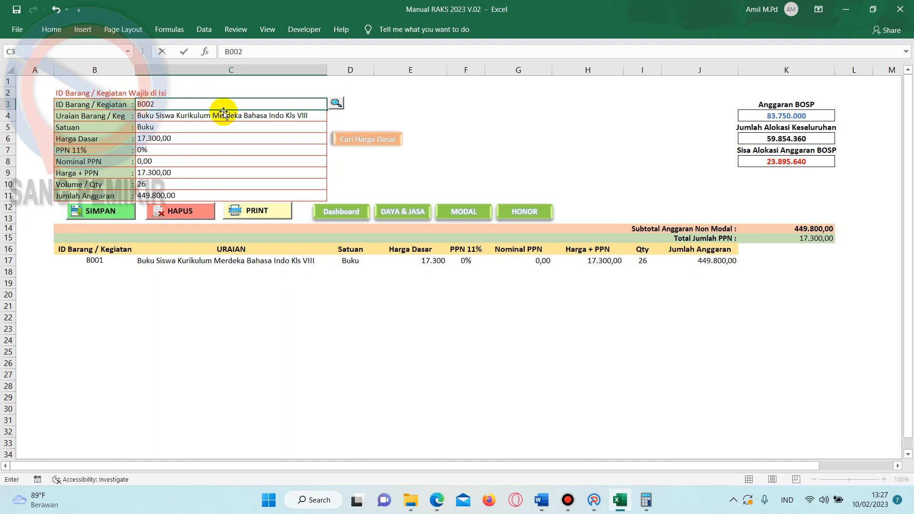
click(336, 103)
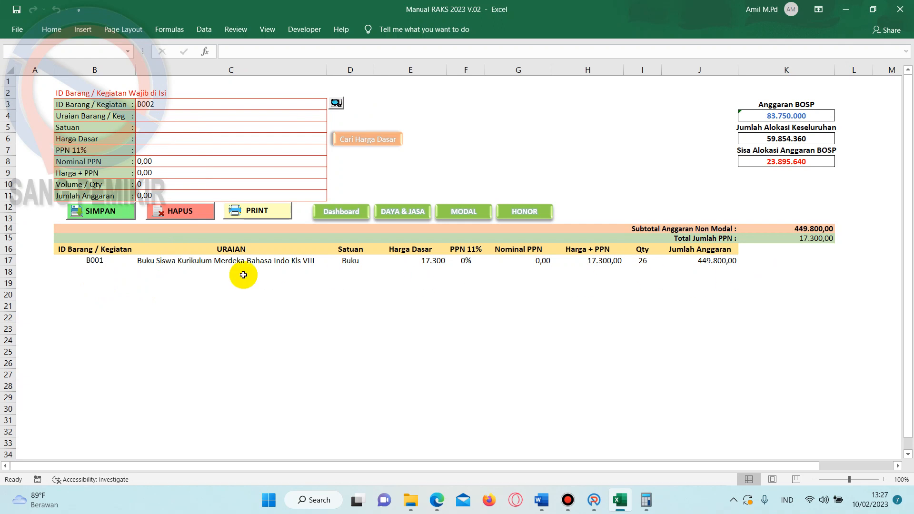
- Set the item ID back to B001 and load its saved record into the entry form
click(161, 103)
double_click(161, 104)
text(1)
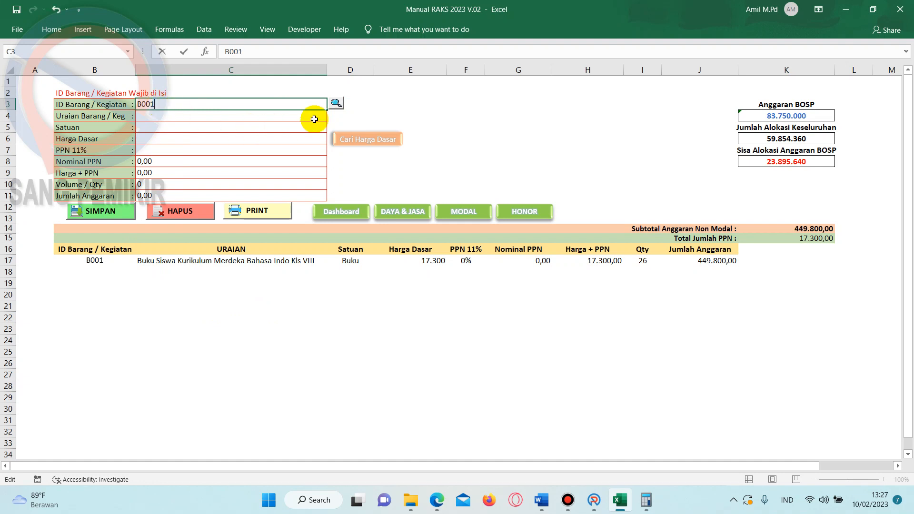
click(410, 102)
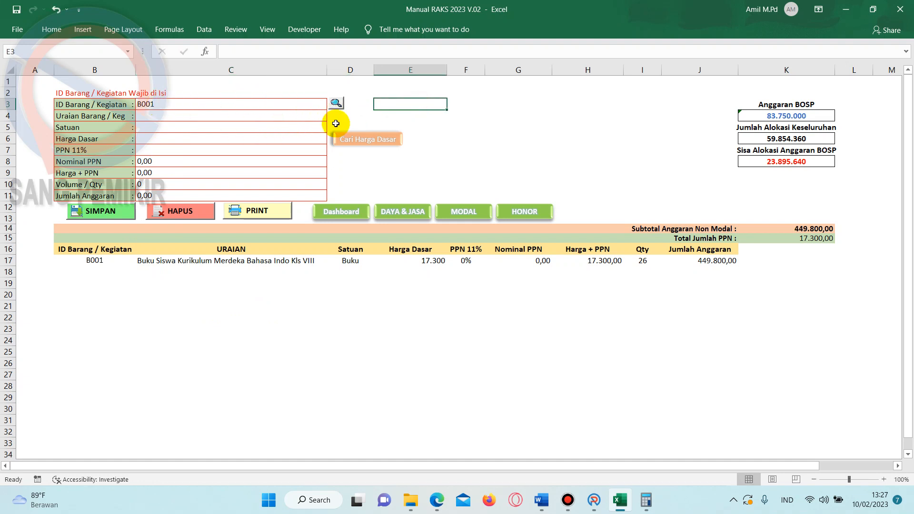
click(336, 103)
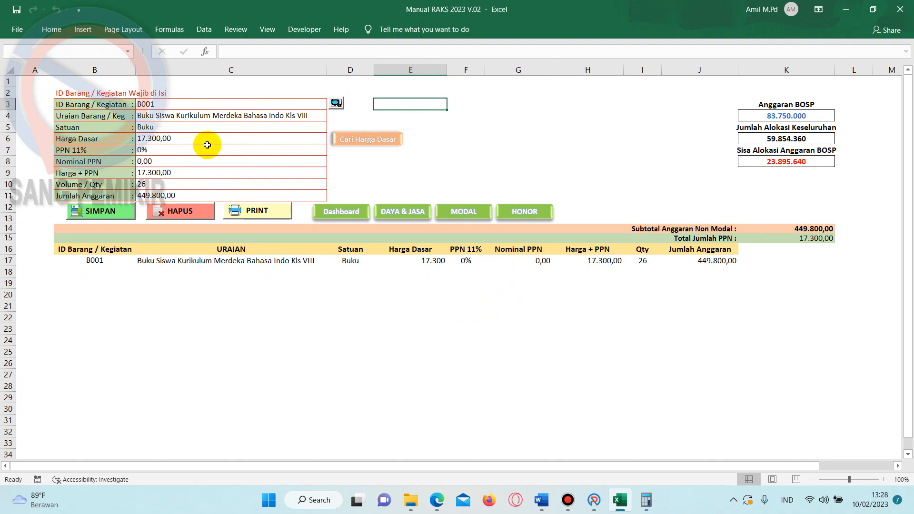
- Change the loaded record's item ID to B002 and its description to "Buku Siswa Kurikulum Merdeka PKN Kls VIII"
double_click(165, 102)
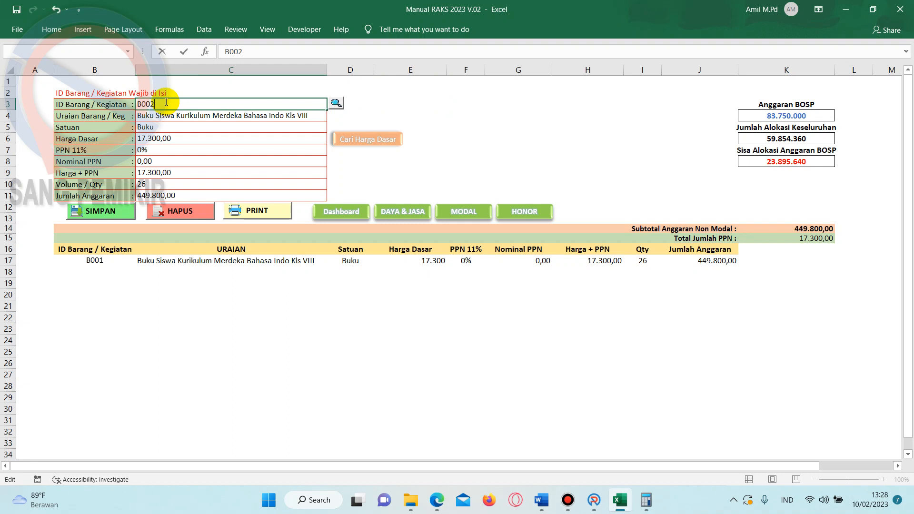
text(2)
click(490, 126)
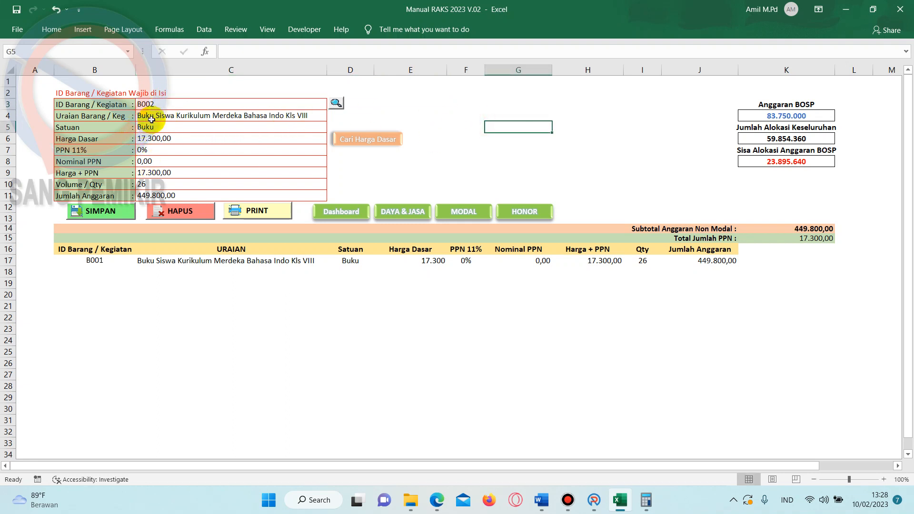
click(151, 119)
click(212, 117)
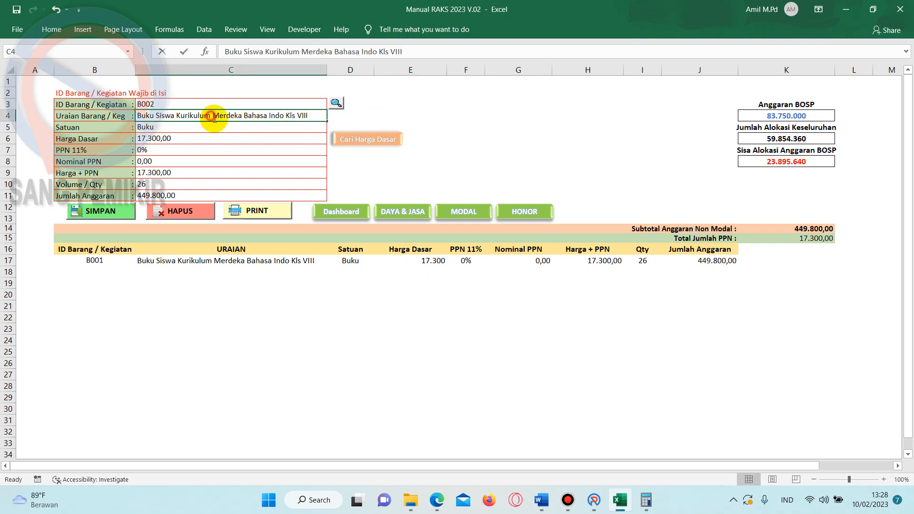
double_click(244, 116)
drag(244, 115, 285, 116)
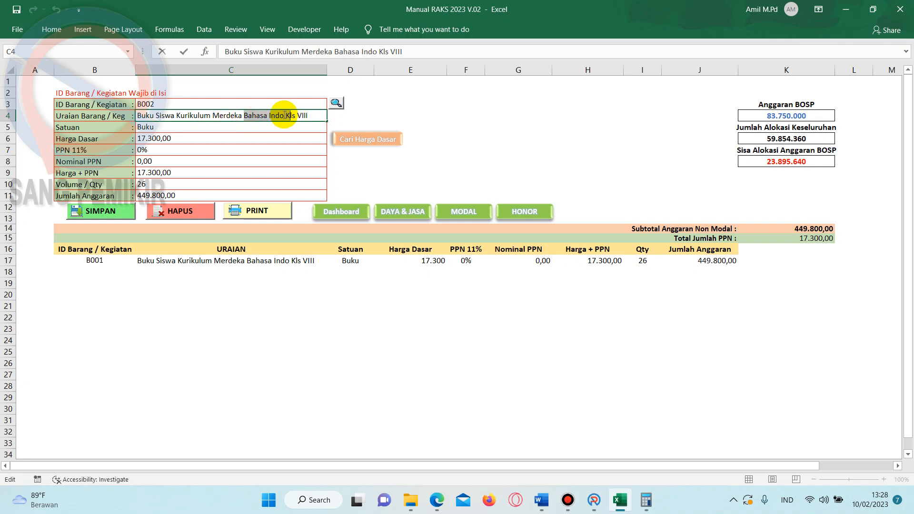
text(PKN)
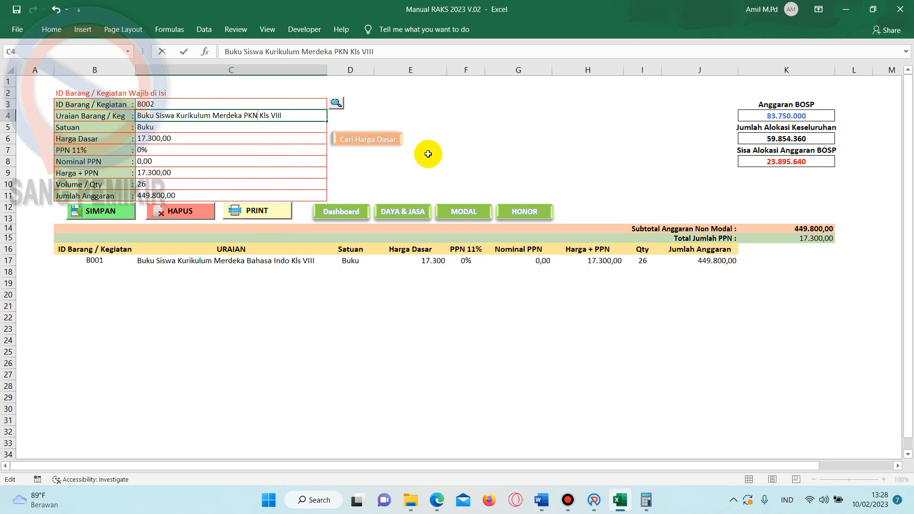
click(462, 161)
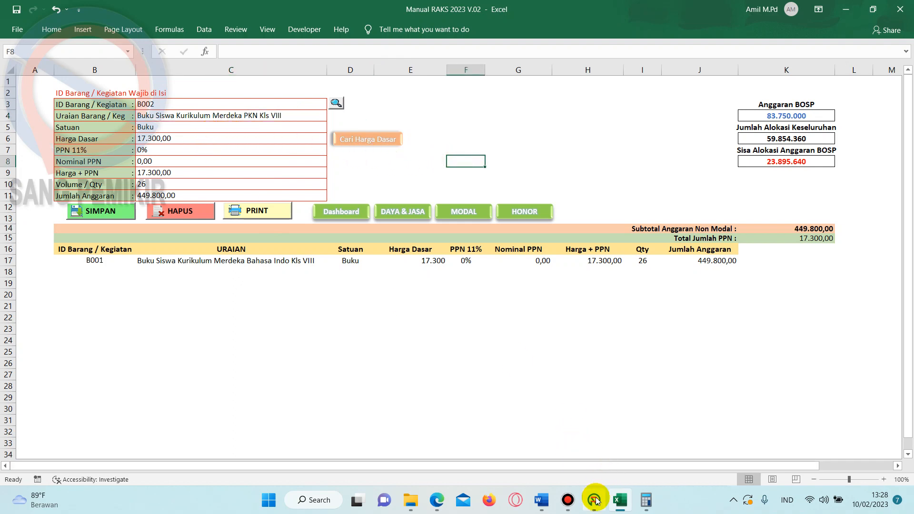
- Check the Pendidikan Pancasila dan Kewarganegaraan Kelas VIII price in the Edge PDF and, back in Excel, set the base price to 13800
click(437, 500)
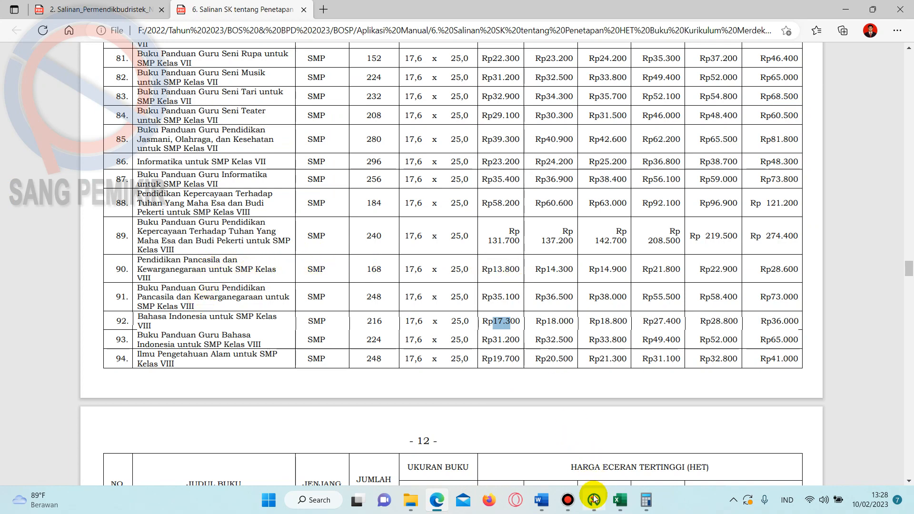
click(610, 457)
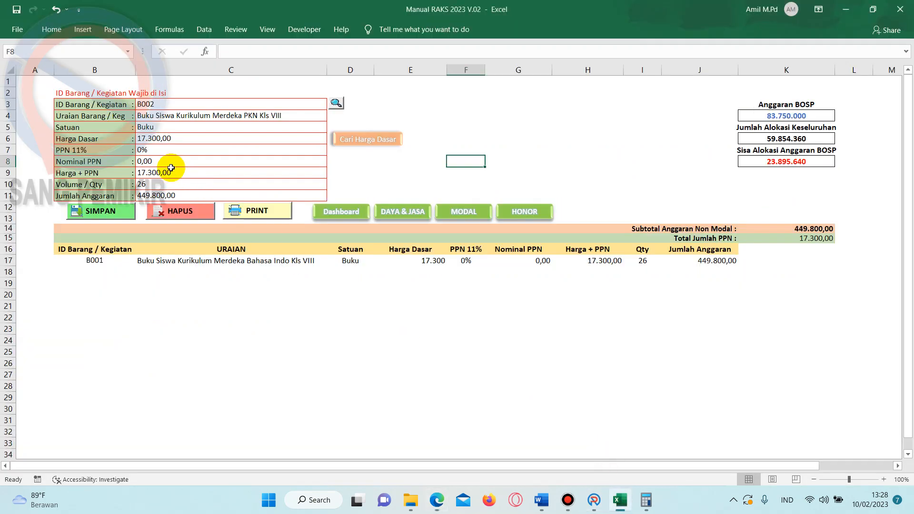
click(166, 138)
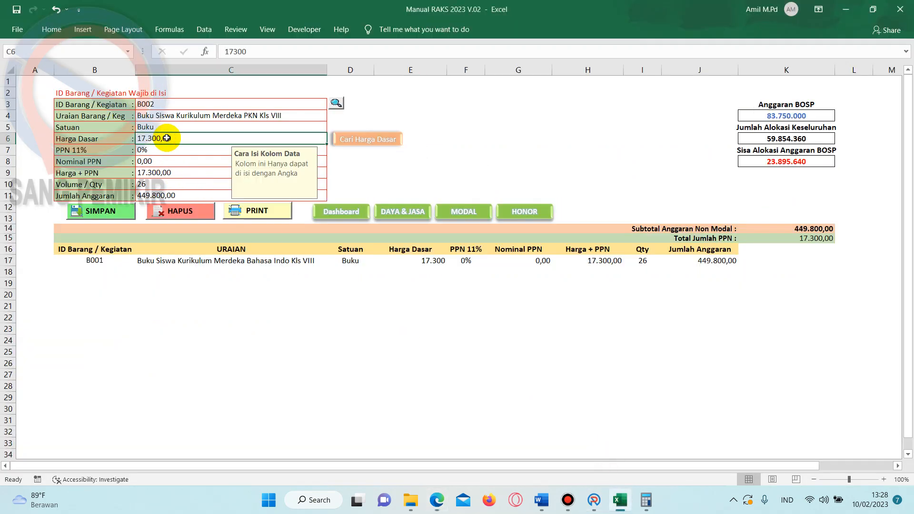
text(13800)
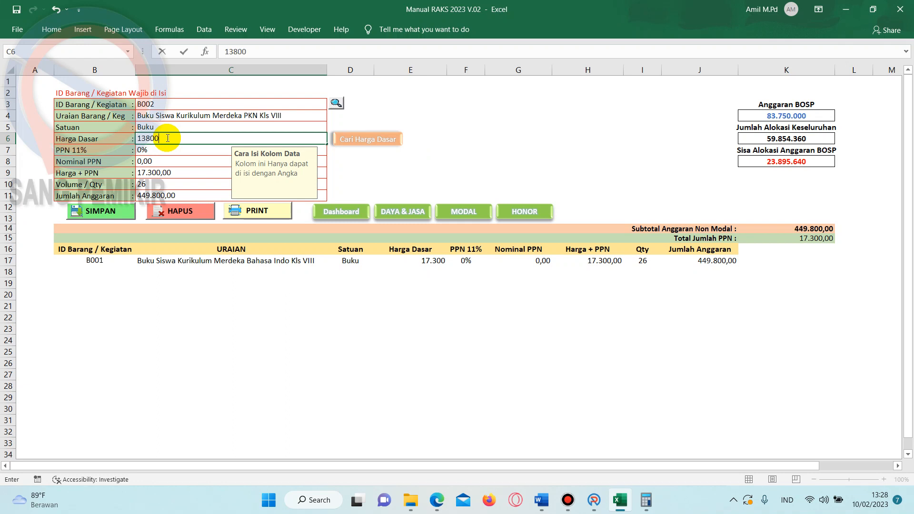
click(169, 163)
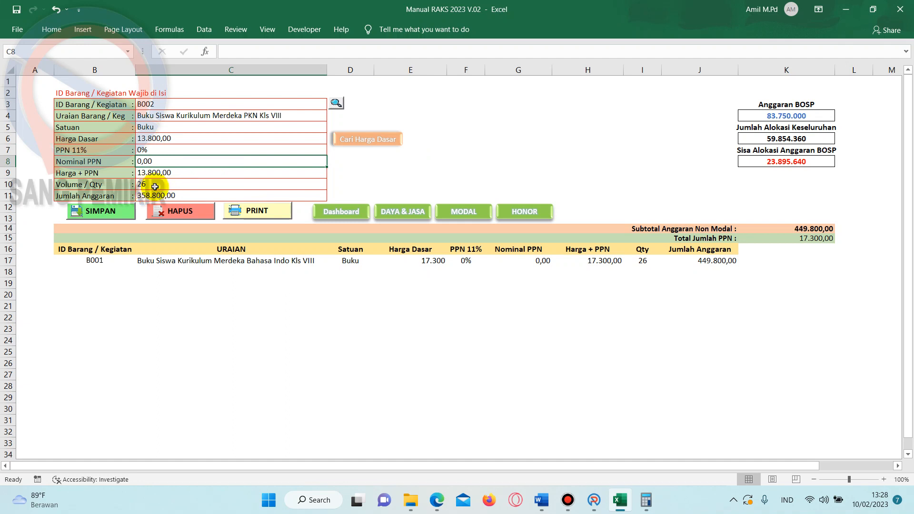
- Save the PKN textbook item as a new row in the non-capital budget table
click(117, 208)
click(303, 308)
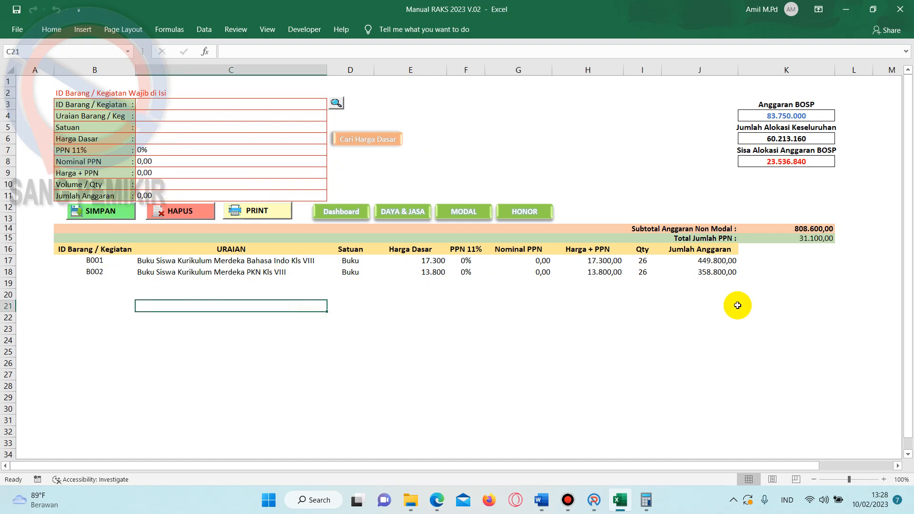
click(88, 274)
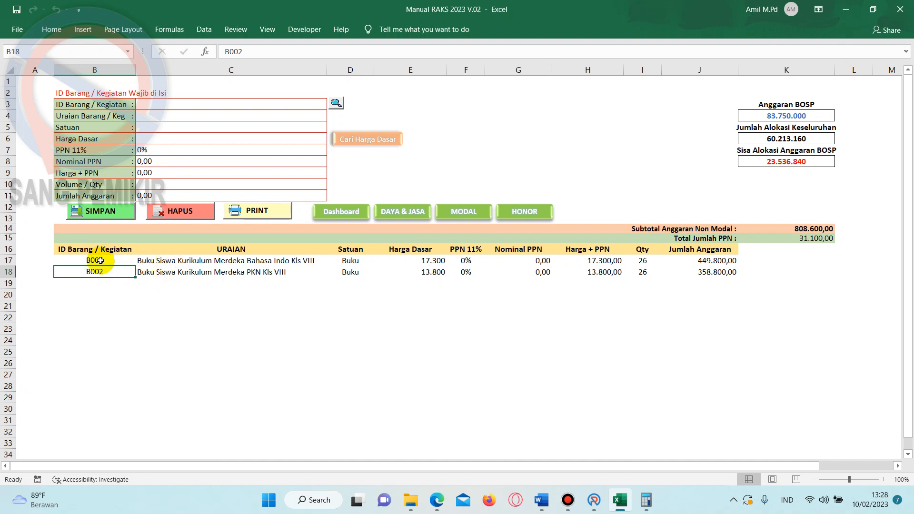
click(124, 328)
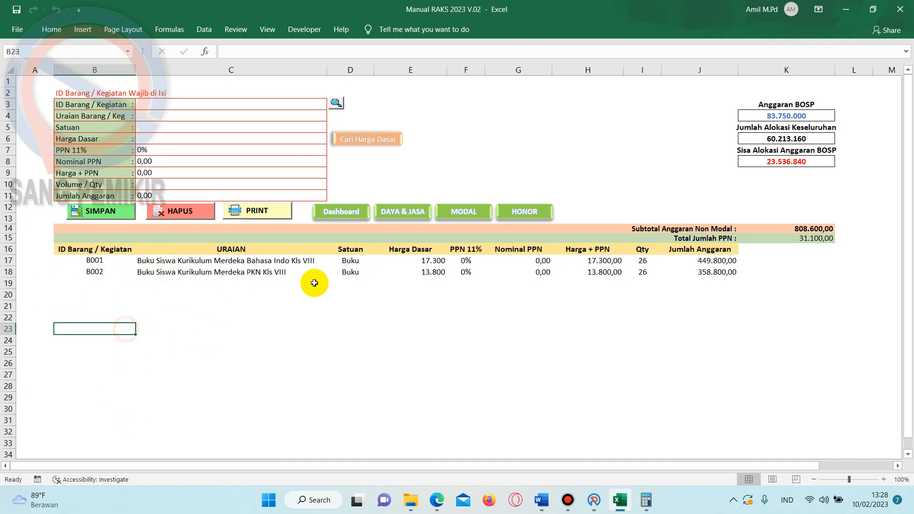
- Go to the MODAL budget form
click(726, 354)
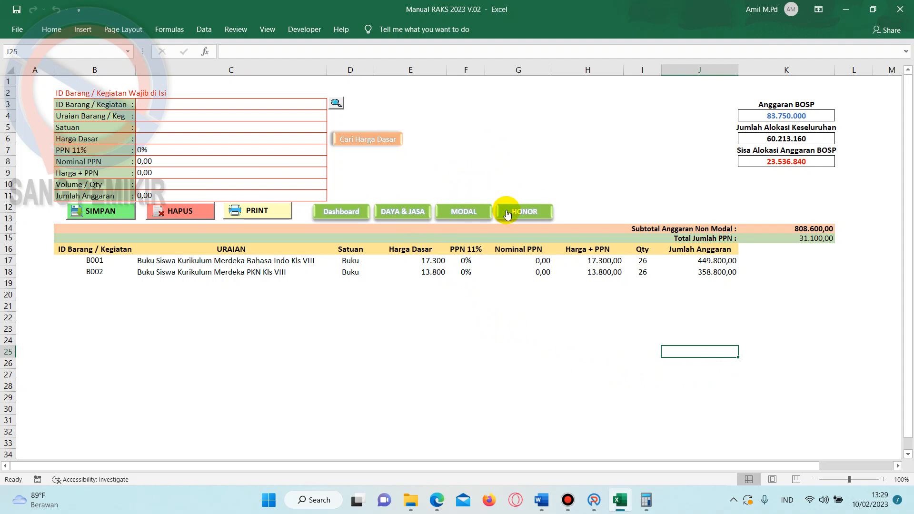
click(456, 220)
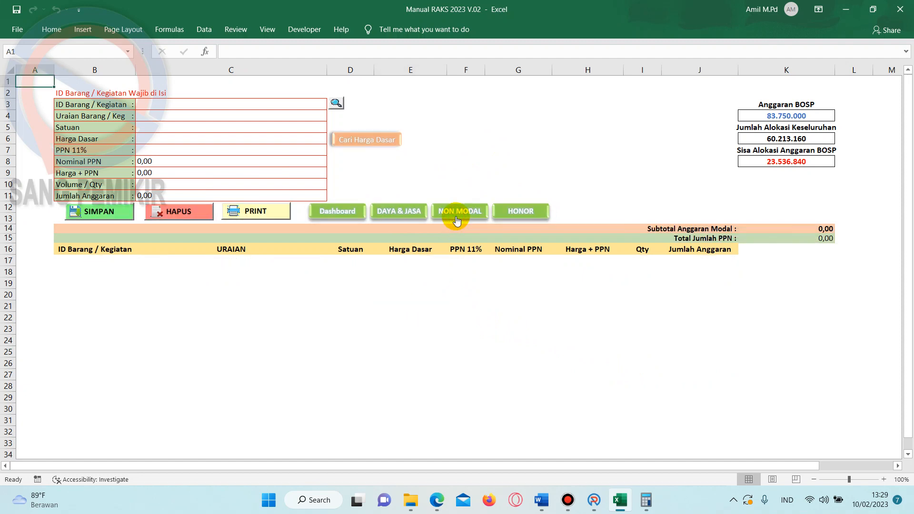
- Enter MDL01 as the item ID and Laptop as the item description in the MODAL form
click(232, 108)
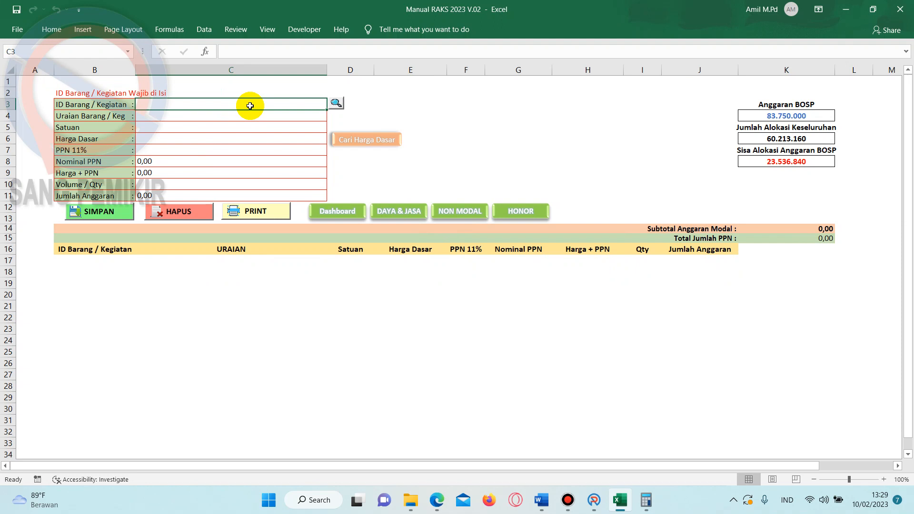
text(MDL01)
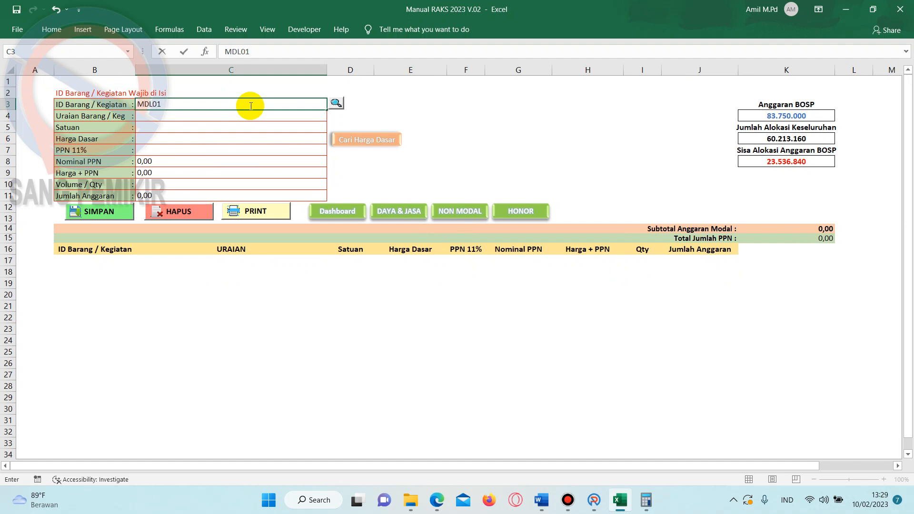
click(555, 104)
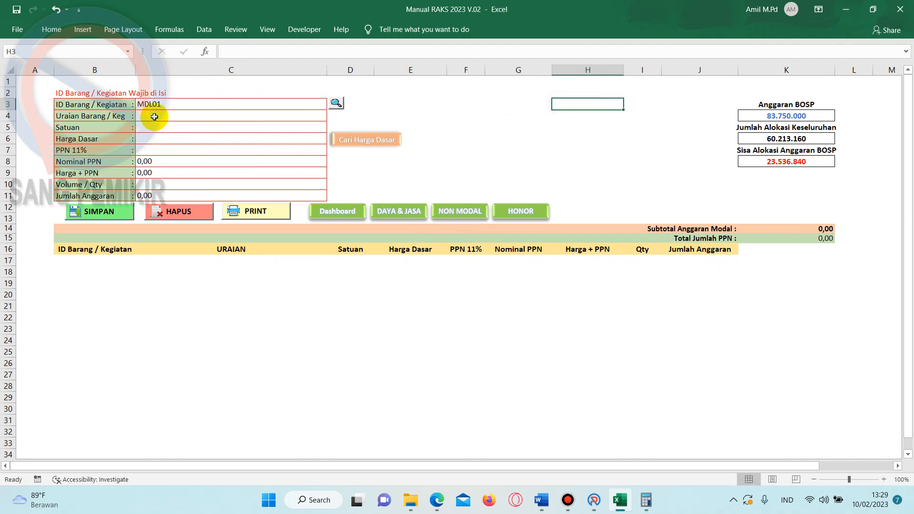
click(154, 116)
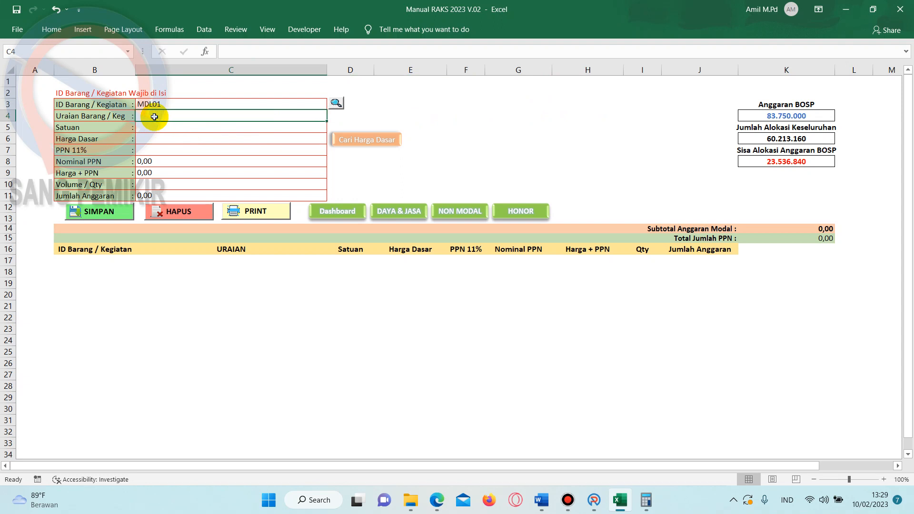
text(Laptop)
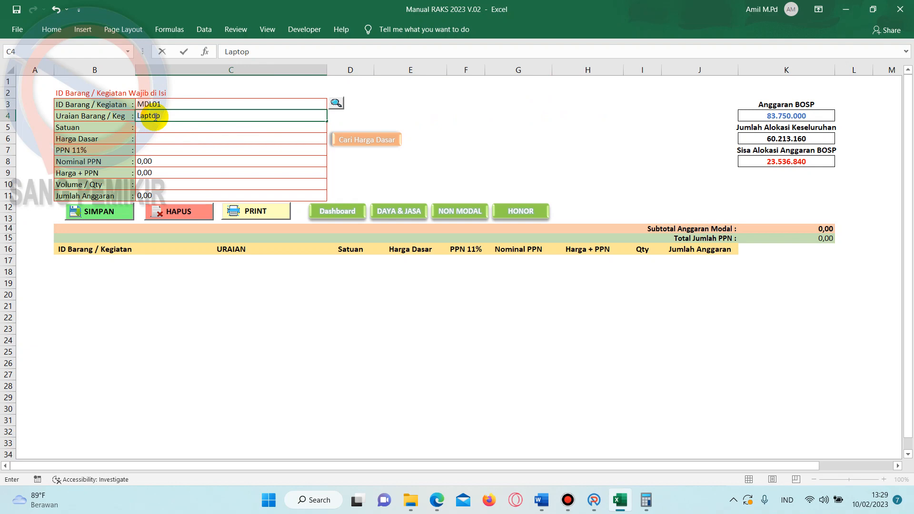
click(562, 159)
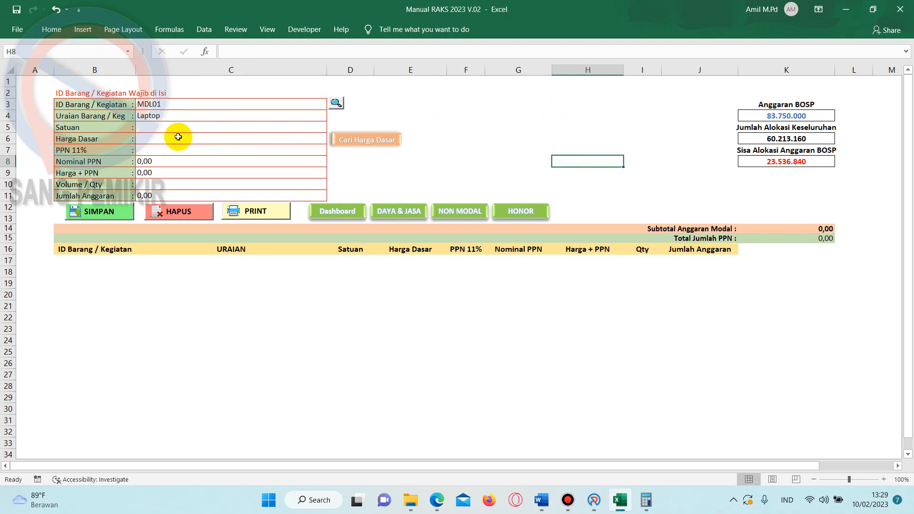
- Switch to ARKAS and set the worksheet entry's activity to 05.09.04, Pengadaan laptop
click(593, 499)
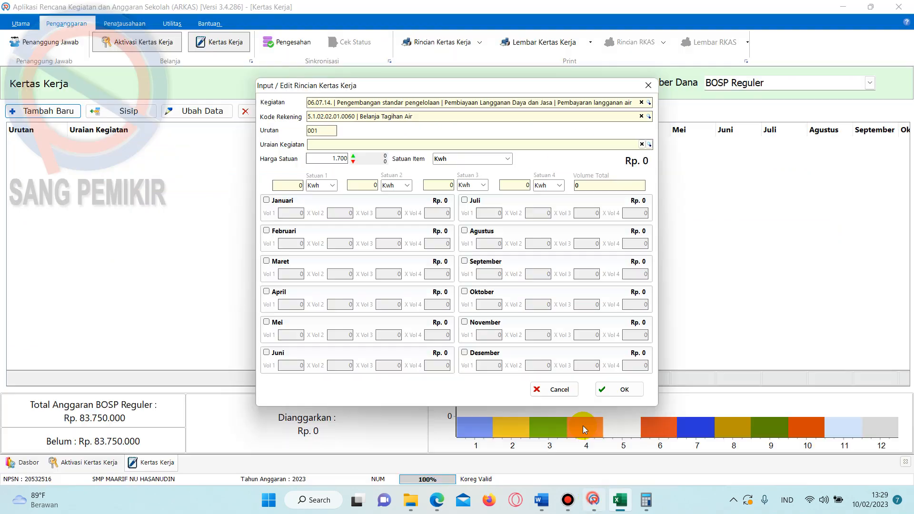
click(648, 103)
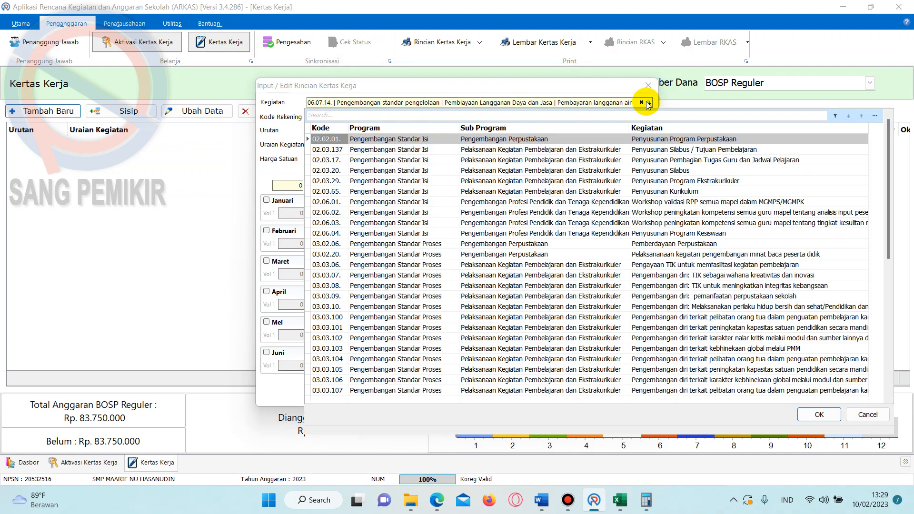
text(Laptop)
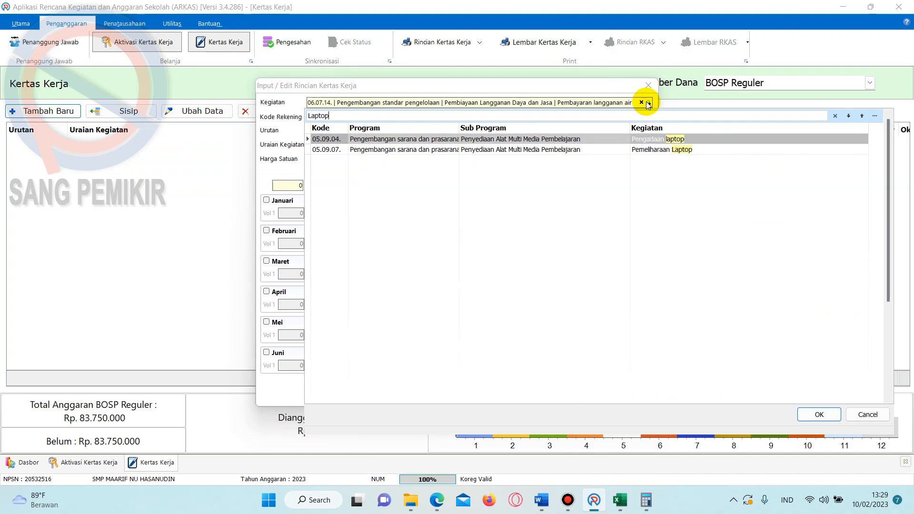
click(694, 139)
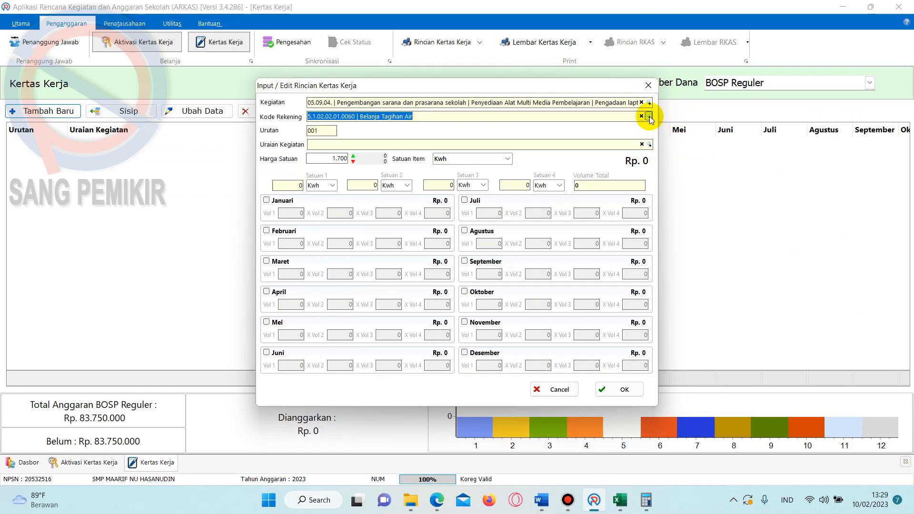
- Set the account code to 5.2.02.10.02.0005, Belanja Modal Peralatan Komputer Lainnya
click(649, 116)
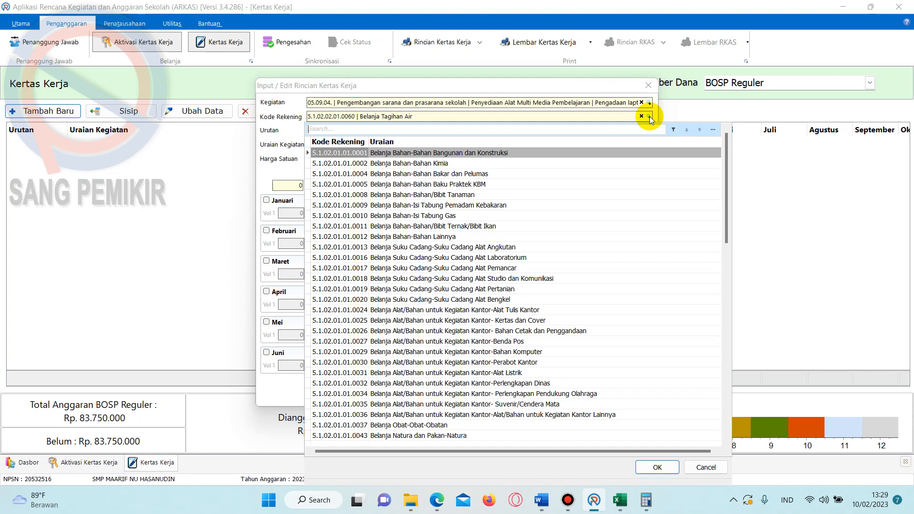
text(kom)
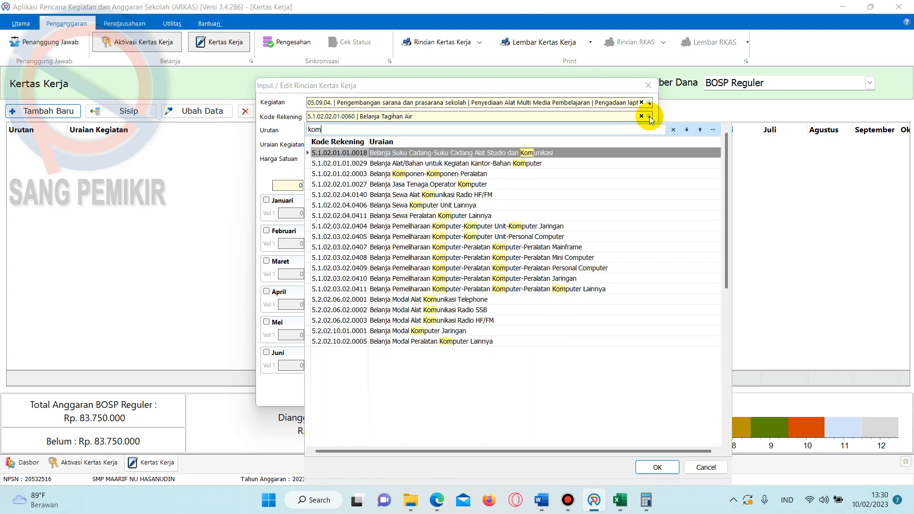
text(pu)
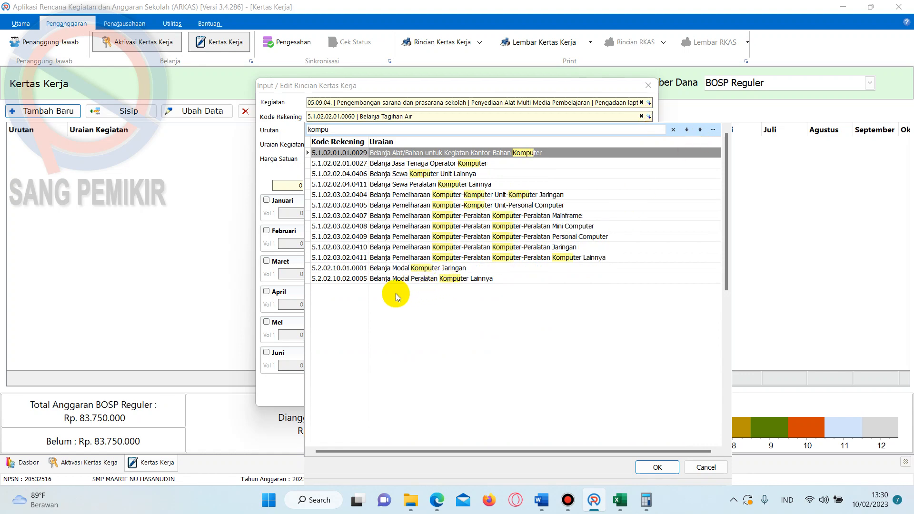
click(442, 279)
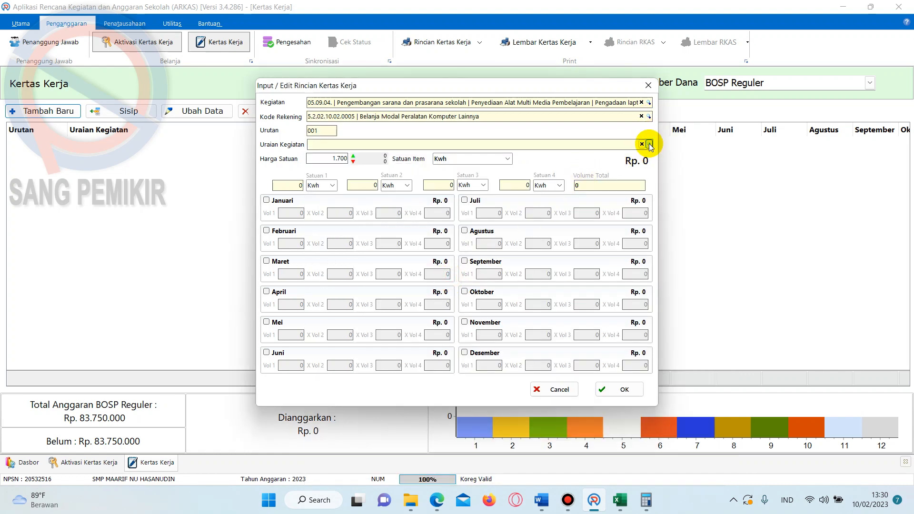
- Find laptops in the item catalogue and choose the Laptop Setara i5, 14-inch, Windows OS entry (1.3.2.10.01.02.003.002) as the activity description
click(649, 143)
text(lapt)
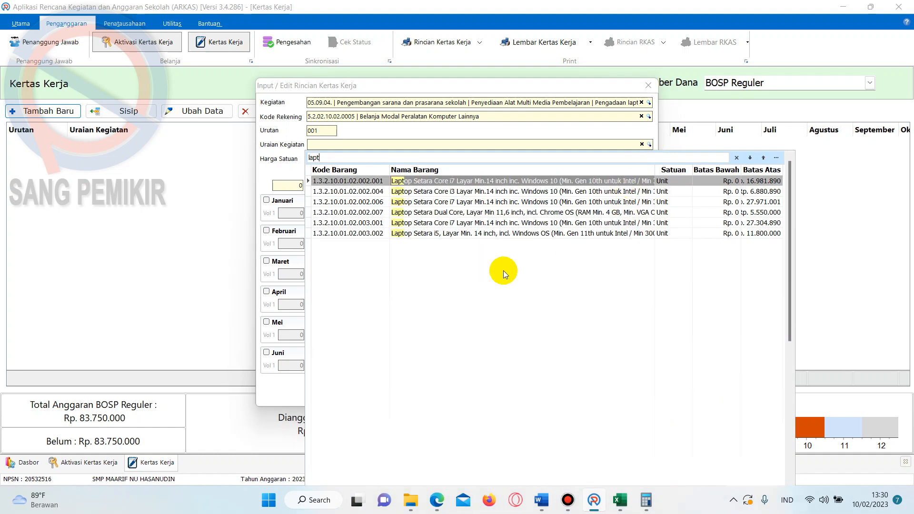
click(447, 233)
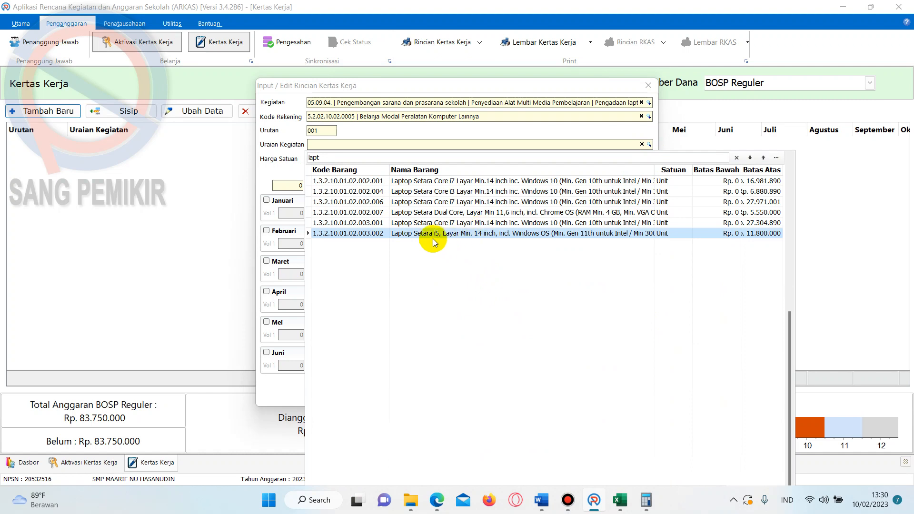
click(430, 236)
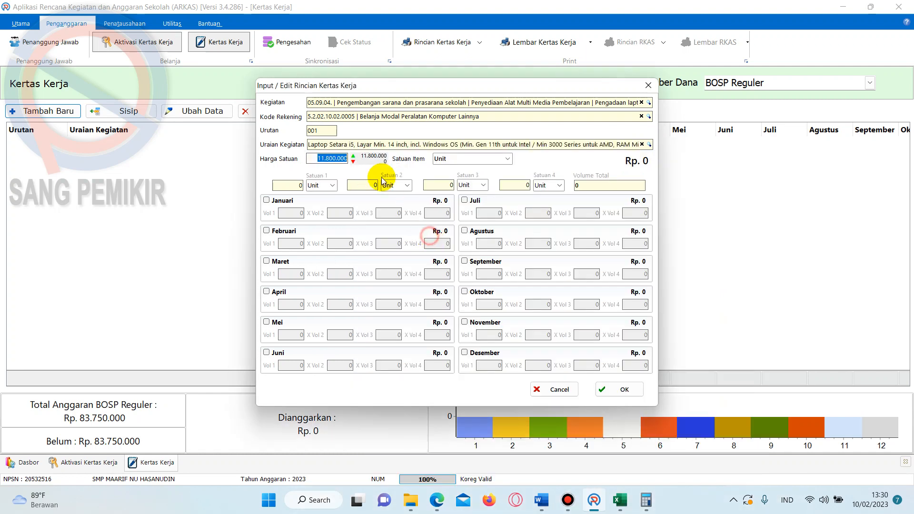
- Copy the full Laptop Setara i5 description and search the item catalogue with the copied text
drag(309, 144, 642, 144)
right_click(605, 143)
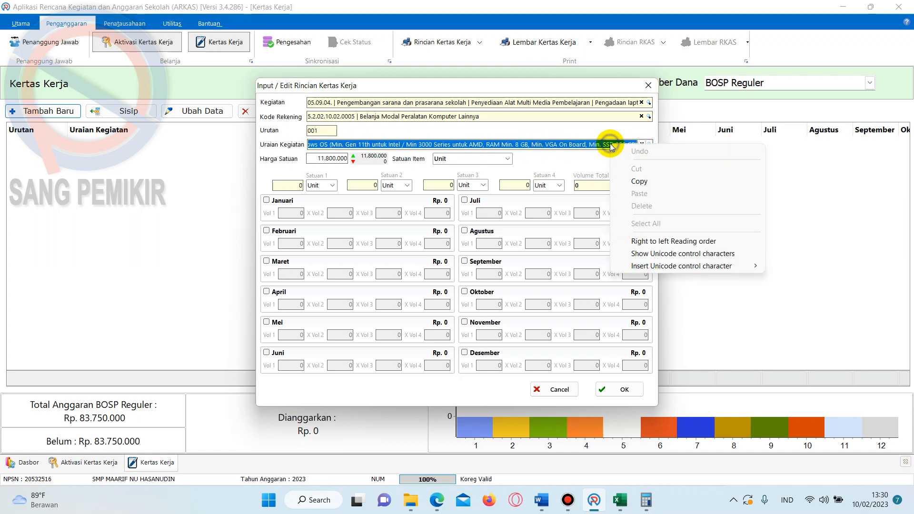
click(638, 180)
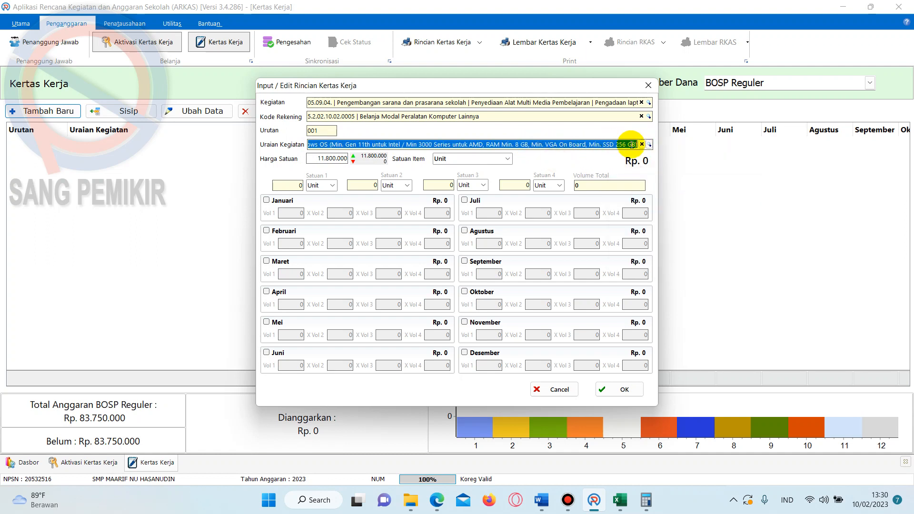
click(649, 144)
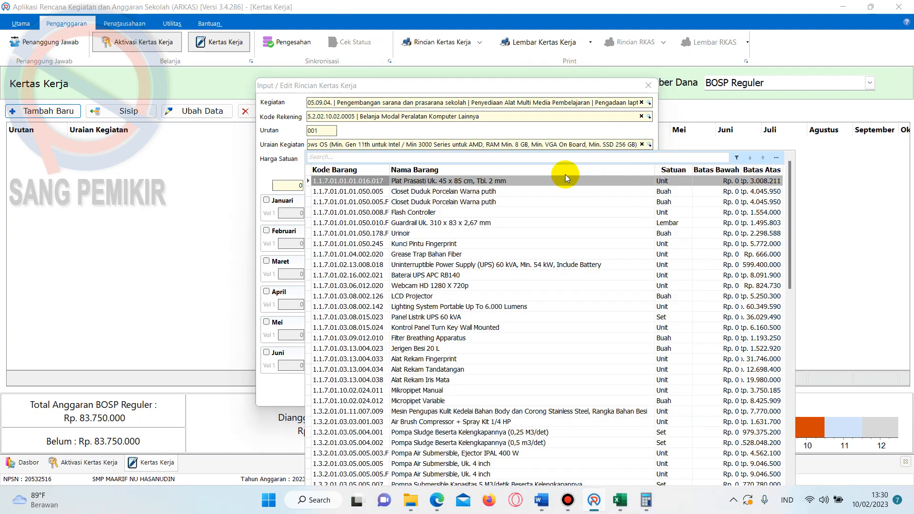
key(ctrl+v)
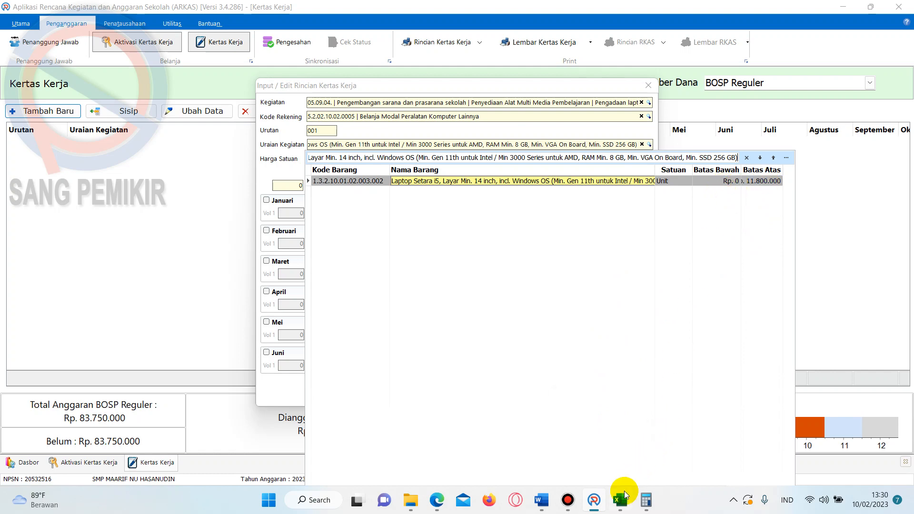
- Back in Excel, replace the description Laptop with the copied Laptop Setara i5 specification text
mouse_move(619, 499)
click(622, 465)
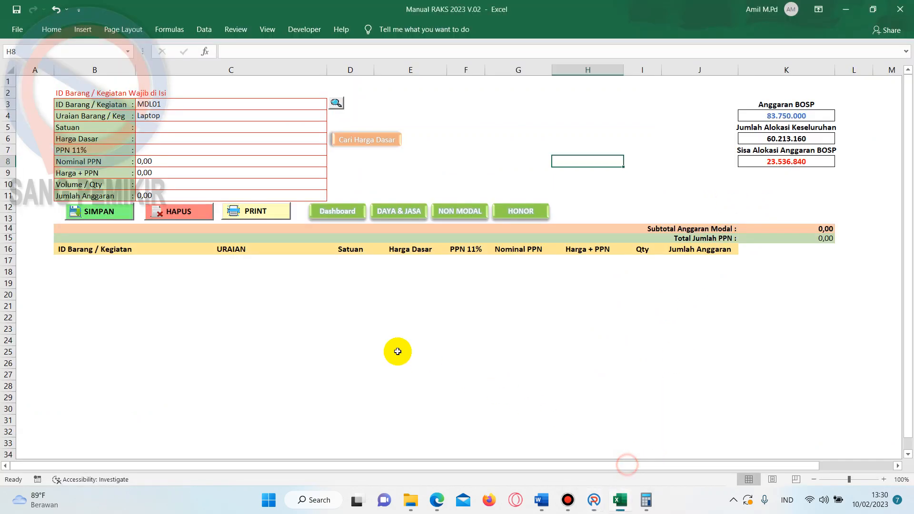
click(180, 118)
double_click(145, 115)
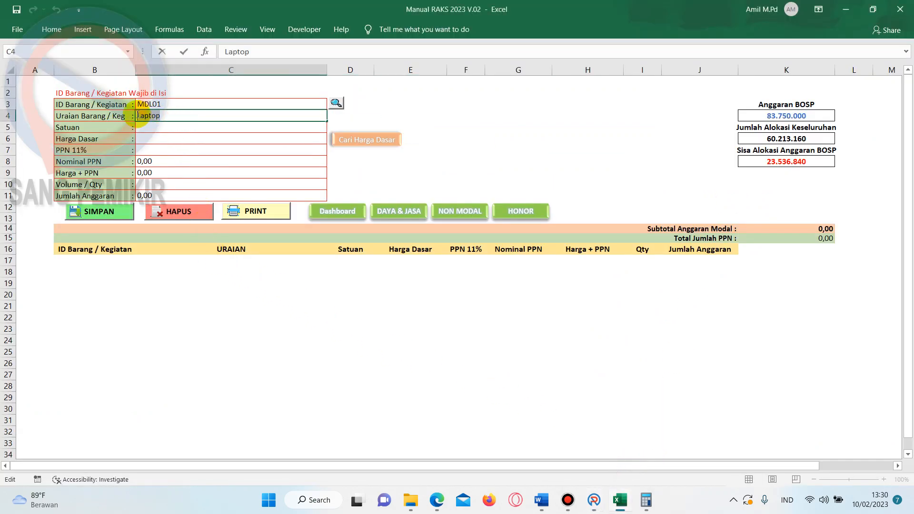
right_click(160, 115)
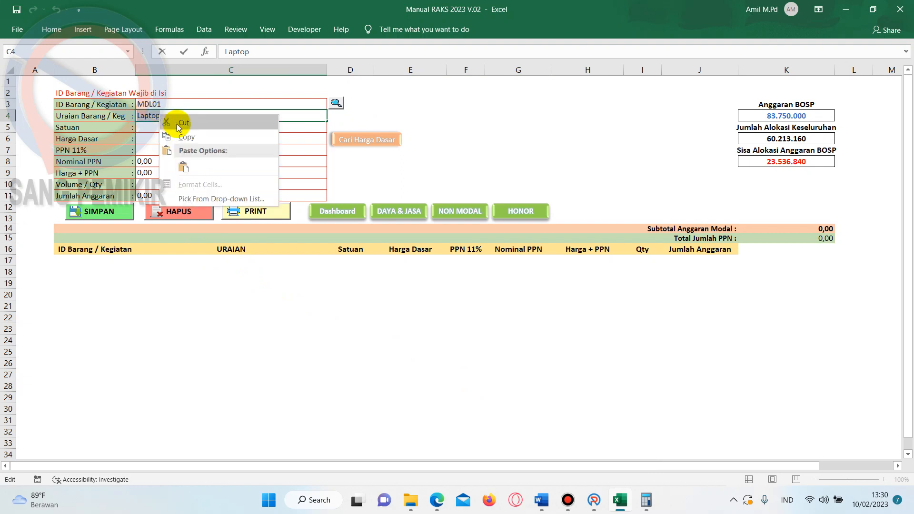
click(183, 161)
click(498, 146)
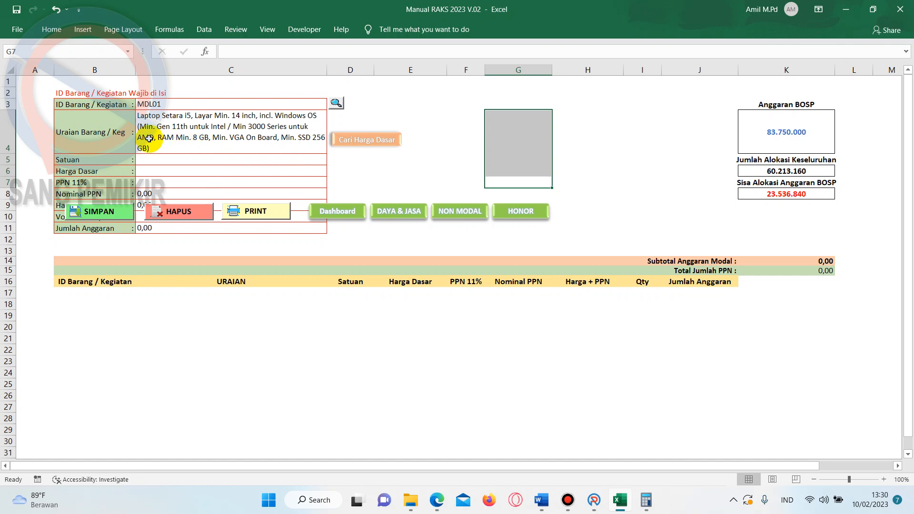
- Set the laptop item's Satuan to Unit
click(147, 157)
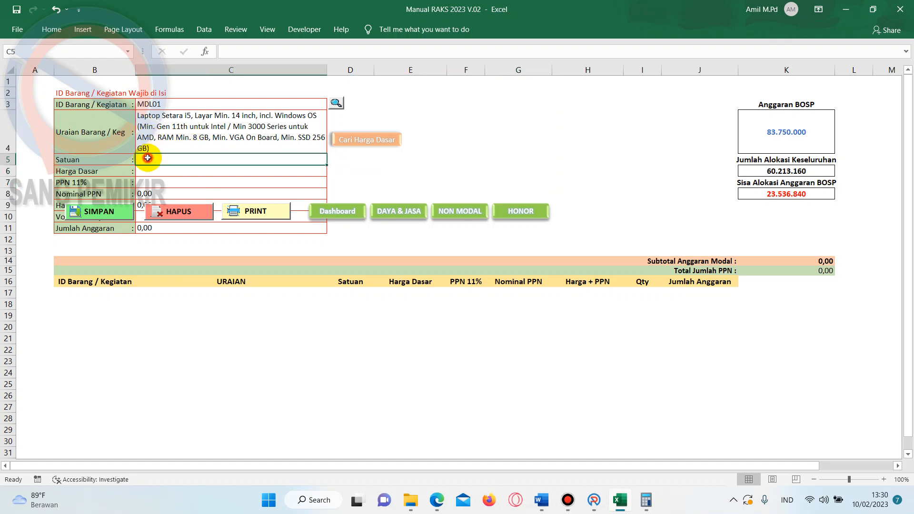
double_click(148, 158)
text(Un)
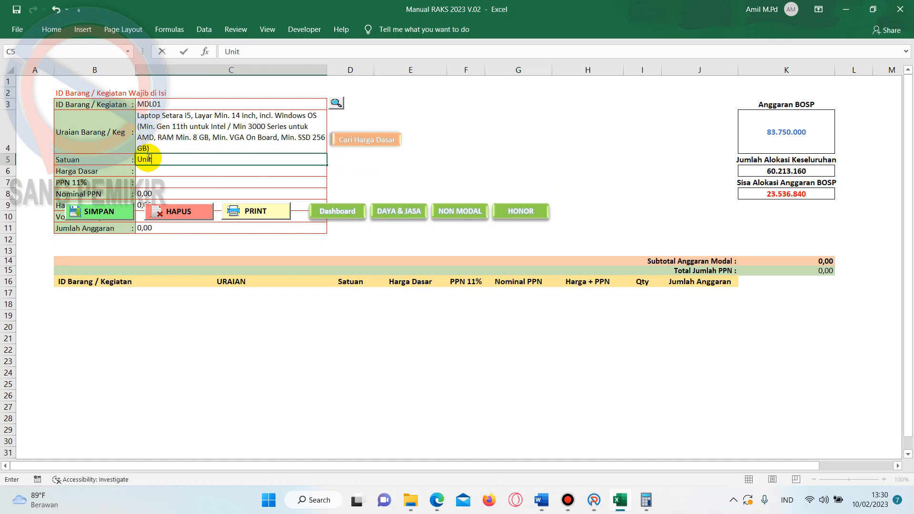
text(it)
- Check the laptop's price in ARKAS and enter 11.800.000 as the price including PPN in the workbook's base price calculator
click(140, 170)
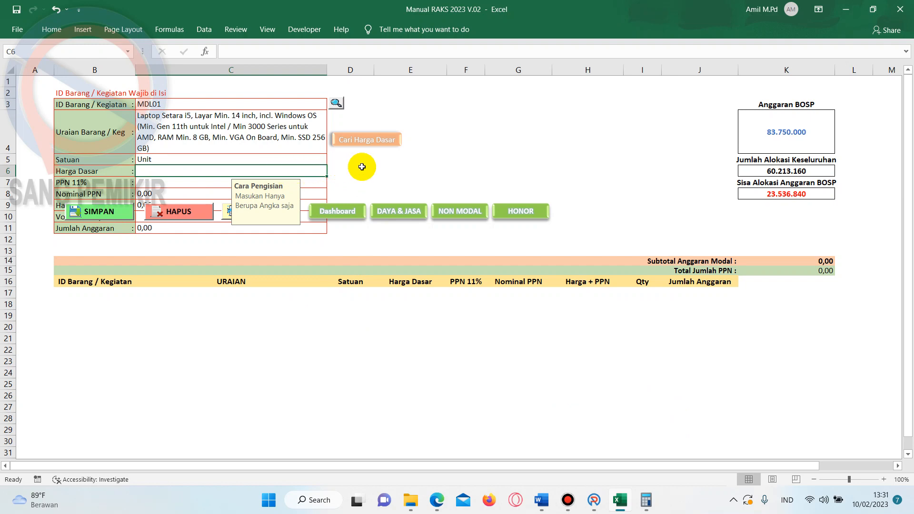
mouse_move(594, 499)
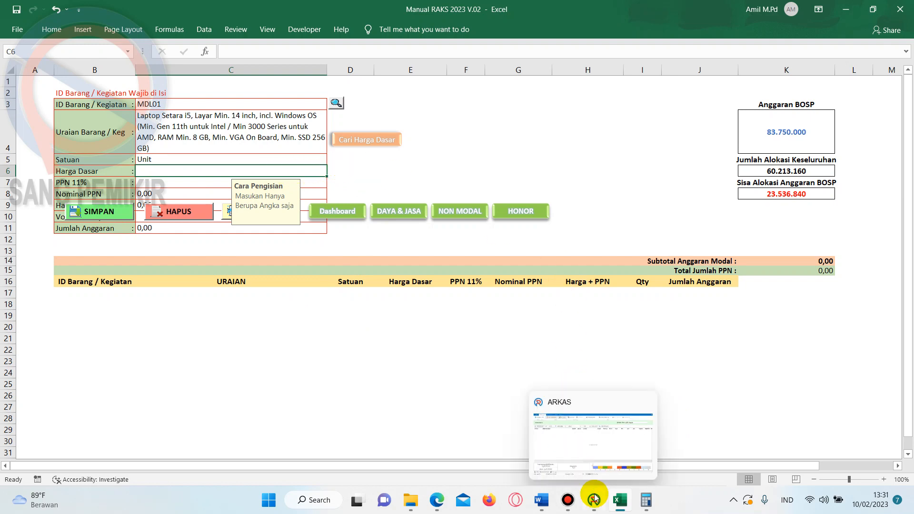
click(579, 418)
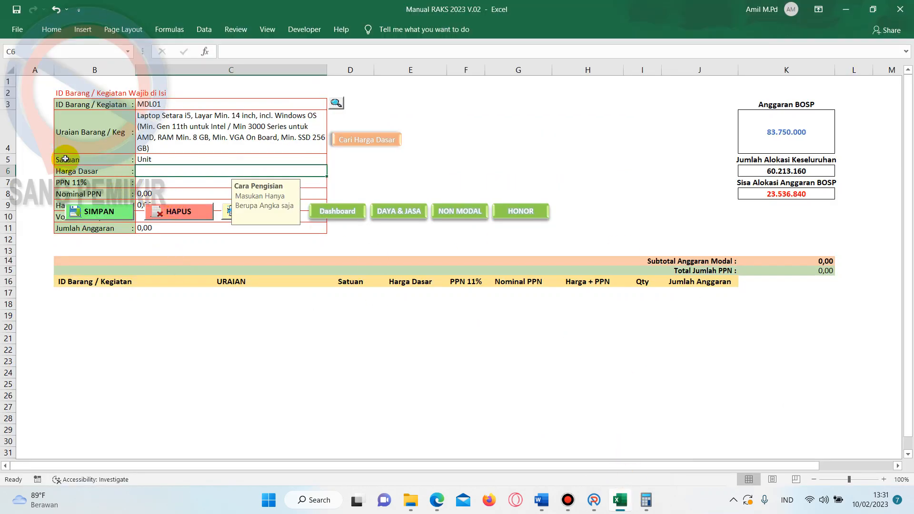
click(352, 142)
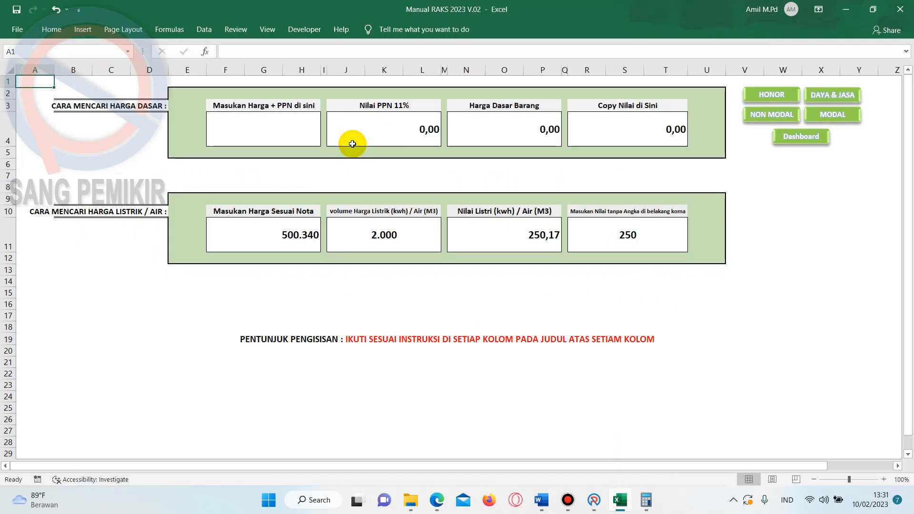
click(286, 130)
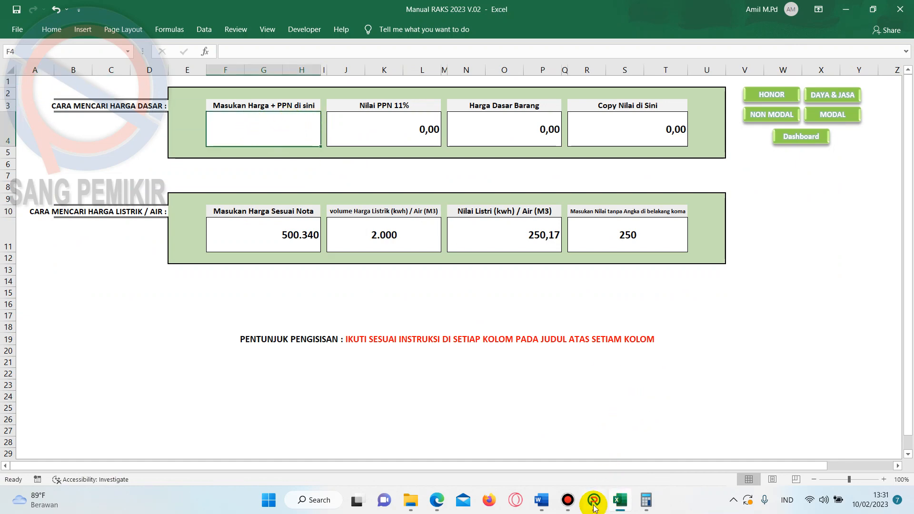
mouse_move(594, 500)
click(587, 449)
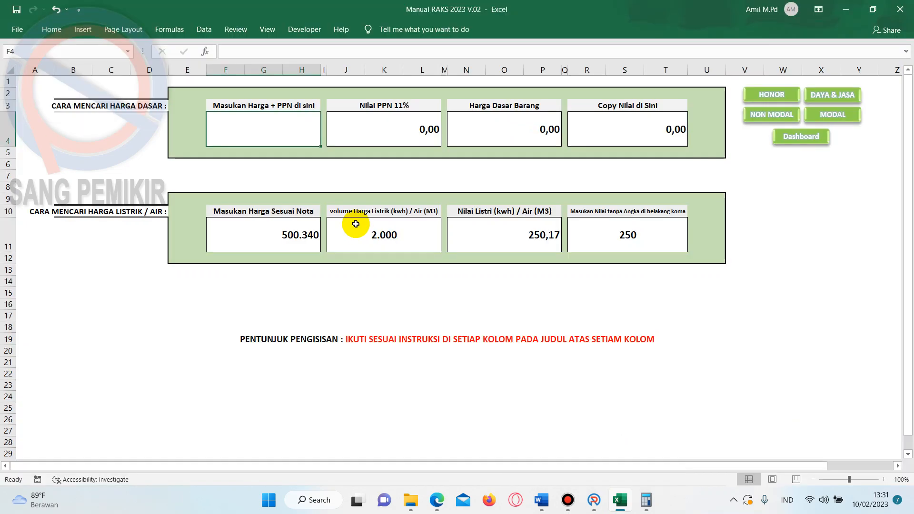
text(11.800.000)
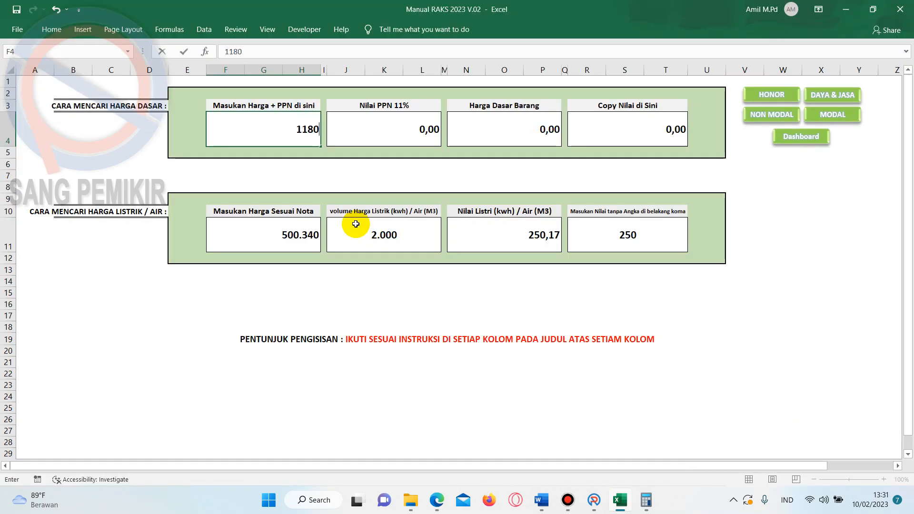
key(Return)
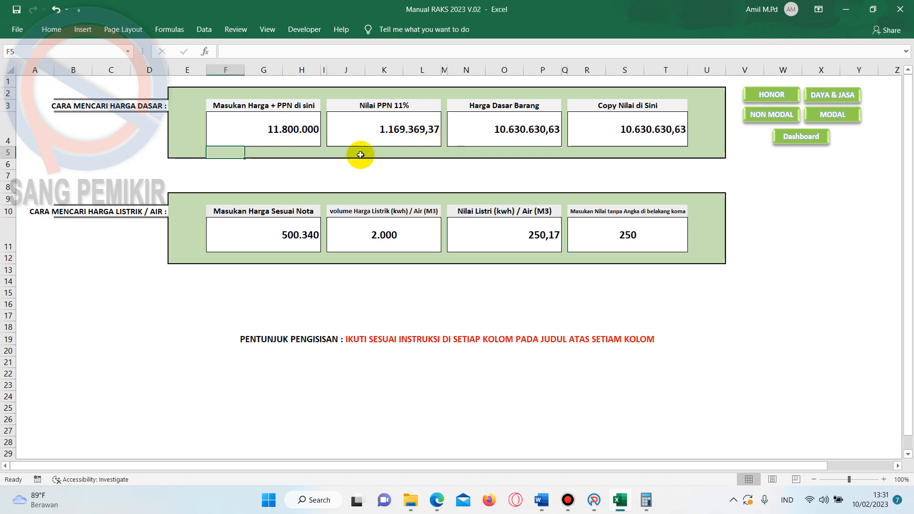
- Try prices including PPN of 11.750.000 and 11.700.000 for the laptop in the base price calculator
click(287, 140)
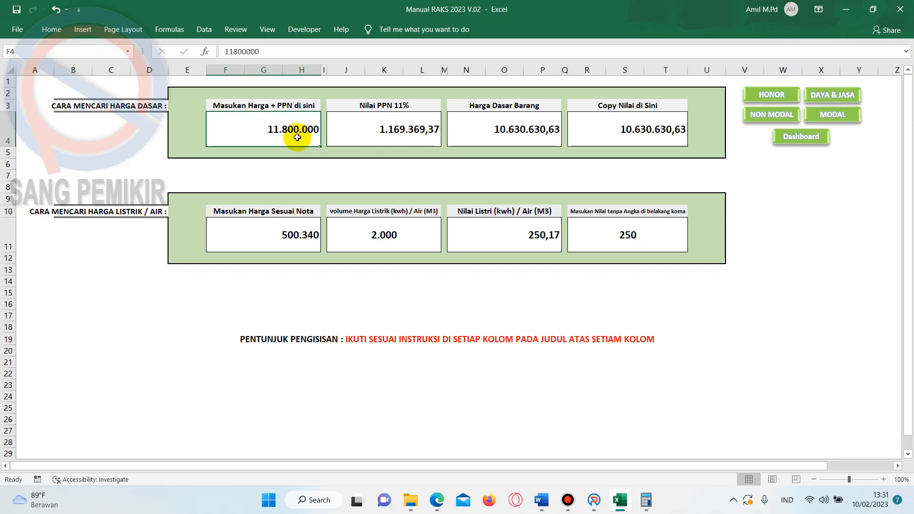
text(11)
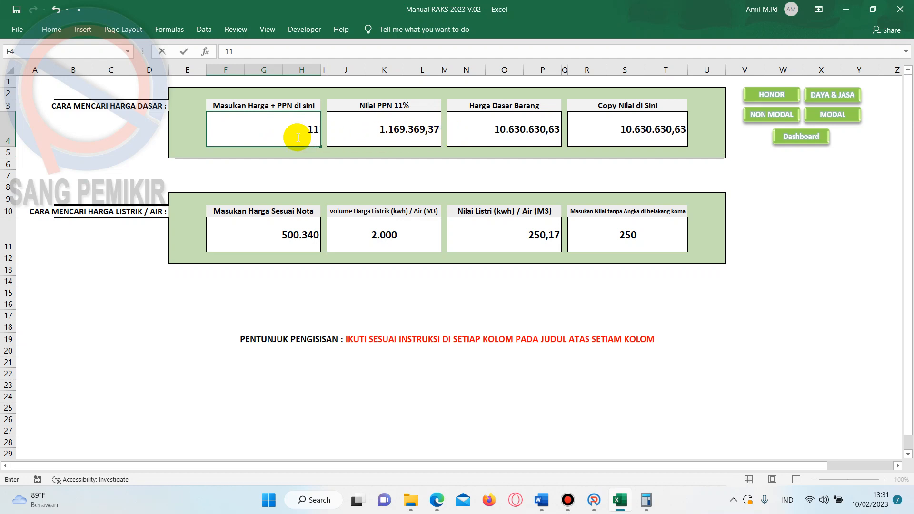
text(.750.000)
key(Return)
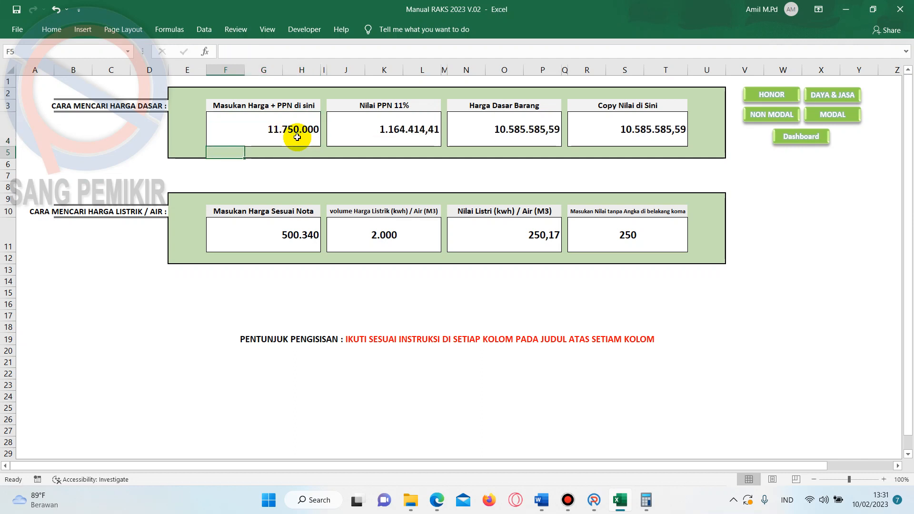
click(309, 131)
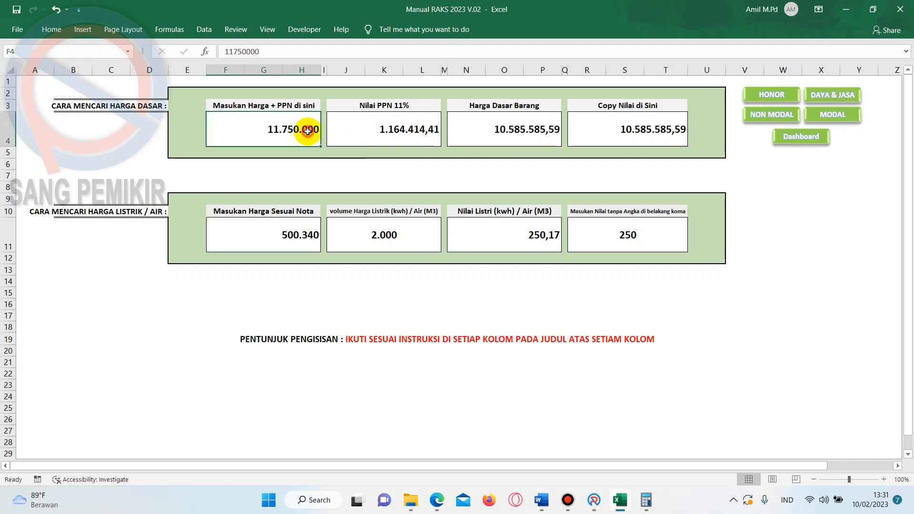
text(11)
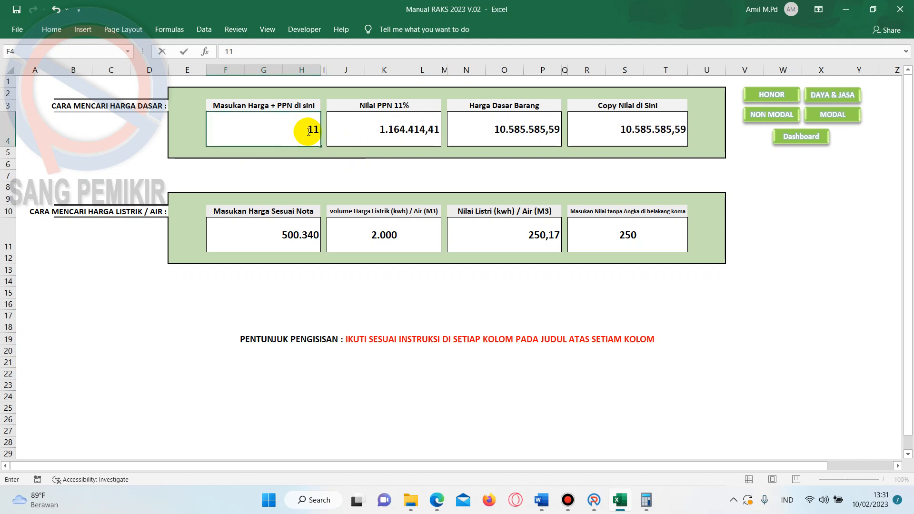
text(.700.)
text(00000)
key(Return)
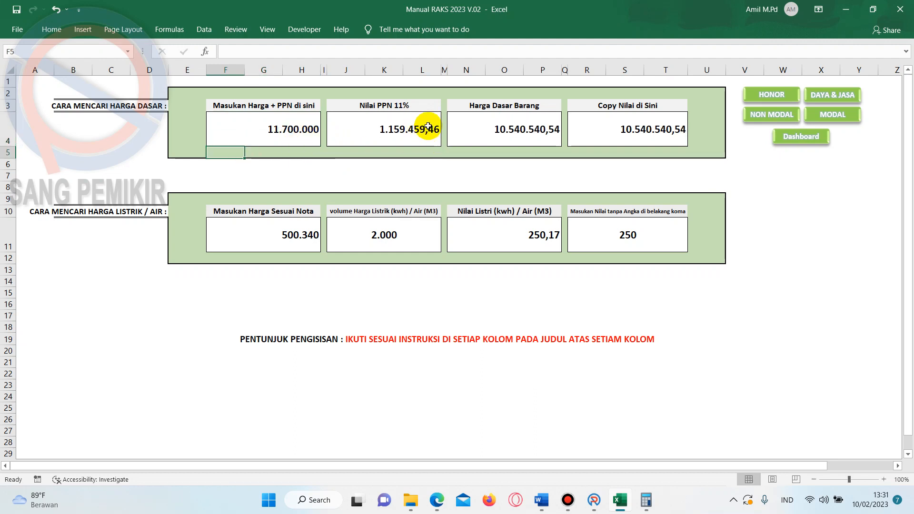
- Try 11.790 and 11.746.000 as the laptop's price including PPN in the base price calculator
click(274, 133)
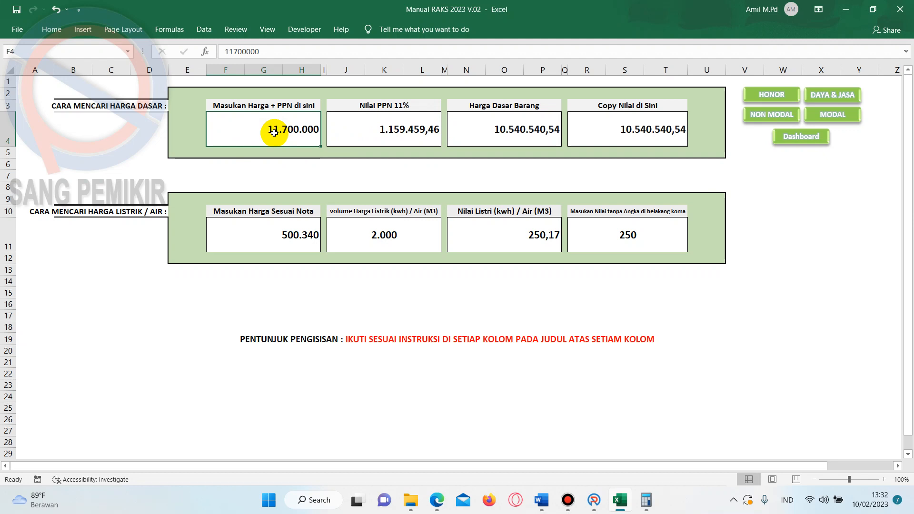
text(11)
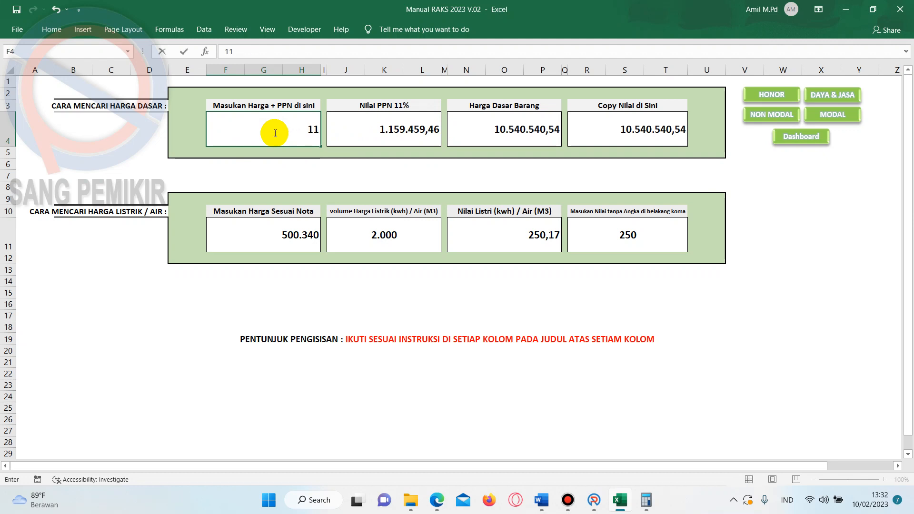
text(.790)
key(Return)
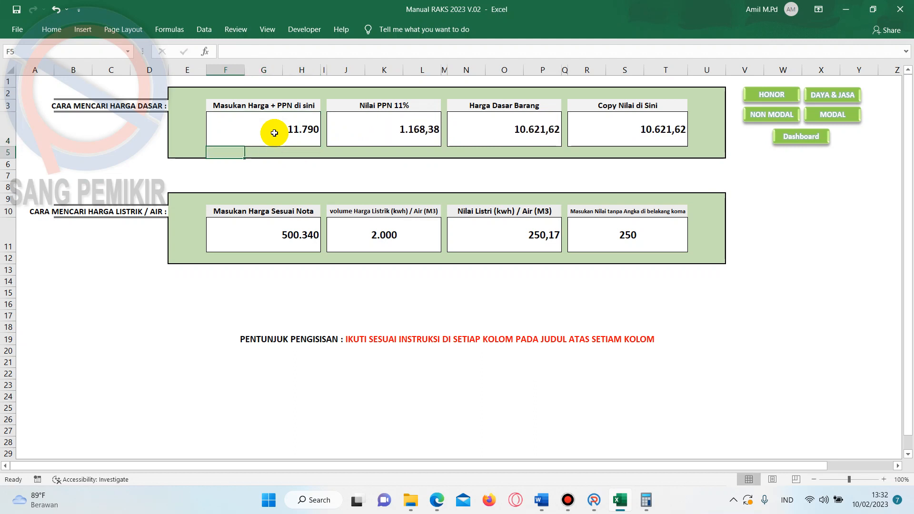
click(293, 129)
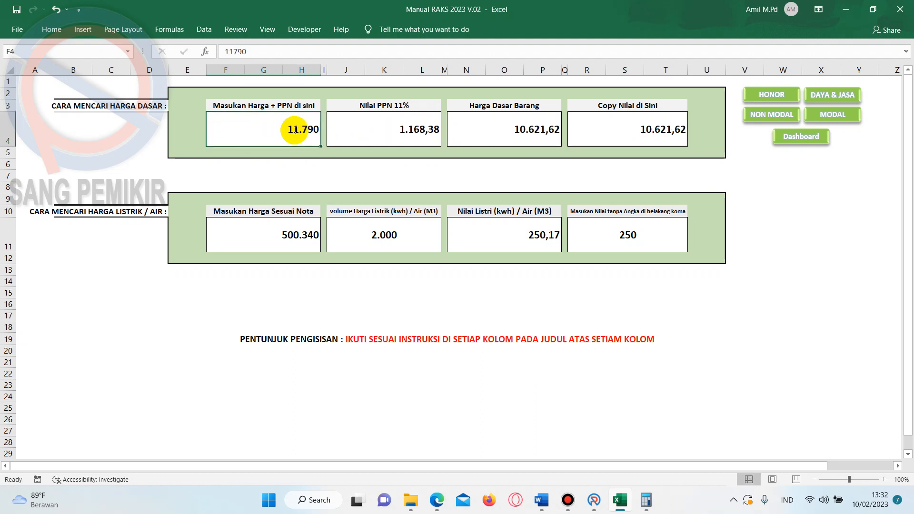
text(117)
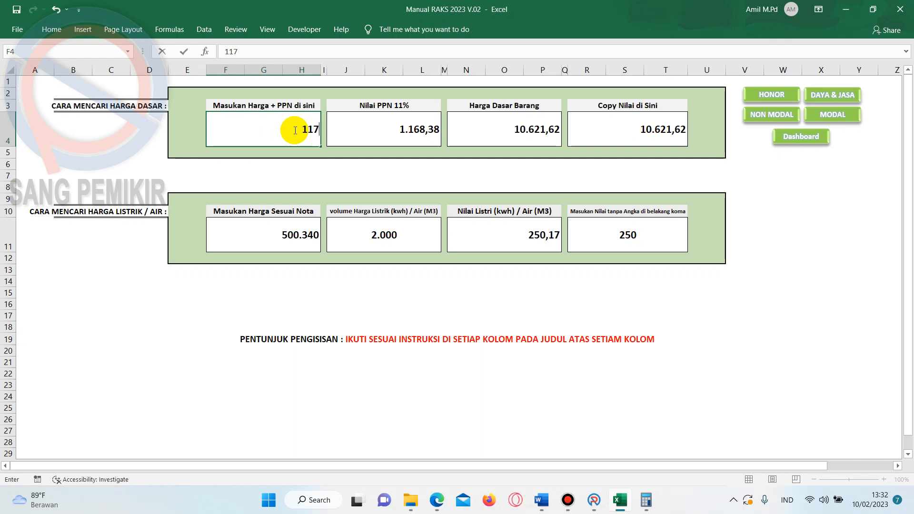
text(46000)
key(Return)
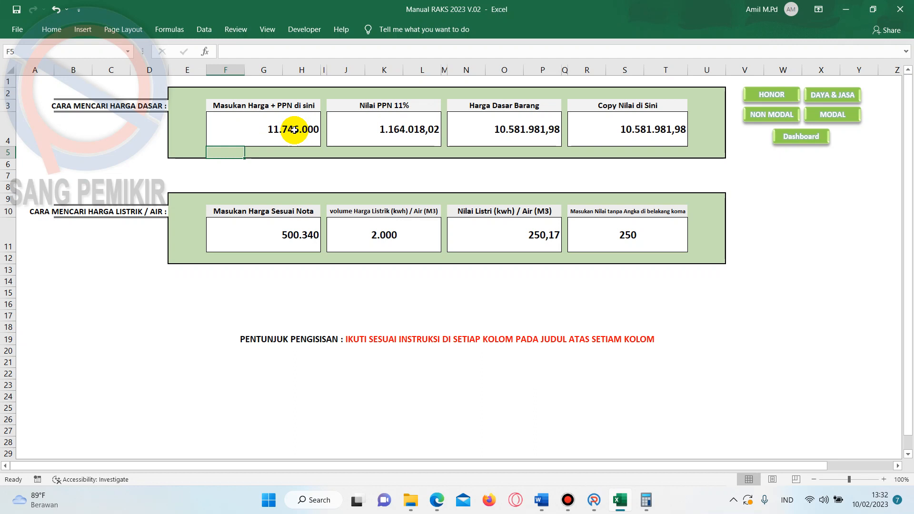
- Try 11.799.000 and 11.789.000 as the price including PPN to test the resulting base price
click(294, 129)
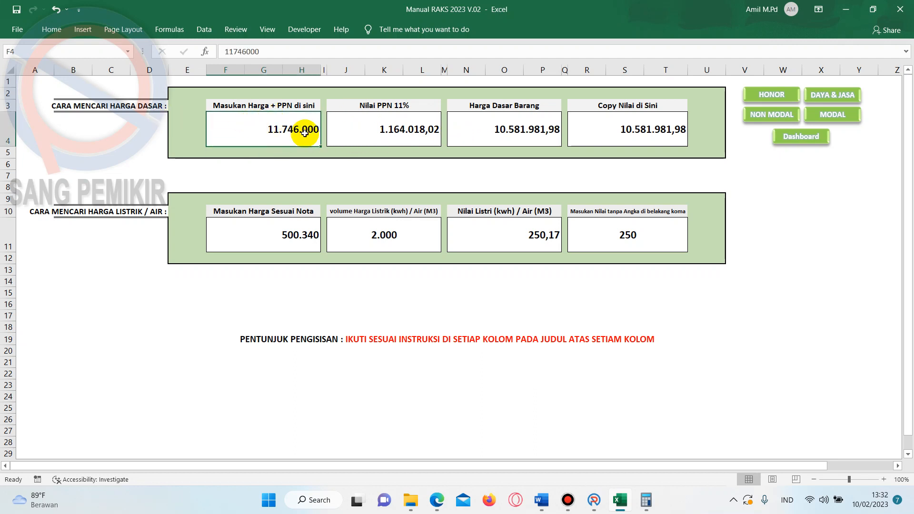
text(11)
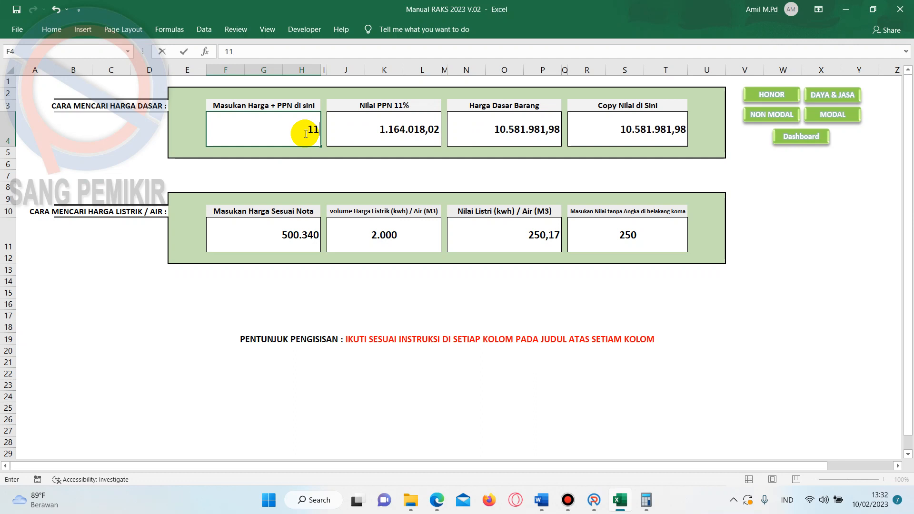
text(.799.000)
key(Return)
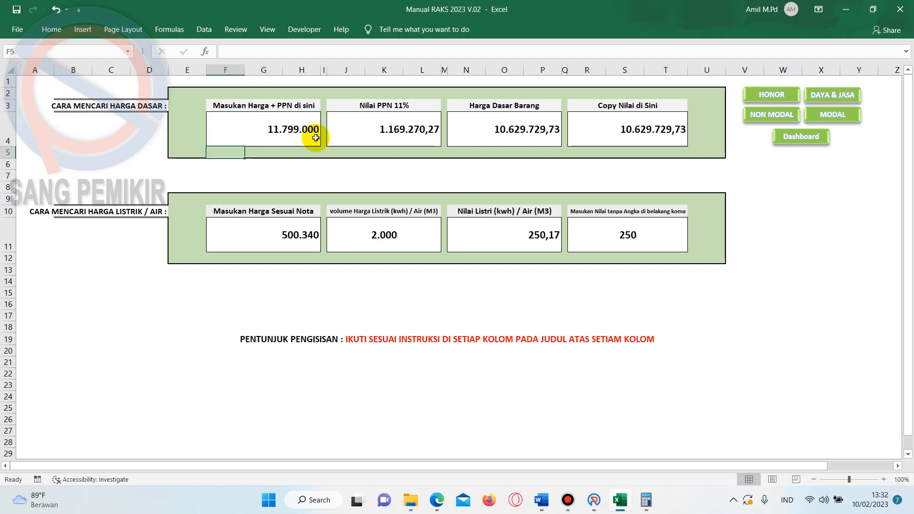
click(315, 137)
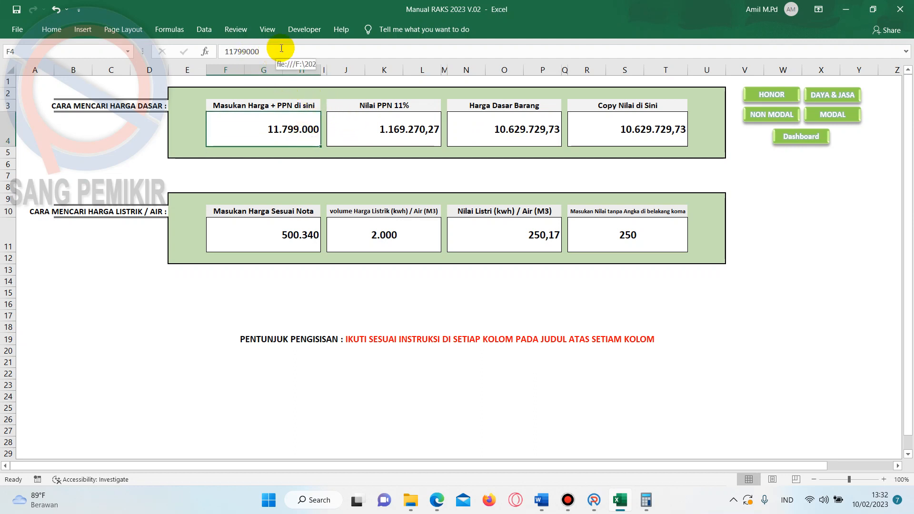
text(11)
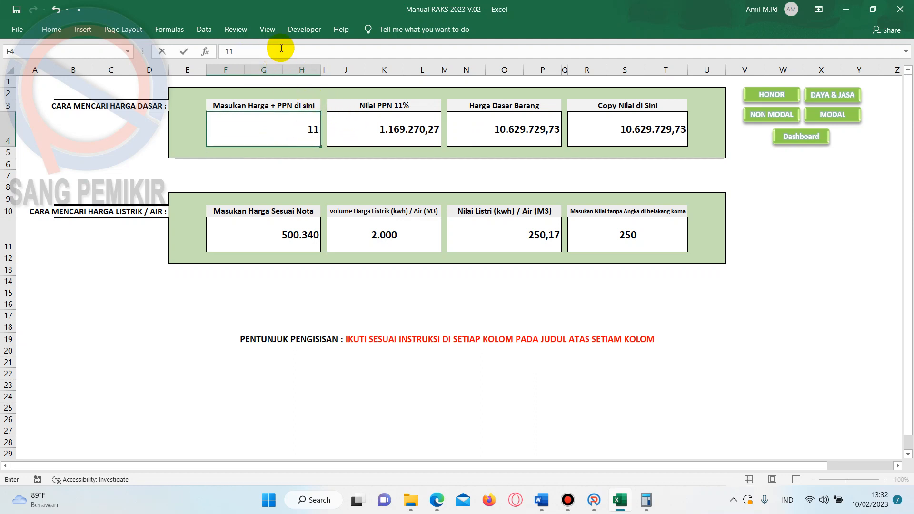
text(.789.000)
key(Return)
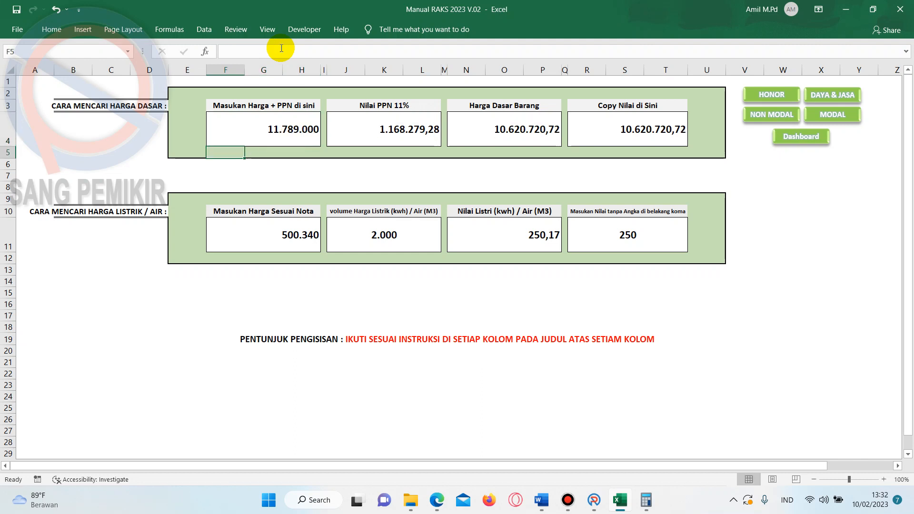
- Adjust the laptop's price including PPN to 11.788.000 in the base price calculator
click(280, 125)
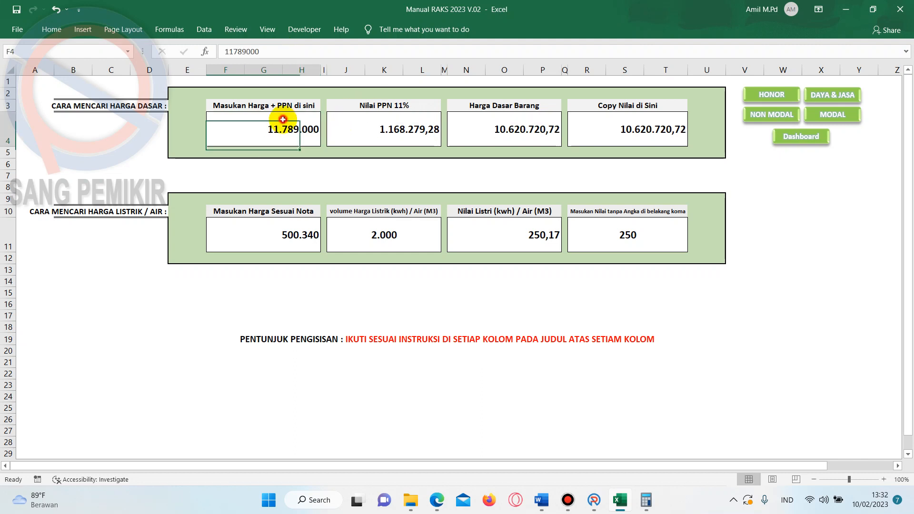
click(242, 53)
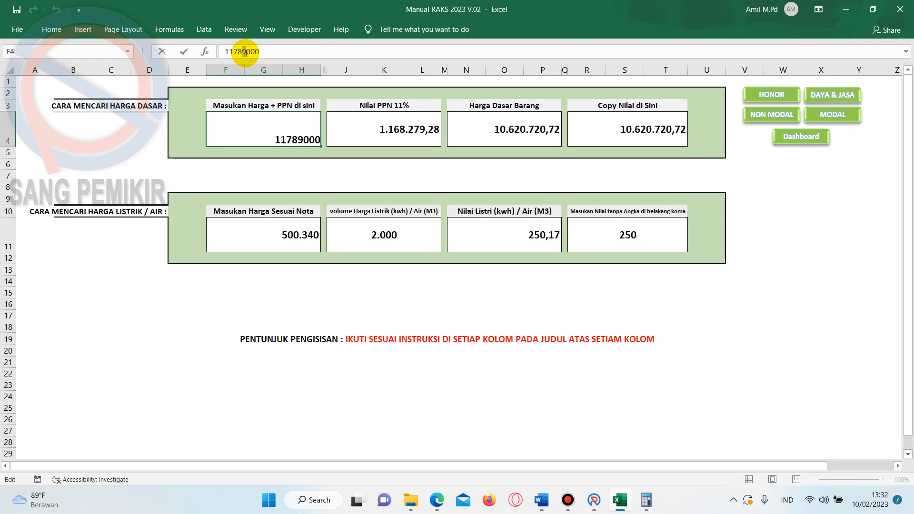
text(8)
key(Return)
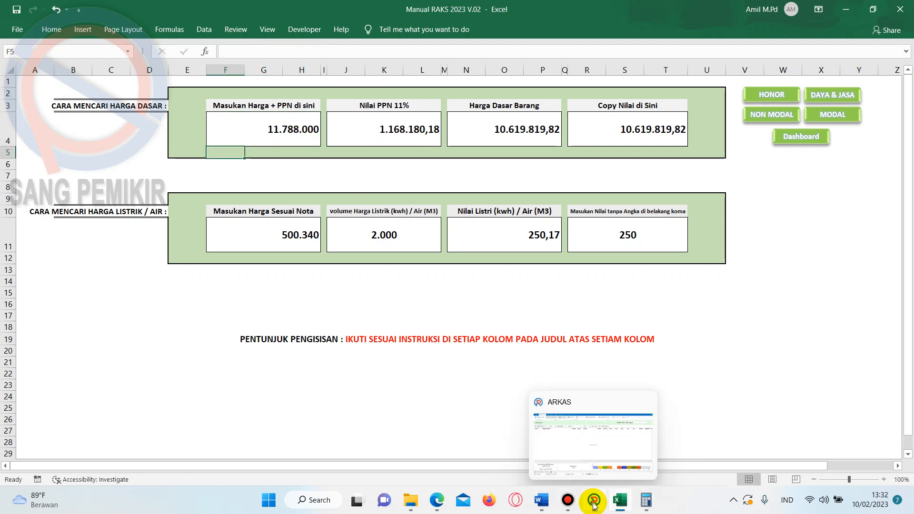
- Recheck the laptop's price limit in ARKAS, then set the price including PPN in Excel to 11.798.000
click(608, 443)
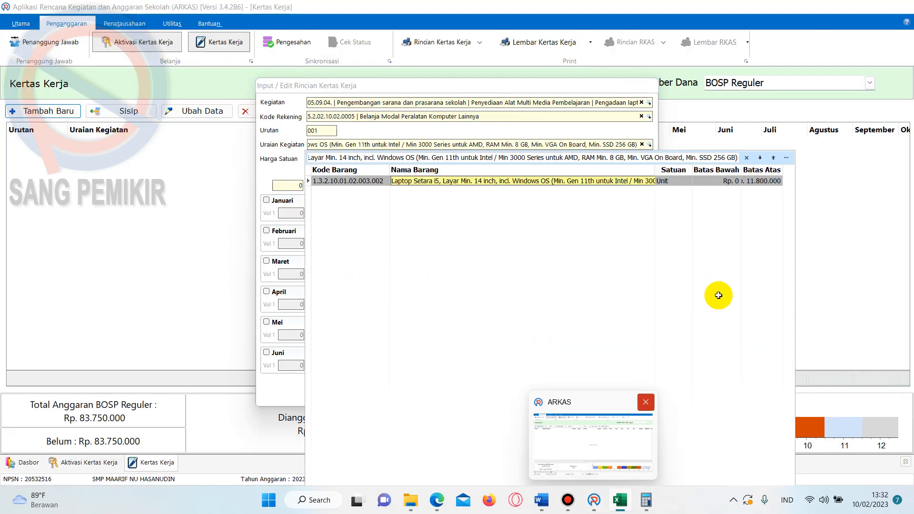
key(alt+Tab)
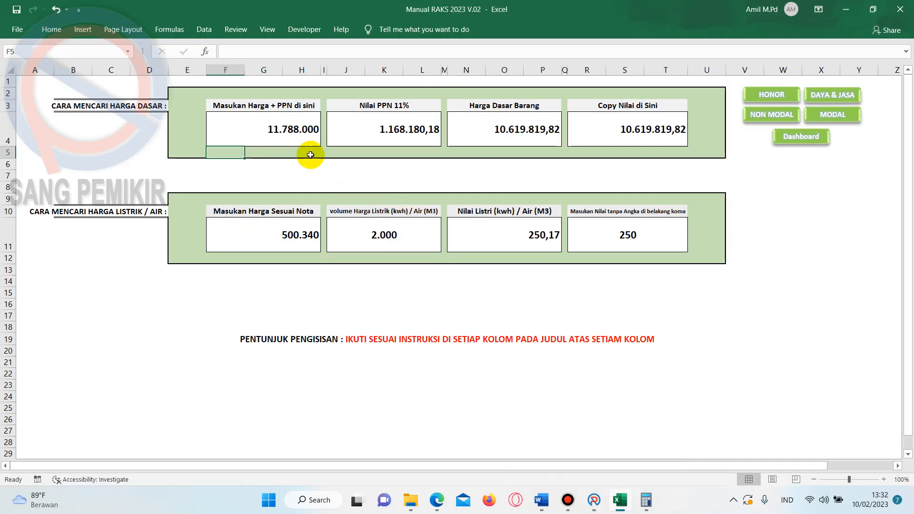
click(286, 136)
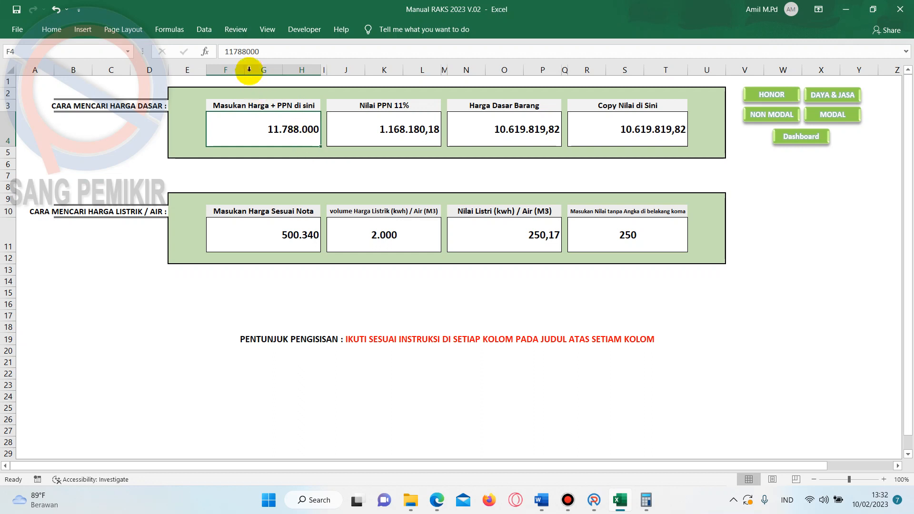
click(244, 51)
click(244, 52)
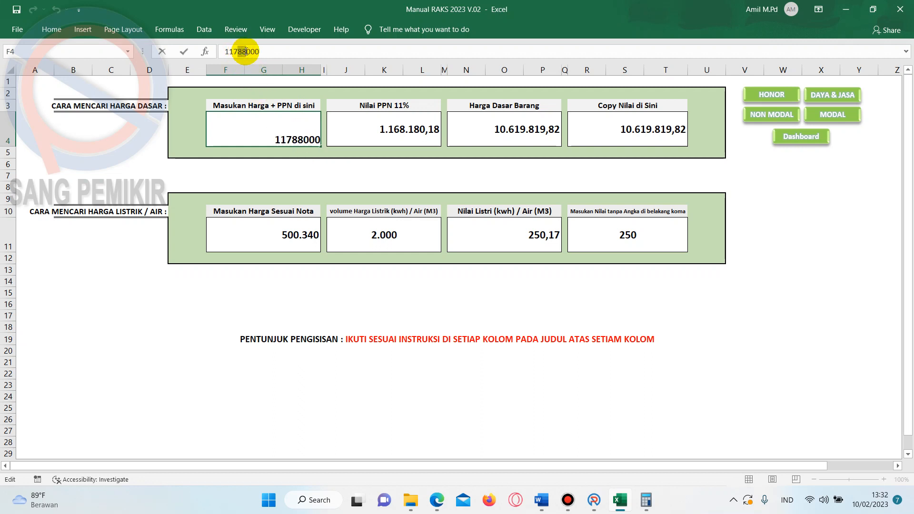
text(9)
key(Return)
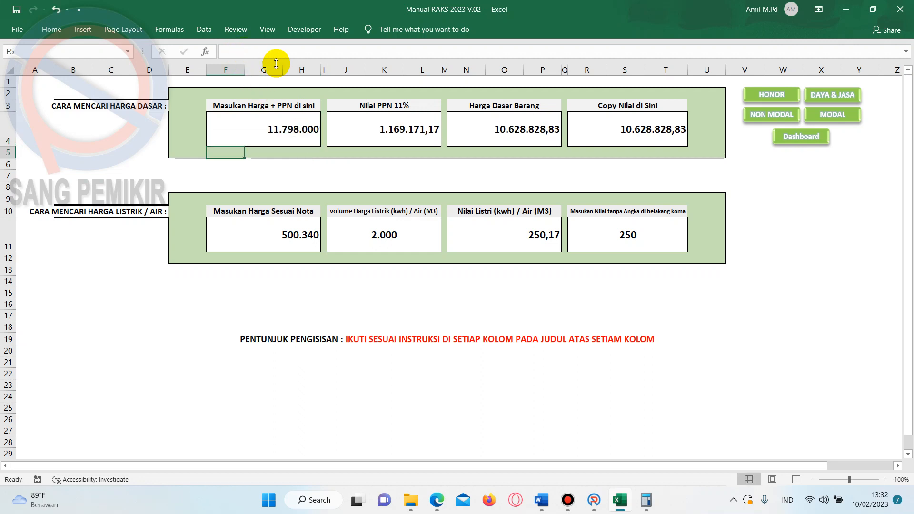
- Try 11.797.000 and 11.790.000 as the laptop's price including PPN in the base price calculator
click(288, 127)
click(244, 51)
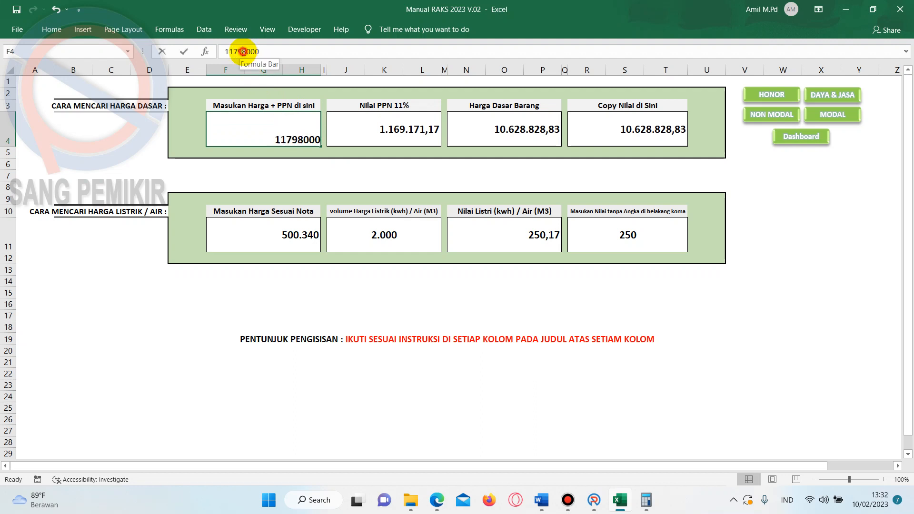
key(BackSpace)
text(7)
key(Return)
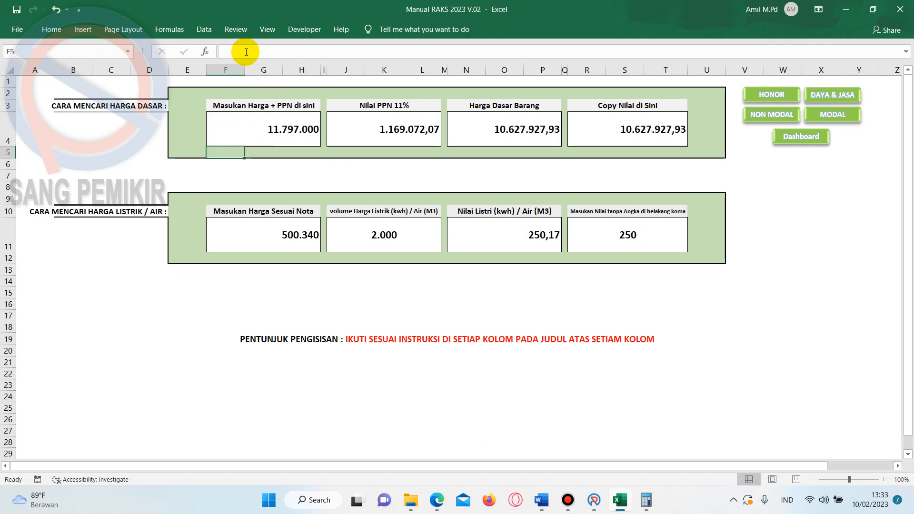
click(279, 123)
click(243, 52)
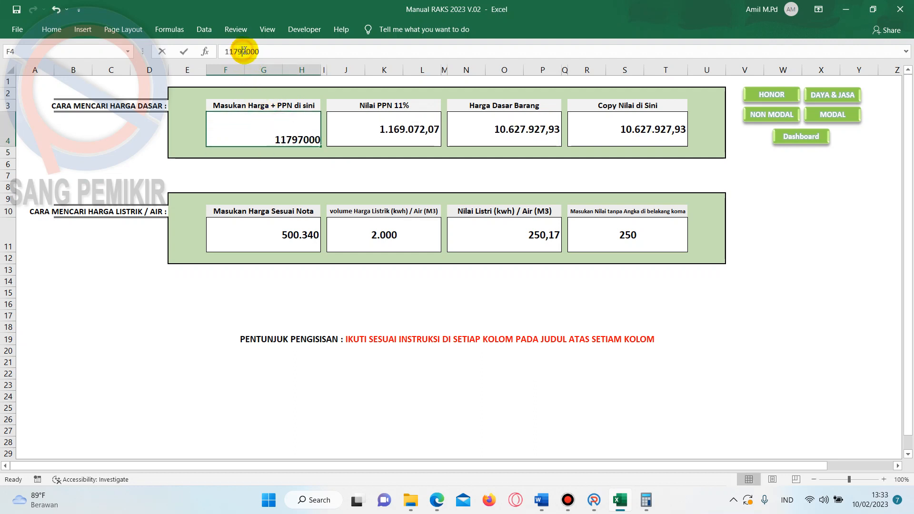
text(0)
key(Return)
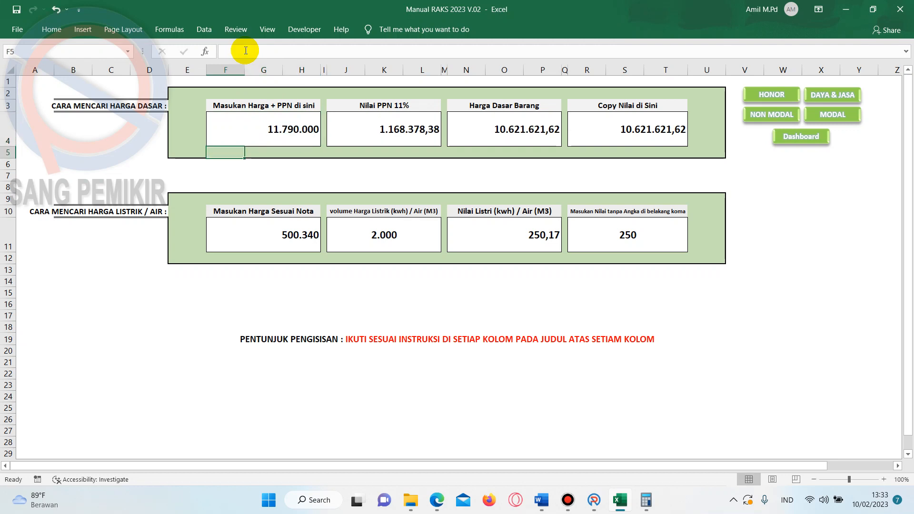
- Change the laptop's price including PPN to 11.795.000 and reduce it to 11.794.000
click(279, 121)
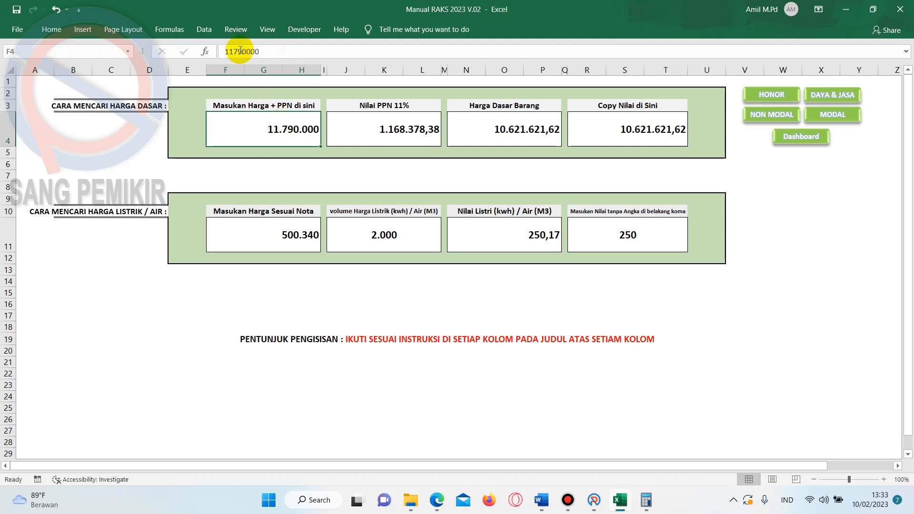
click(242, 51)
click(243, 50)
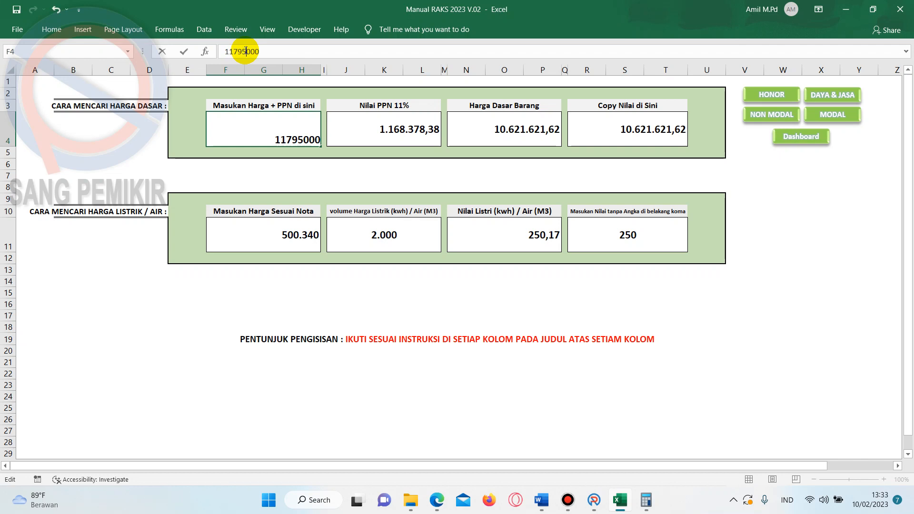
key(Return)
click(263, 132)
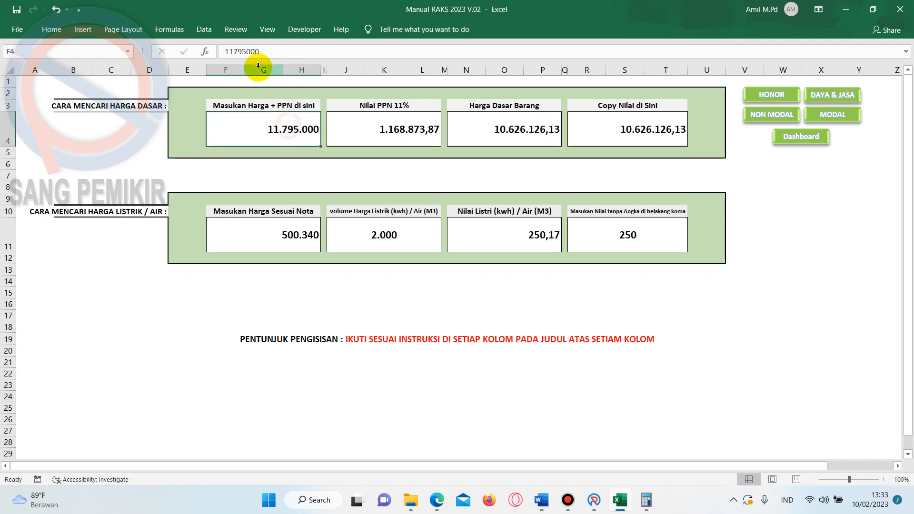
click(246, 51)
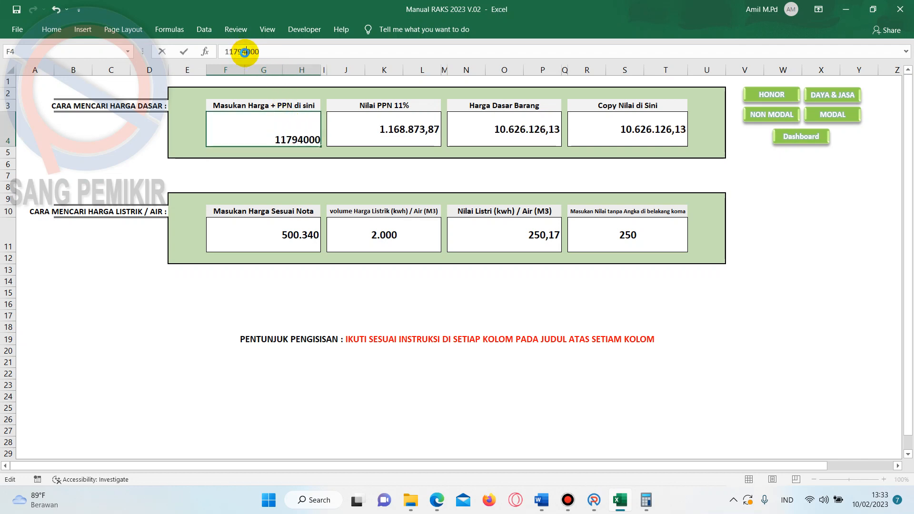
key(Return)
- Try 11.799.000 and 11.791.000 as the laptop's price including PPN in the base price calculator
click(265, 118)
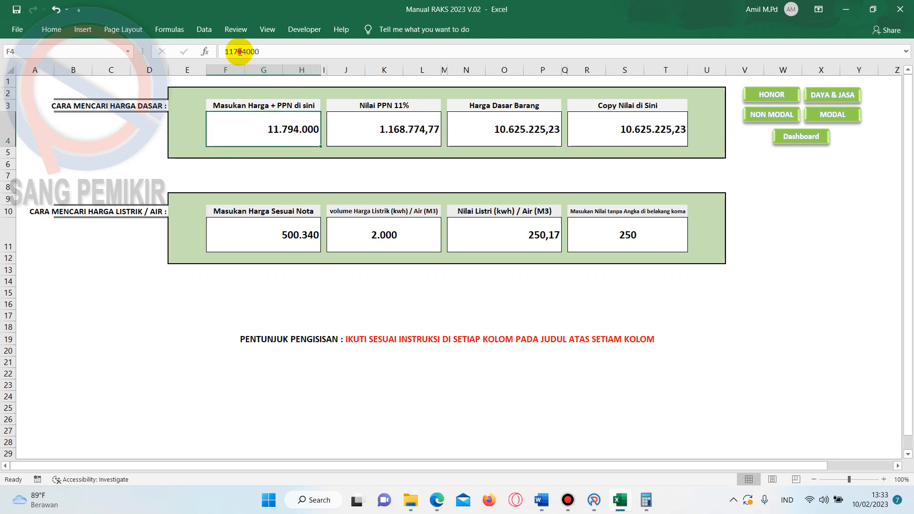
drag(239, 51, 245, 52)
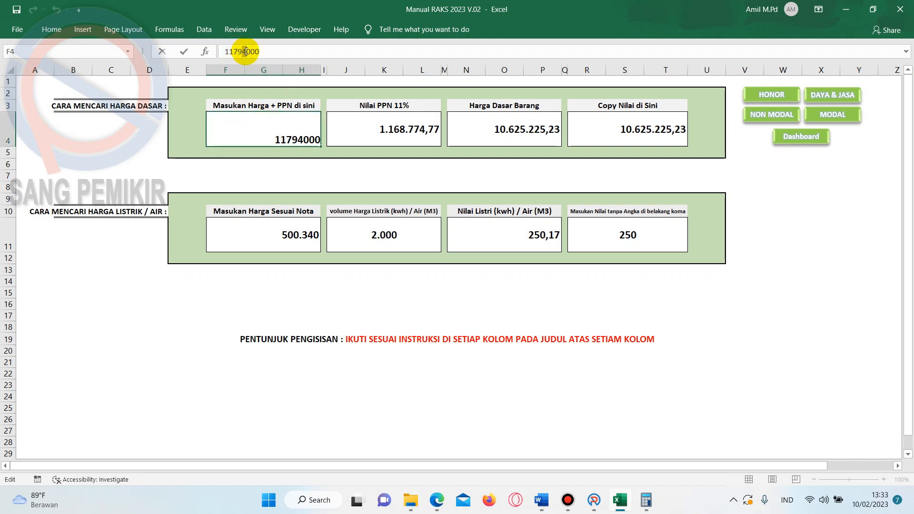
key(Return)
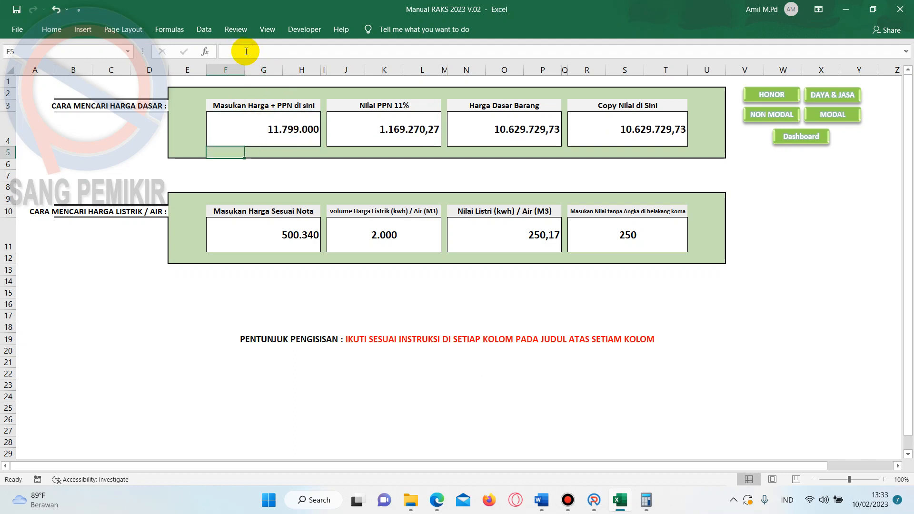
click(279, 121)
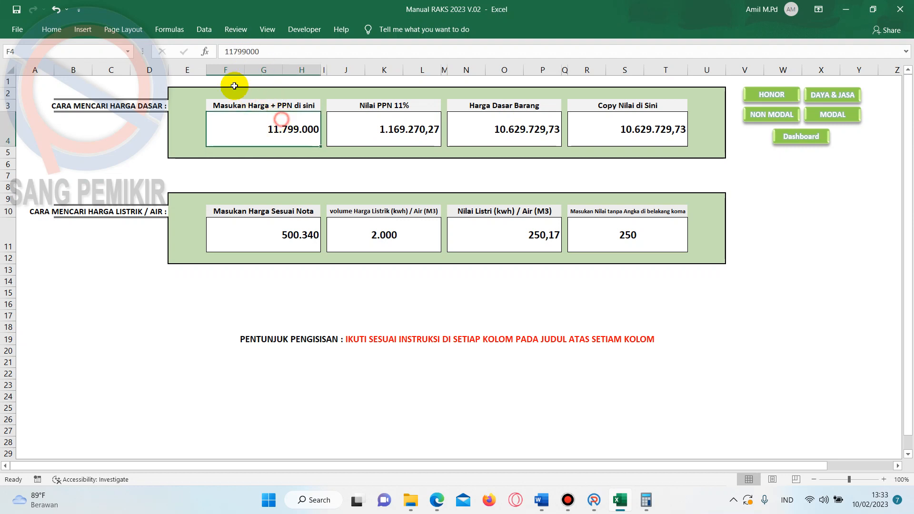
click(242, 51)
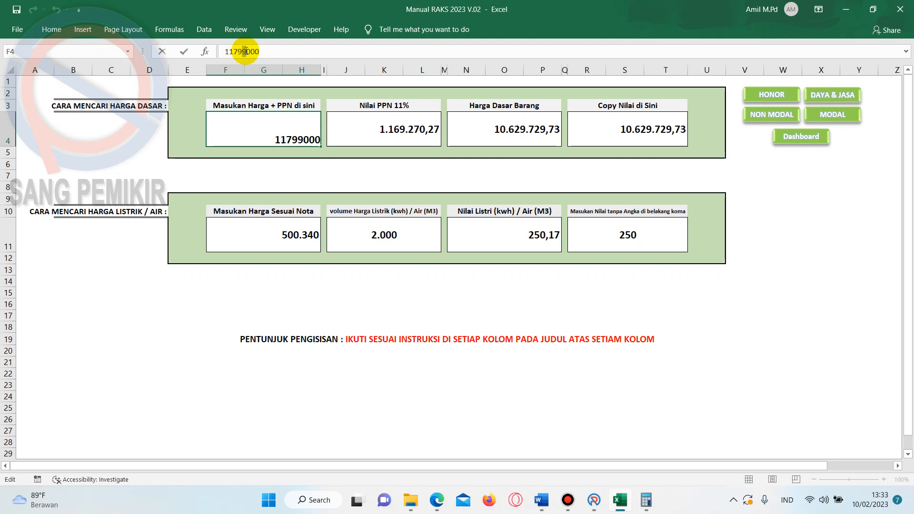
text(1)
key(Return)
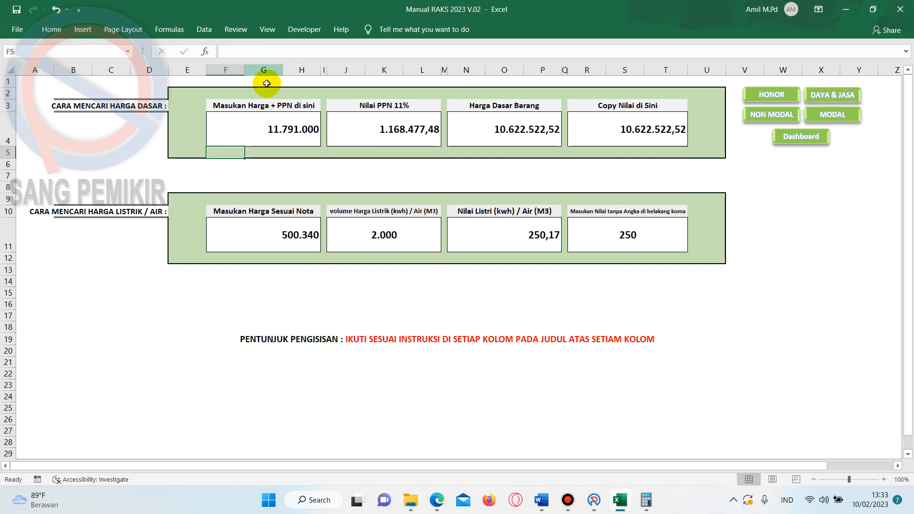
click(279, 126)
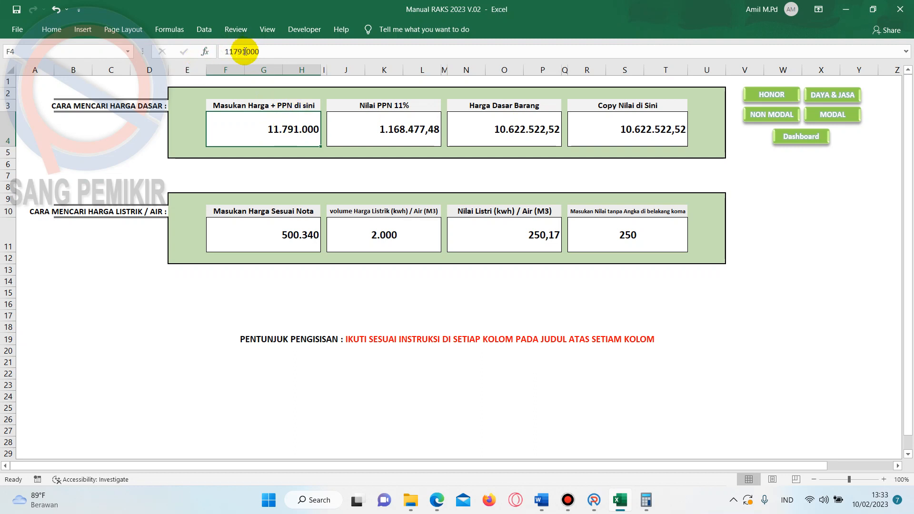
click(265, 183)
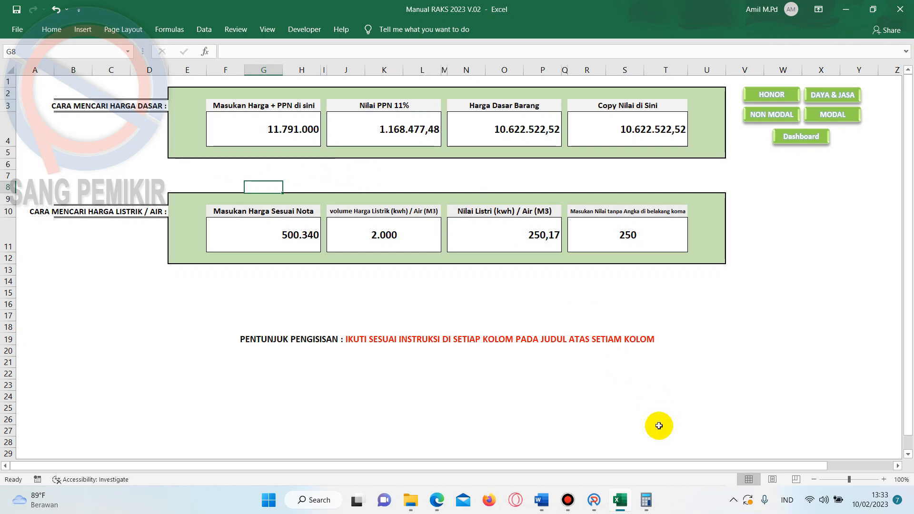
mouse_move(593, 498)
click(590, 451)
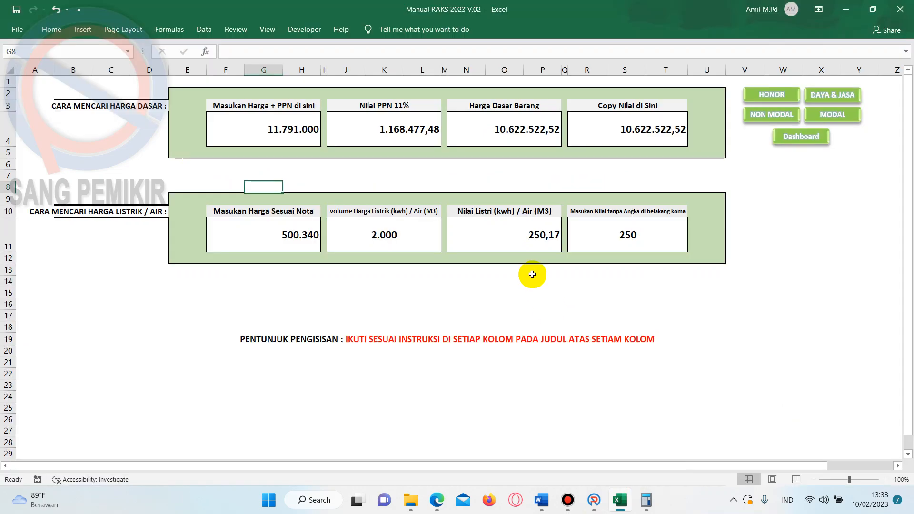
- Set the laptop's price including PPN to 11.800.000 in the base price calculator
click(306, 133)
text(1)
text(1.800.)
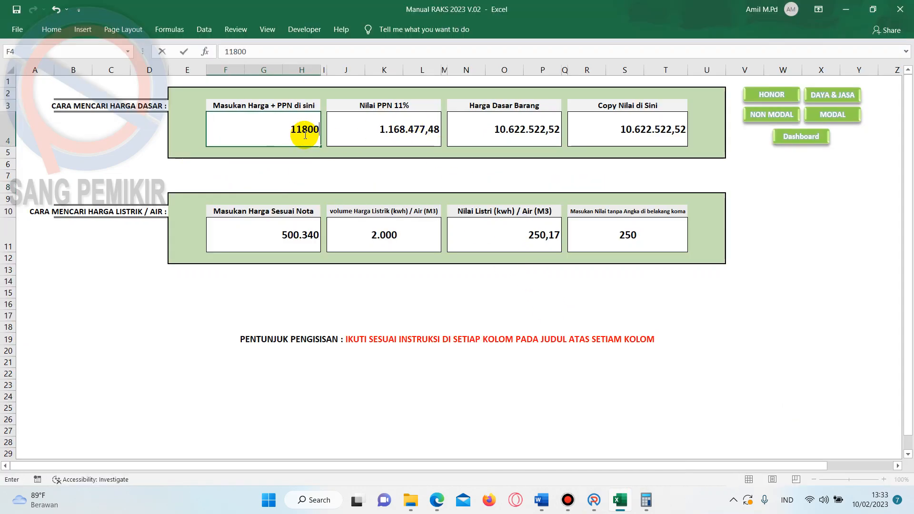
text(000)
key(Return)
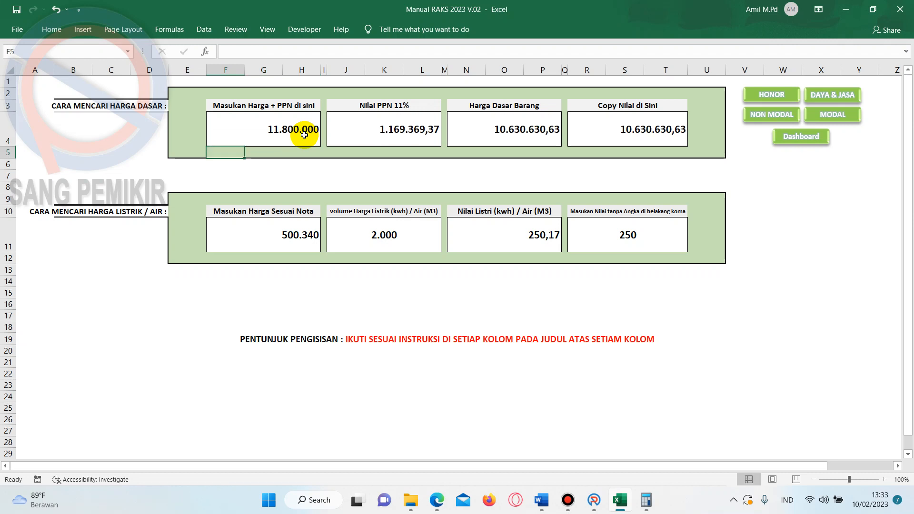
click(703, 169)
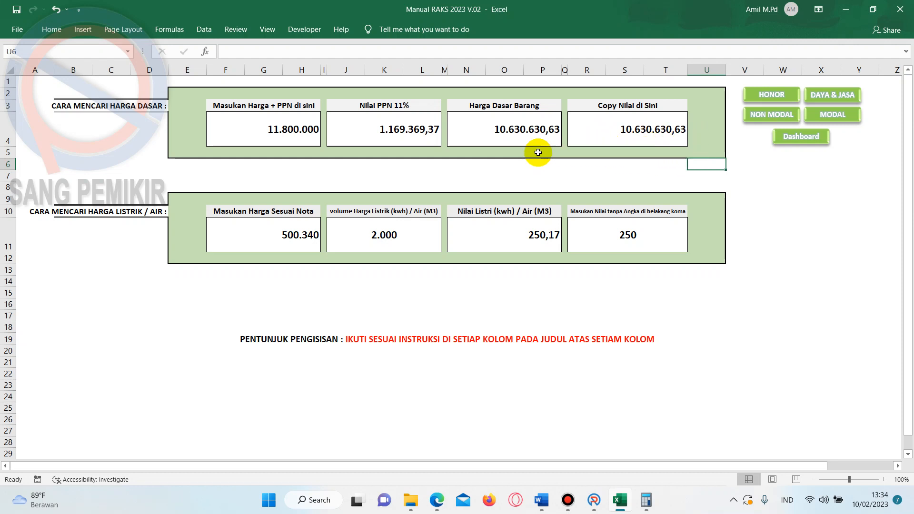
- Copy only the whole-number part, 10630630, of the calculated base price from the Copy Nilai di Sini cell
click(622, 134)
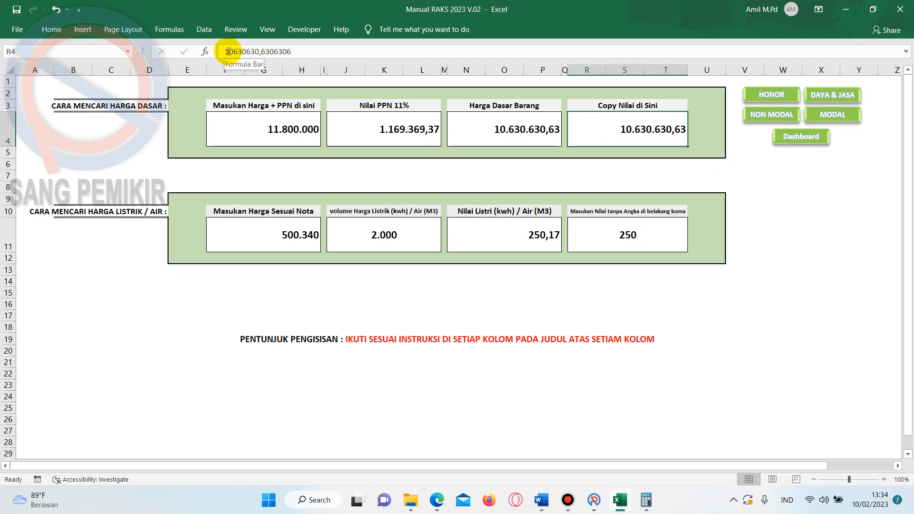
drag(226, 52, 247, 51)
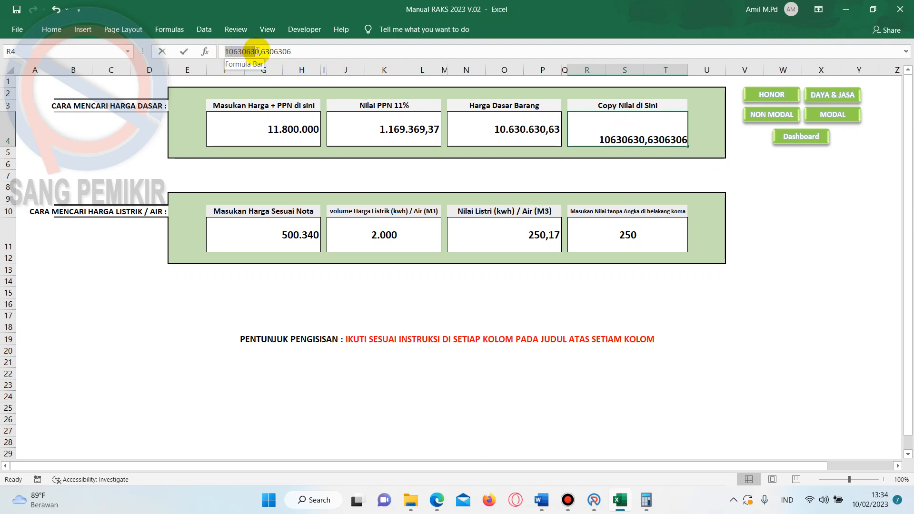
right_click(253, 52)
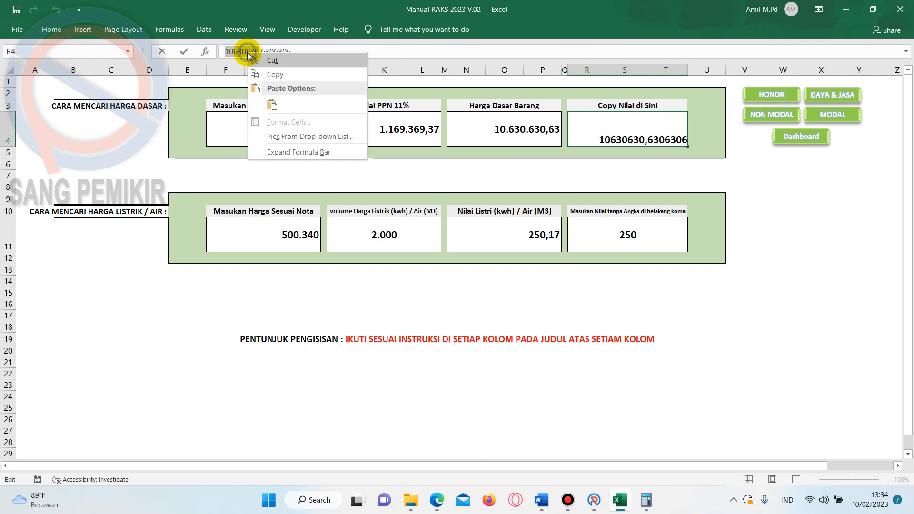
click(264, 75)
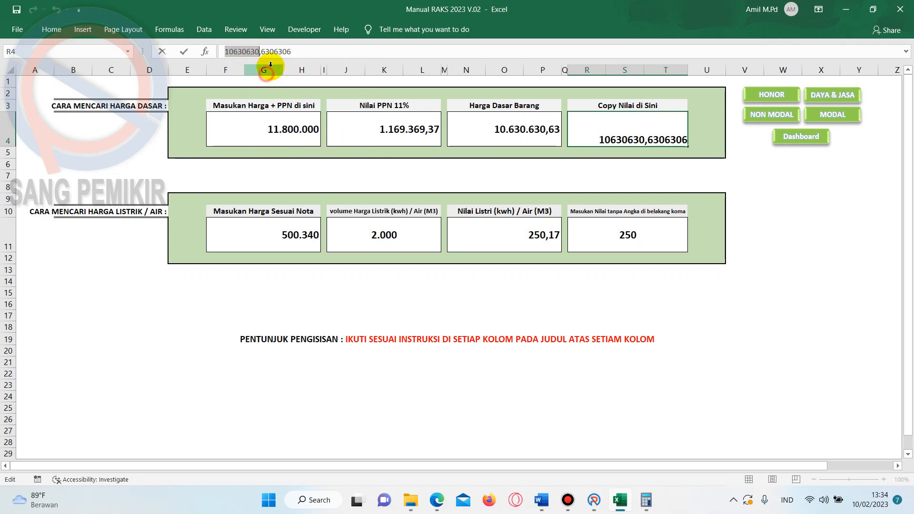
click(783, 188)
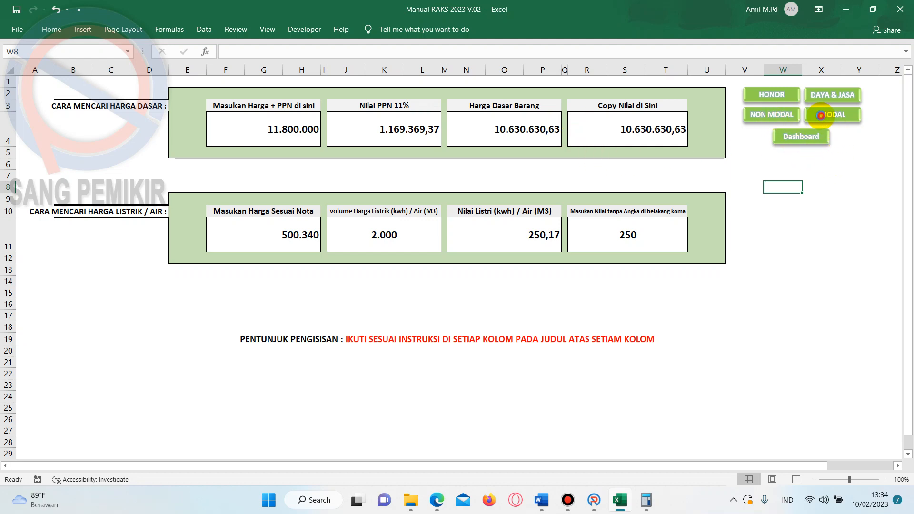
- Go to the Modal sheet and paste 10630630 as the laptop's Harga Dasar
click(820, 115)
click(157, 170)
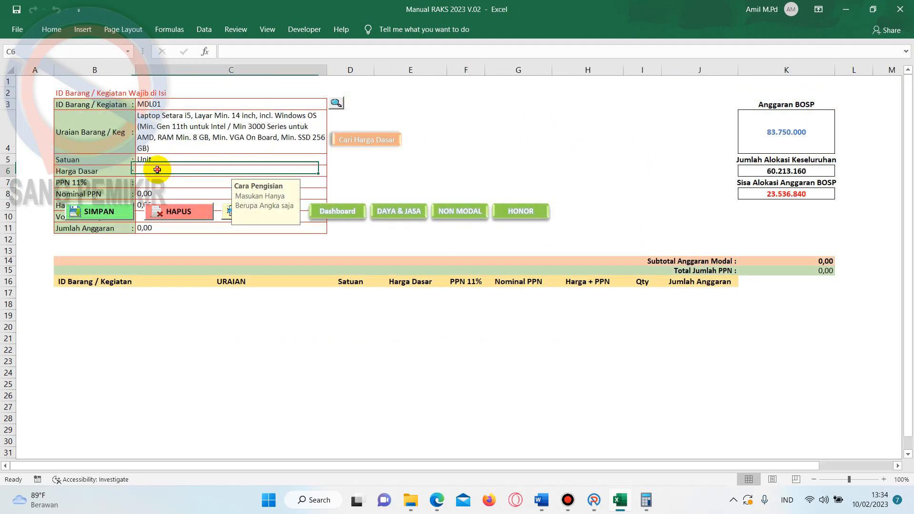
right_click(157, 170)
click(181, 221)
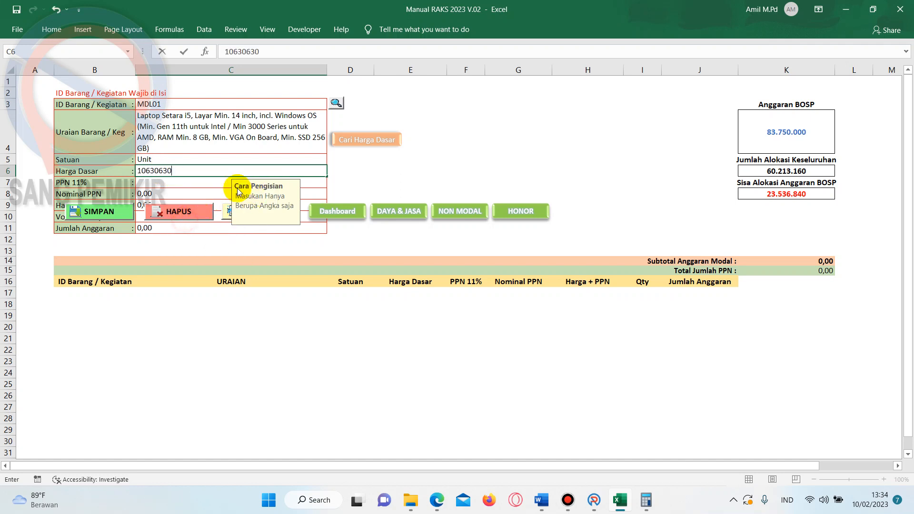
click(388, 166)
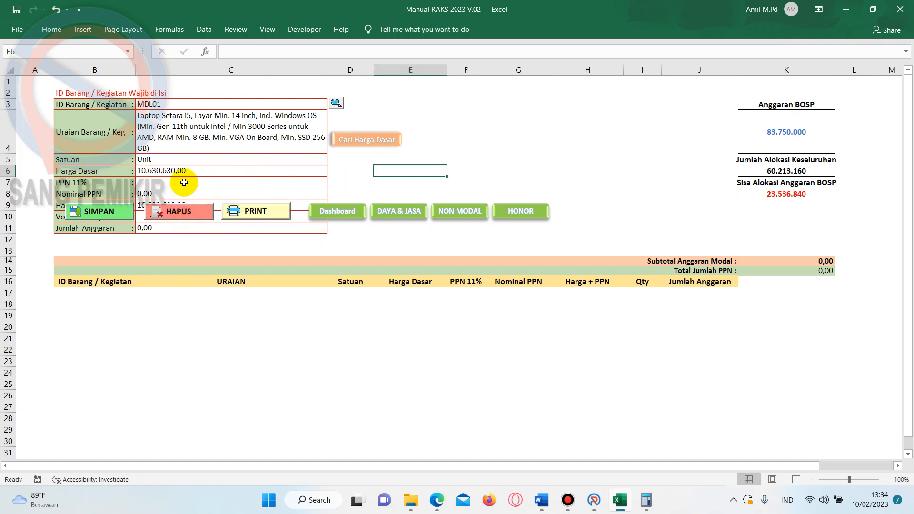
- Delete "VGA On Board, Min. SSD 256 GB" from the laptop's Uraian Barang description
scroll(394, 169, down, 2)
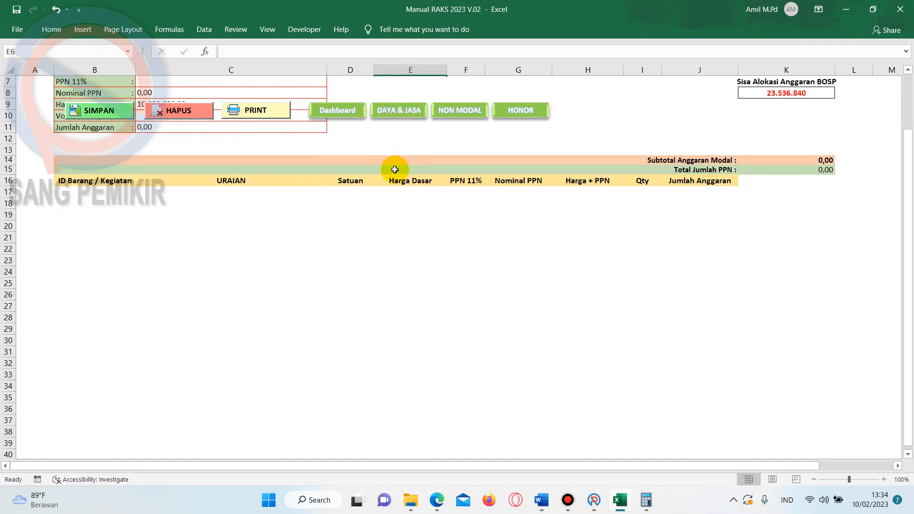
scroll(394, 169, up, 2)
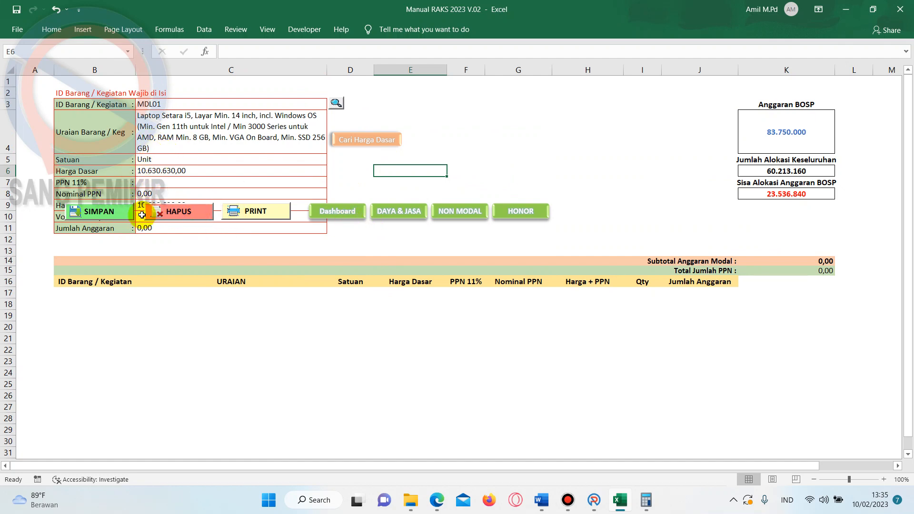
click(179, 142)
double_click(162, 149)
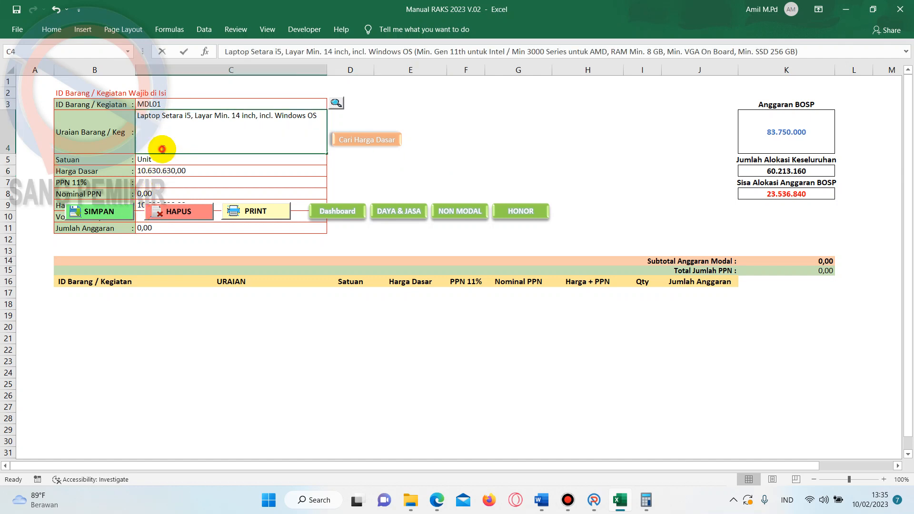
drag(161, 149, 234, 127)
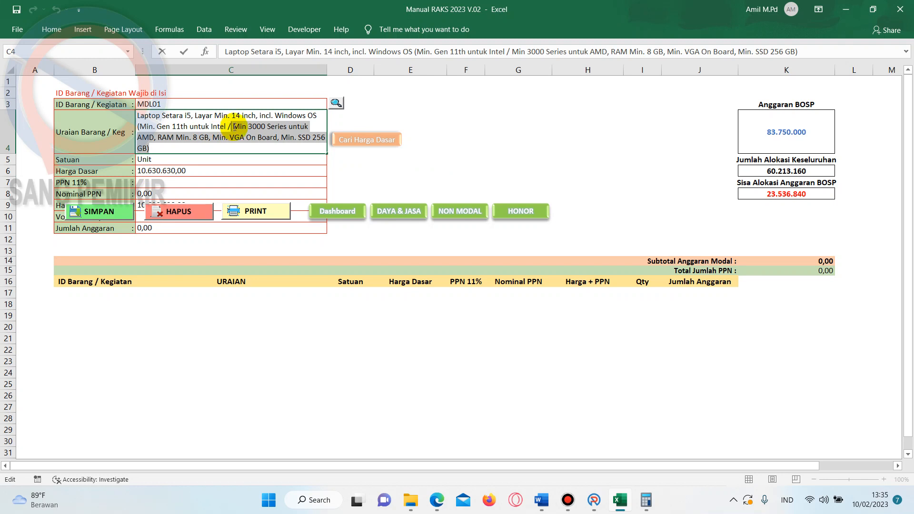
click(149, 149)
drag(145, 149, 230, 138)
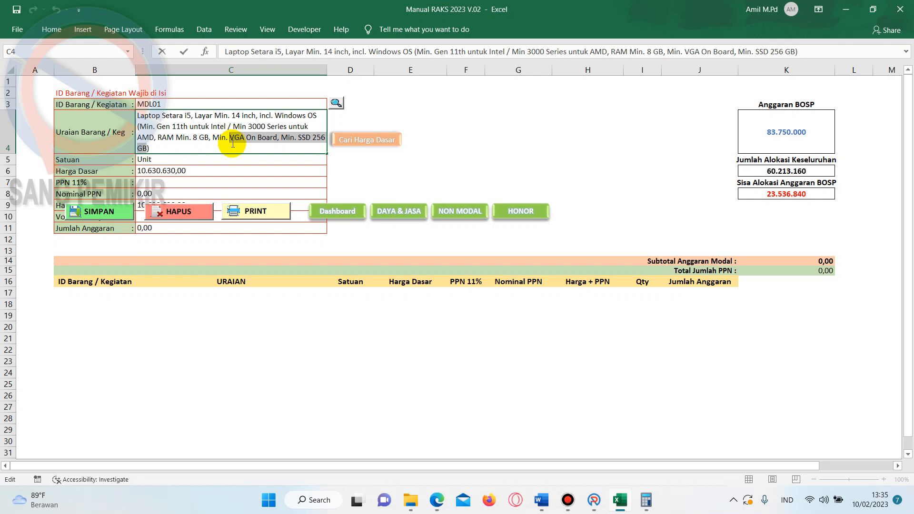
key(BackSpace)
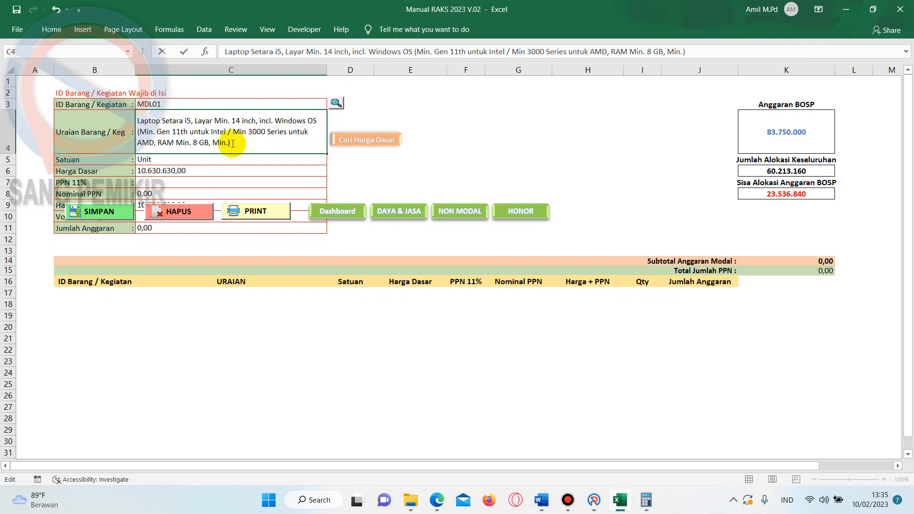
click(395, 147)
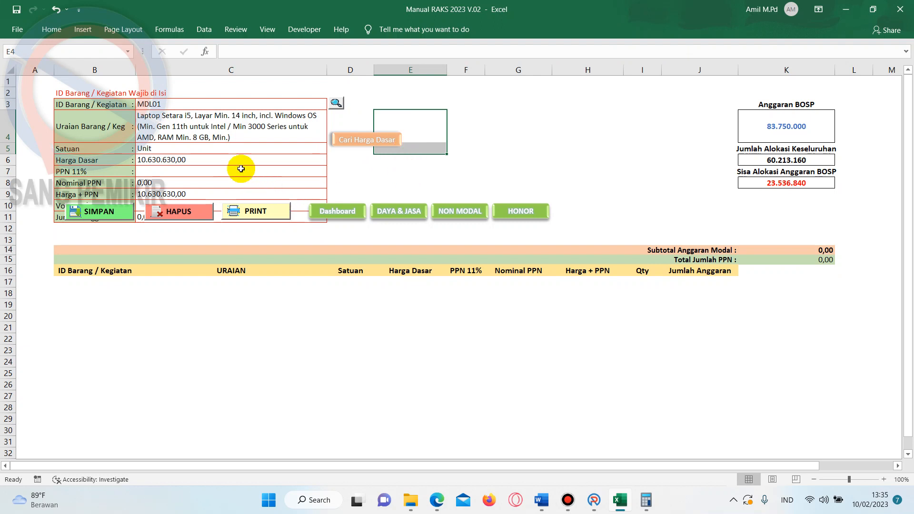
- Shorten the laptop's description further to "Laptop Setara i5, Layar Min. 14 inch"
double_click(232, 136)
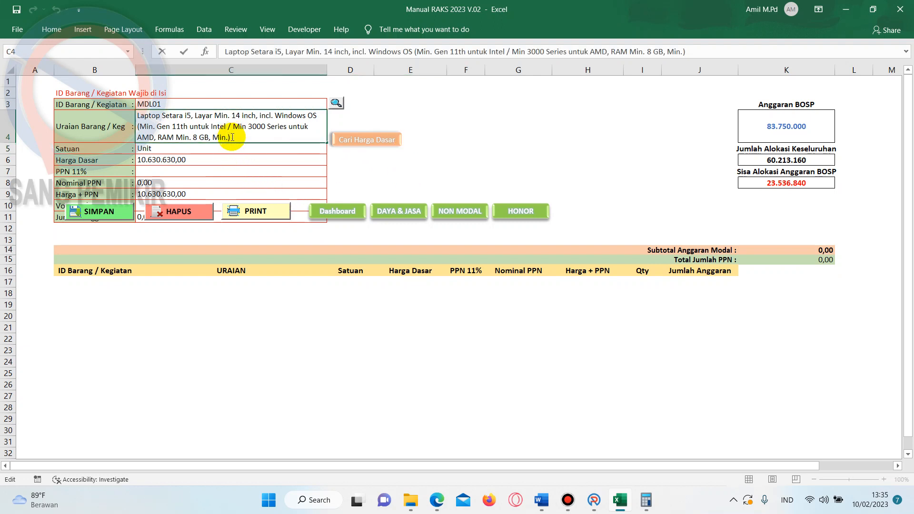
drag(232, 137, 258, 116)
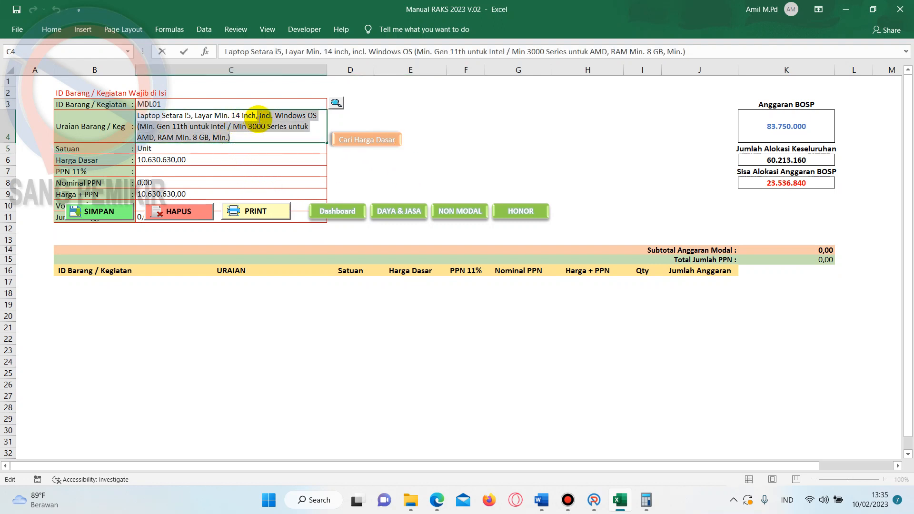
key(BackSpace)
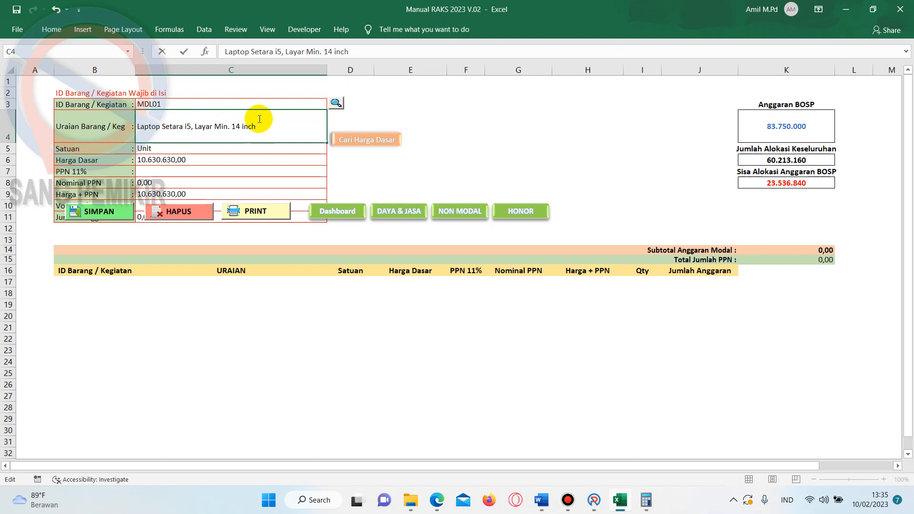
click(500, 147)
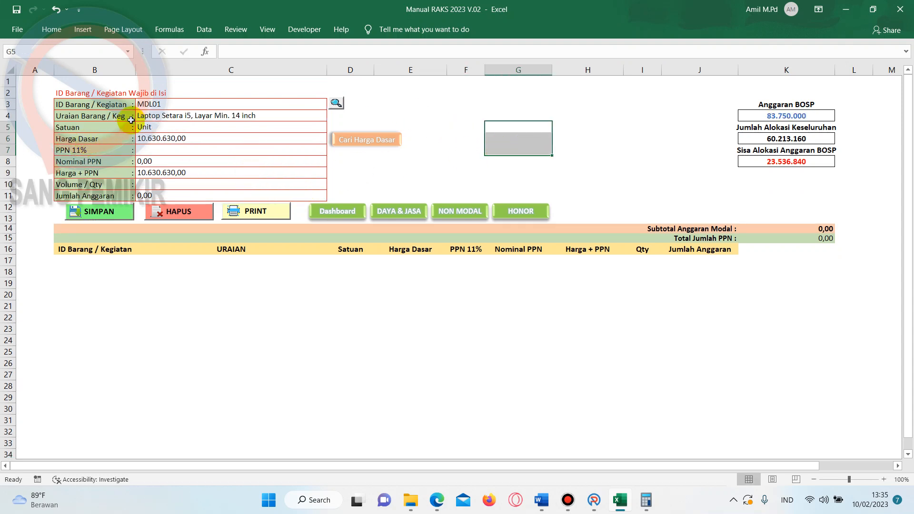
click(361, 174)
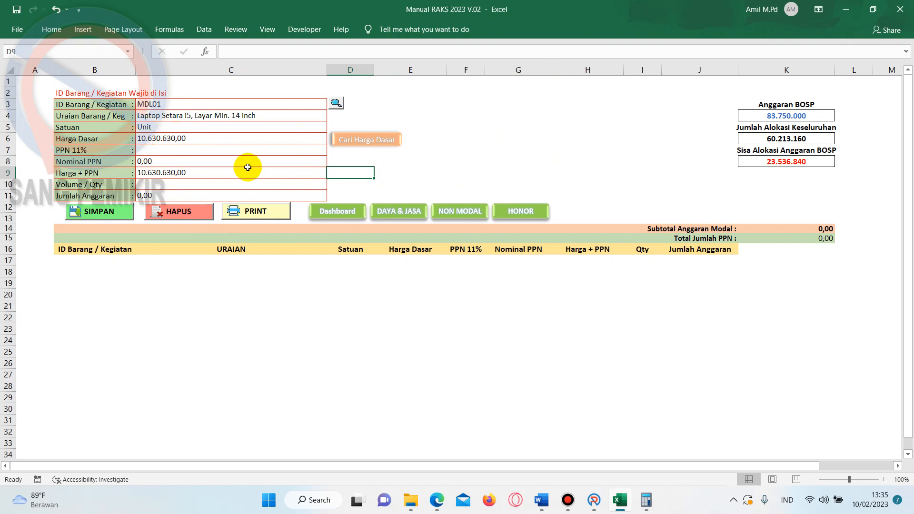
- Set the laptop's PPN to 11% and check the Nominal PPN and Harga + PPN on the Modal sheet
click(162, 185)
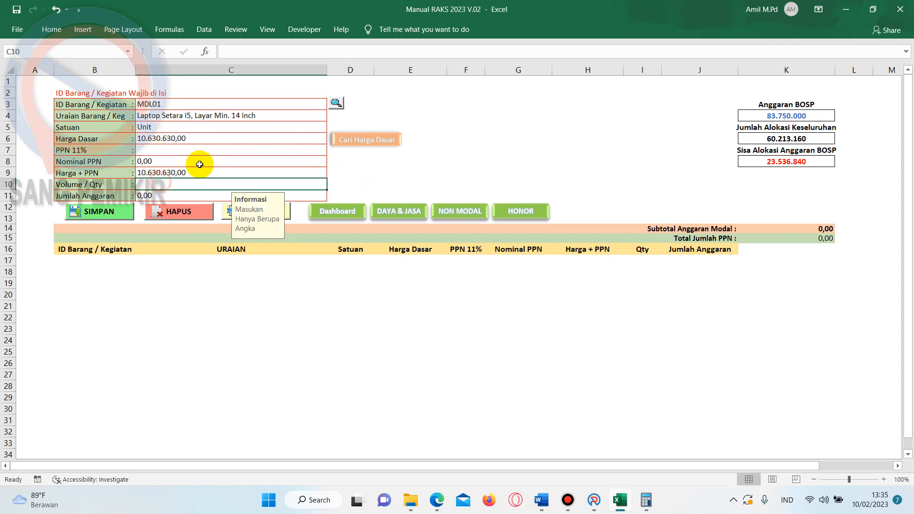
click(162, 150)
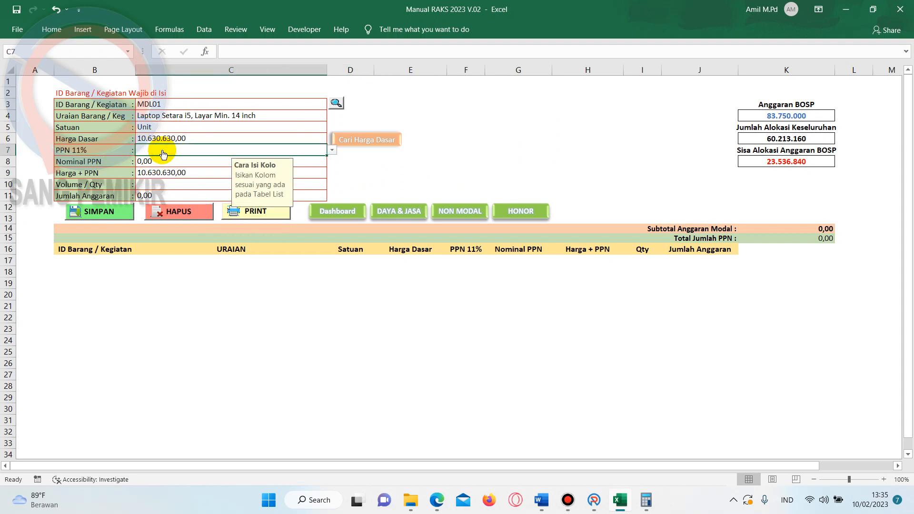
click(332, 150)
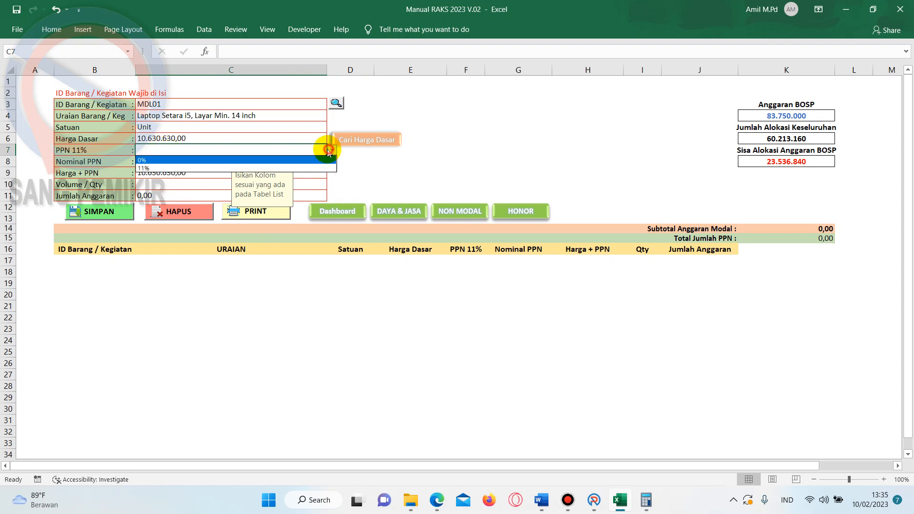
click(179, 169)
click(404, 173)
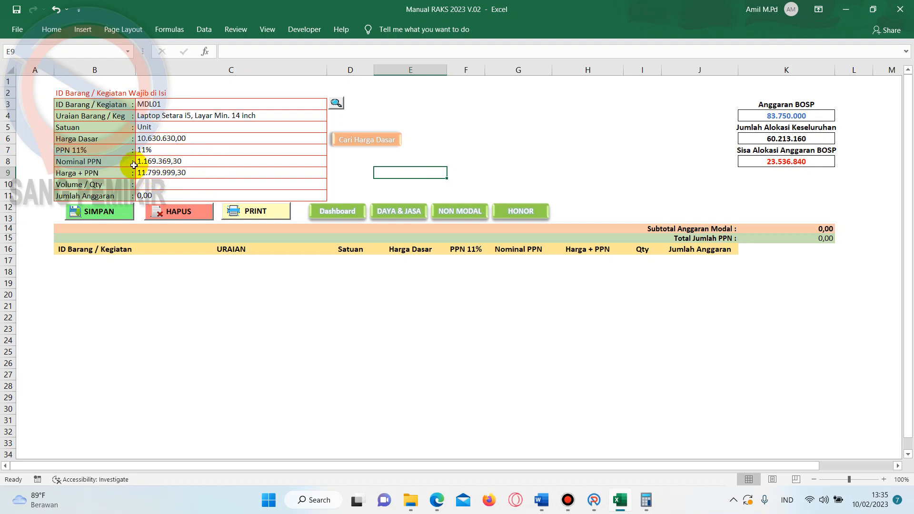
click(176, 173)
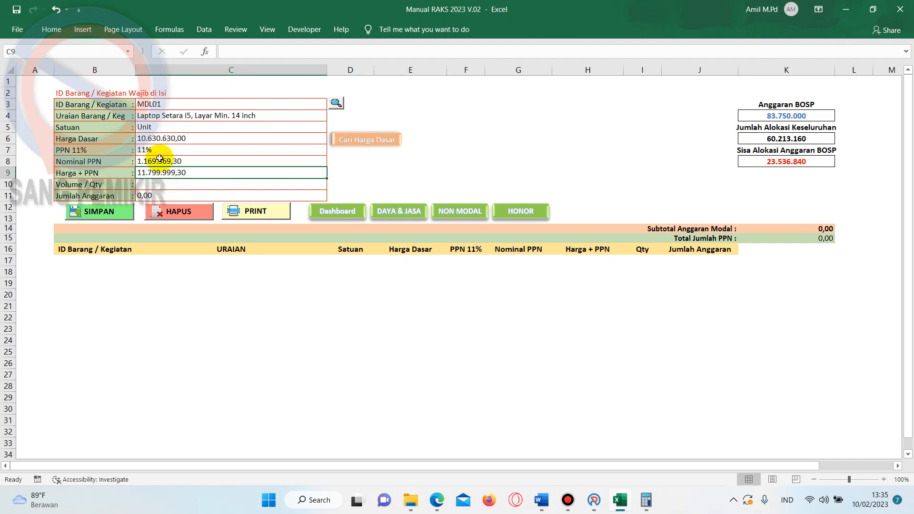
- Recheck the calculated base price in Copy Nilai di Sini, and round the laptop's Harga Dasar on the Modal sheet to 10630600
click(346, 140)
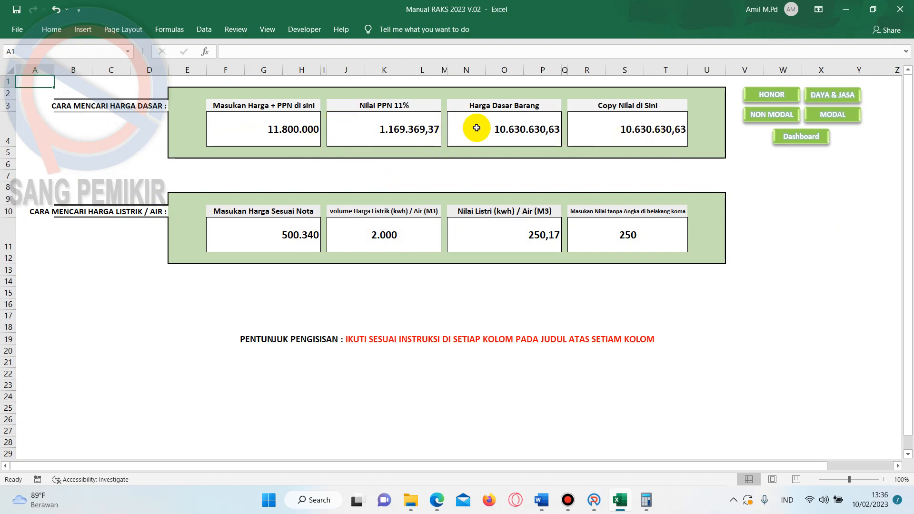
click(623, 129)
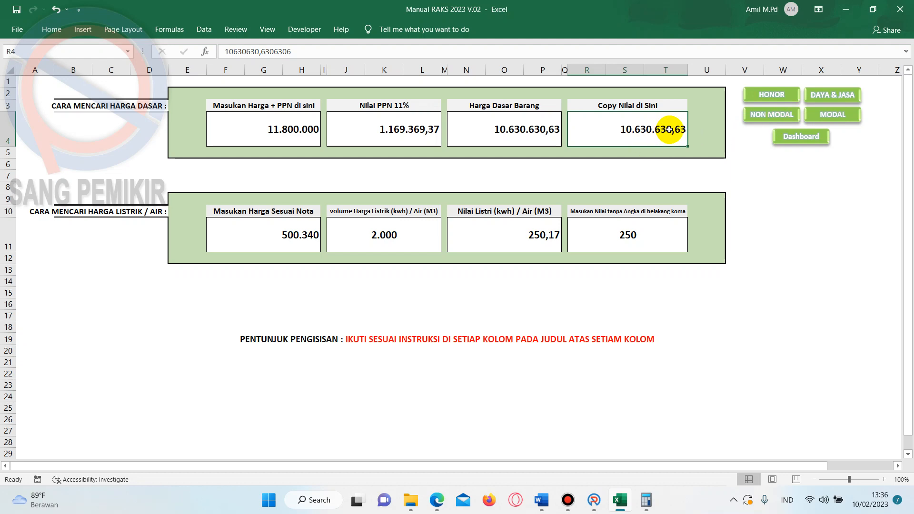
click(828, 115)
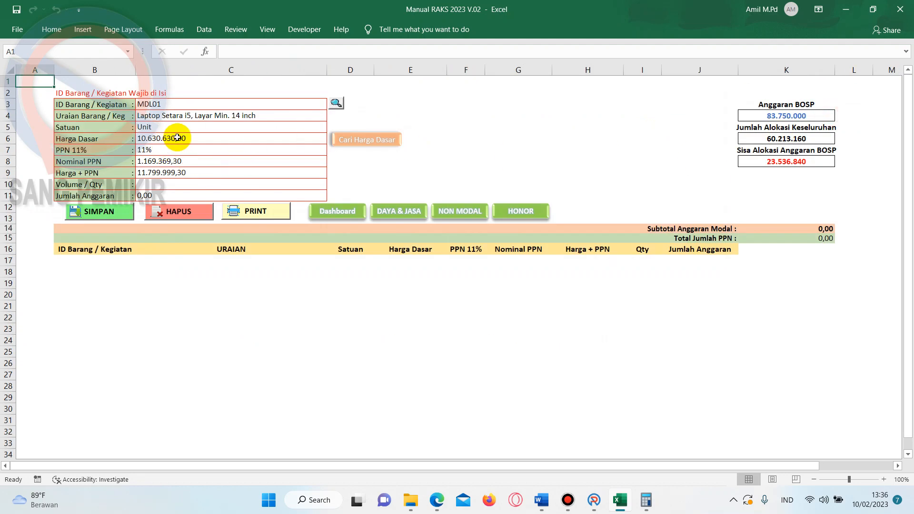
click(197, 138)
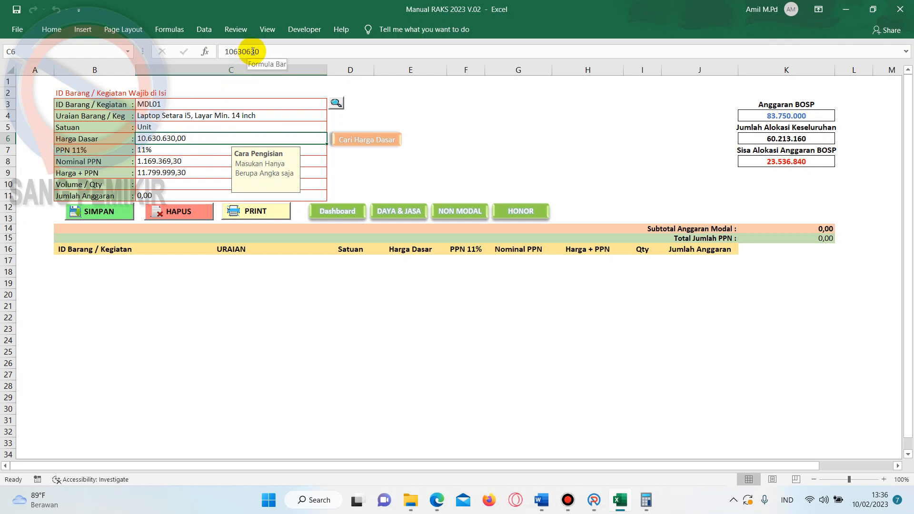
drag(253, 52, 261, 52)
text(0)
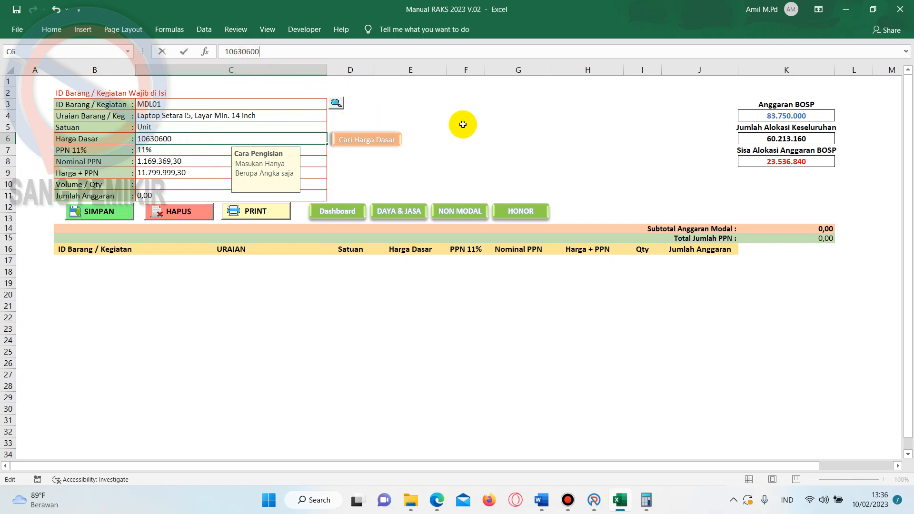
click(464, 124)
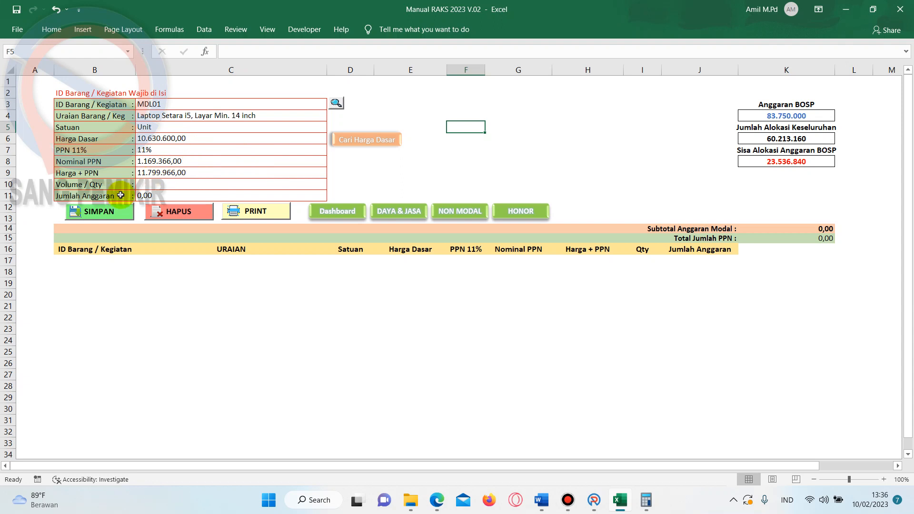
- Enter the laptop's Volume / Qty, first as 1 and finally as 2, and save the item to the Modal table
click(144, 185)
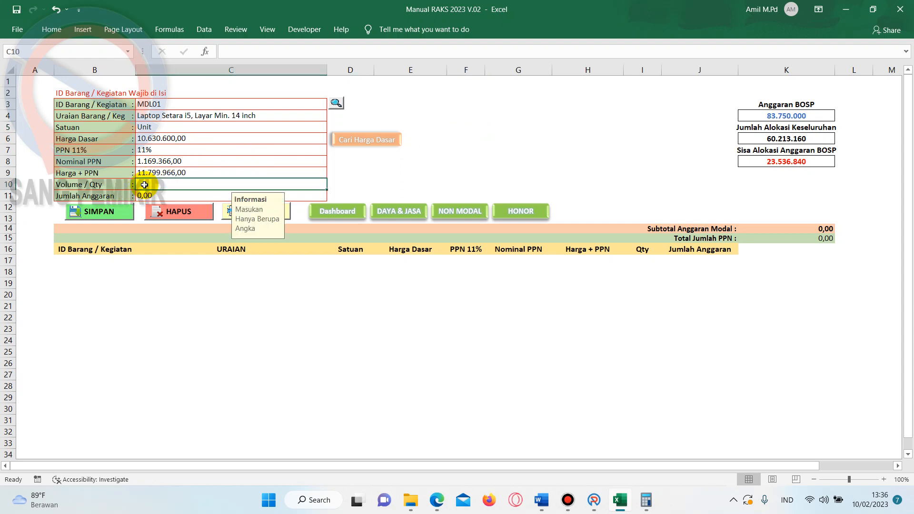
text(1)
click(368, 176)
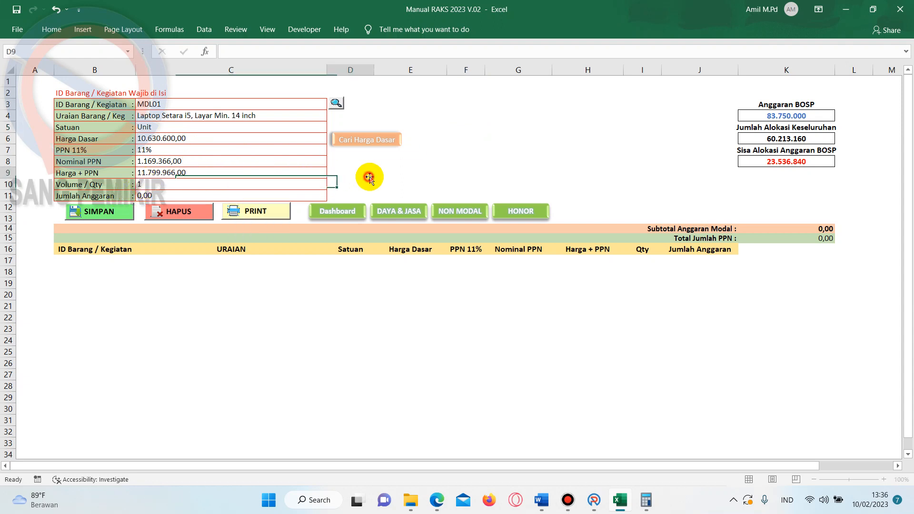
click(154, 186)
text(2)
click(381, 183)
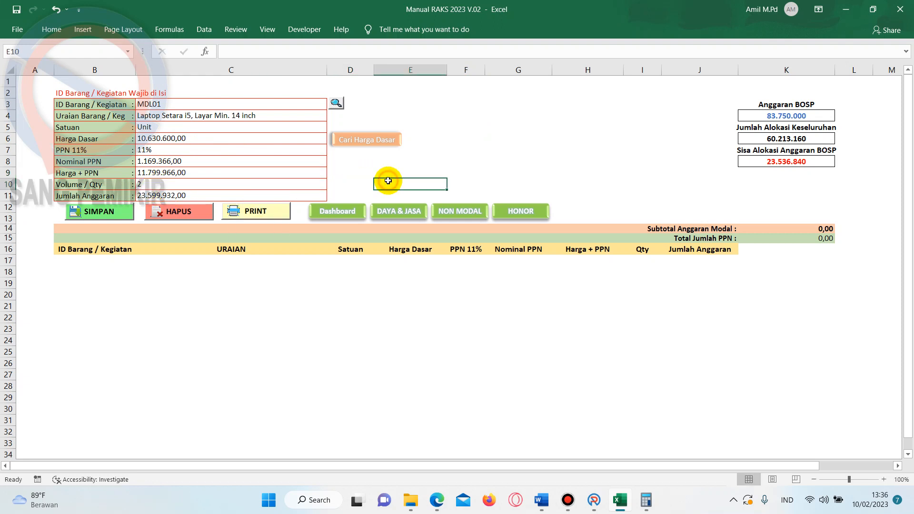
click(99, 212)
click(614, 306)
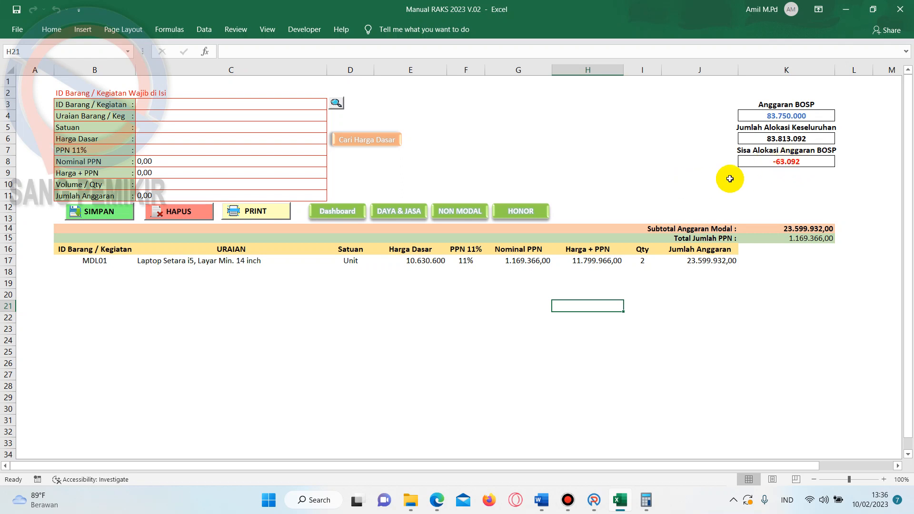
- Load saved item MDL01 back into the form, set its Volume / Qty to 1, and save it again
click(223, 104)
text(MDL01)
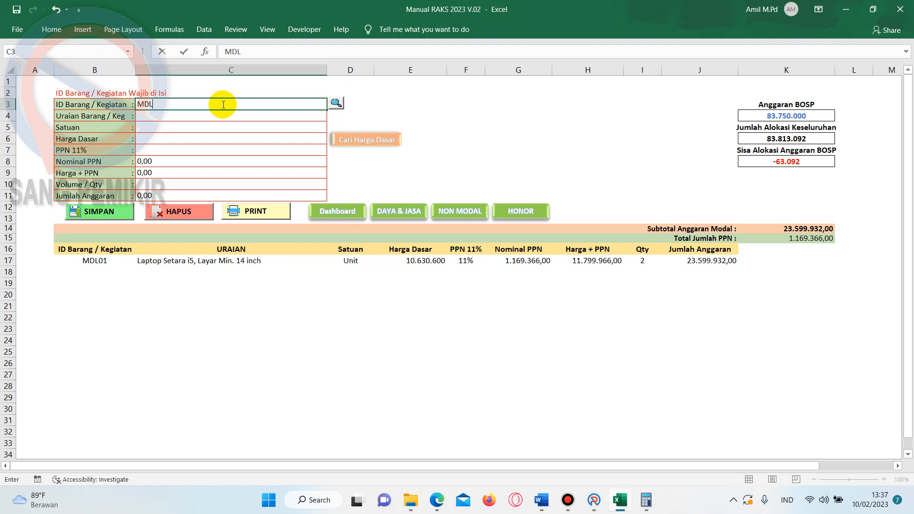
click(336, 103)
click(142, 183)
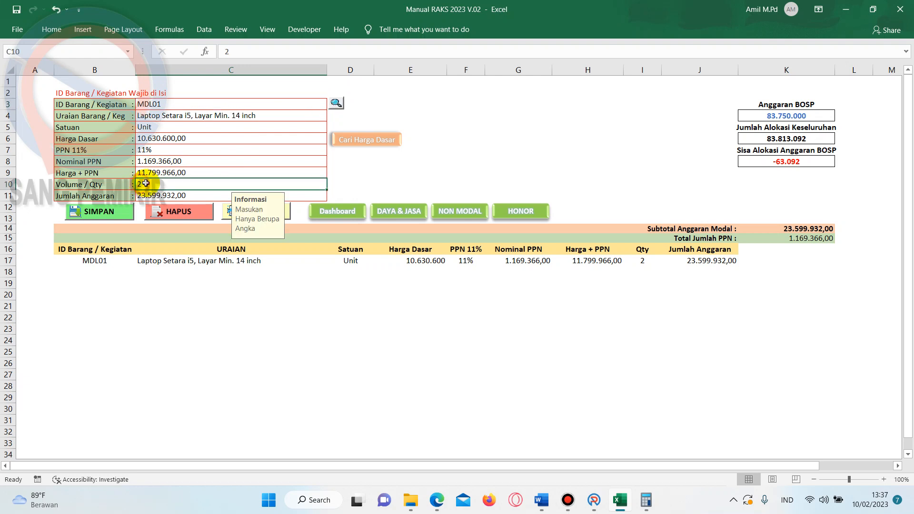
text(1)
click(351, 173)
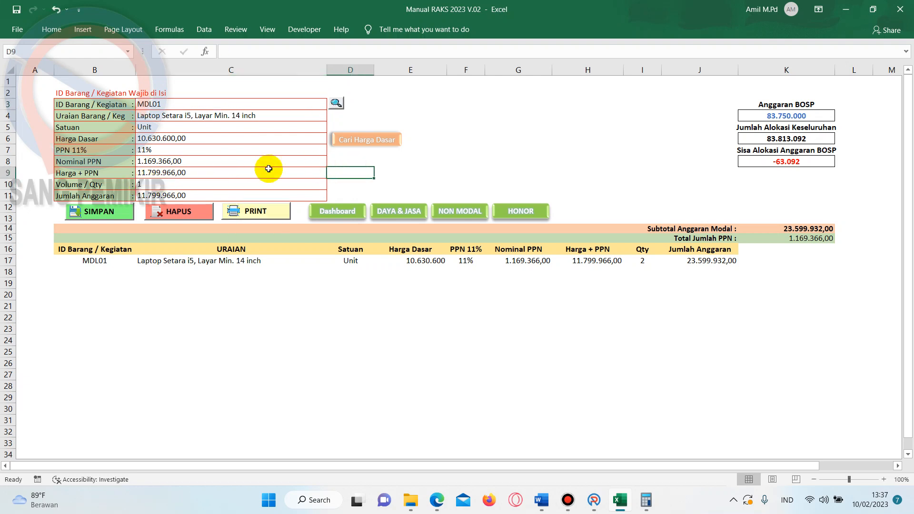
click(108, 213)
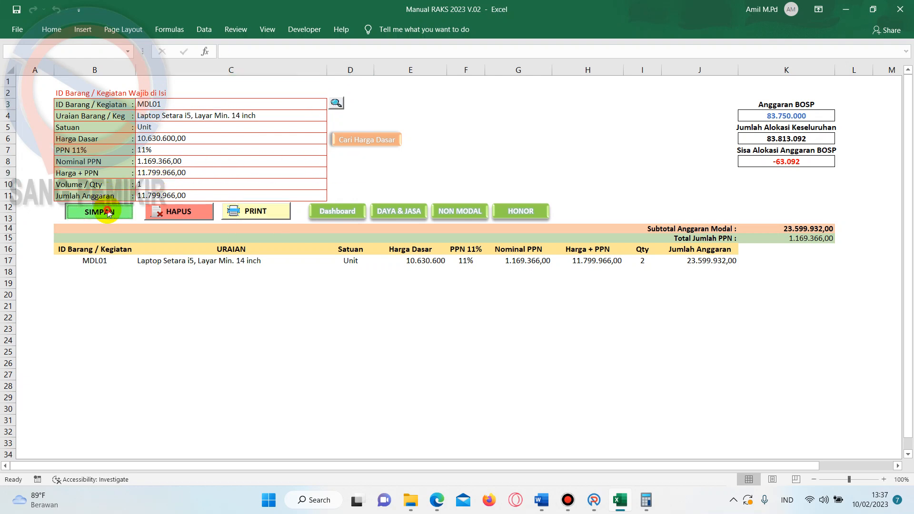
click(597, 360)
click(635, 262)
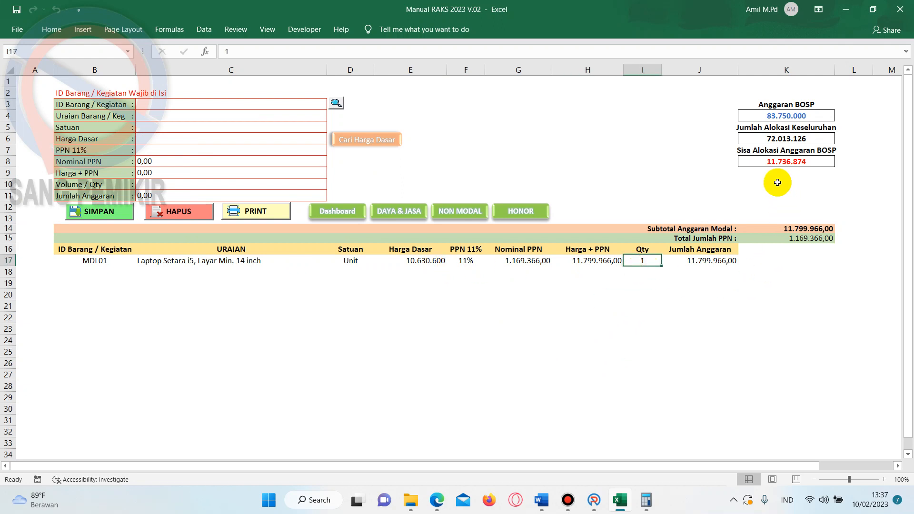
click(751, 332)
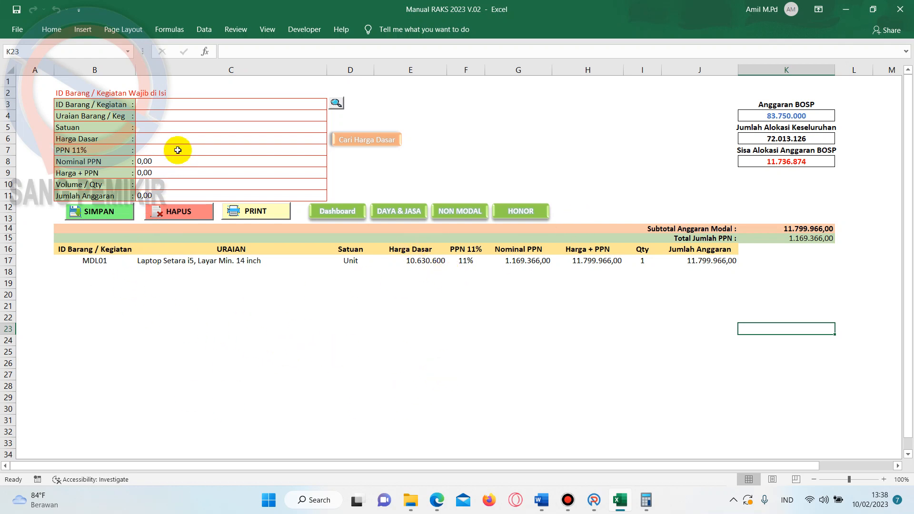
- Enter MDL02 as the ID Barang / Kegiatan in the empty Modal form
click(285, 104)
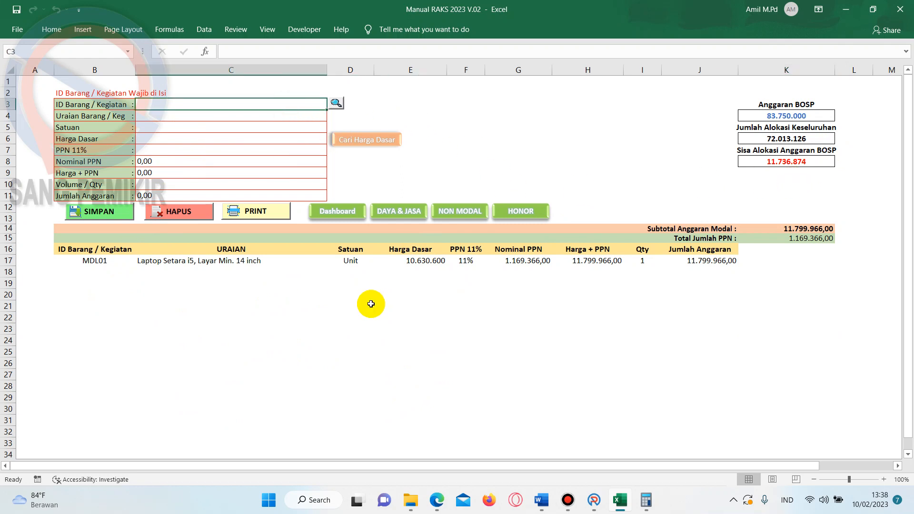
text(MDL02)
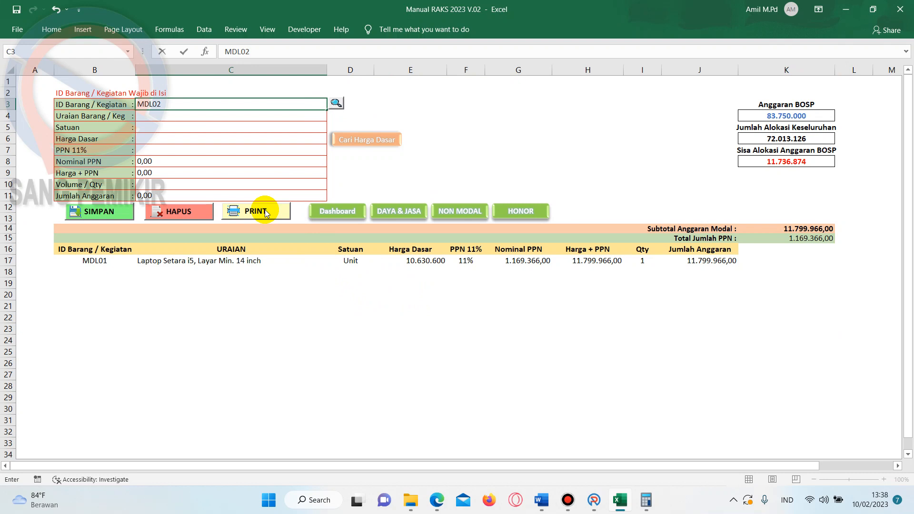
click(242, 316)
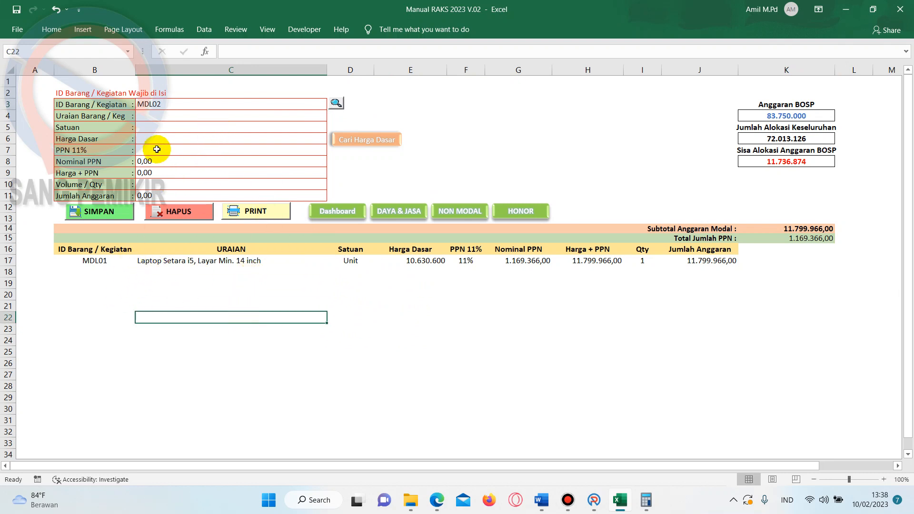
- Set the ID Barang / Kegiatan to MDL01 and load that item's saved data into the form
click(171, 104)
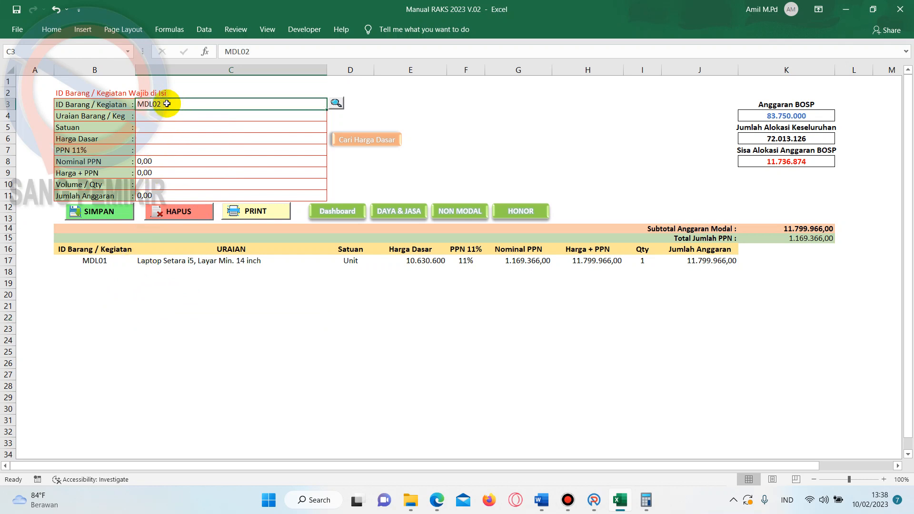
double_click(167, 104)
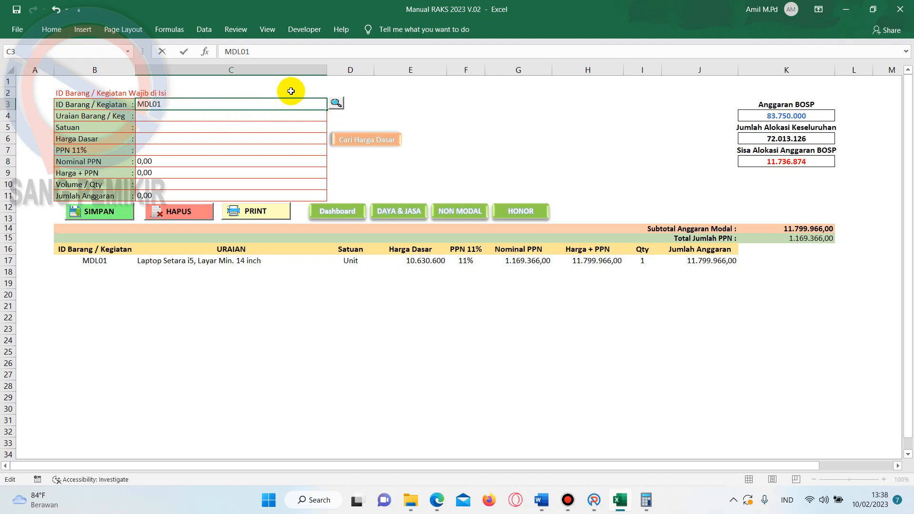
click(336, 102)
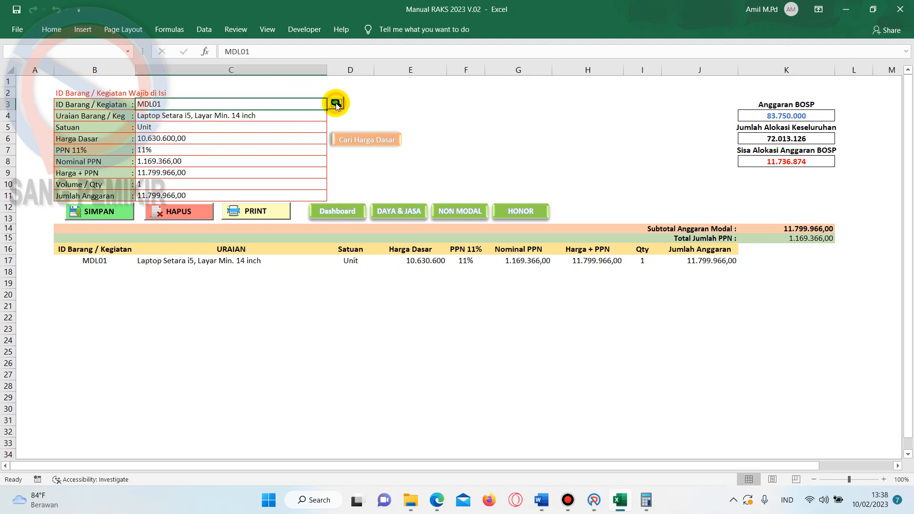
- Change the ID of the loaded laptop item to MDL02, keeping its other details for a second entry
double_click(164, 104)
click(161, 104)
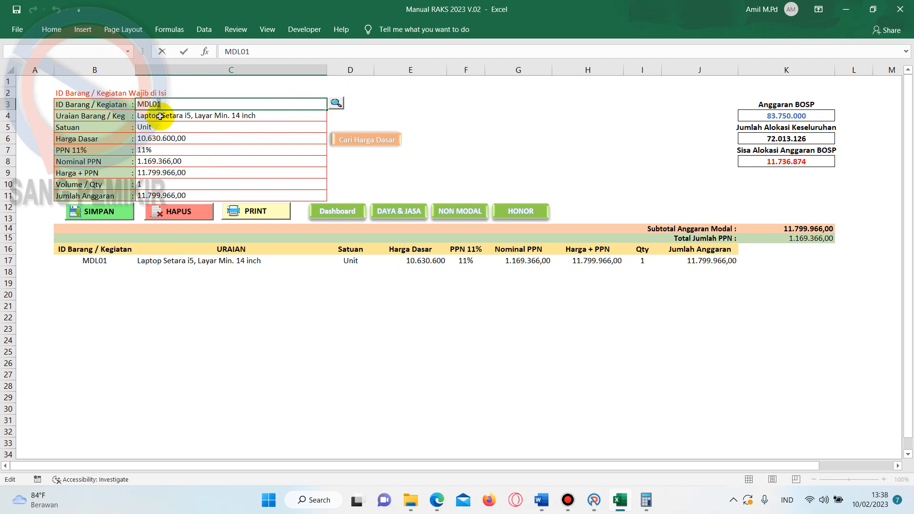
key(BackSpace)
text(2)
click(424, 117)
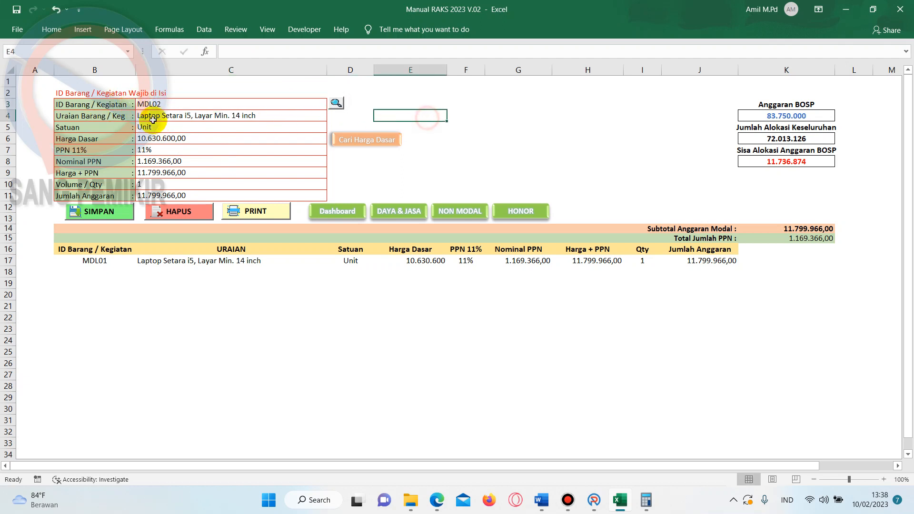
- Go to the base price calculator and enter 11376 as the price including PPN
click(181, 139)
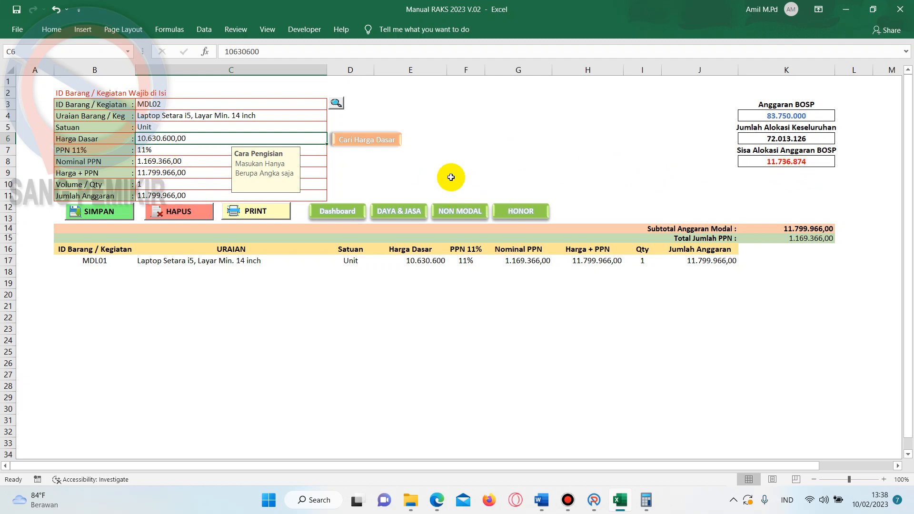
click(378, 136)
click(296, 138)
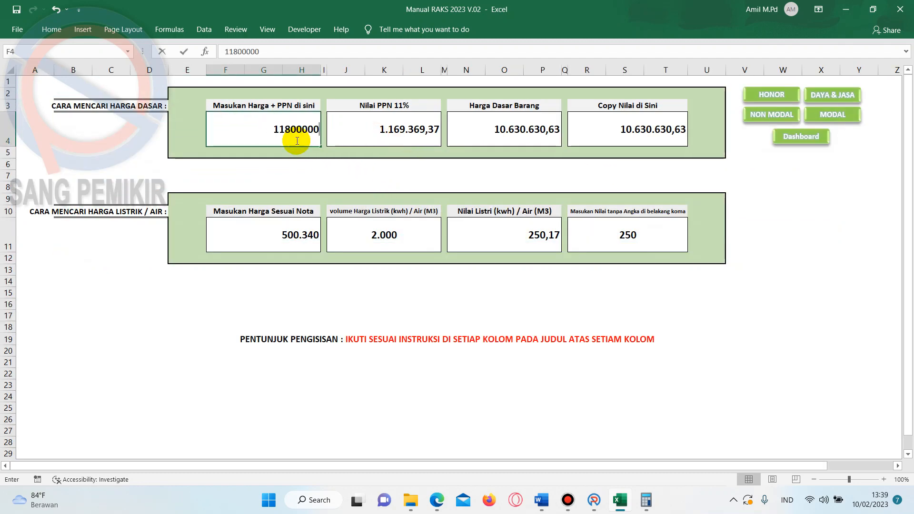
text(11376)
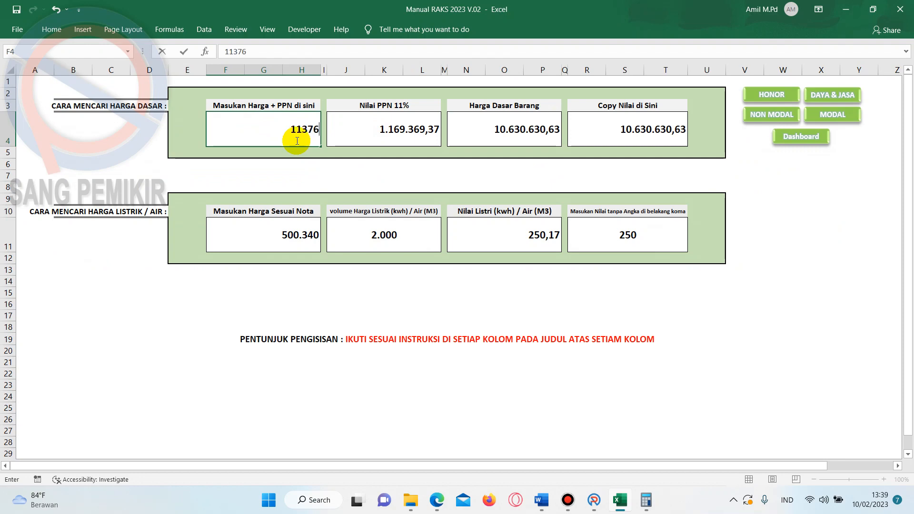
- Check the remaining BOSP budget on the Modal sheet and correct the calculator's price including PPN to 11736
click(851, 116)
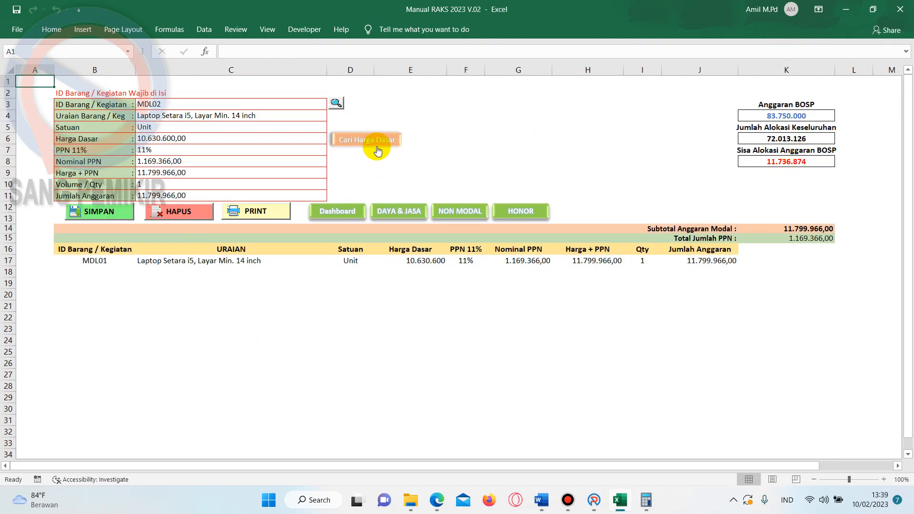
click(378, 150)
double_click(303, 129)
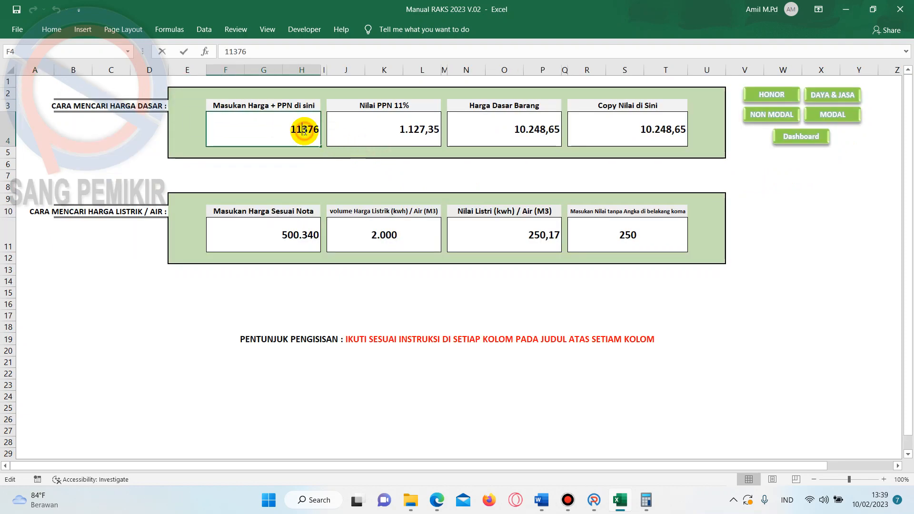
drag(304, 129, 317, 132)
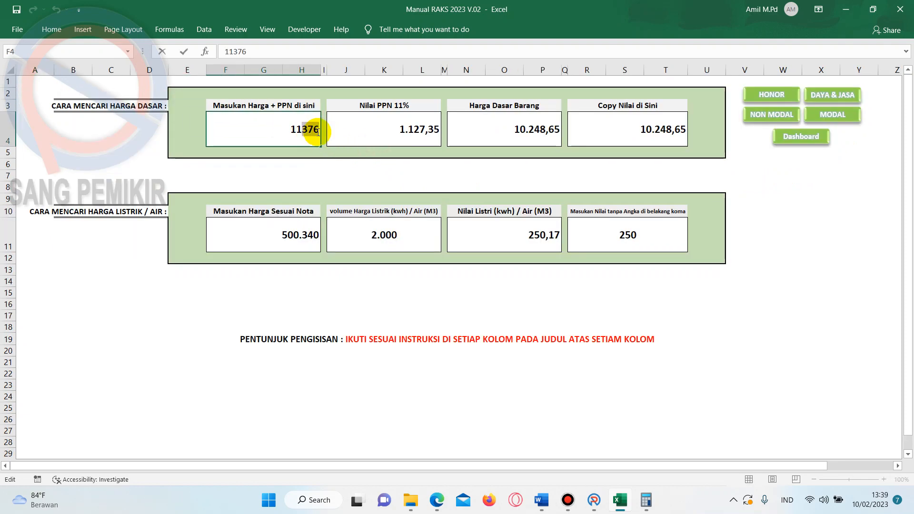
text(736)
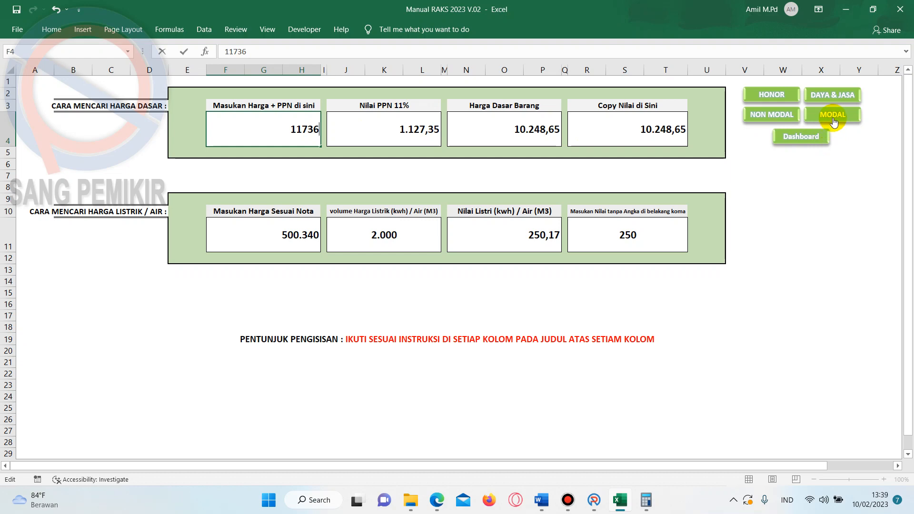
- Recheck the remaining BOSP budget and complete the calculator's price including PPN as 11736874
click(832, 115)
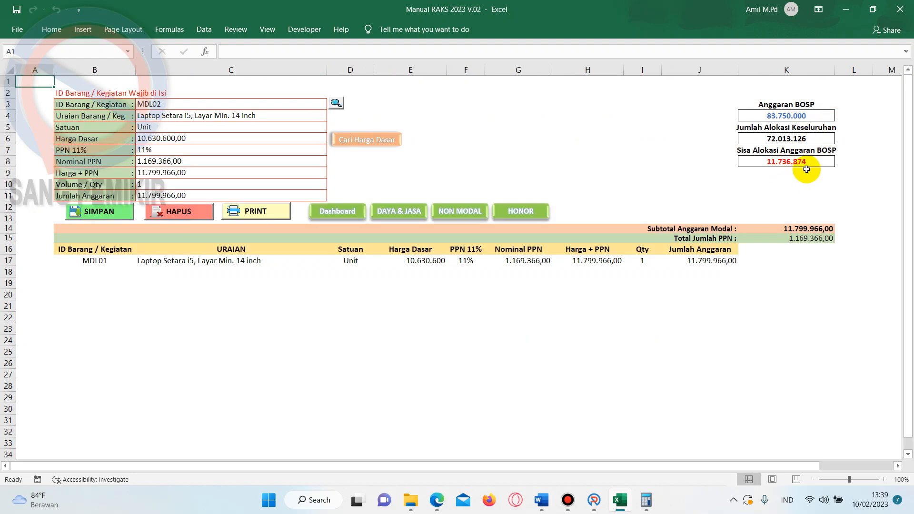
click(389, 139)
double_click(317, 129)
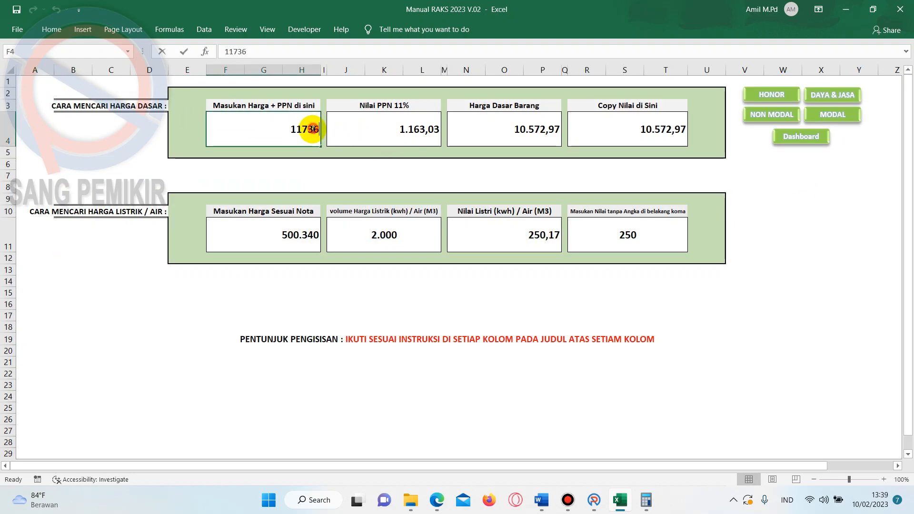
text(874)
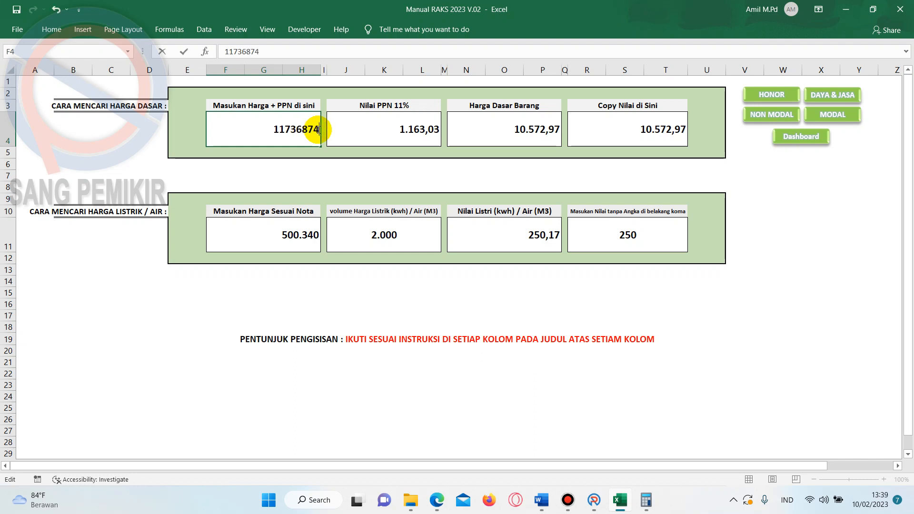
click(397, 304)
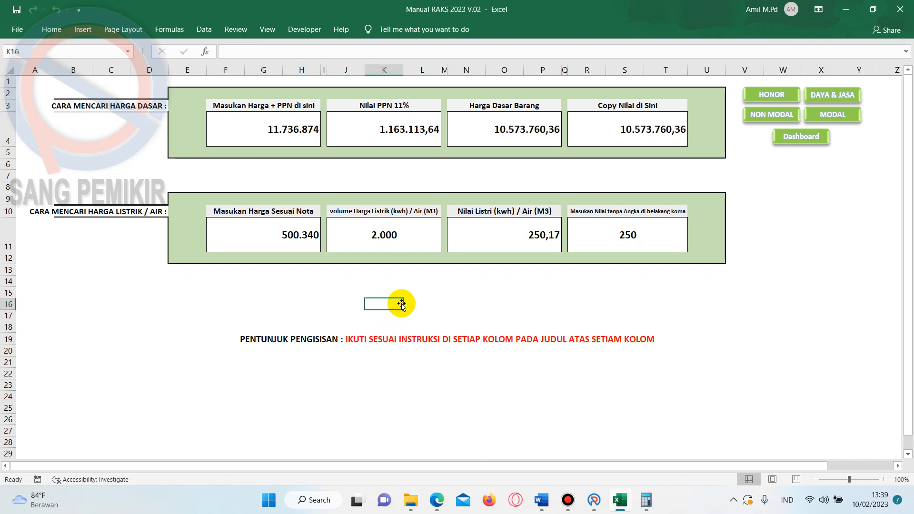
- Copy the whole-number part of the calculated base price, 10573760, and return to the Modal form
click(657, 136)
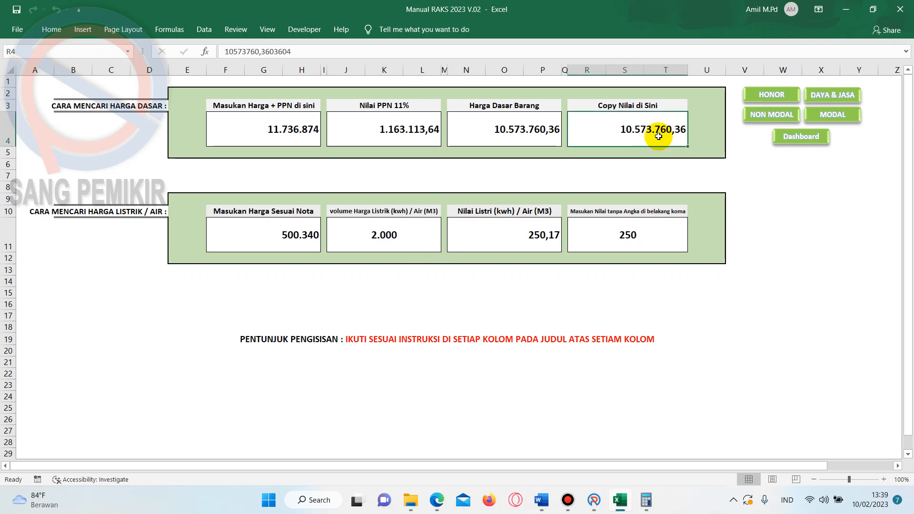
drag(226, 53, 259, 55)
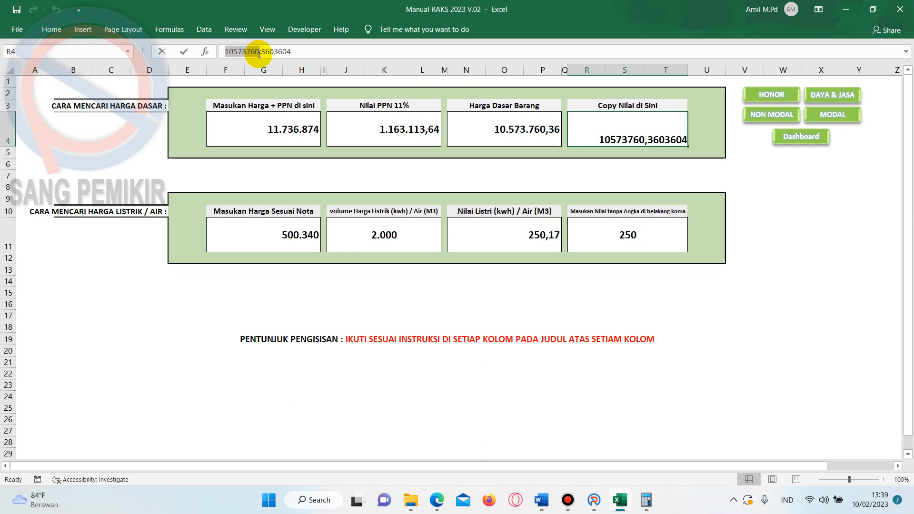
right_click(257, 54)
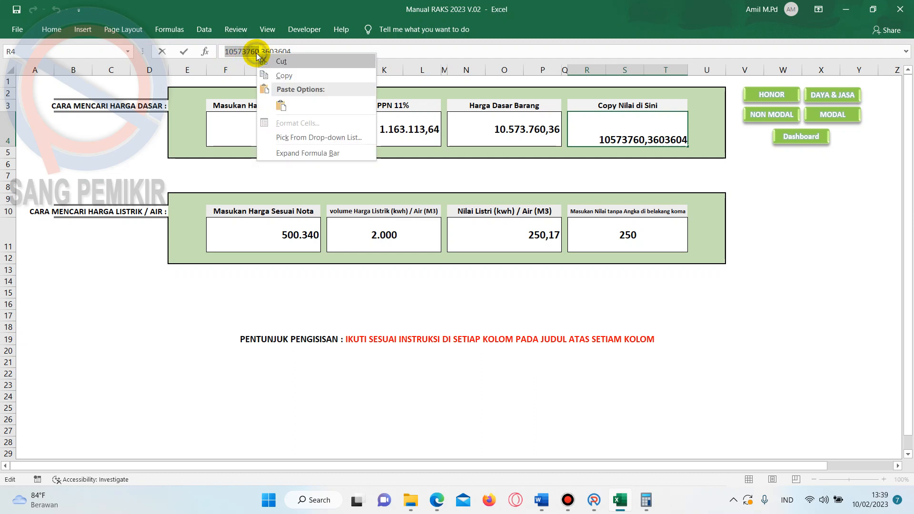
click(281, 76)
click(807, 197)
click(814, 117)
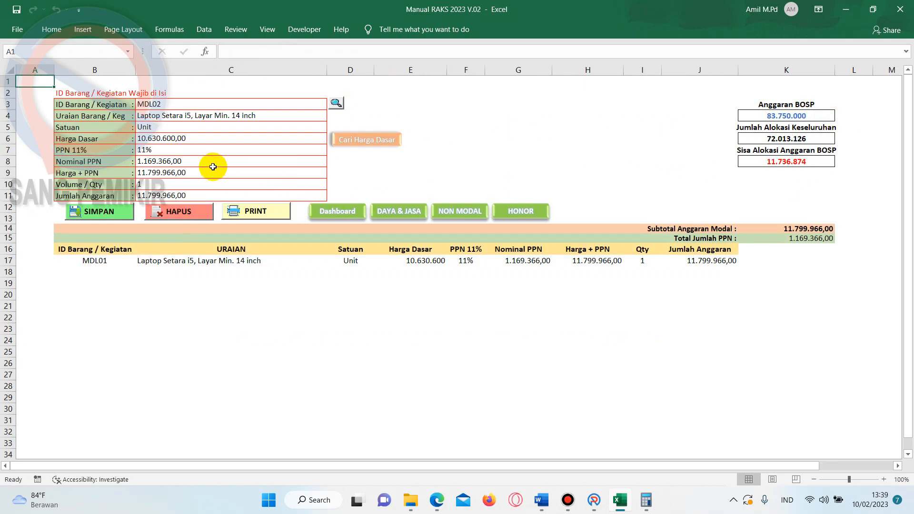
- Paste the copied base price into MDL02's Harga Dasar and round it down to 10573700
click(179, 138)
mouse_move(274, 58)
mouse_down()
mouse_move(223, 51)
mouse_move(267, 53)
mouse_up()
key(ctrl+v)
text(00)
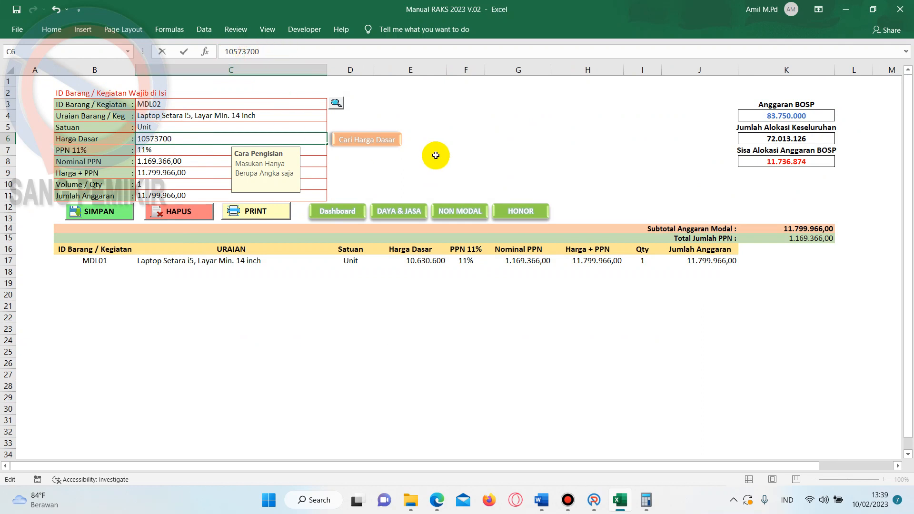
click(448, 143)
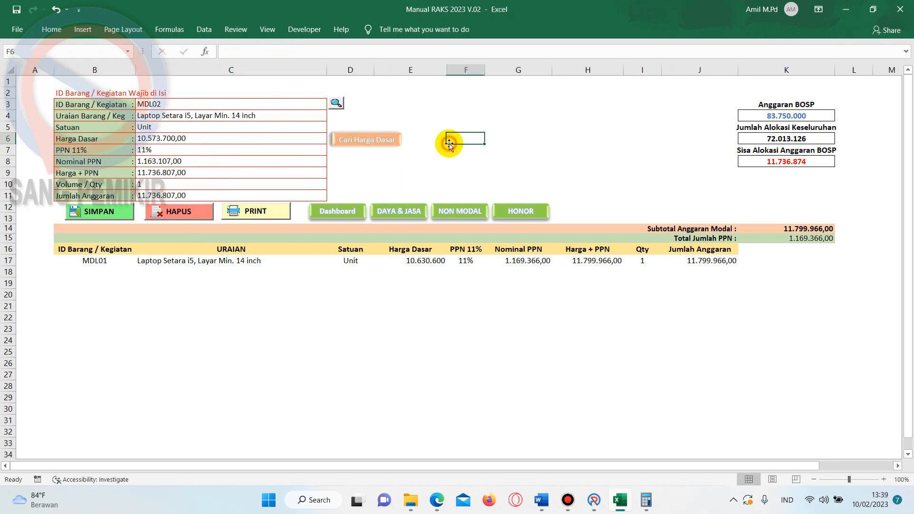
click(173, 150)
click(481, 173)
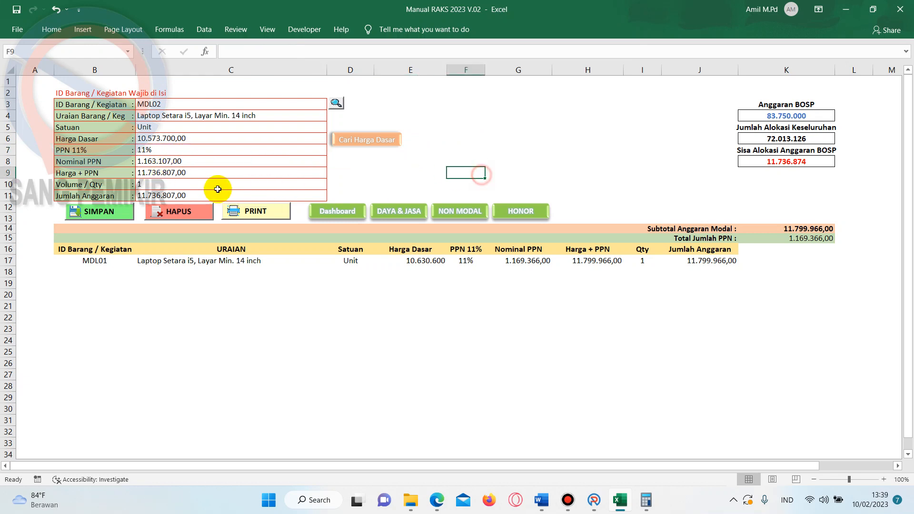
- Save the MDL02 laptop entry and check the remaining BOSP allocation
click(122, 212)
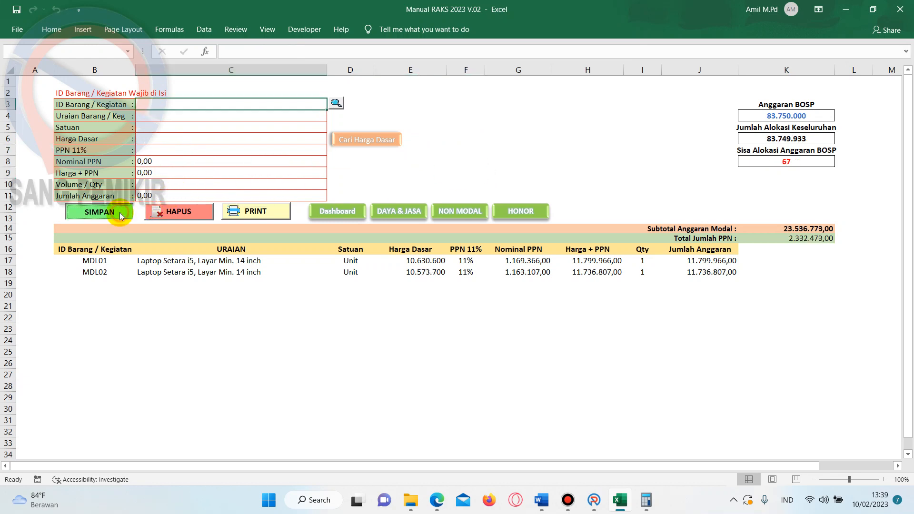
click(632, 339)
click(792, 163)
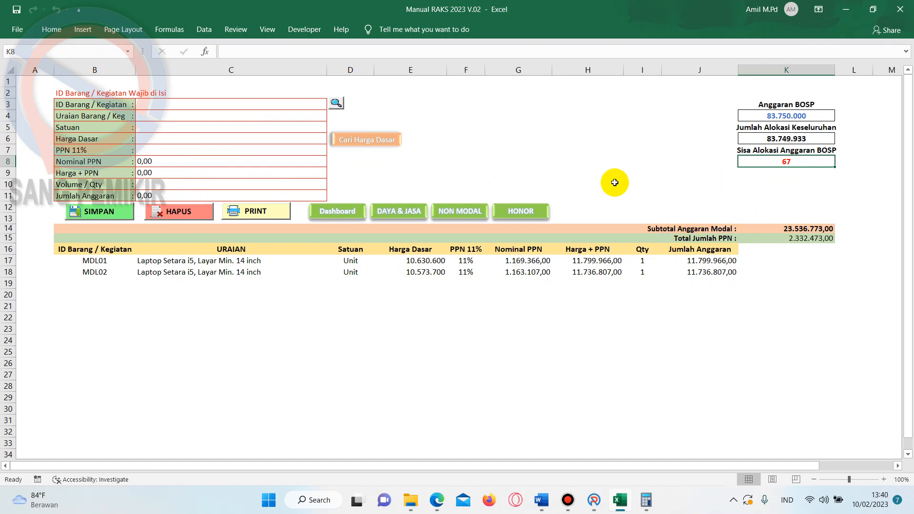
- Go to the Daya & Jasa sheet and load the saved Internet activity D02 into the form
click(404, 211)
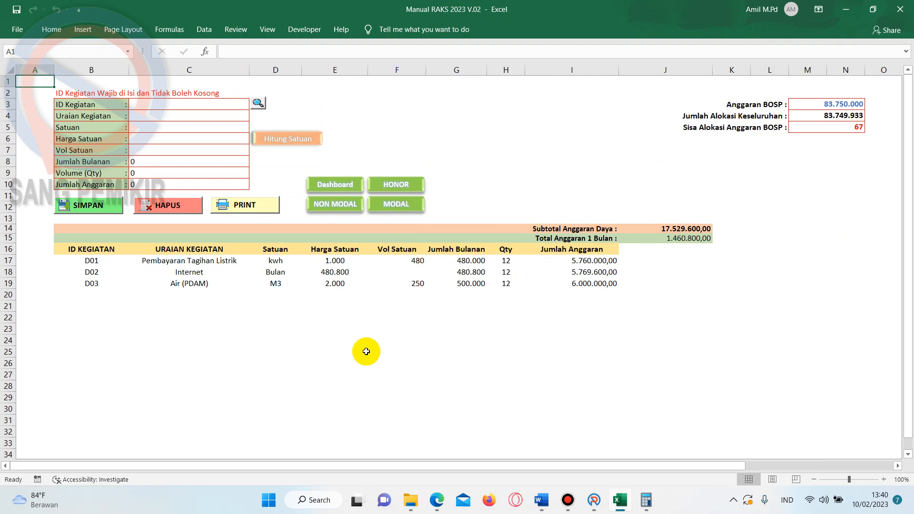
click(367, 351)
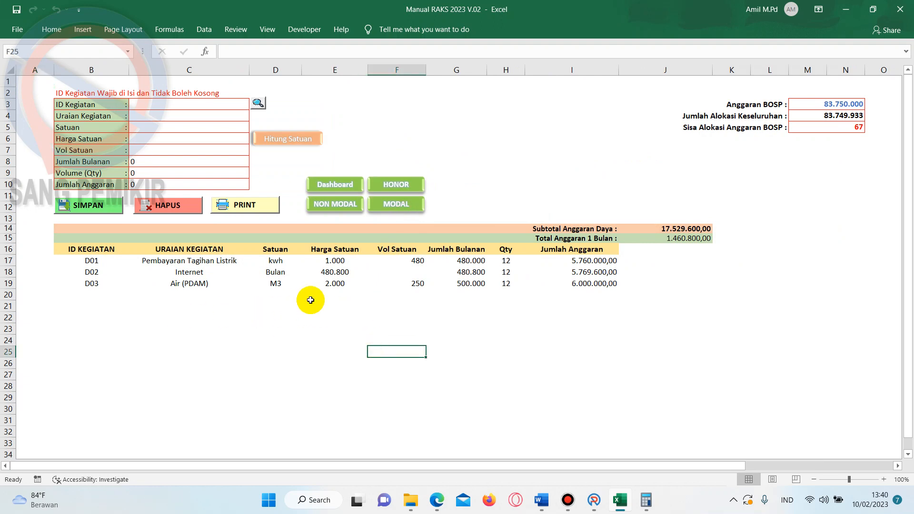
click(274, 273)
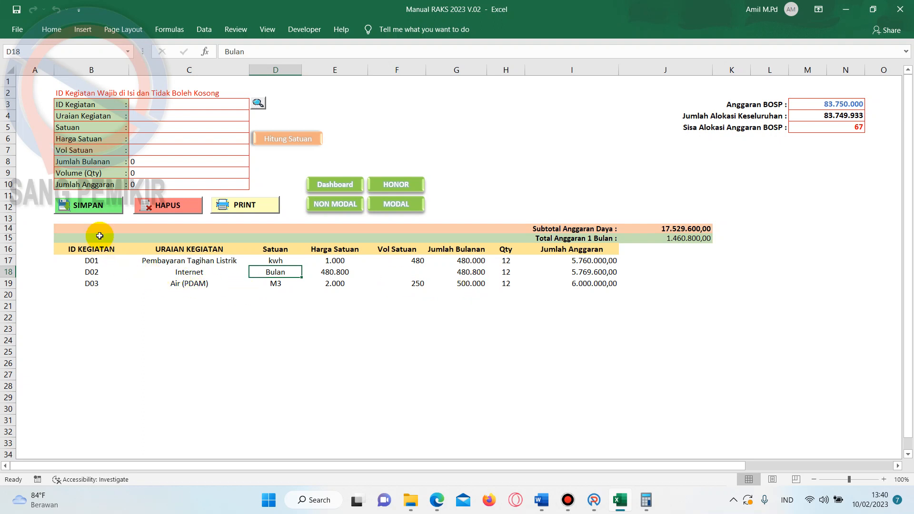
click(167, 105)
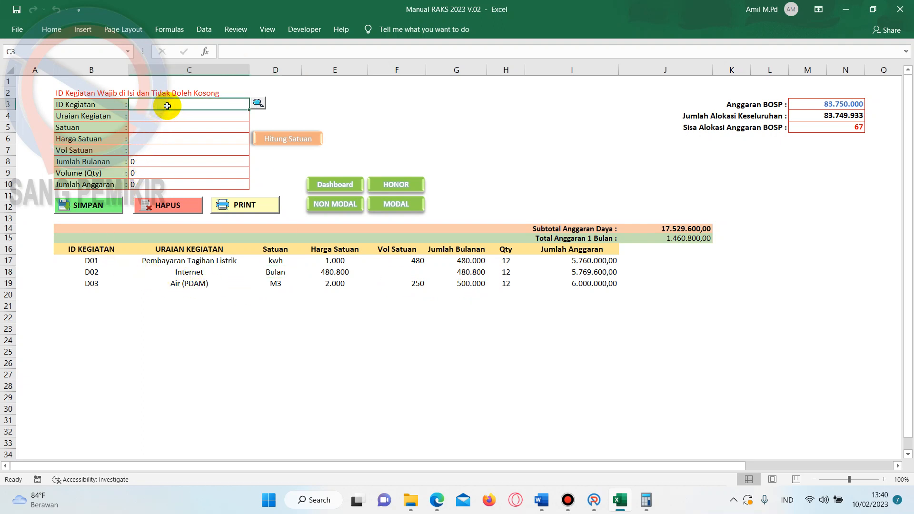
text(D02)
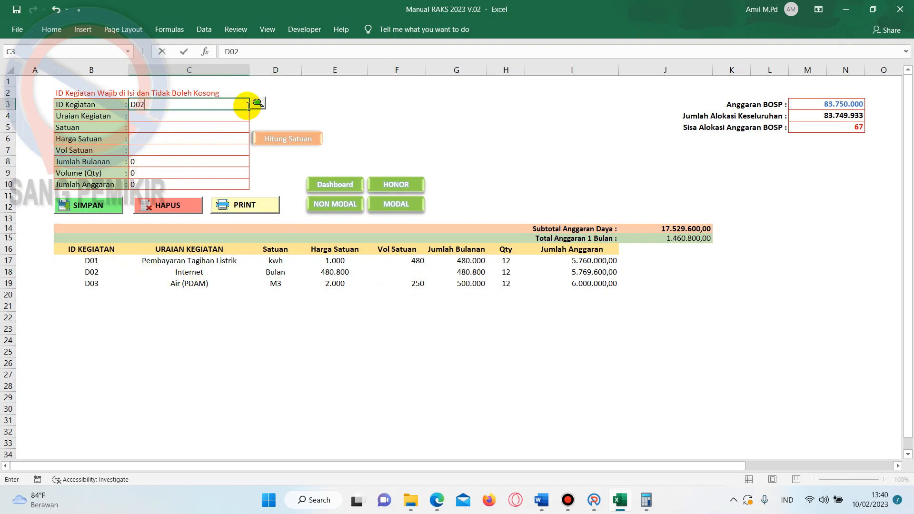
click(257, 103)
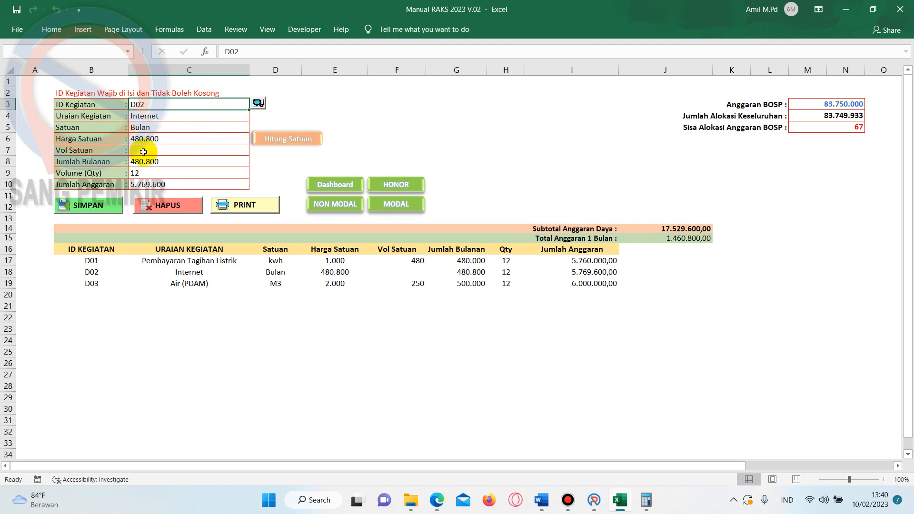
- Set the Internet activity's Volume (Qty) to 11 and save it
click(234, 172)
click(255, 173)
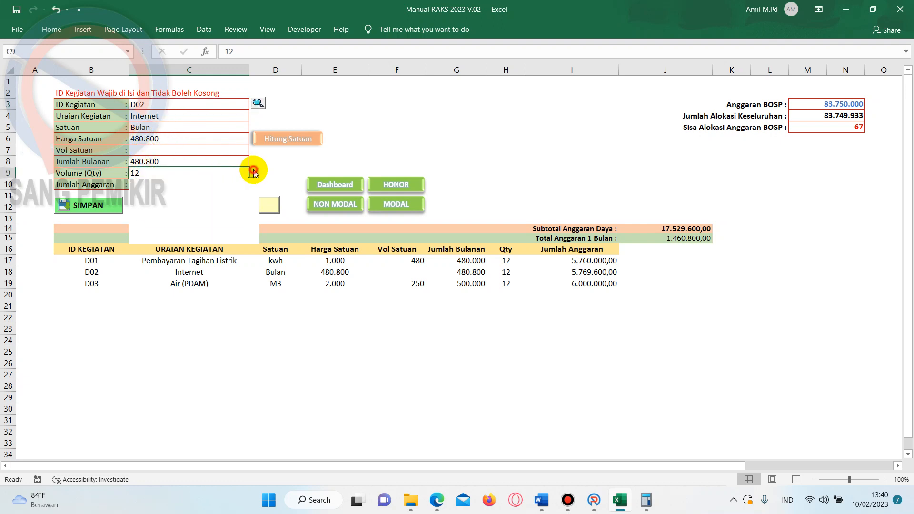
click(204, 232)
click(214, 341)
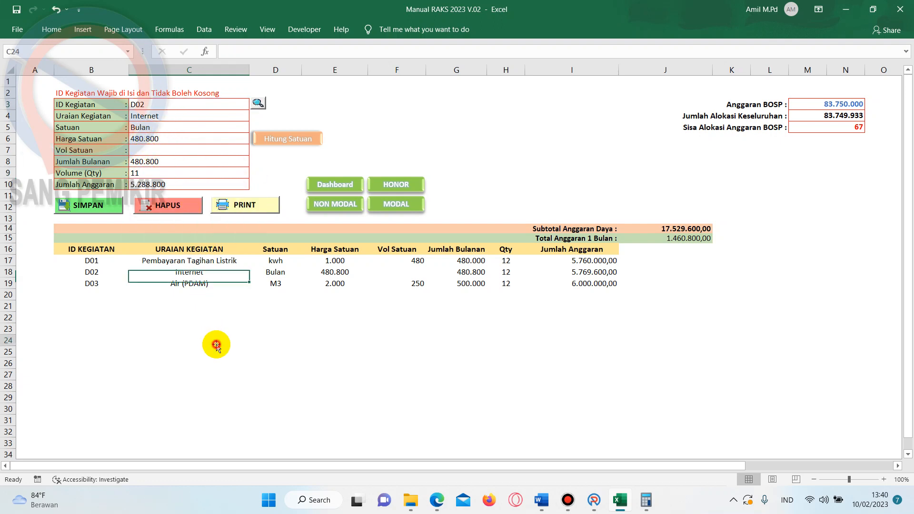
click(99, 209)
click(395, 317)
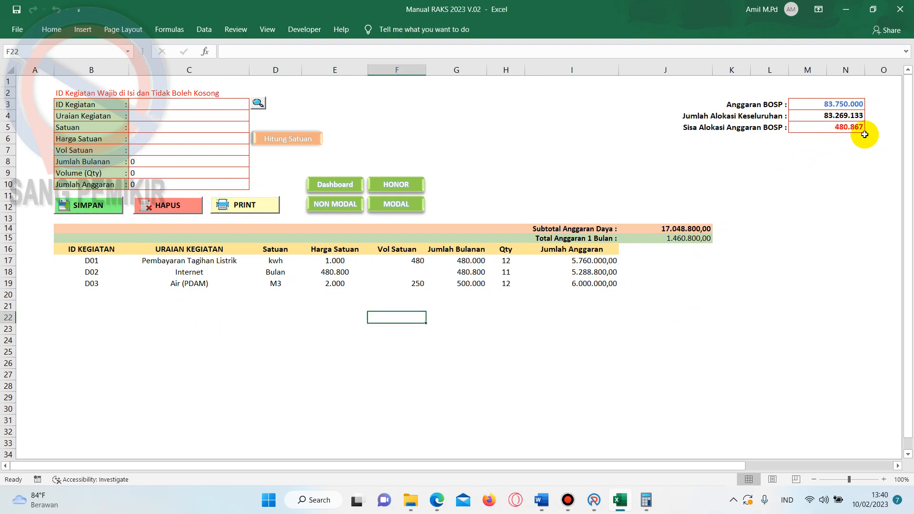
- Load activity D02 again and set its Harga Satuan to 480867
click(229, 102)
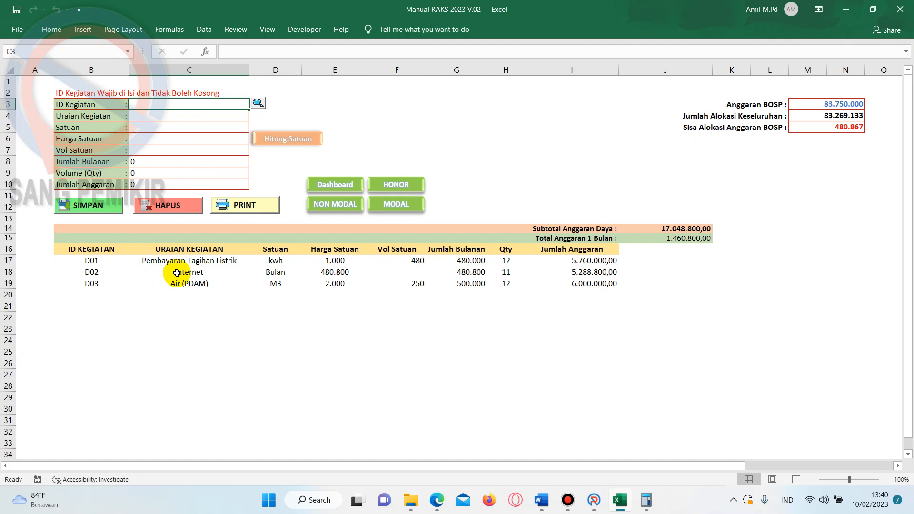
text(D02)
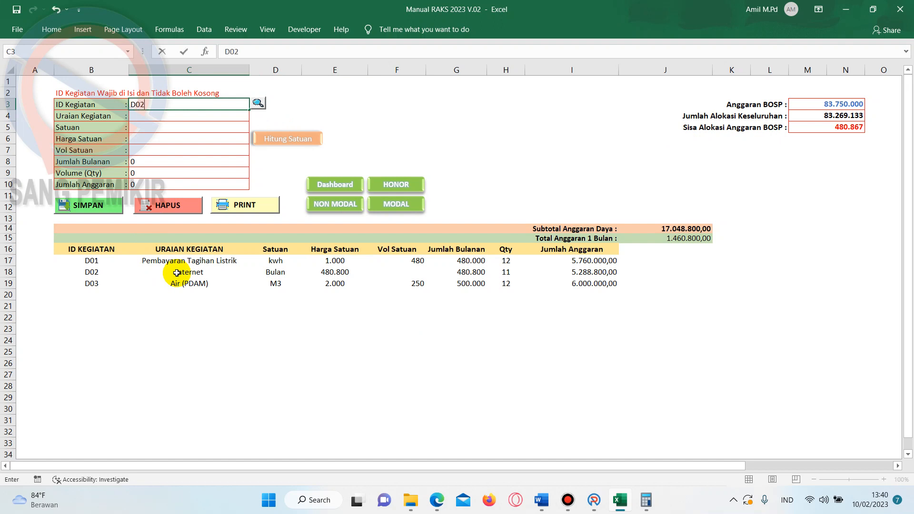
click(259, 104)
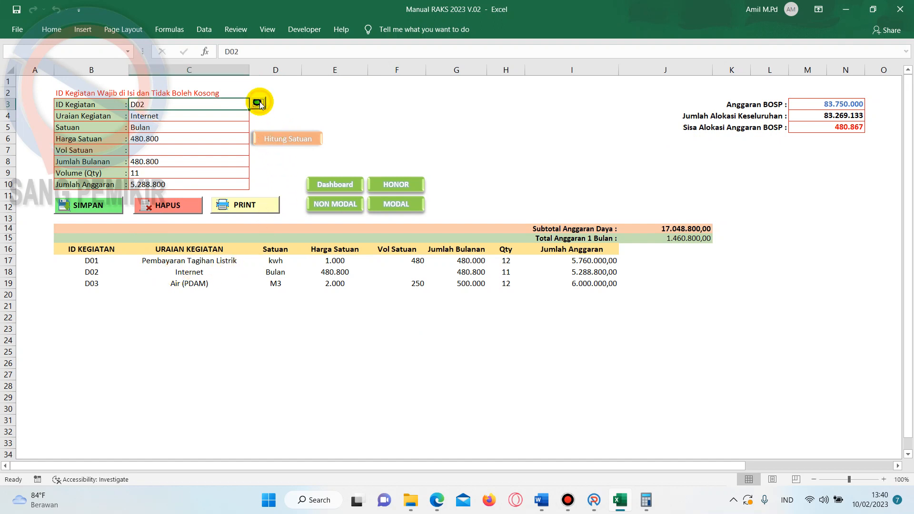
click(164, 141)
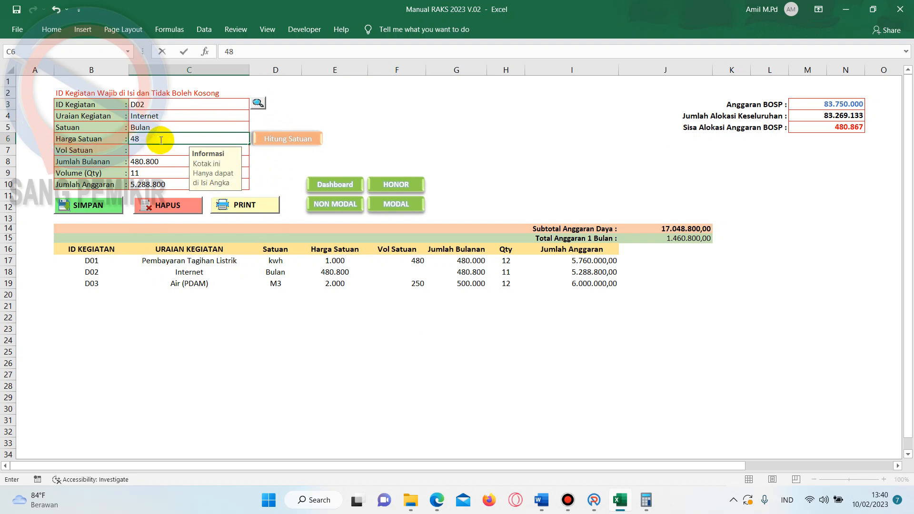
text(0867)
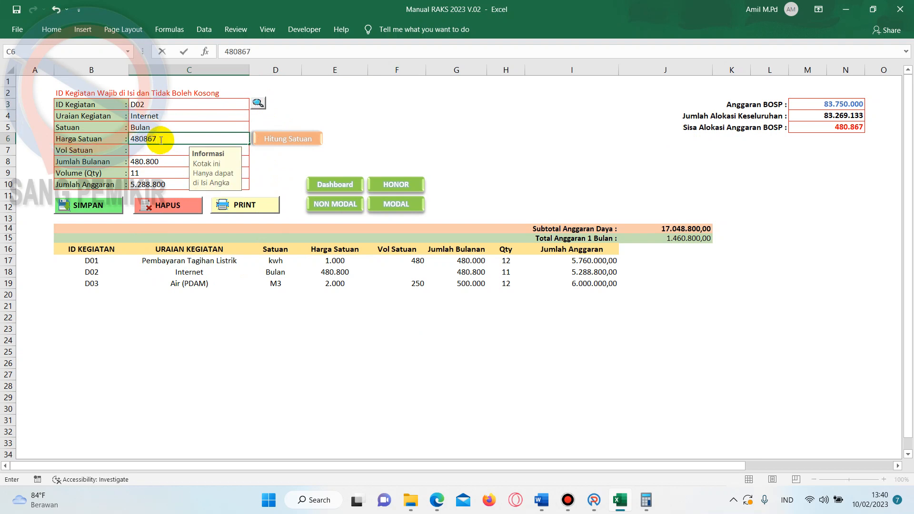
click(369, 116)
- Set the loaded Internet activity's Volume (Qty) to 1 and save it under D02
click(222, 174)
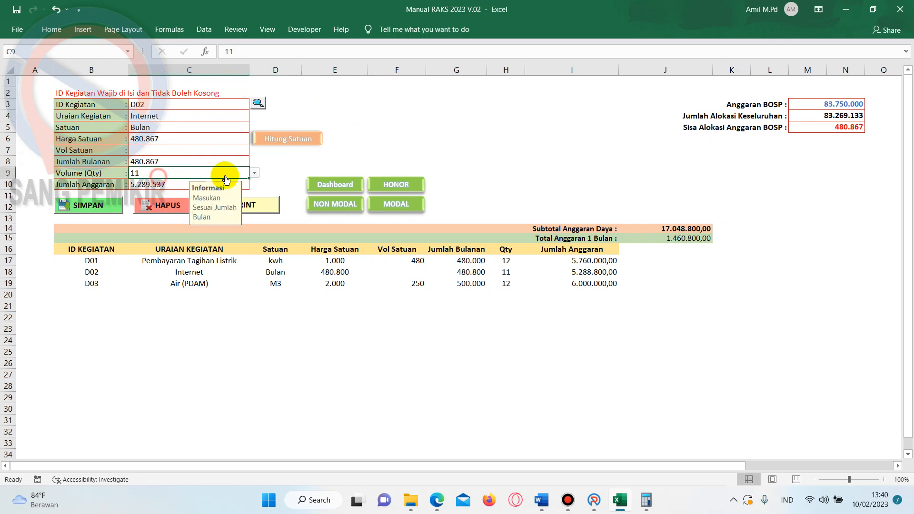
click(253, 173)
drag(253, 211, 256, 182)
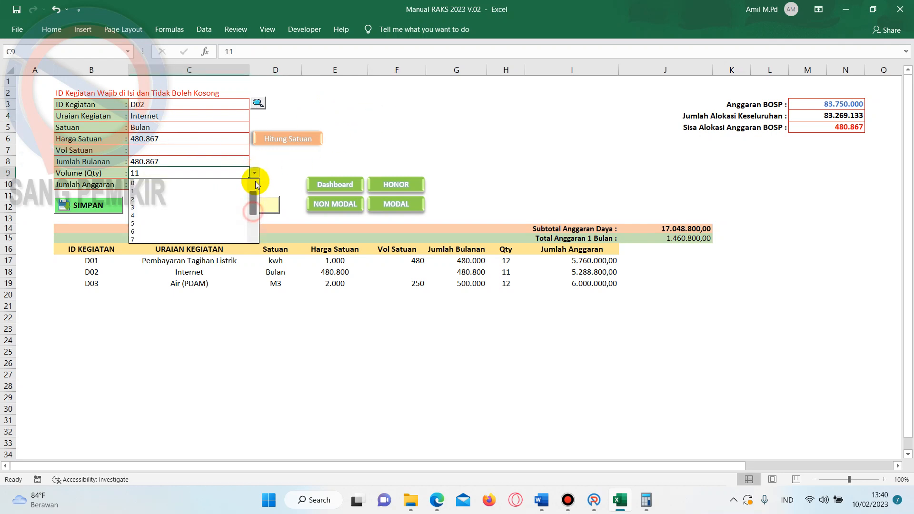
click(183, 193)
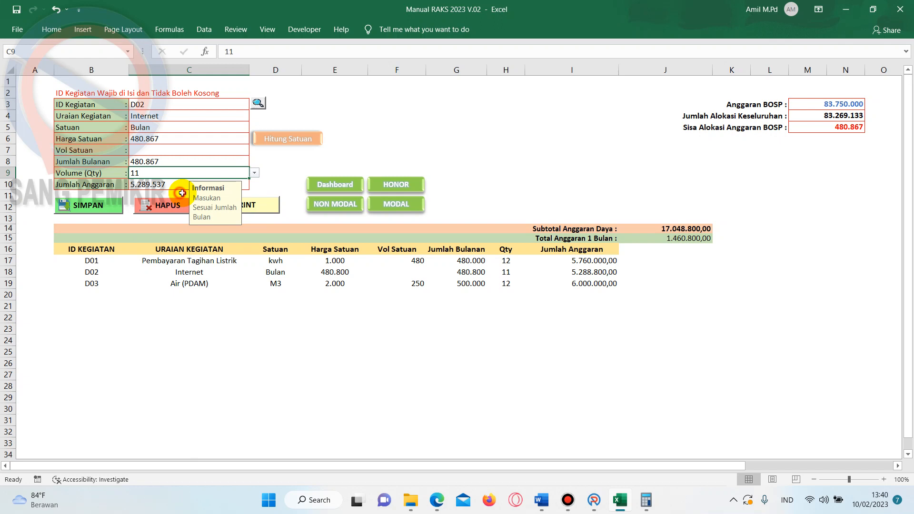
click(253, 381)
click(103, 208)
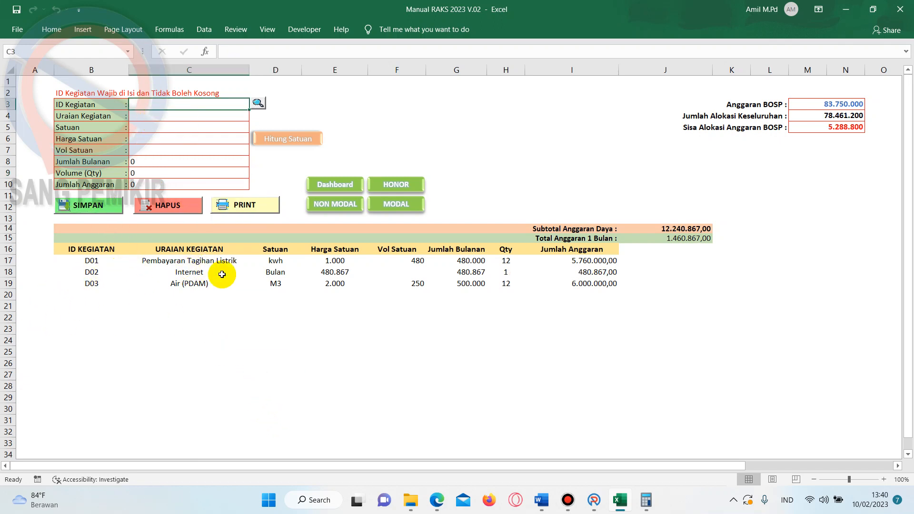
- Load activity D02 into the form and set its Harga Satuan to 480800
click(275, 273)
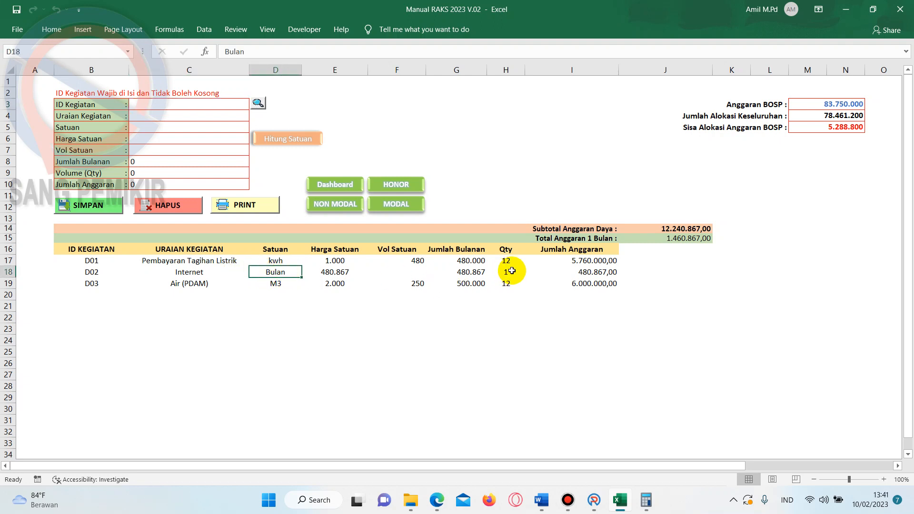
click(102, 271)
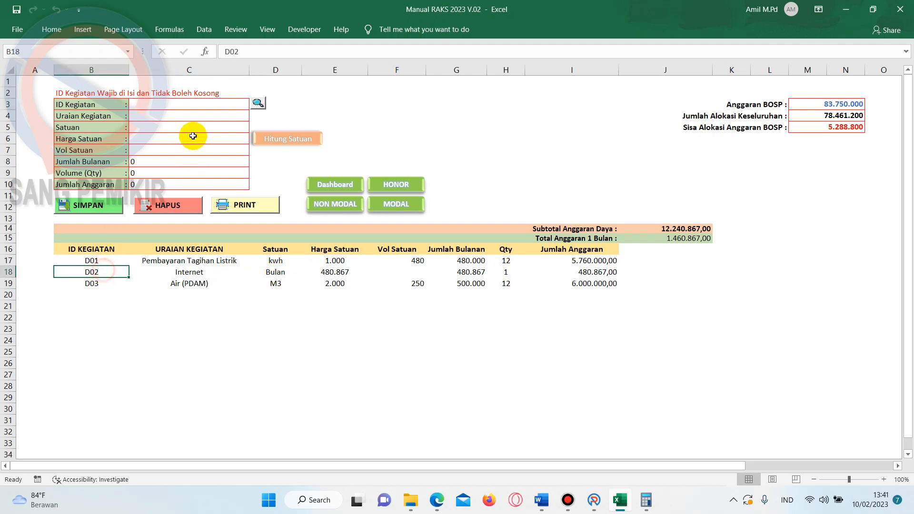
click(194, 102)
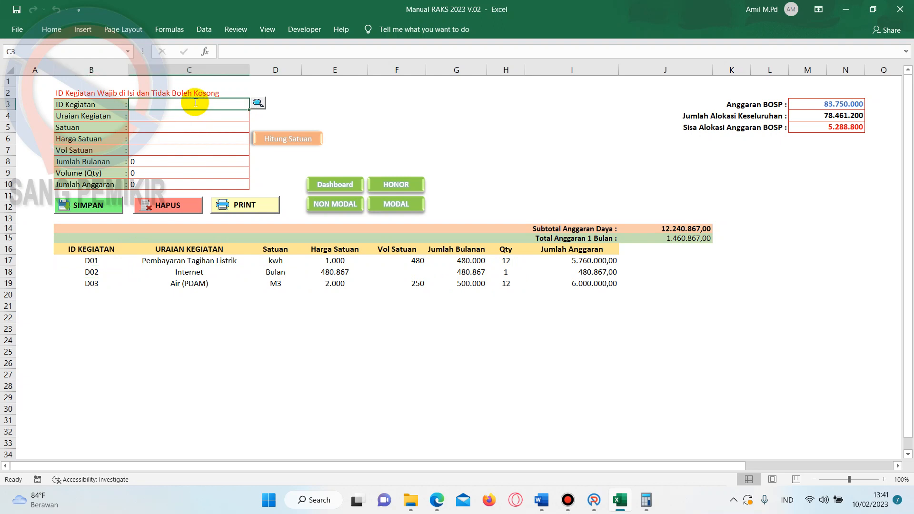
text(D02)
click(256, 103)
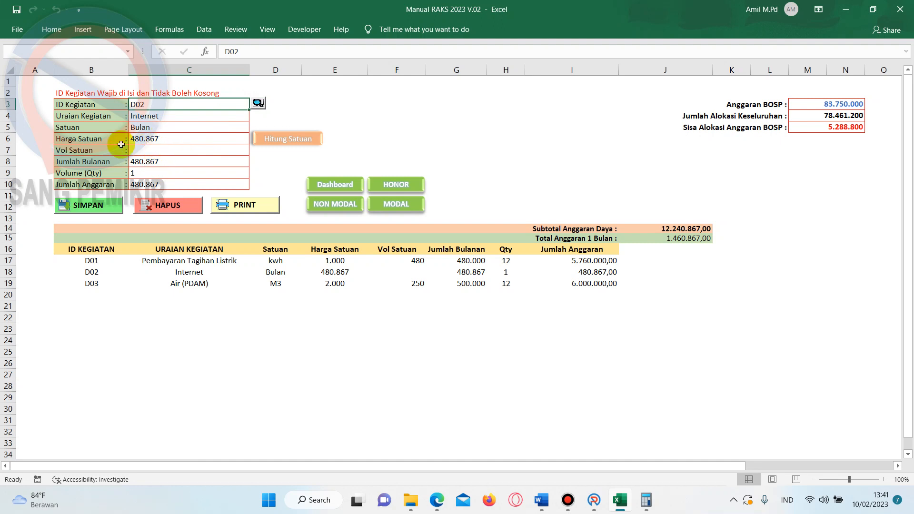
click(164, 138)
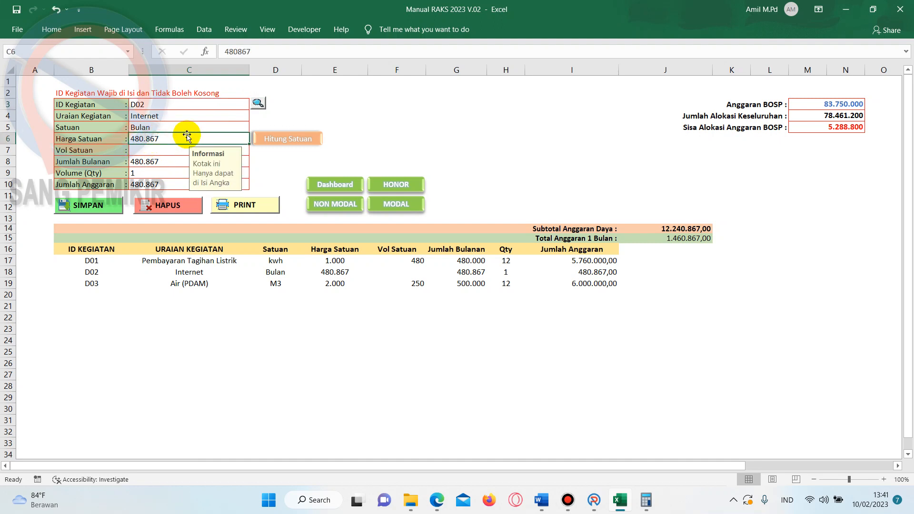
text(480)
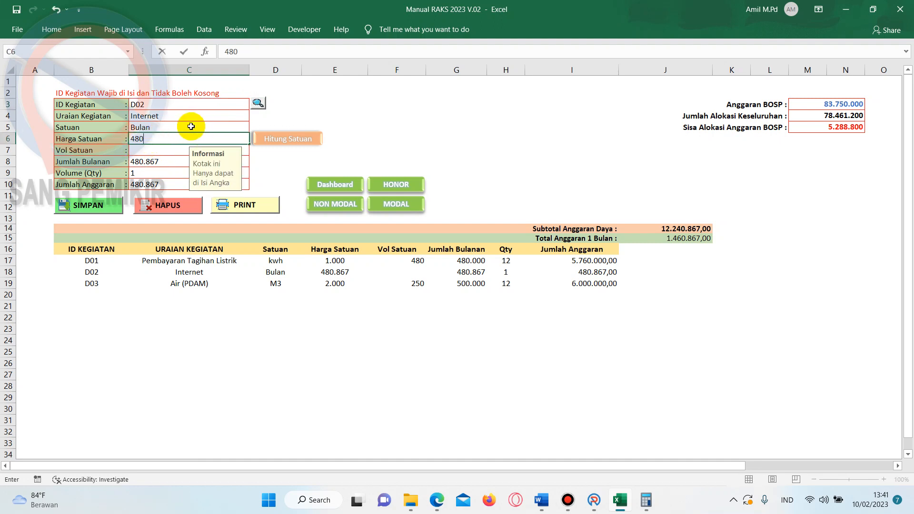
text(800)
click(398, 125)
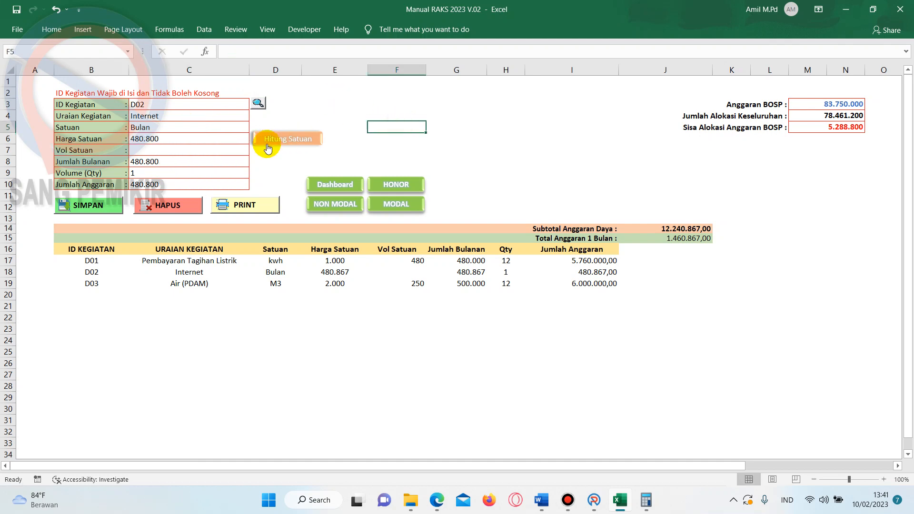
- Set the Internet activity's Volume (Qty) to 11 and save it under D02
click(156, 173)
click(255, 172)
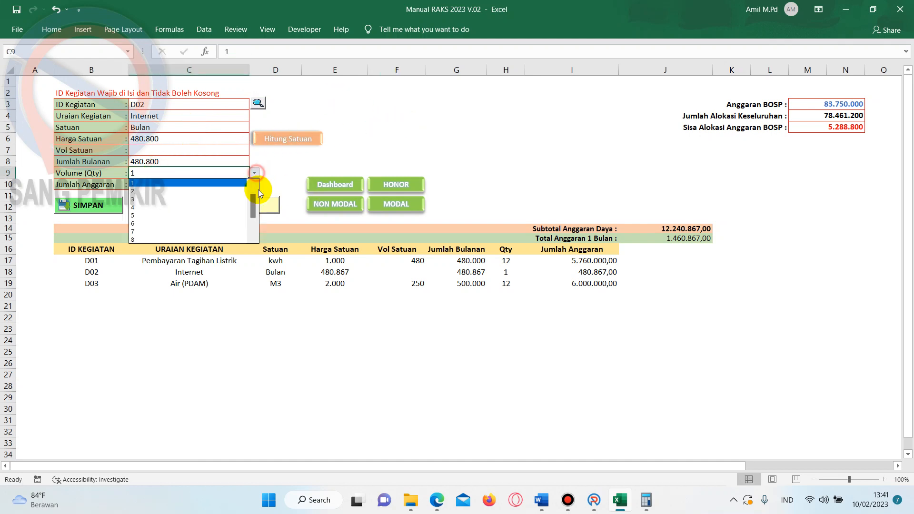
scroll(238, 229, down, 2)
click(224, 231)
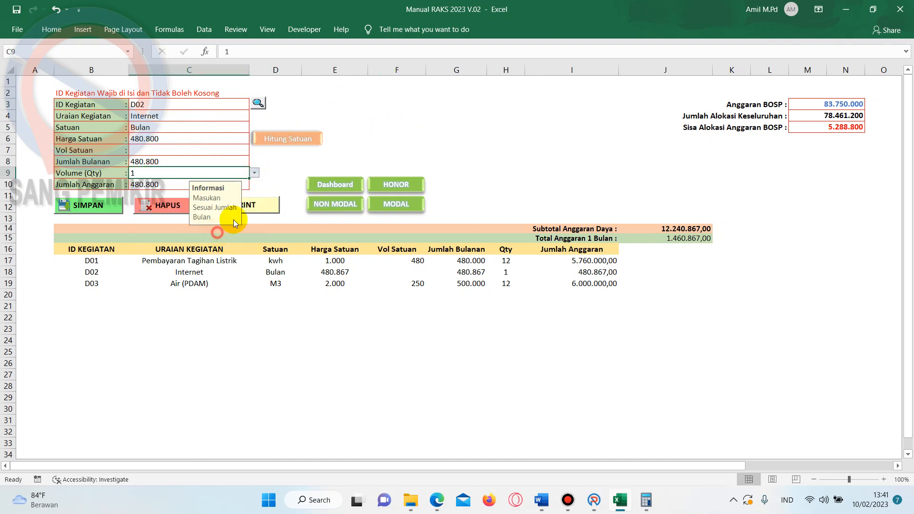
click(355, 139)
click(104, 205)
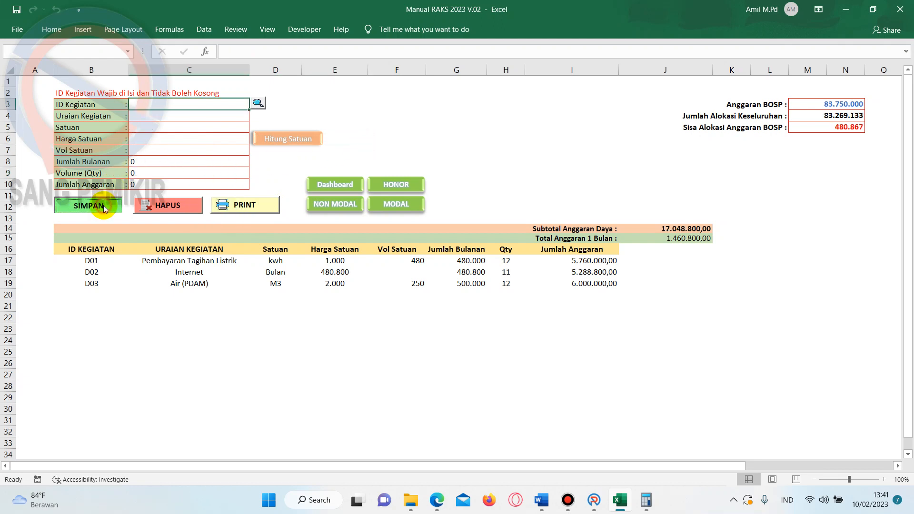
click(505, 363)
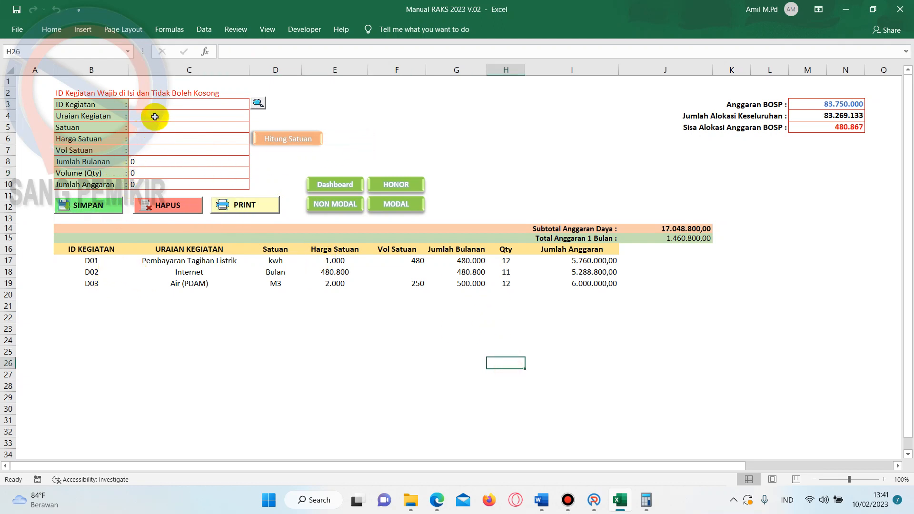
- Load activity D02 into the form and change its ID Kegiatan to D04 as the basis for a second Internet entry
click(179, 104)
text(D02)
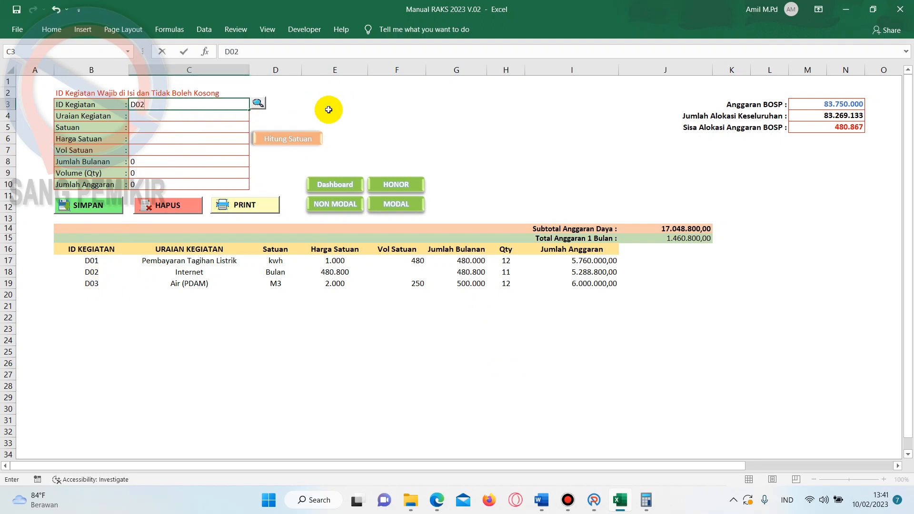
click(258, 103)
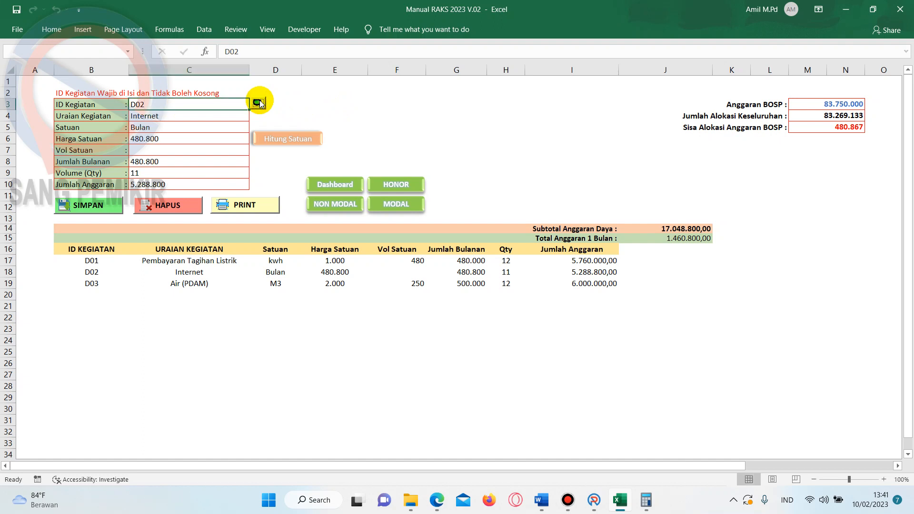
double_click(151, 105)
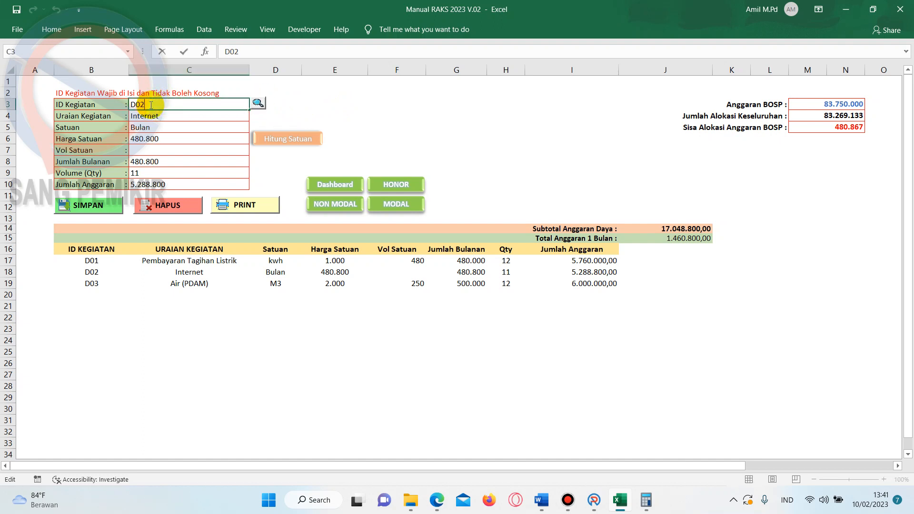
key(BackSpace)
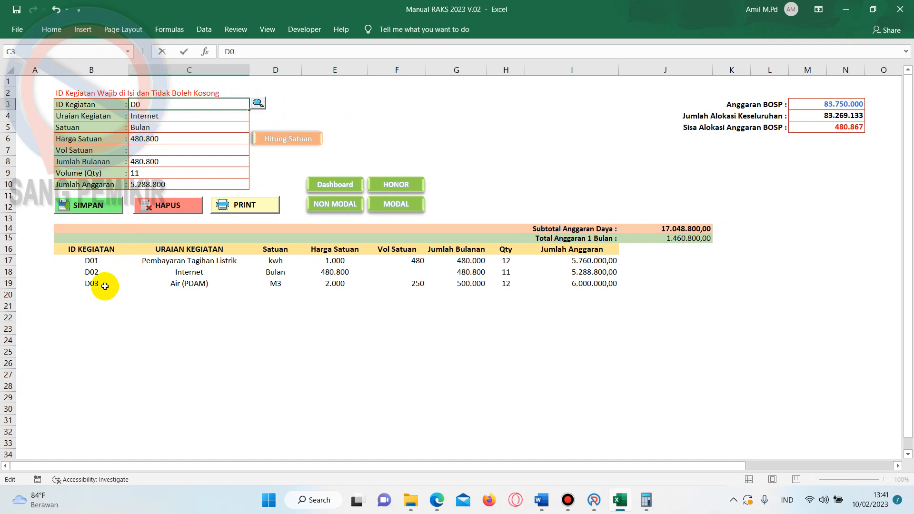
text(4)
click(362, 115)
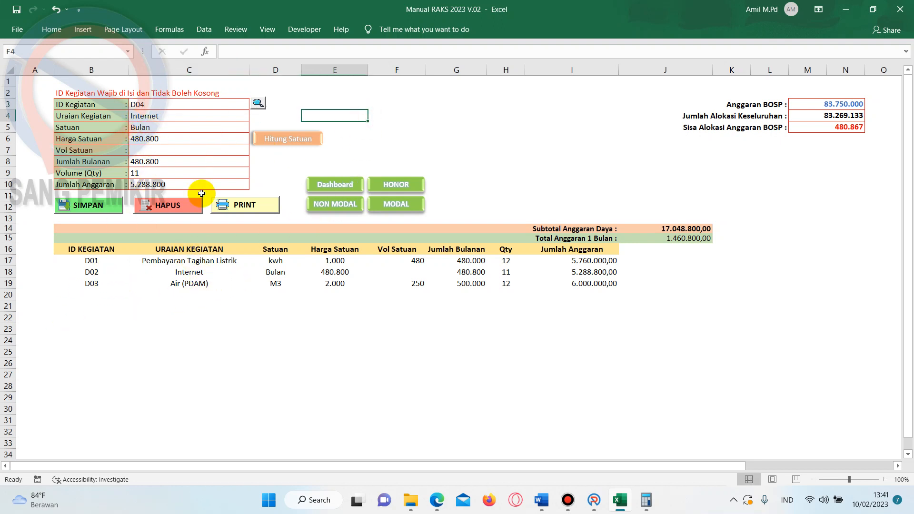
- Set the Harga Satuan of Internet activity D04 to 480867
click(153, 139)
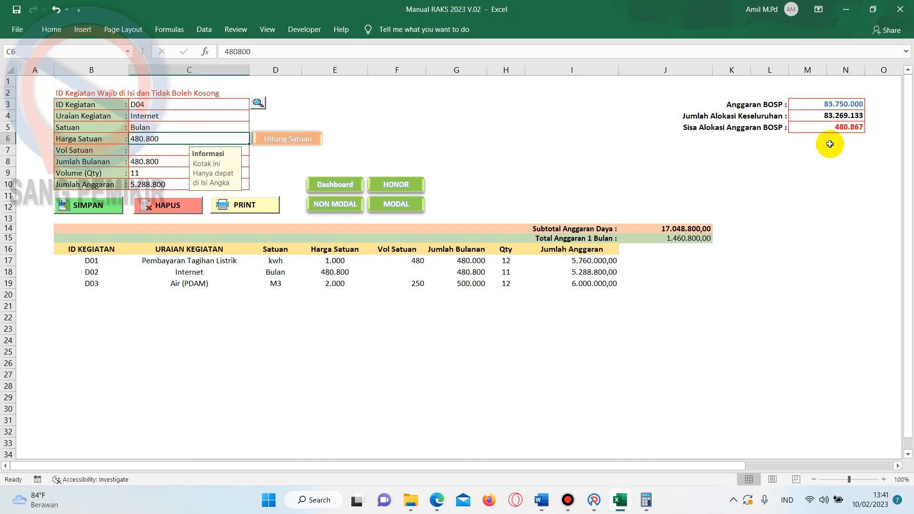
key(F2)
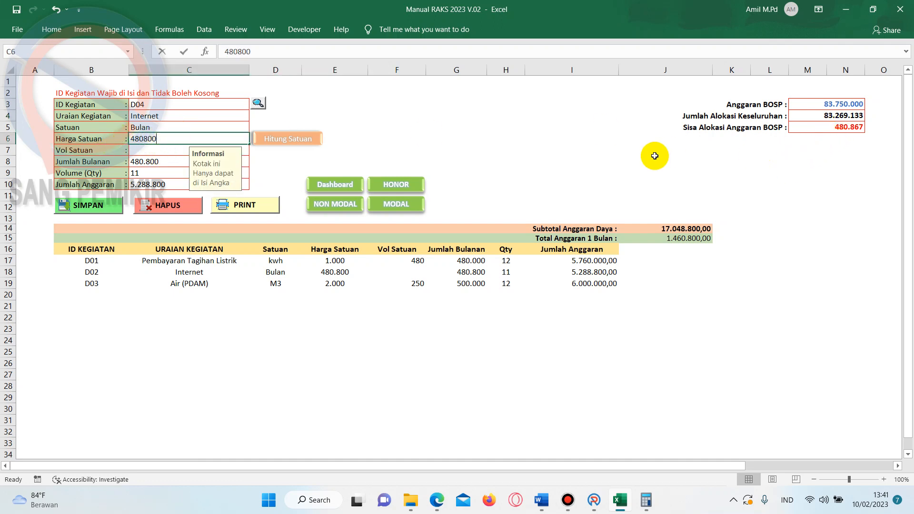
key(BackSpace)
key(BackSpace)
key(BackSpace)
key(BackSpace)
text(0867)
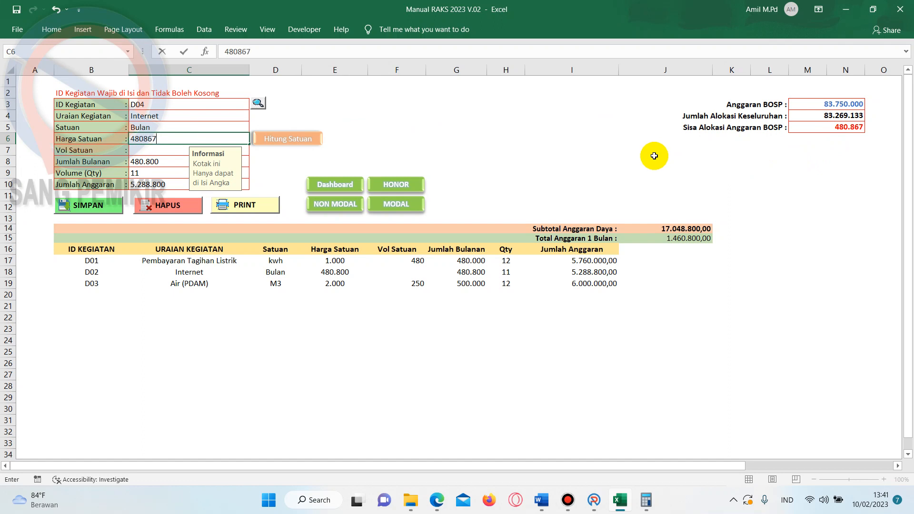
click(545, 160)
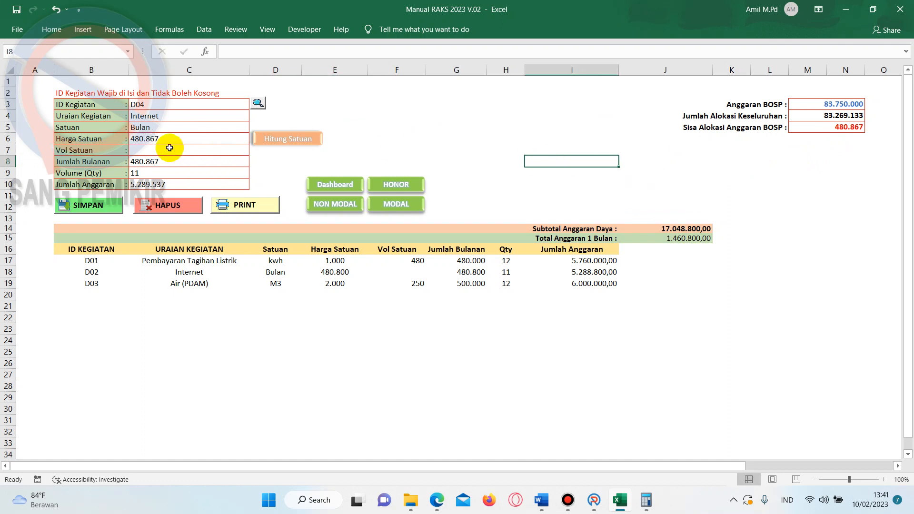
- Set the Volume (Qty) of activity D04 to 1 and save it as a new entry
click(199, 174)
click(254, 172)
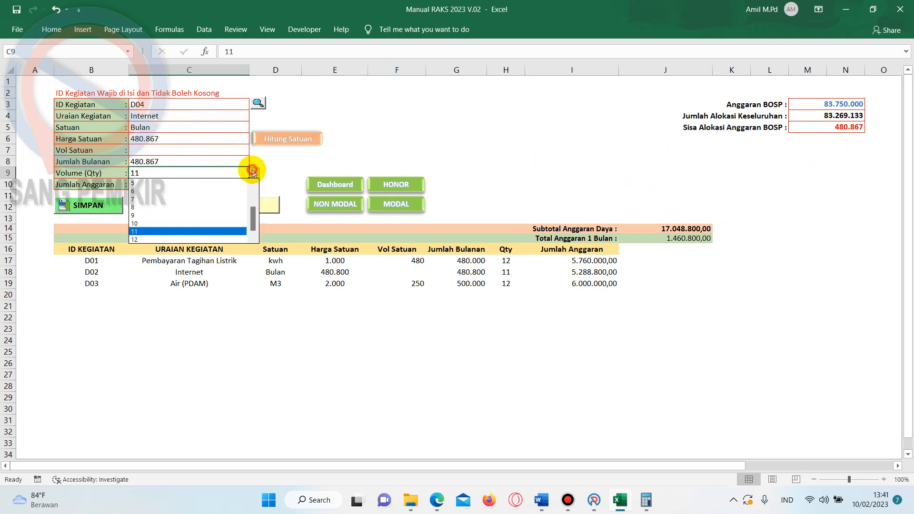
drag(255, 207, 255, 173)
click(194, 184)
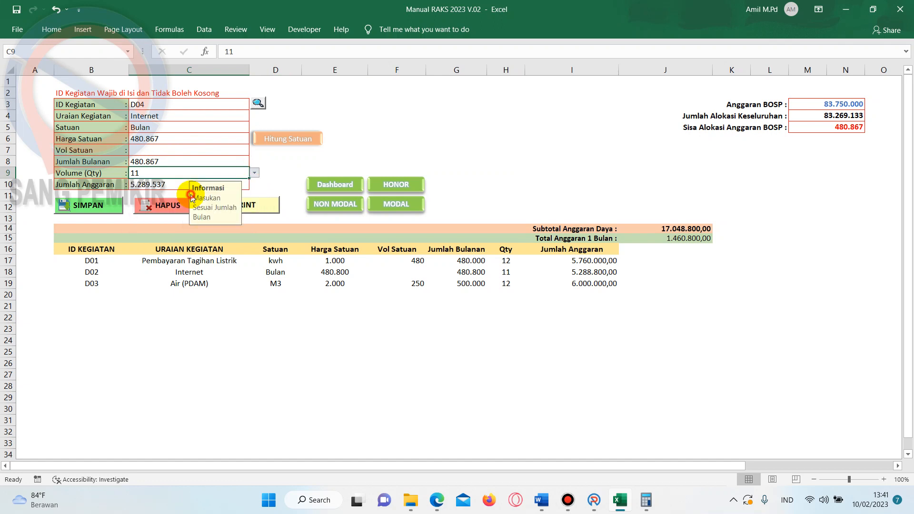
click(108, 205)
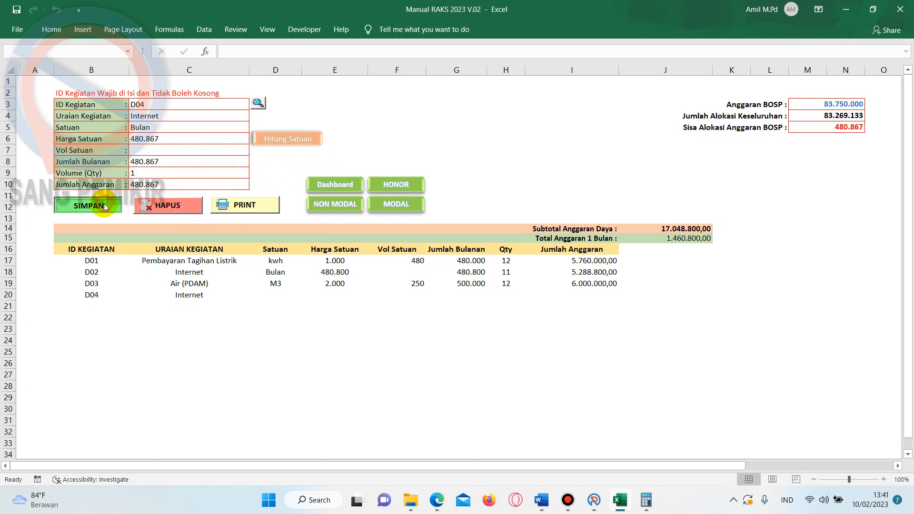
click(613, 353)
click(874, 138)
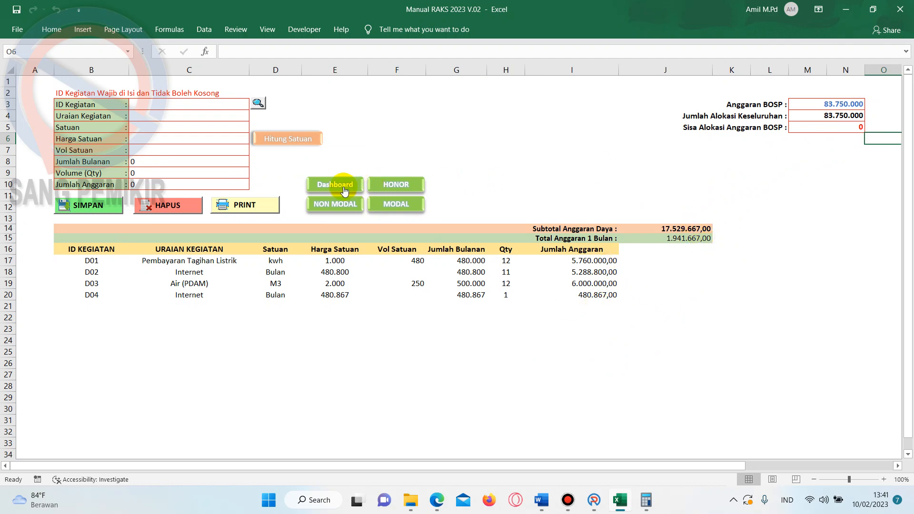
- Check the remaining BOSP allocation and the honor limit on the Non Modal and Honor sheets
click(337, 209)
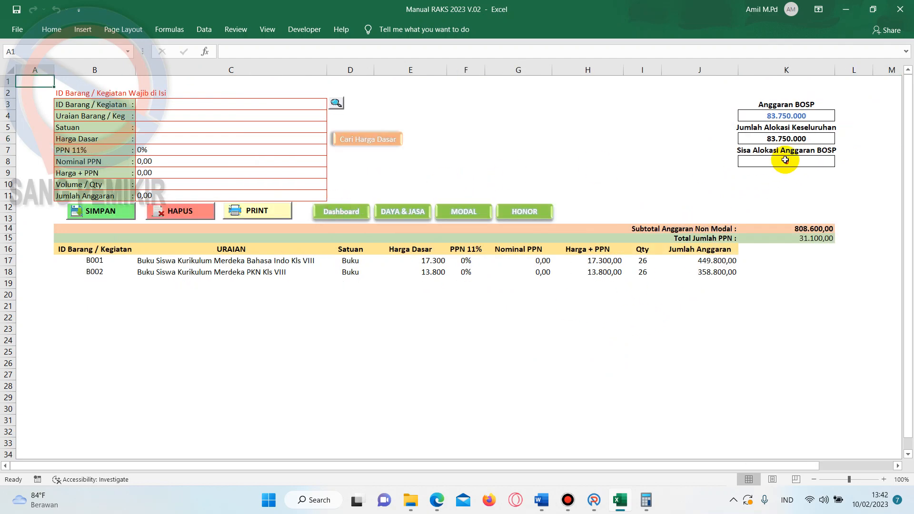
click(513, 210)
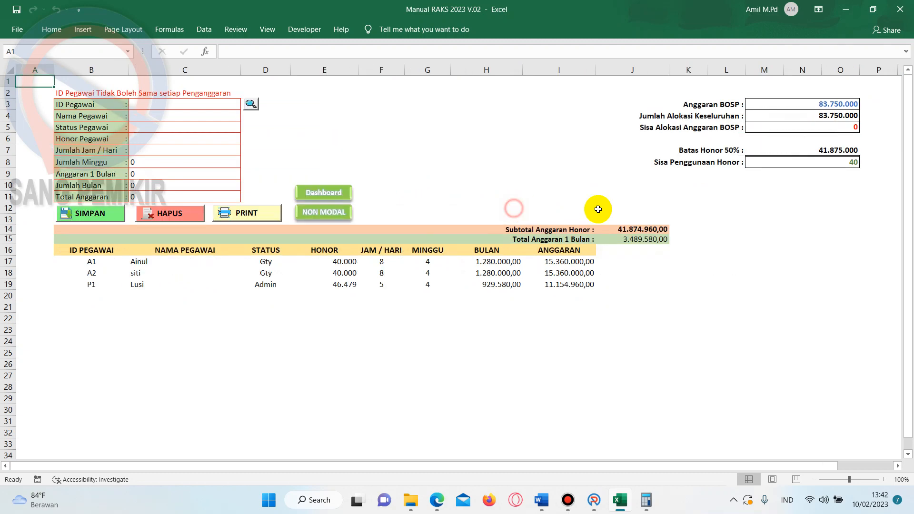
click(874, 129)
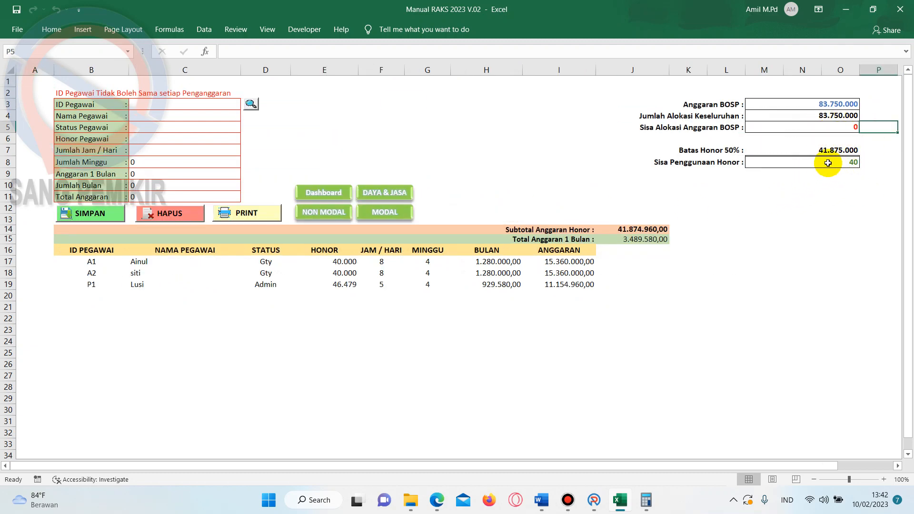
click(803, 230)
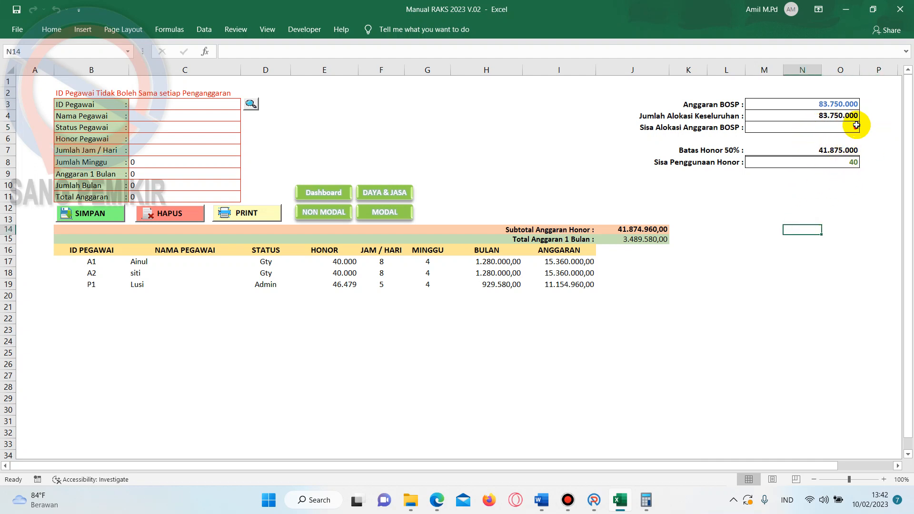
click(876, 128)
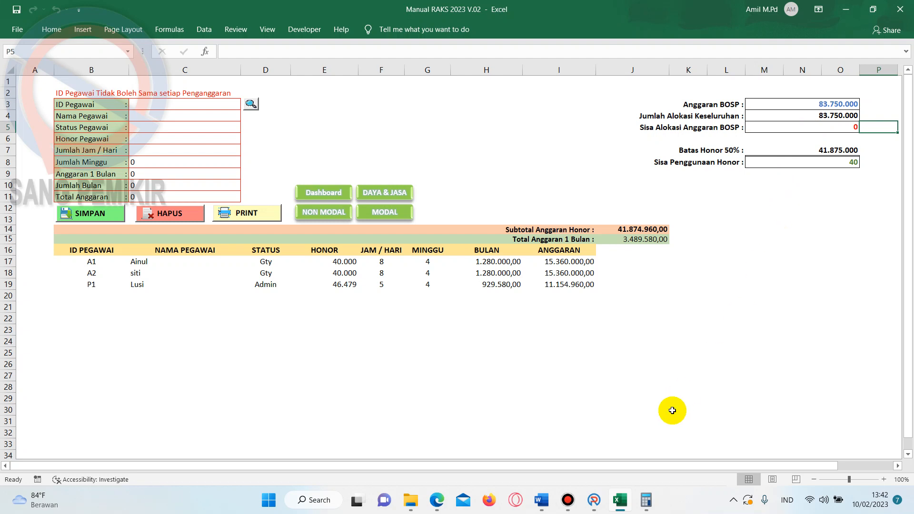
- Switch to ARKAS, cancel the open laptop entry in the Kertas Kerja input form, and return to the Excel workbook
click(592, 499)
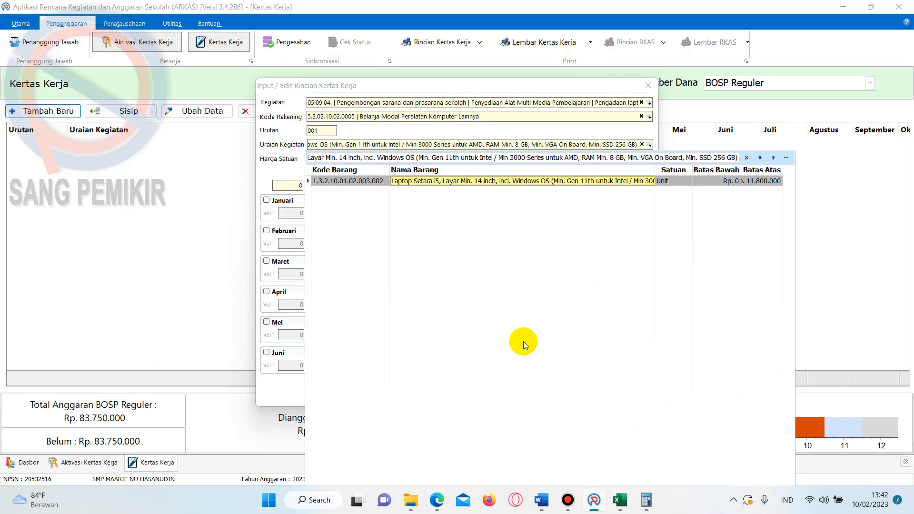
click(533, 338)
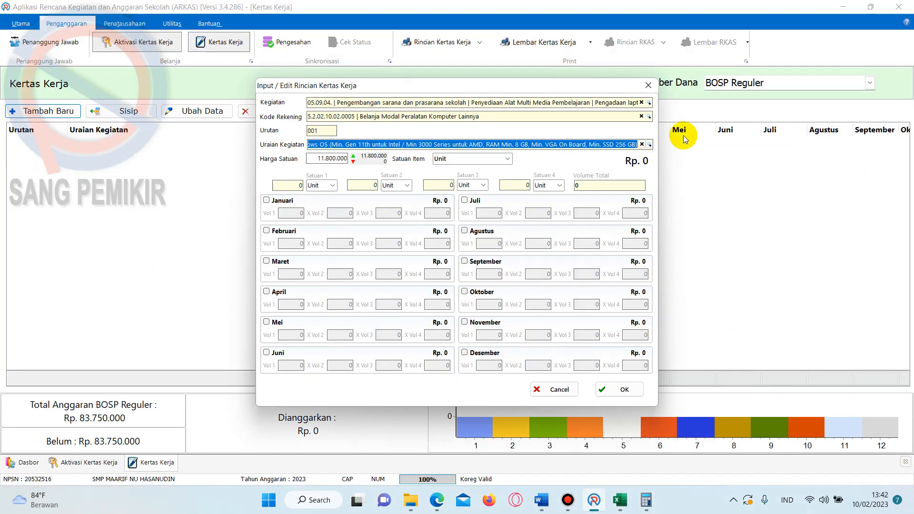
click(560, 386)
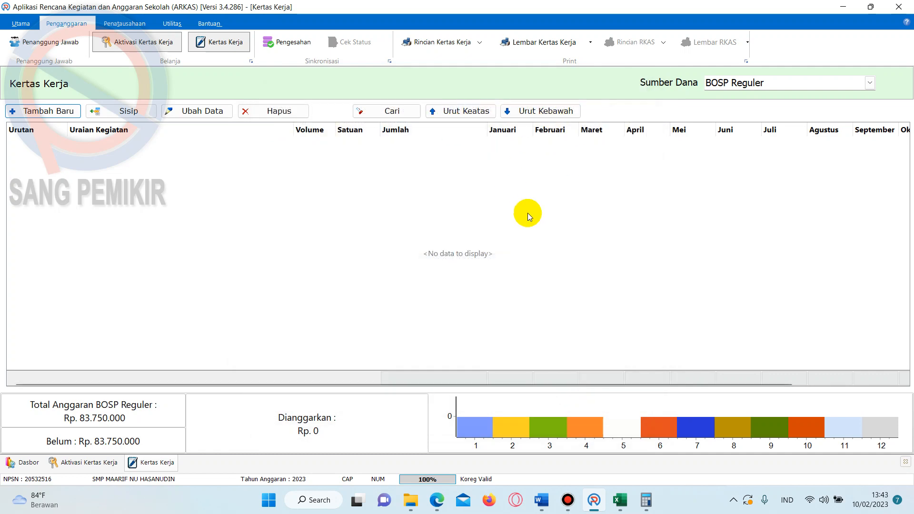
click(846, 6)
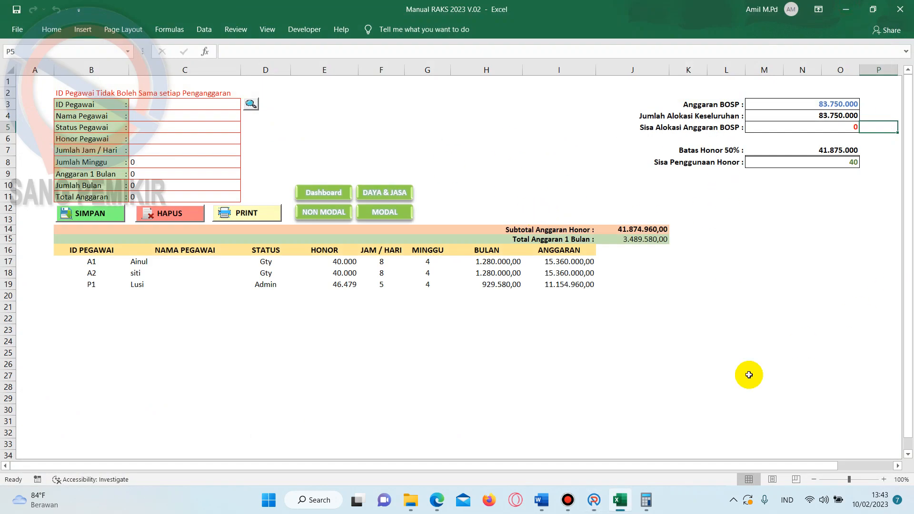
click(590, 502)
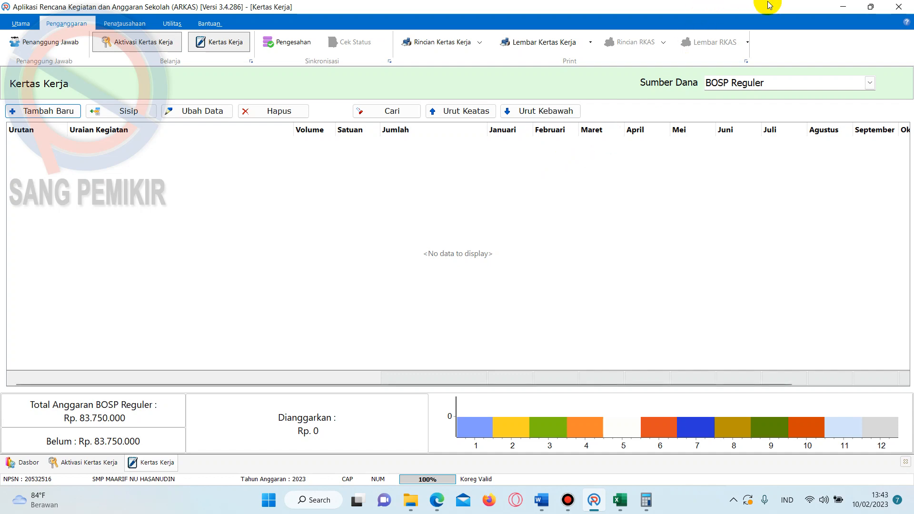
click(842, 6)
click(566, 330)
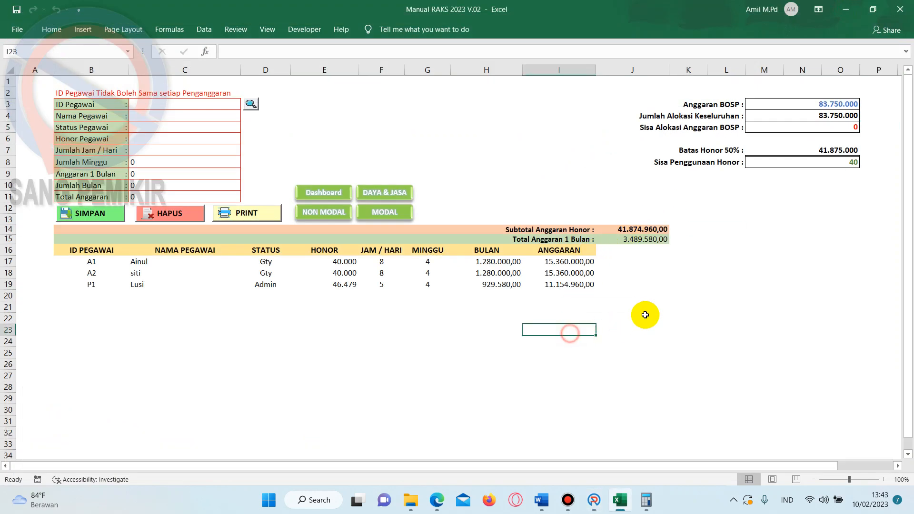